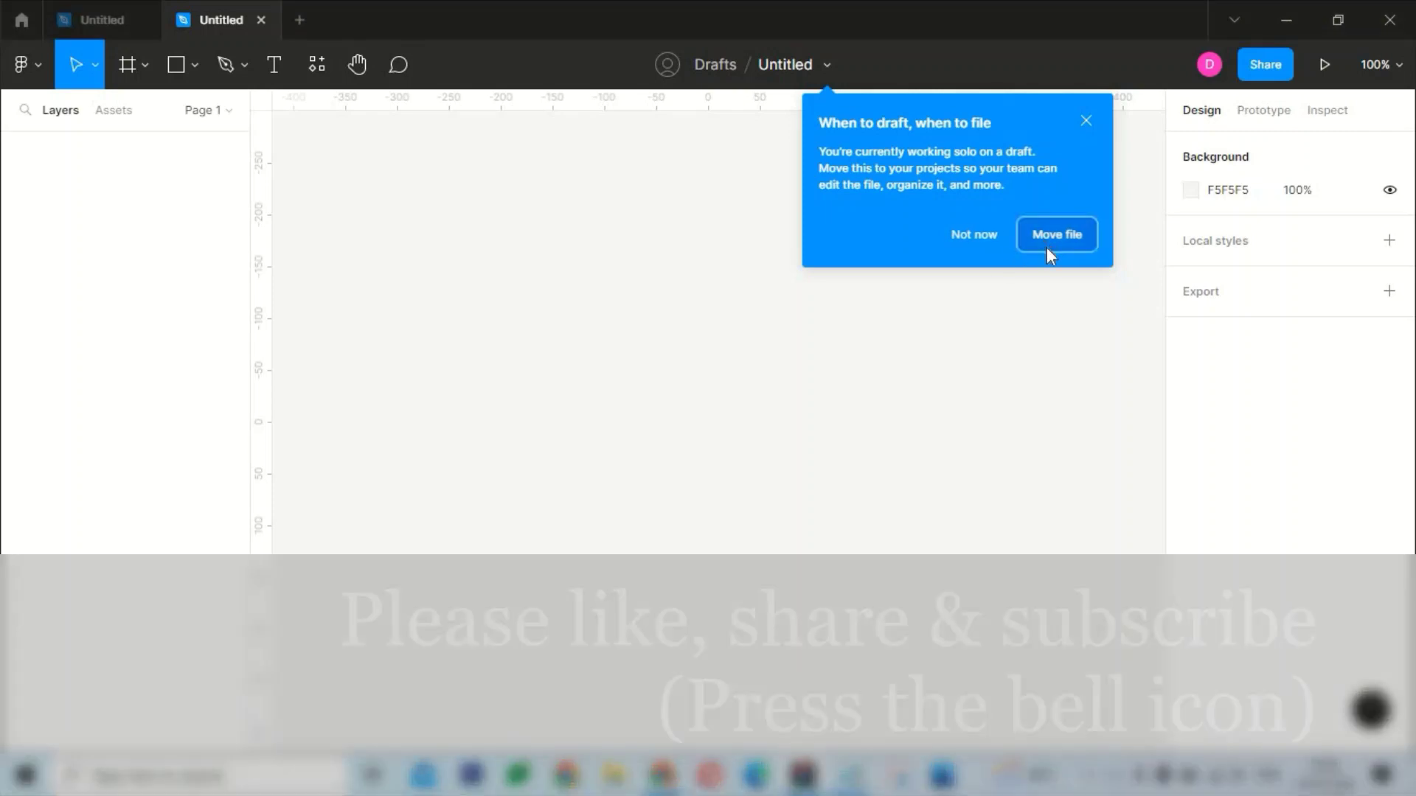
Dismiss the Move file prompt and add a line reading "Let's started" under the Notepad title
left_click(1046, 243)
left_click(838, 164)
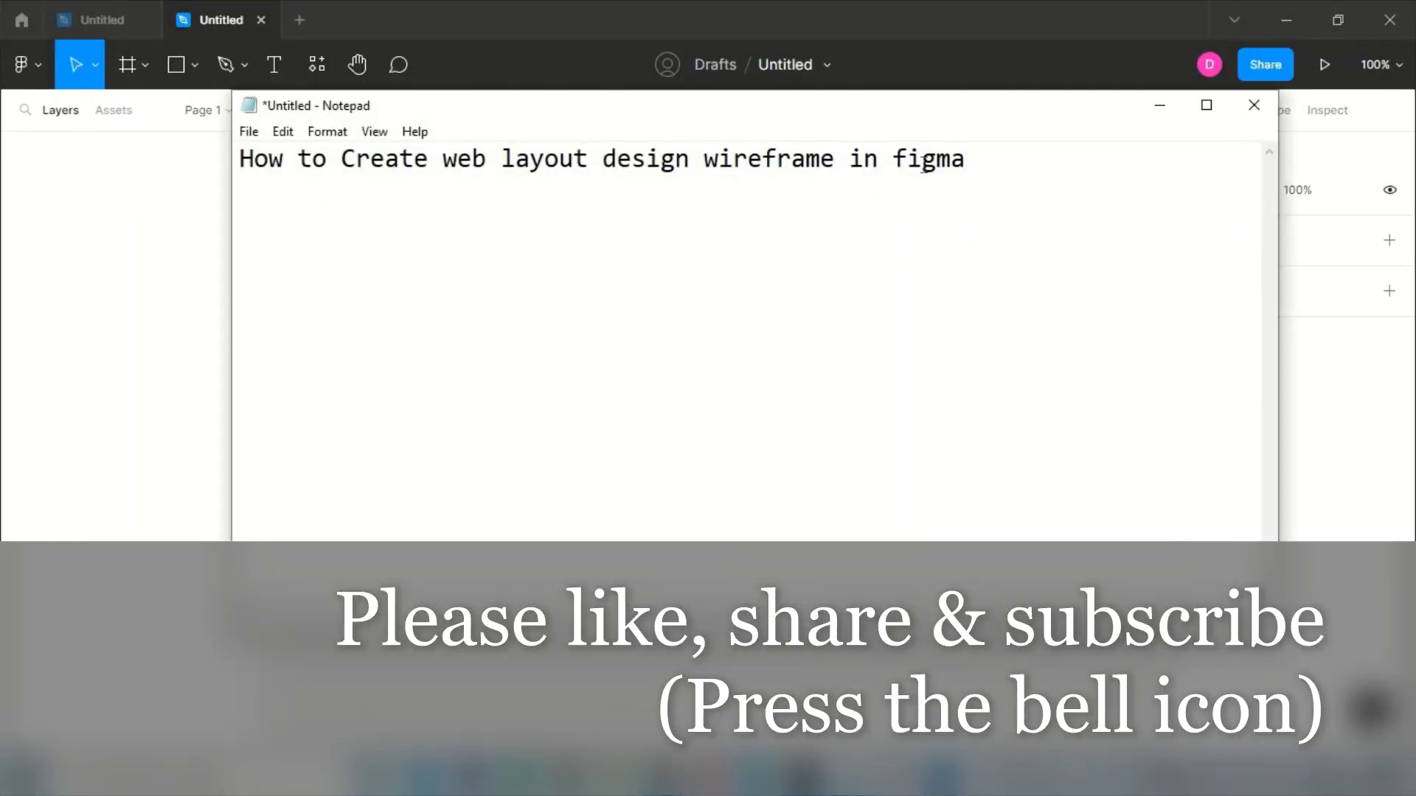
key("Return")
key("BackSpace")
type("et's tsrted")
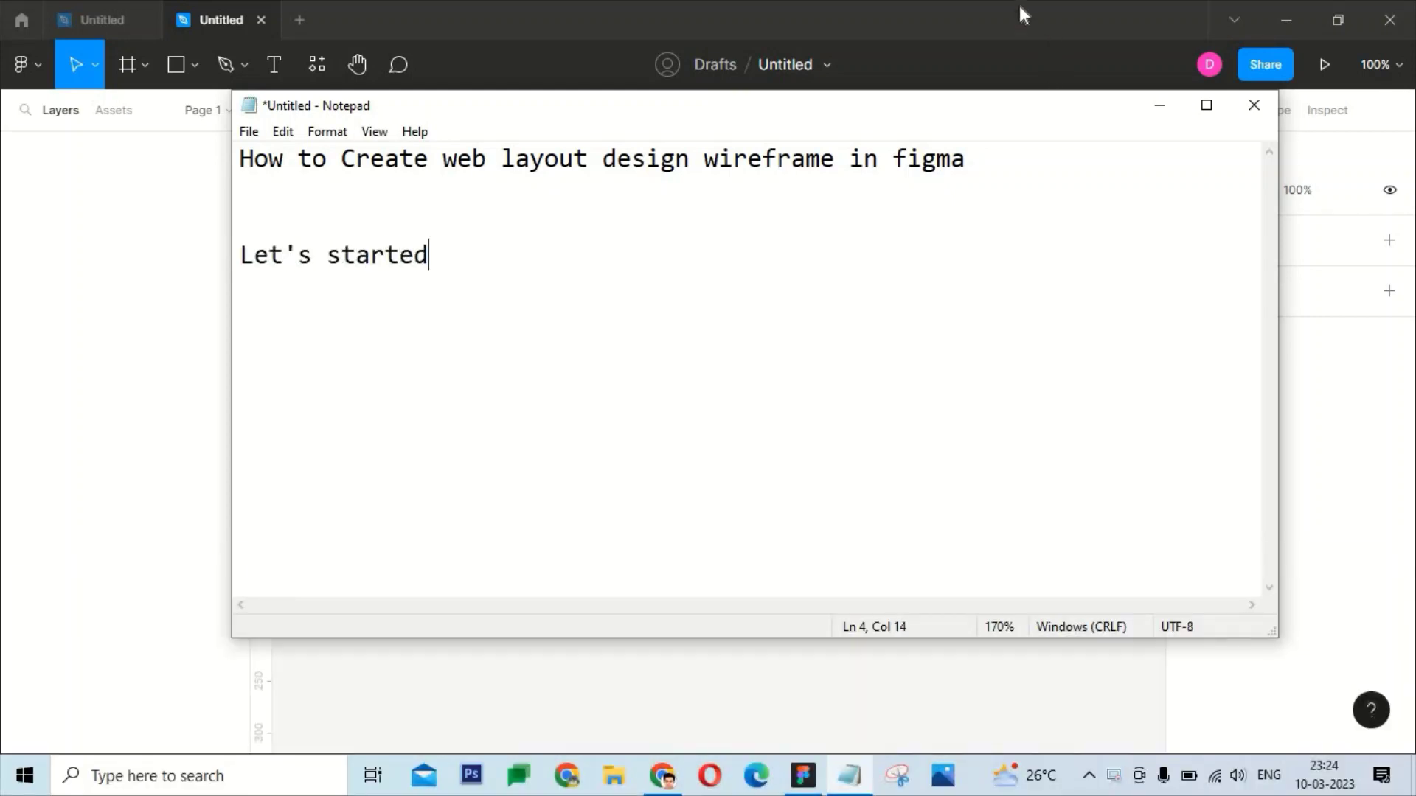
left_click(1024, 15)
Create a Desktop preset frame and resize it to 1600 × 7000
left_click(146, 65)
left_click(122, 112)
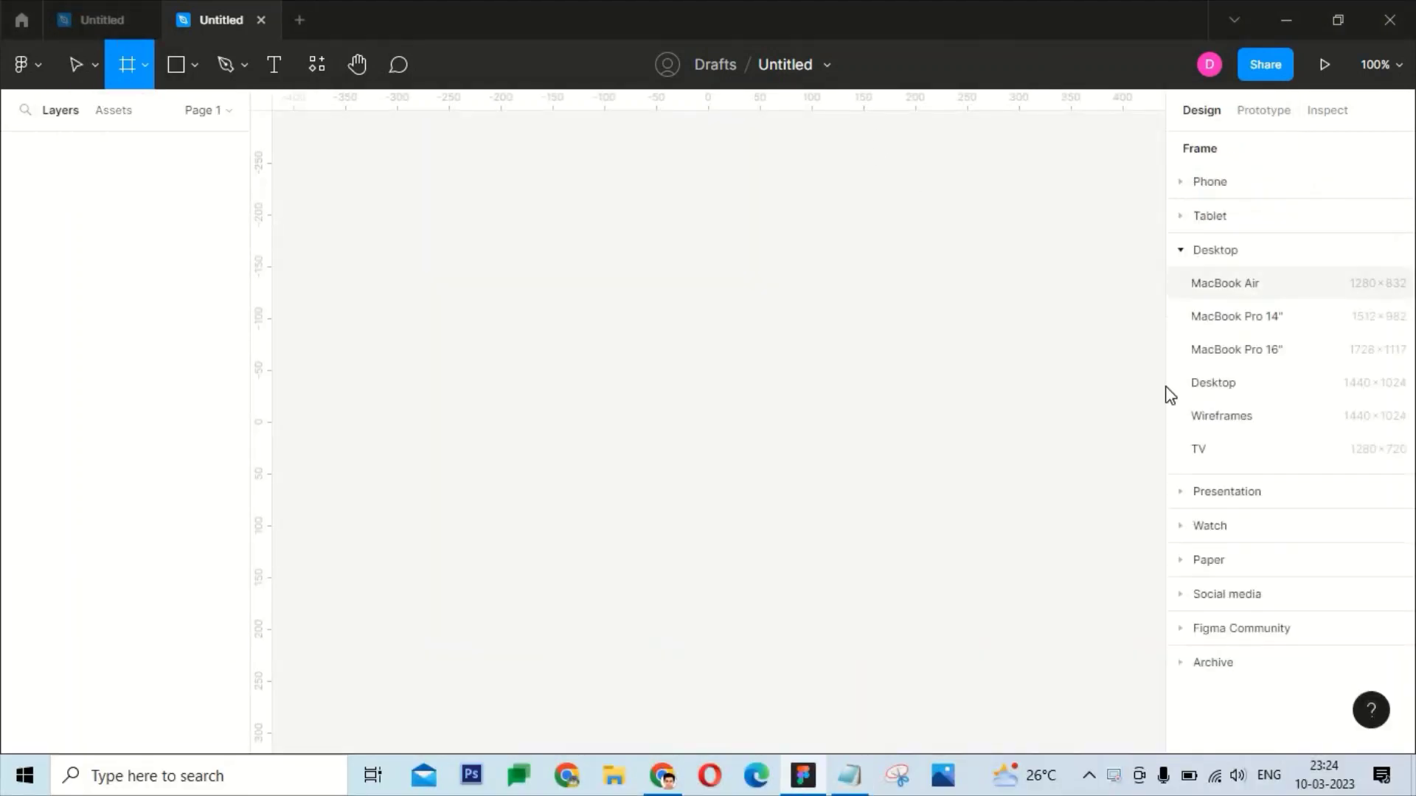
left_click(1197, 391)
left_click(1232, 269)
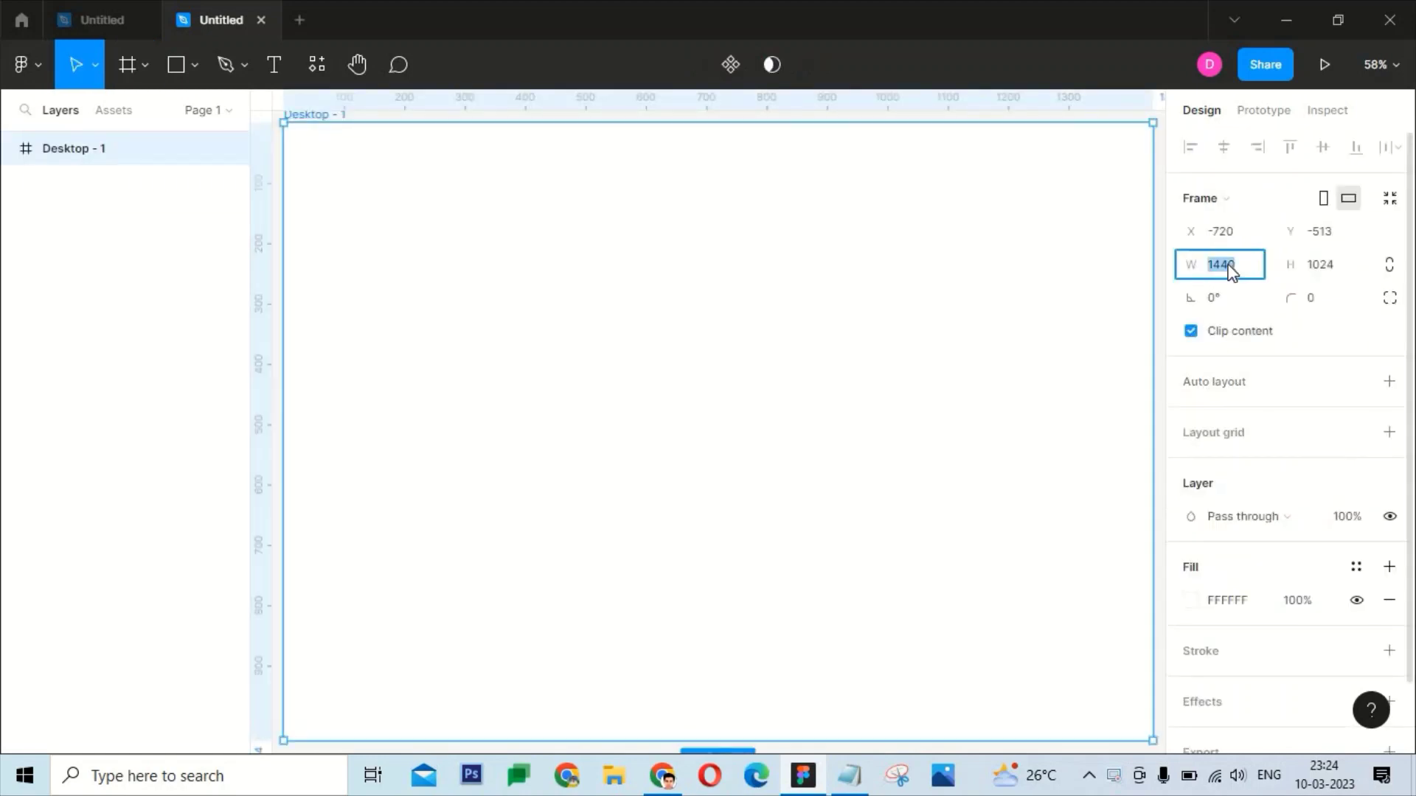
type("1600")
left_click(1339, 264)
type("7000")
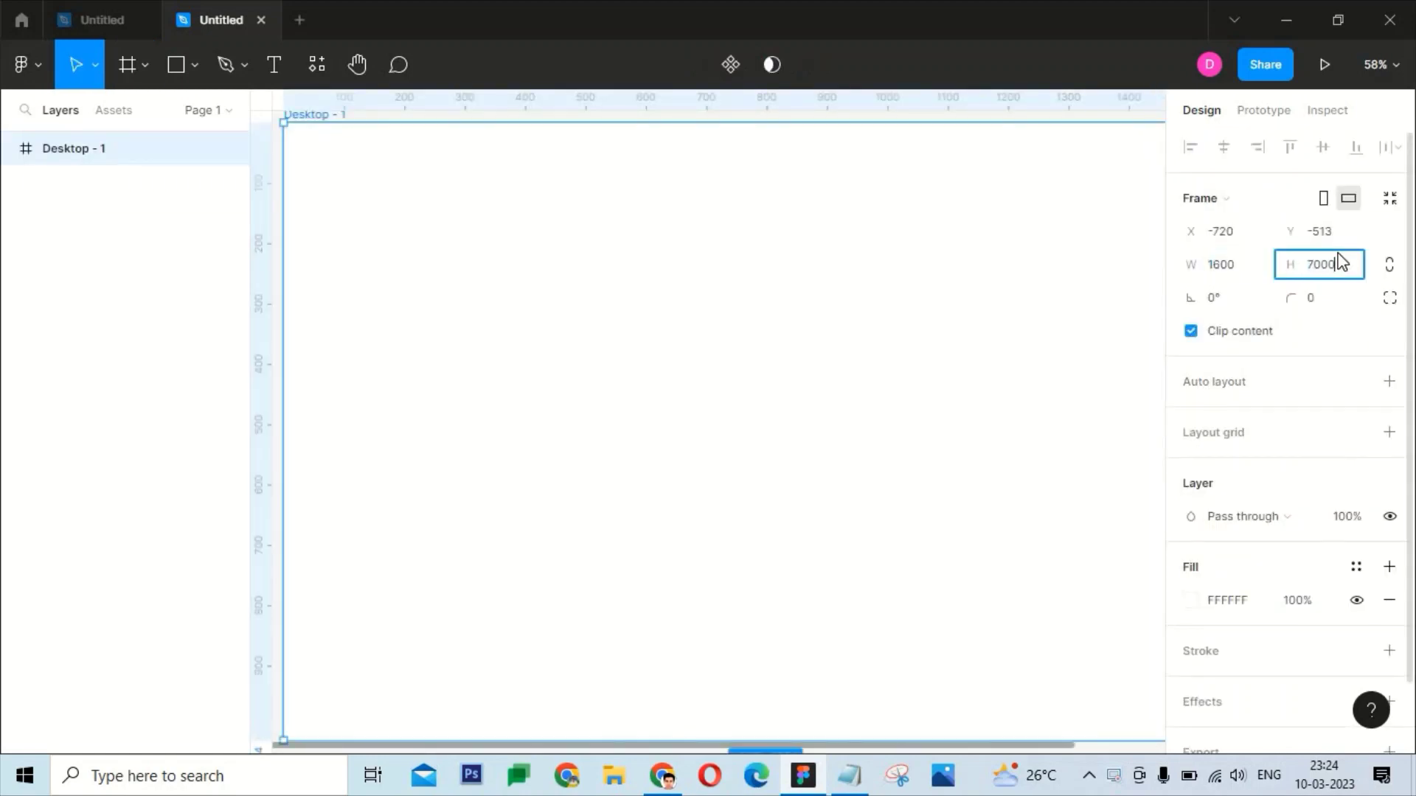
key("Return")
Rename the new frame to 'Wareframe'
scroll(803, 285, "down", 2, "ctrl")
scroll(829, 291, "down", 2, "ctrl")
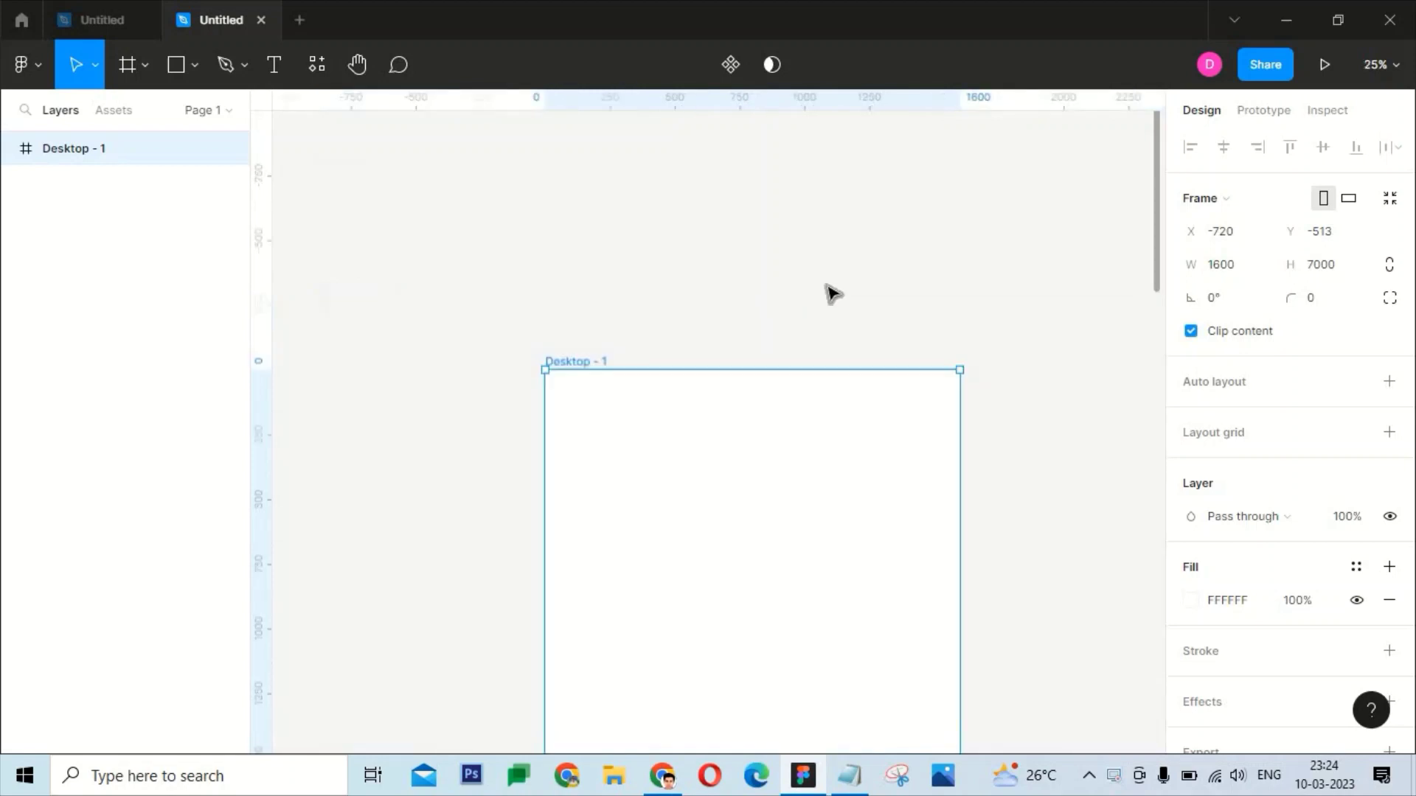
double_click(521, 294)
type("Wareframe")
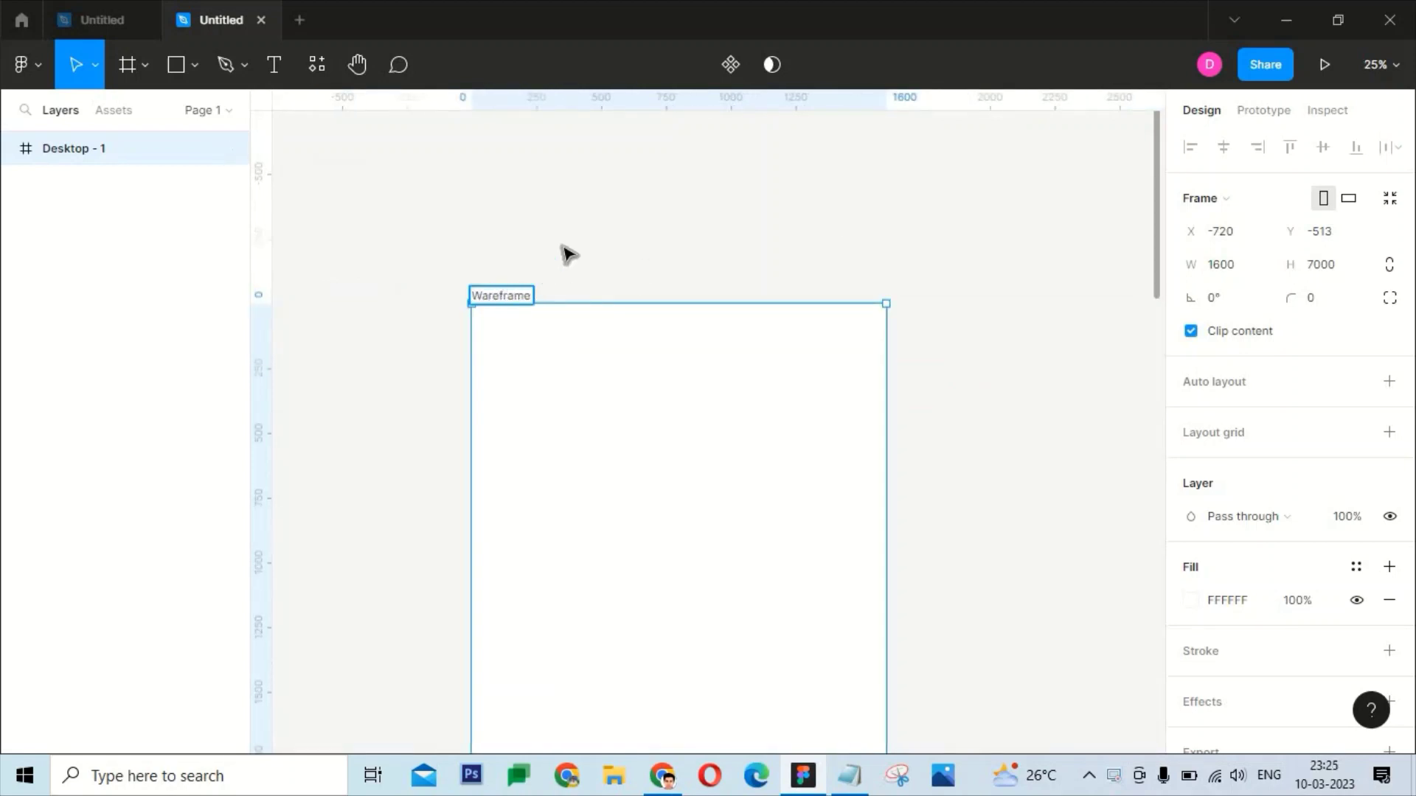
left_click(566, 255)
Add a layout grid to Wareframe as 12 centre-aligned columns
left_click(529, 296)
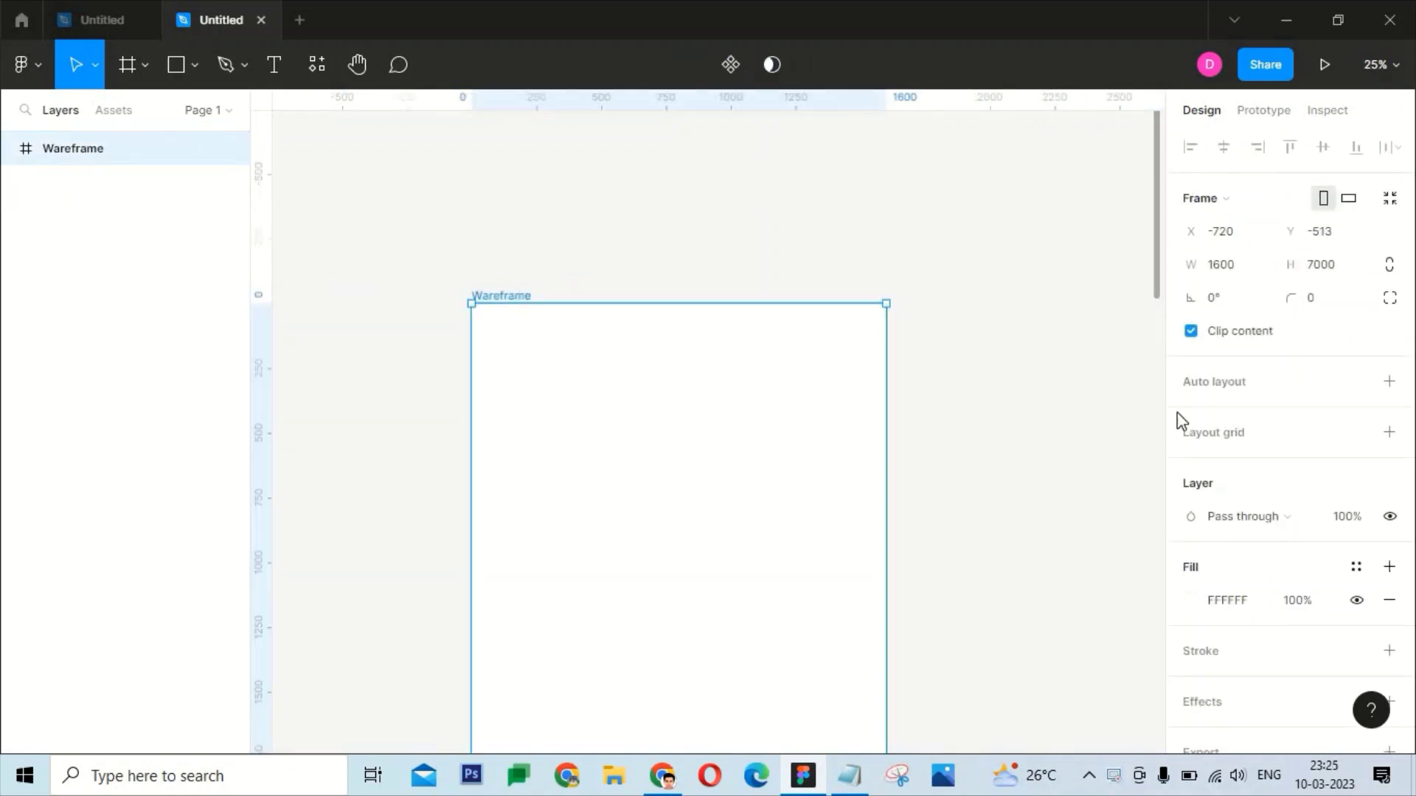
left_click(1188, 432)
left_click(1192, 466)
left_click(955, 470)
left_click(988, 494)
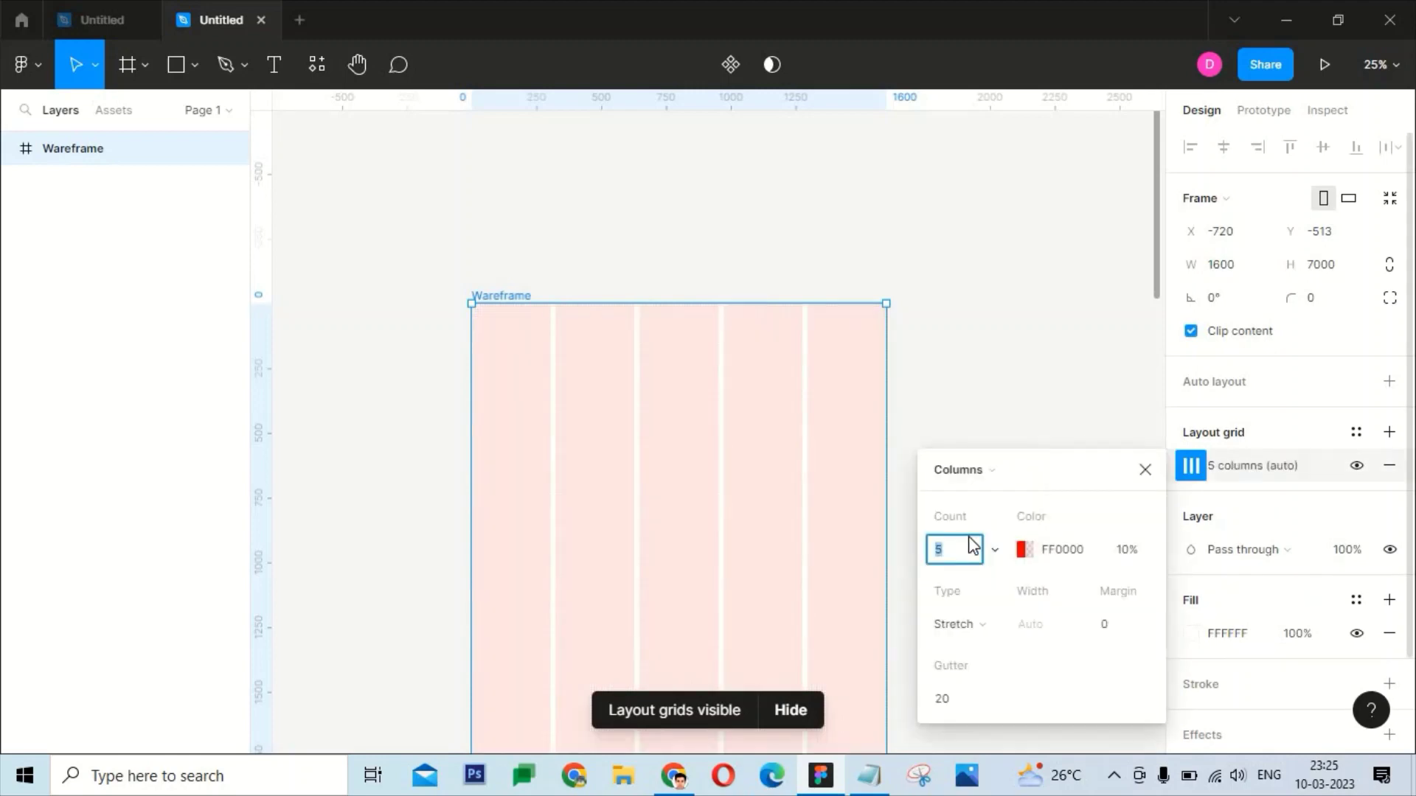
type("12")
left_click(959, 624)
left_click(974, 597)
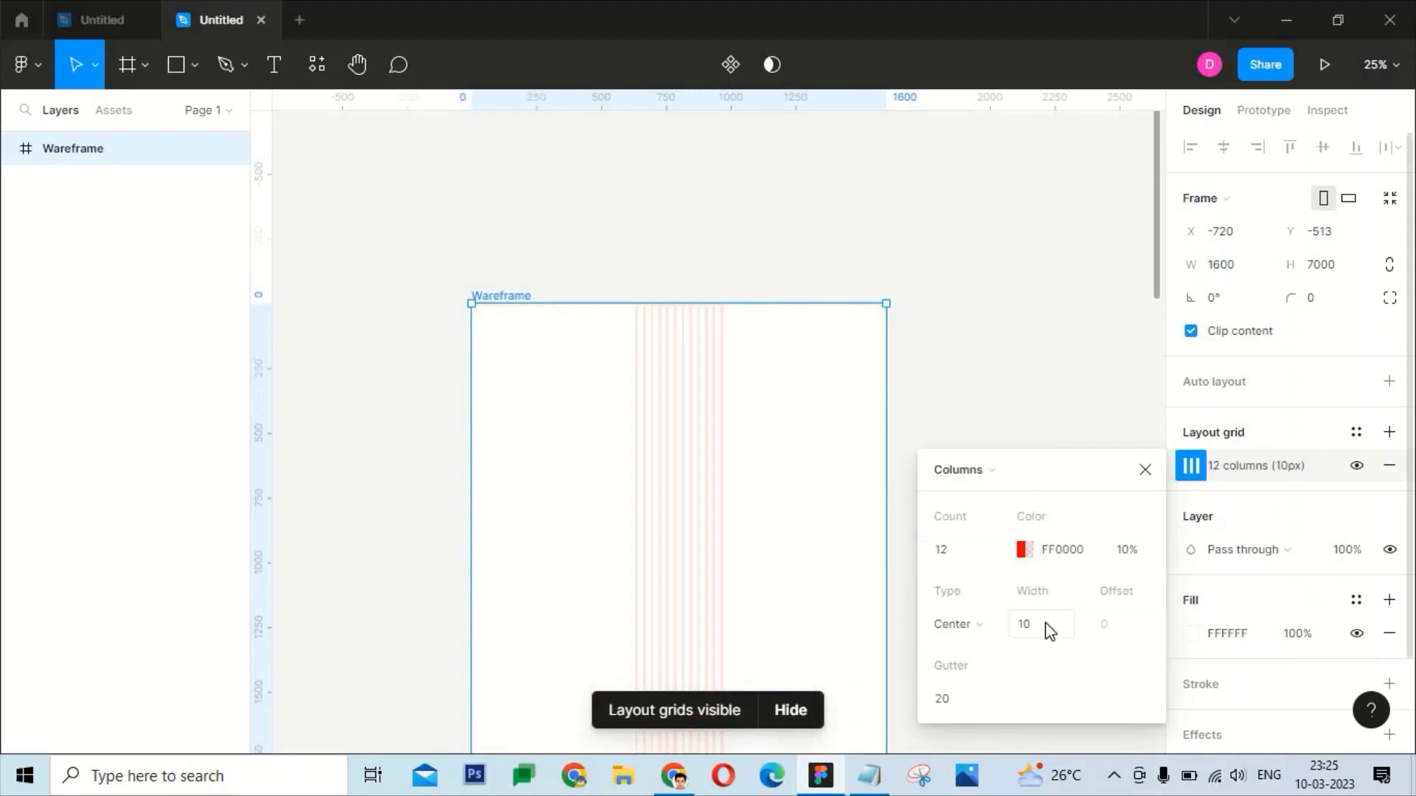
Set the grid's column width to 65, gutter to 35, and colour to pale red FF8585
type("65")
left_click(968, 699)
type("35")
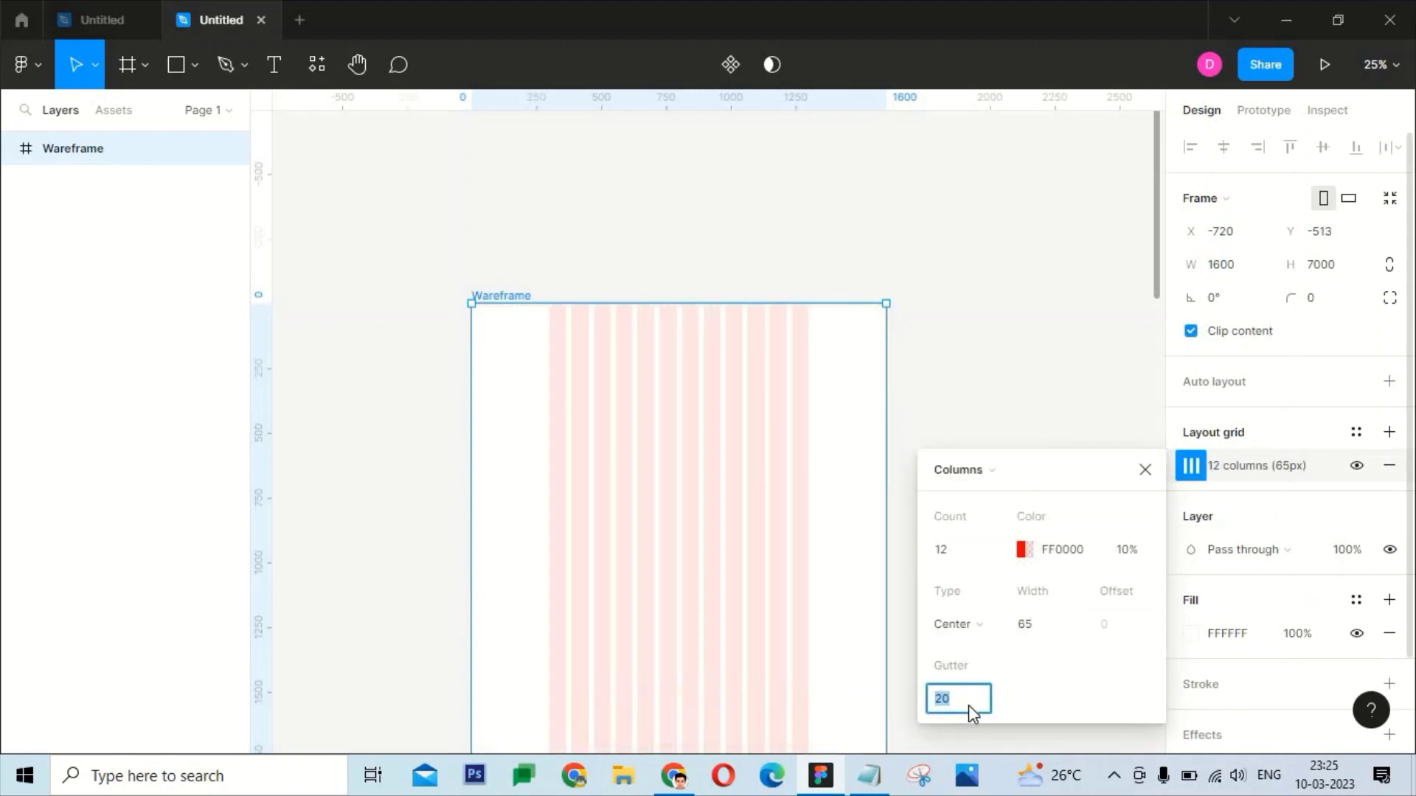
left_click(1025, 551)
left_click_drag(900, 413, 791, 205)
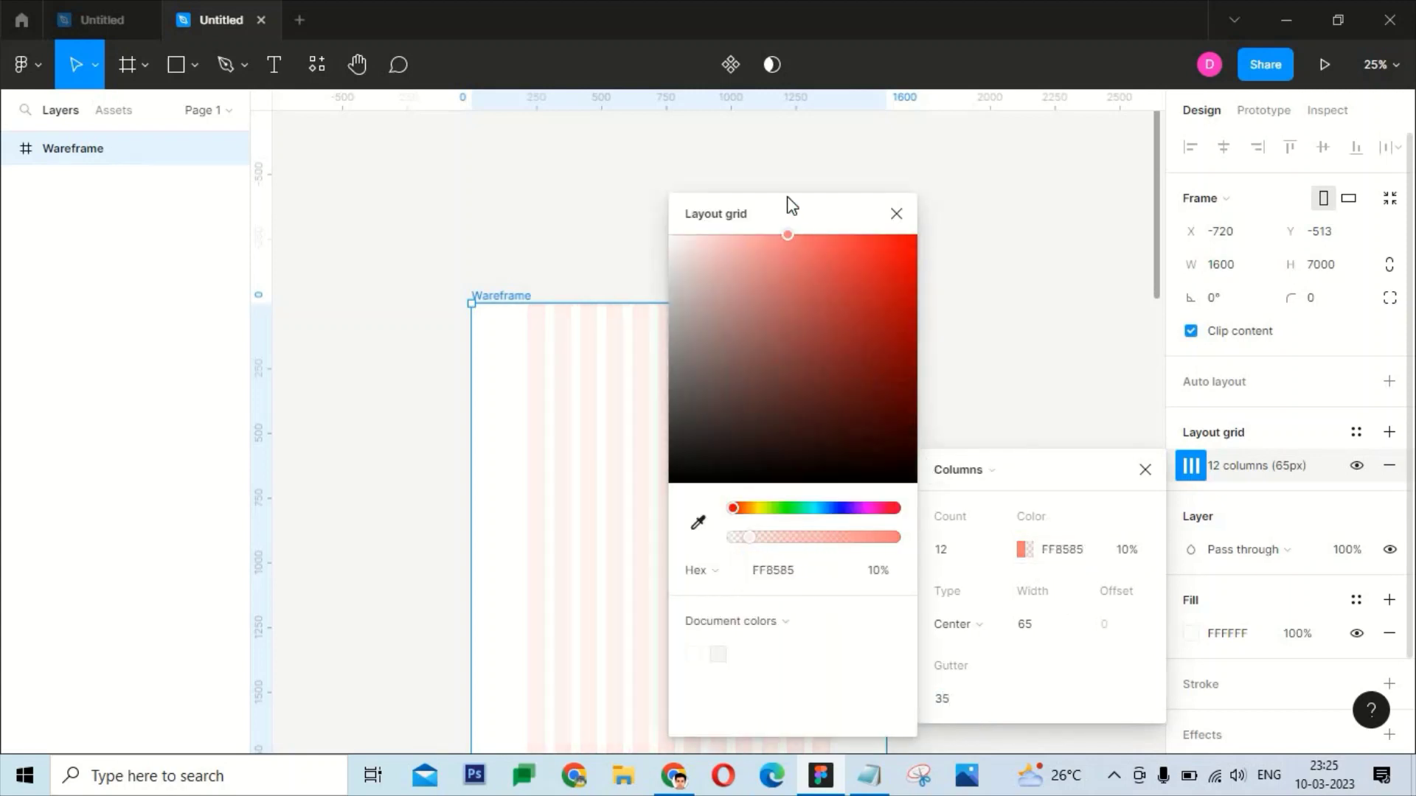
left_click(951, 268)
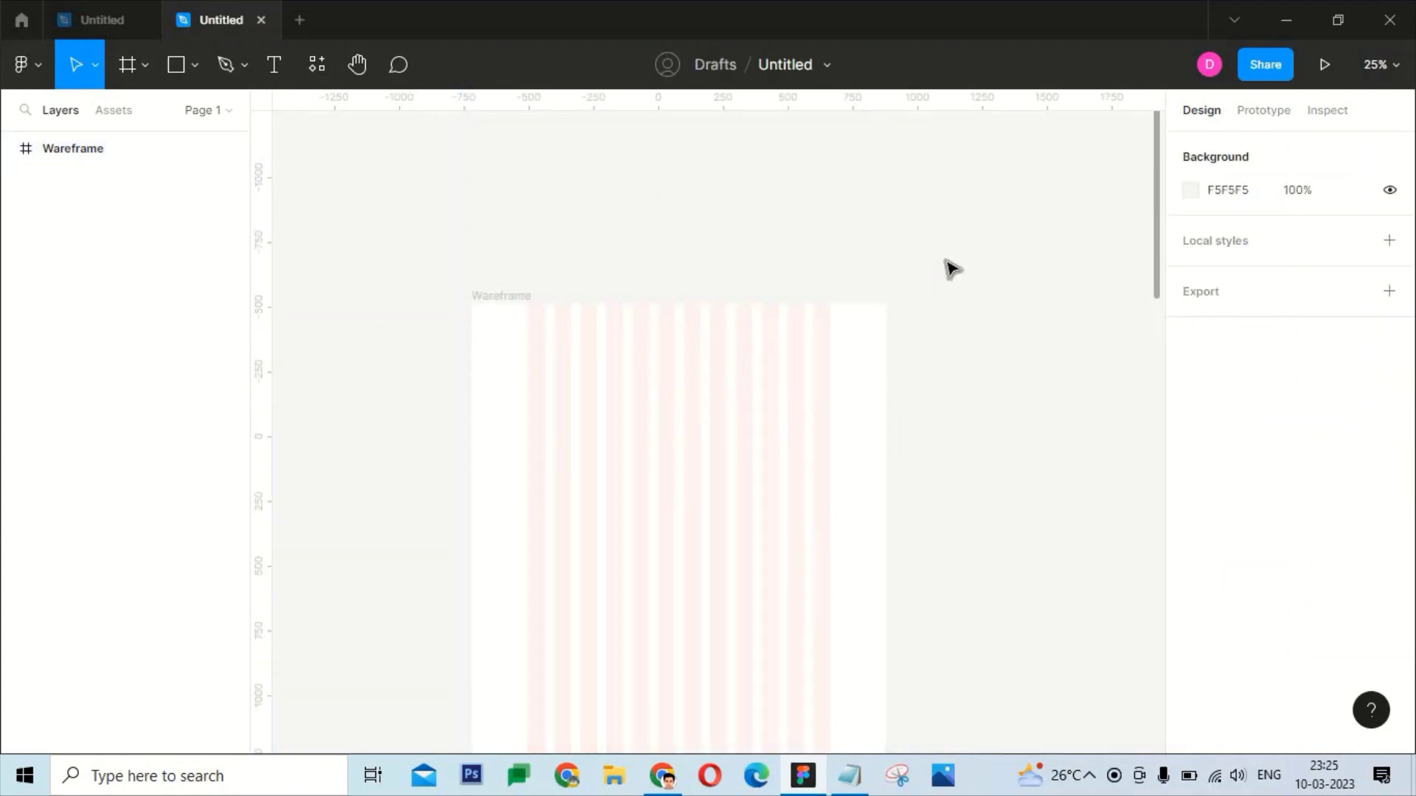
Draw a 1600 × 879 grey rectangle across the frame top, with a guide at its bottom edge
key("ctrl+plus")
left_click_drag(663, 212, 762, 253)
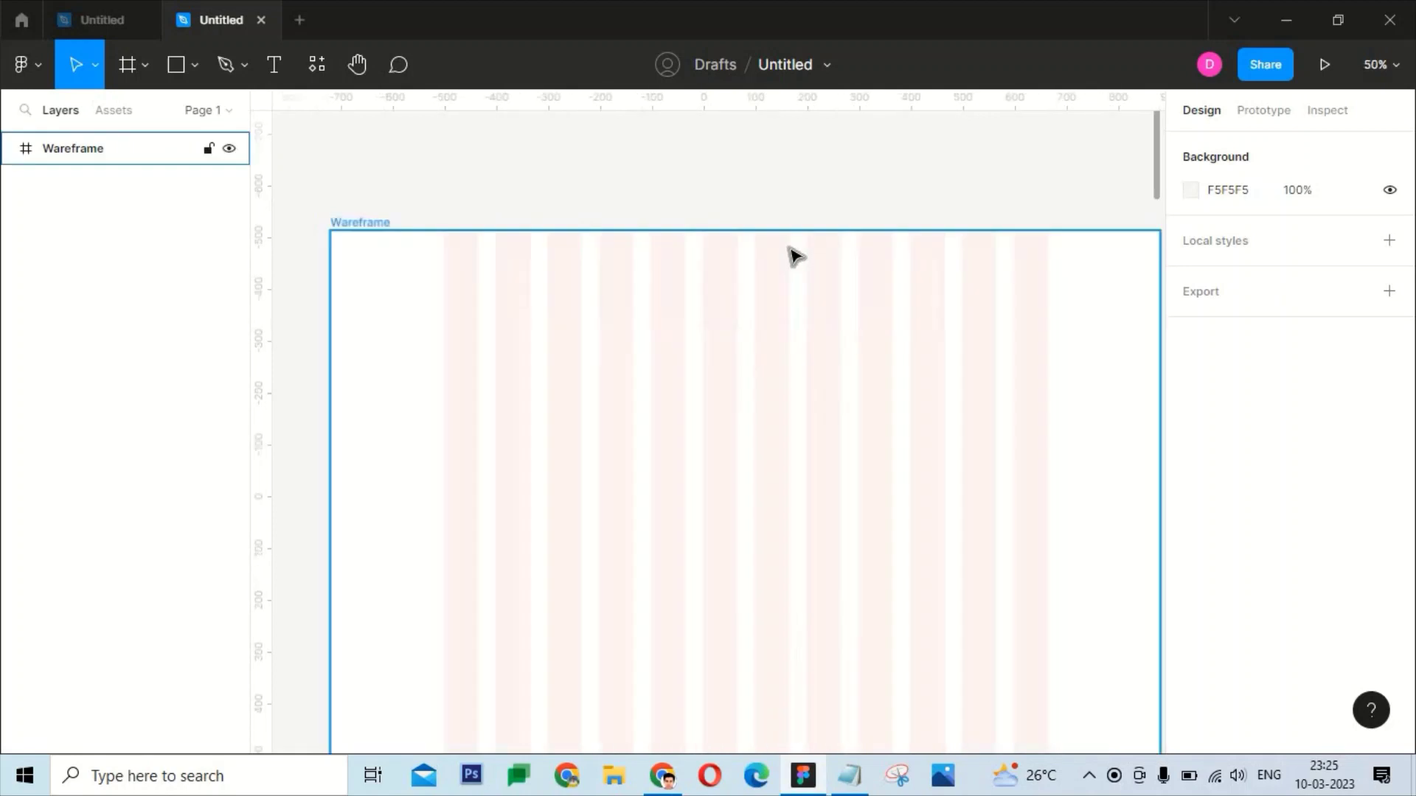
left_click(174, 62)
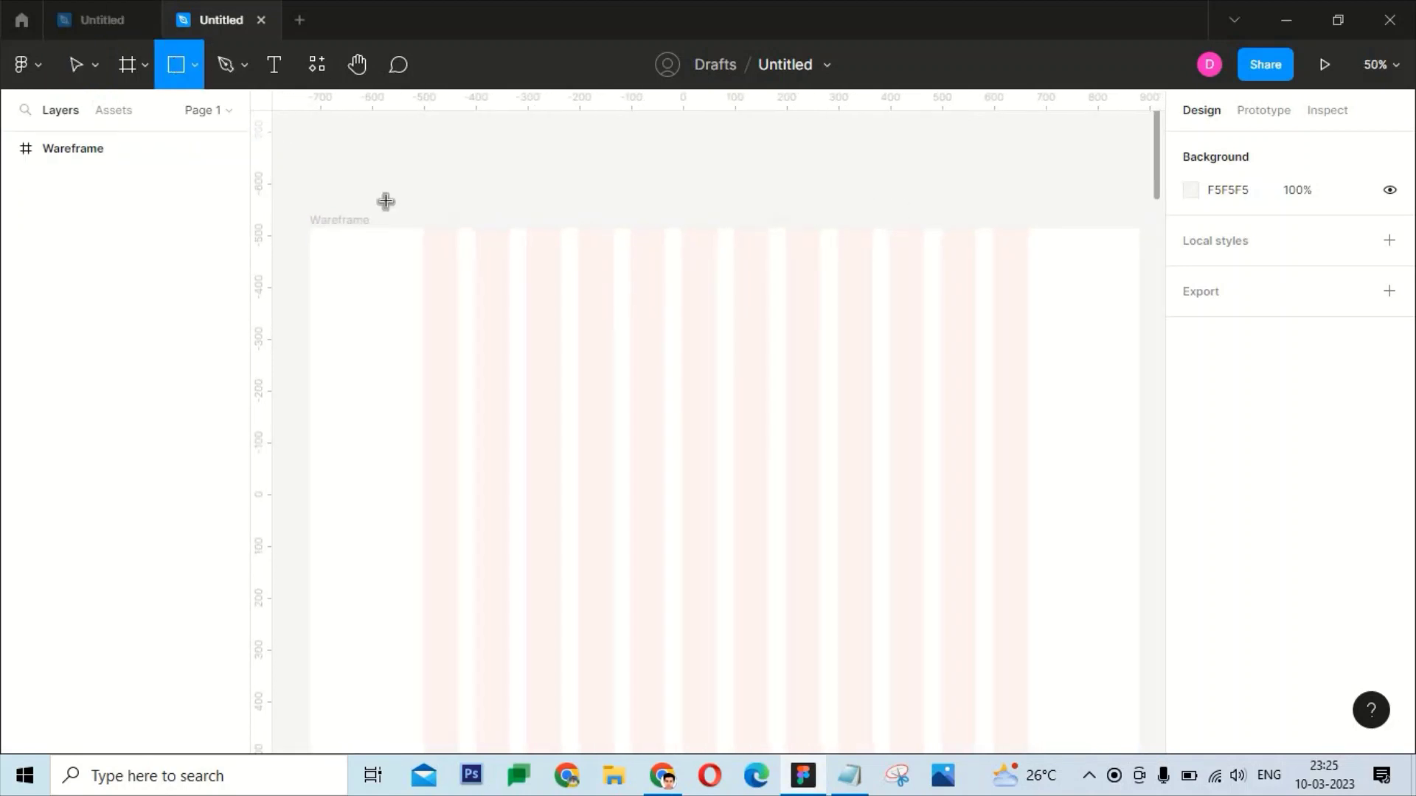
left_click_drag(309, 230, 1140, 683)
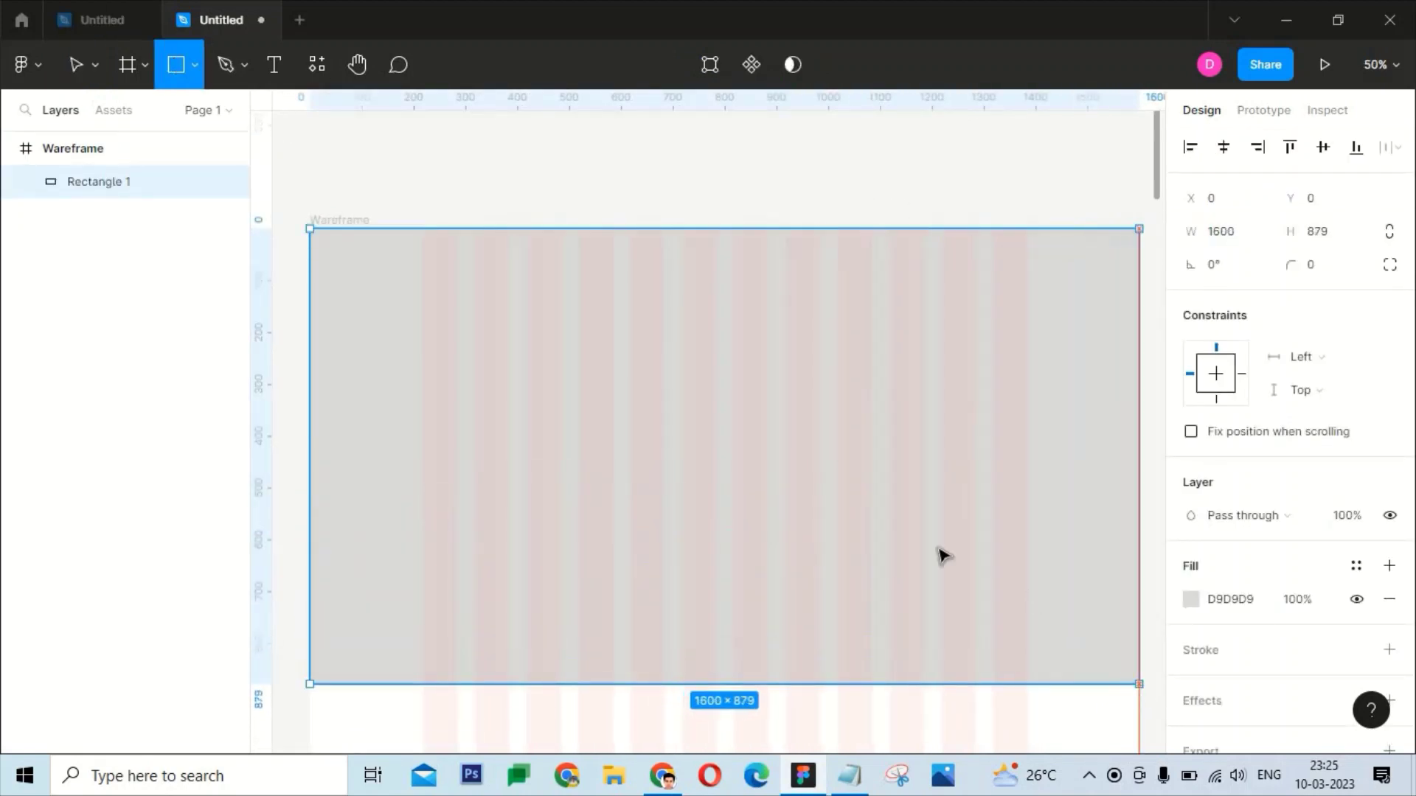
left_click(1324, 234)
left_click(775, 199)
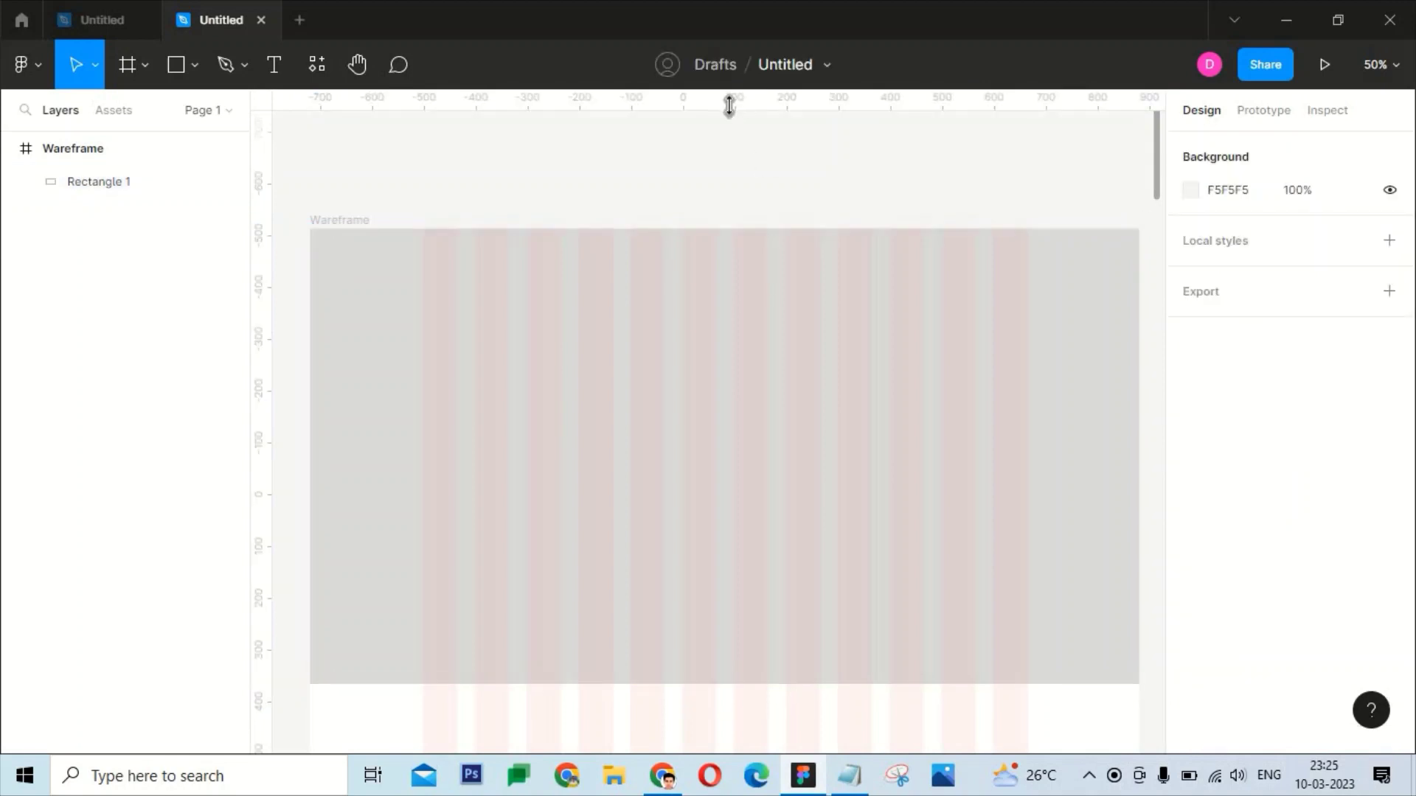
mouse_move(730, 104)
left_mouse_down()
mouse_move(762, 677)
mouse_move(800, 578)
left_mouse_up()
scroll(667, 209, "up", 1)
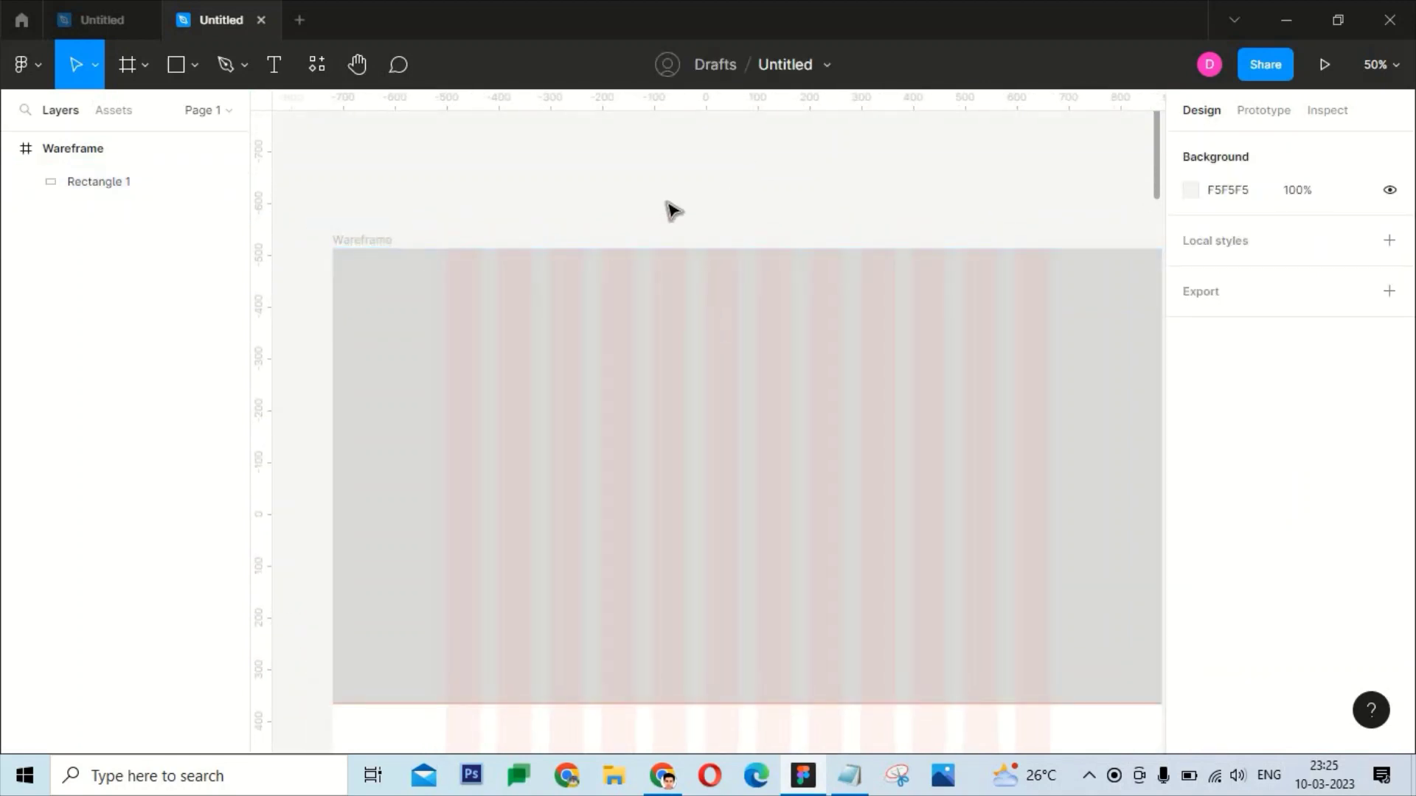
Add a 'Logo' text layer on the hero at font size 30
key("t")
left_click(503, 280)
type("Lo")
key("Escape")
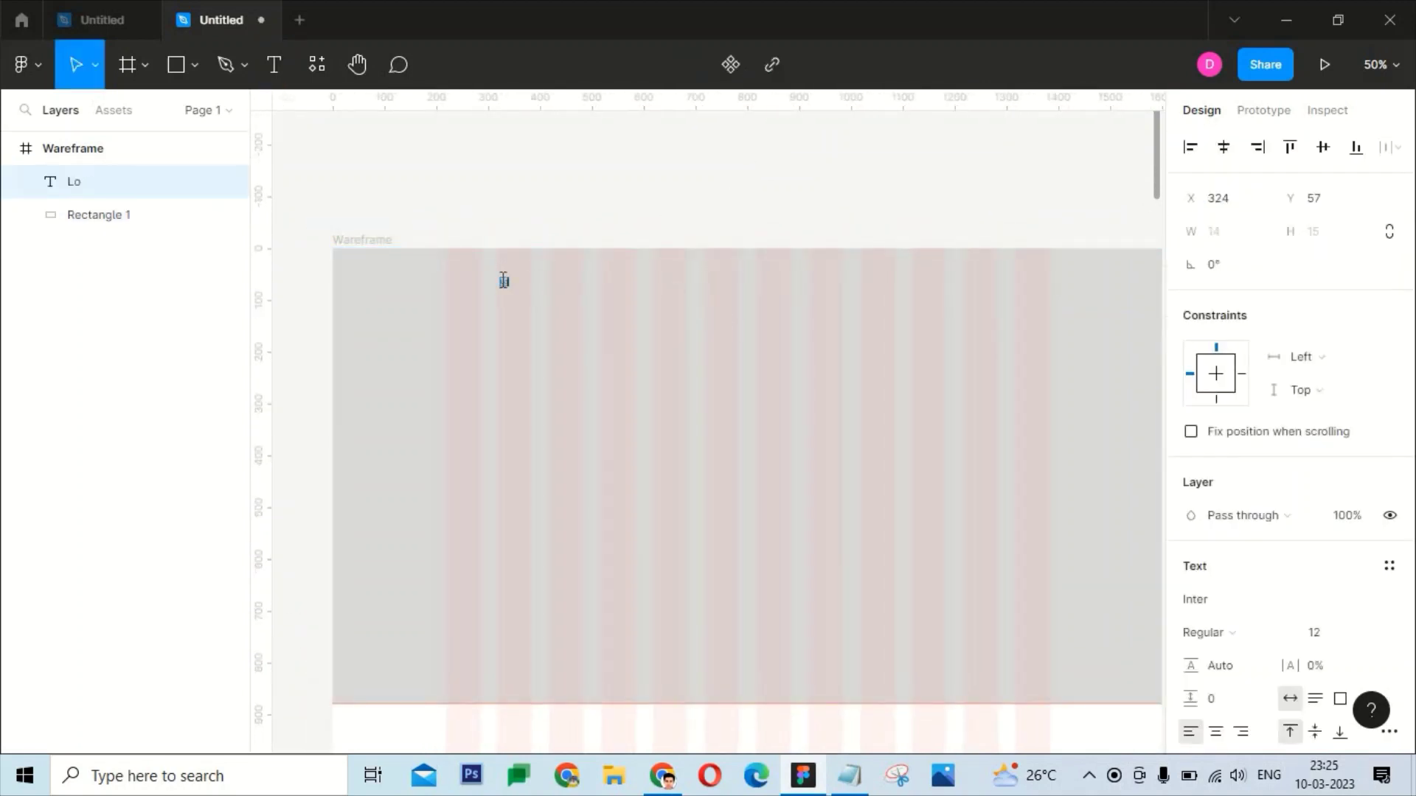
left_click(1319, 634)
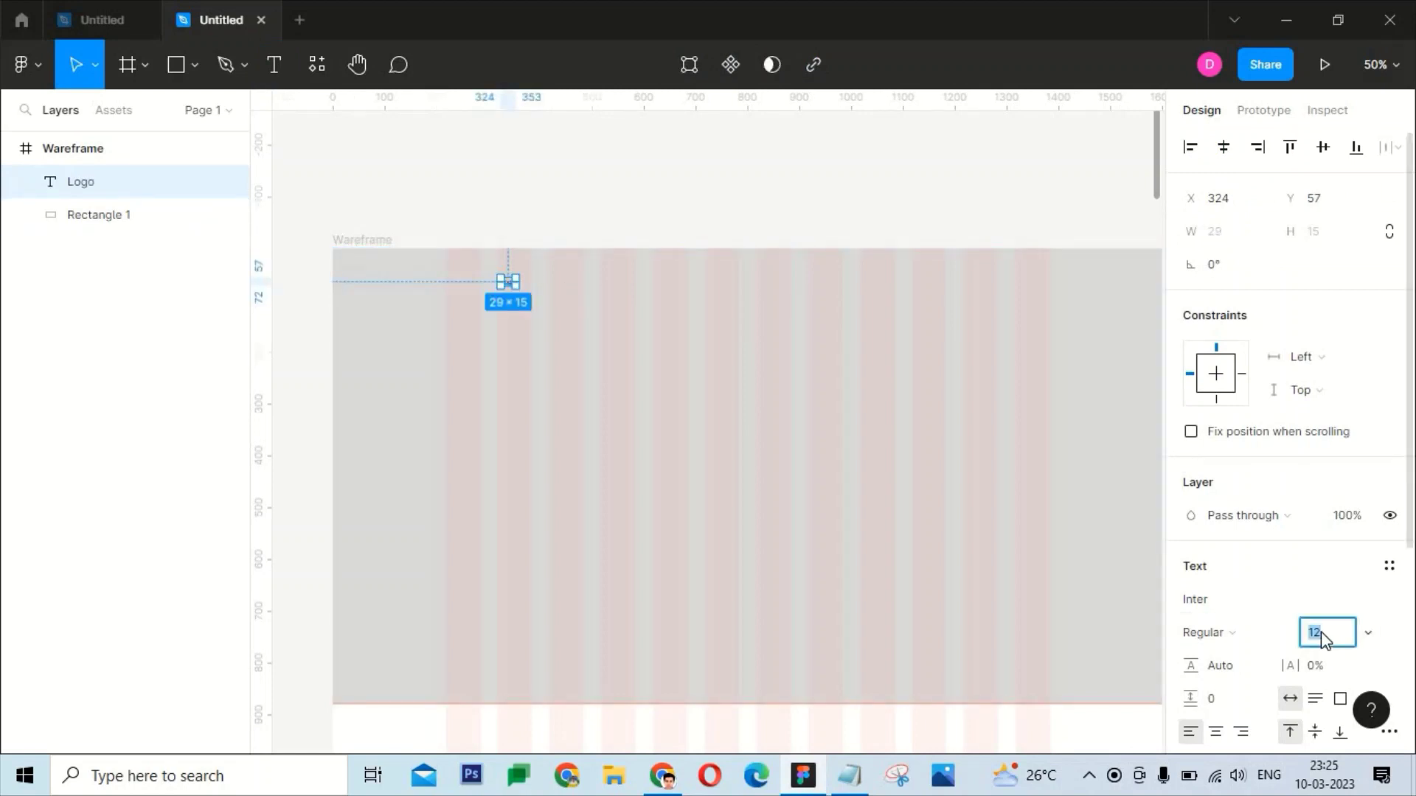
type("30")
key("Return")
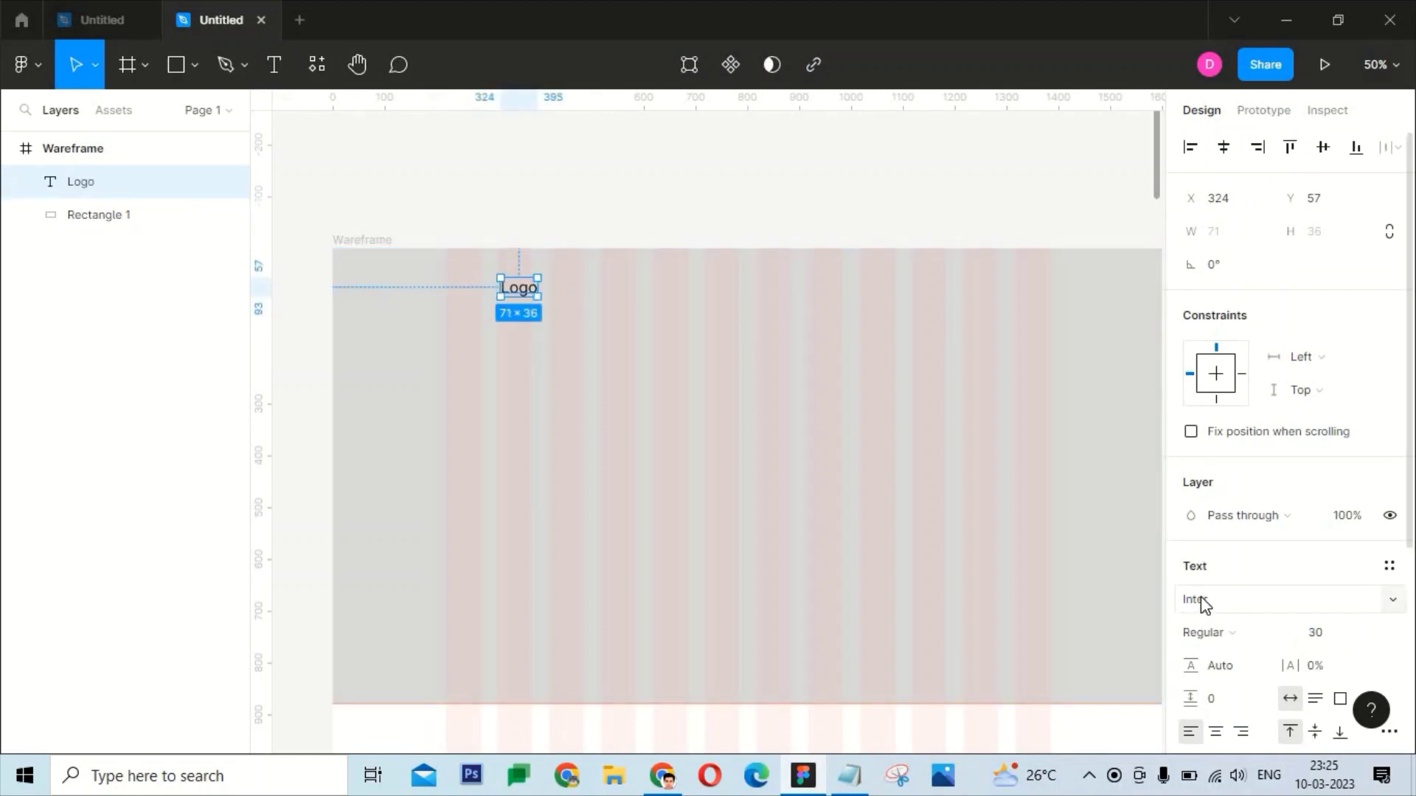
Set the Logo font to Poppins SemiBold
left_click(1218, 601)
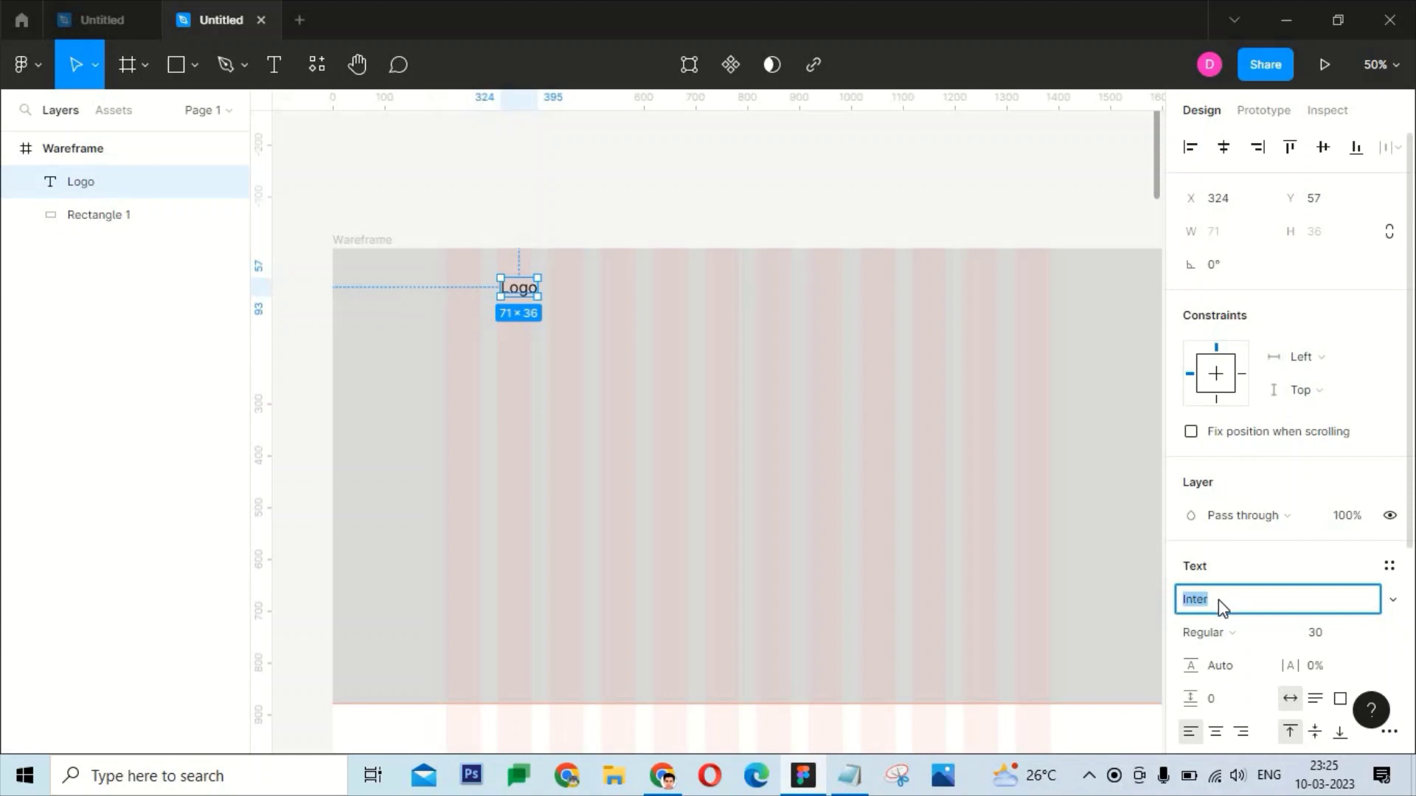
type("Open Sans")
key("Return")
left_click(1247, 600)
type("P")
key("Return")
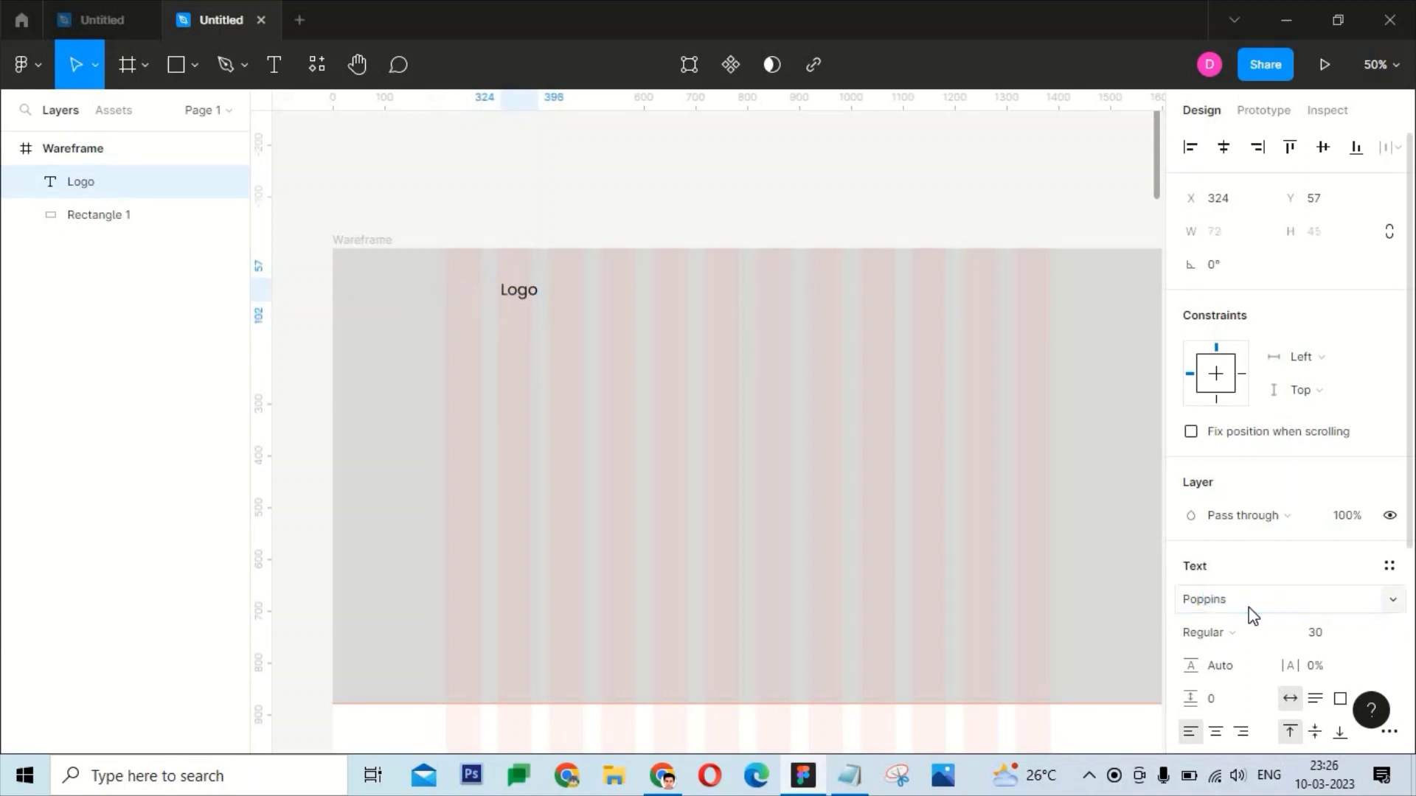
left_click(1246, 632)
left_click(1250, 455)
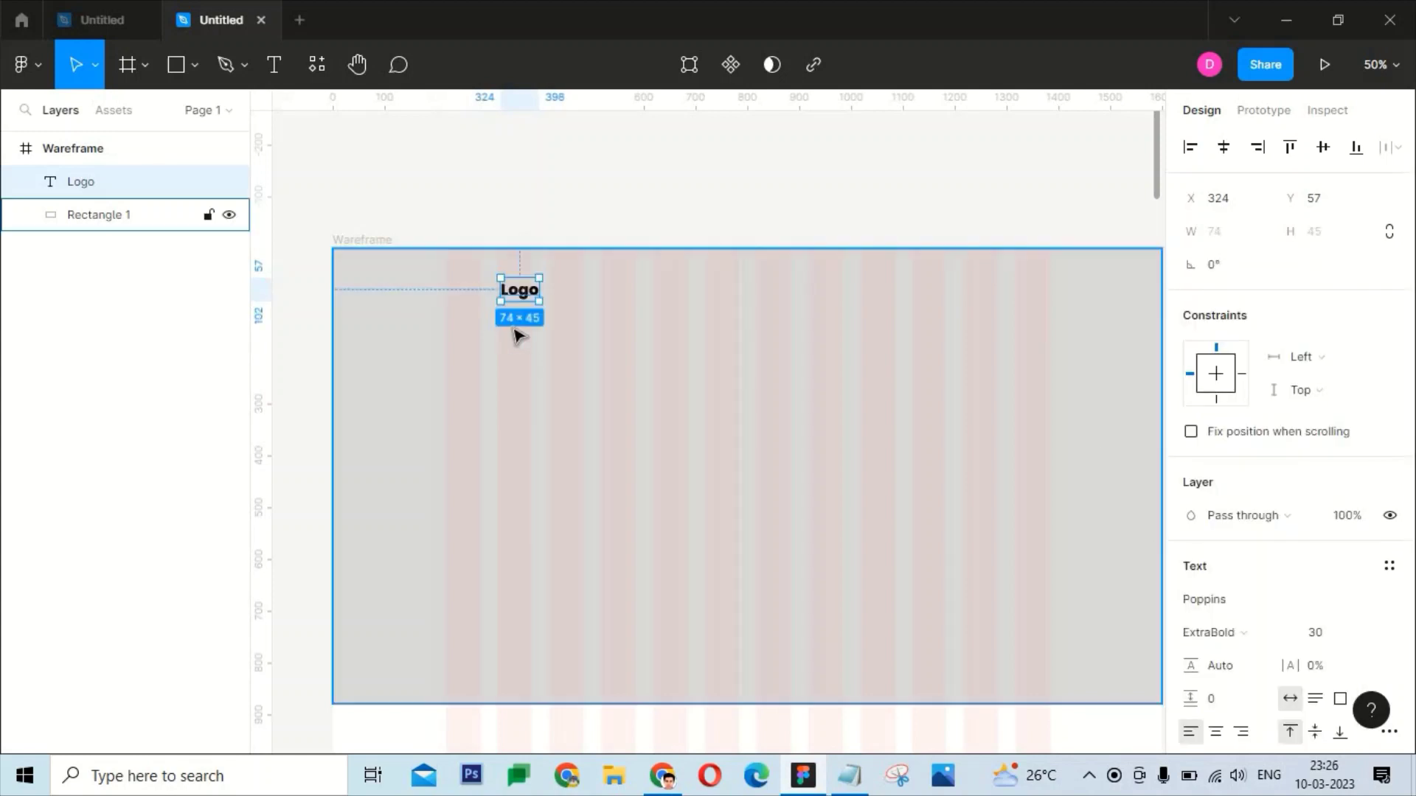
left_click(1228, 627)
left_click(1262, 410)
Move the Logo text to the hero's top-left corner
left_click(1316, 632)
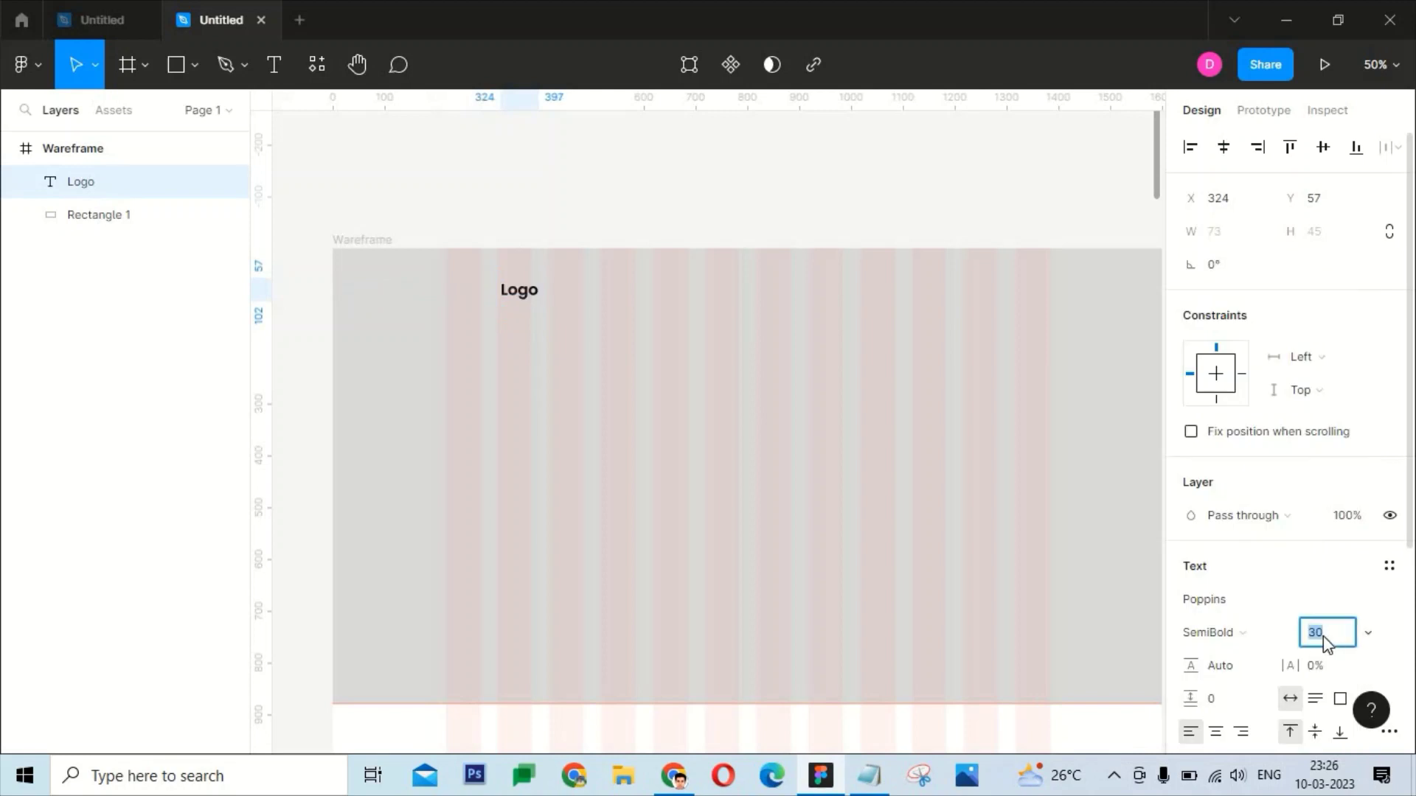
left_click(819, 207)
mouse_move(528, 290)
left_mouse_down()
mouse_move(468, 265)
mouse_move(474, 283)
left_mouse_up()
left_click(626, 192)
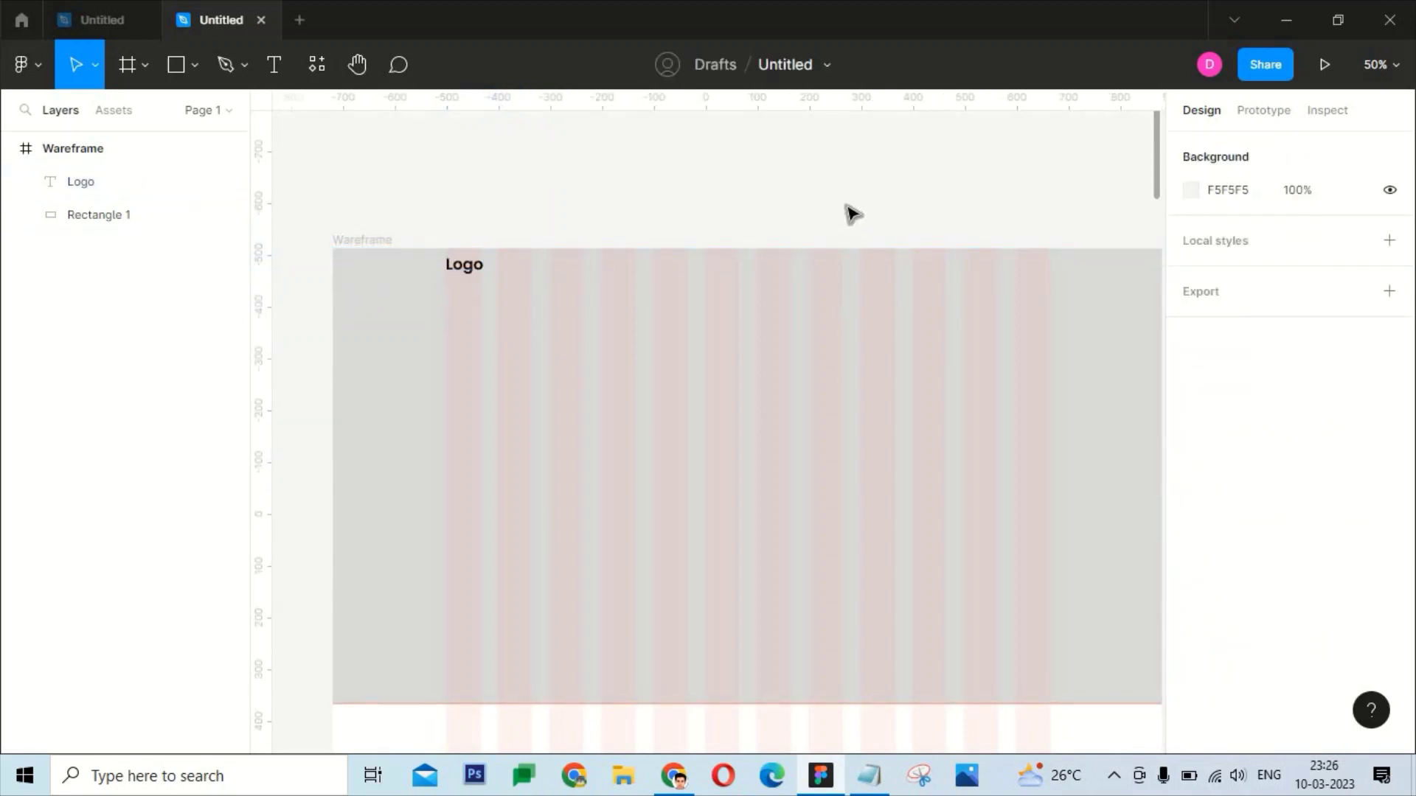
Toggle the frame's layout grid display off with Ctrl+Shift+4
key("ctrl+shift+4")
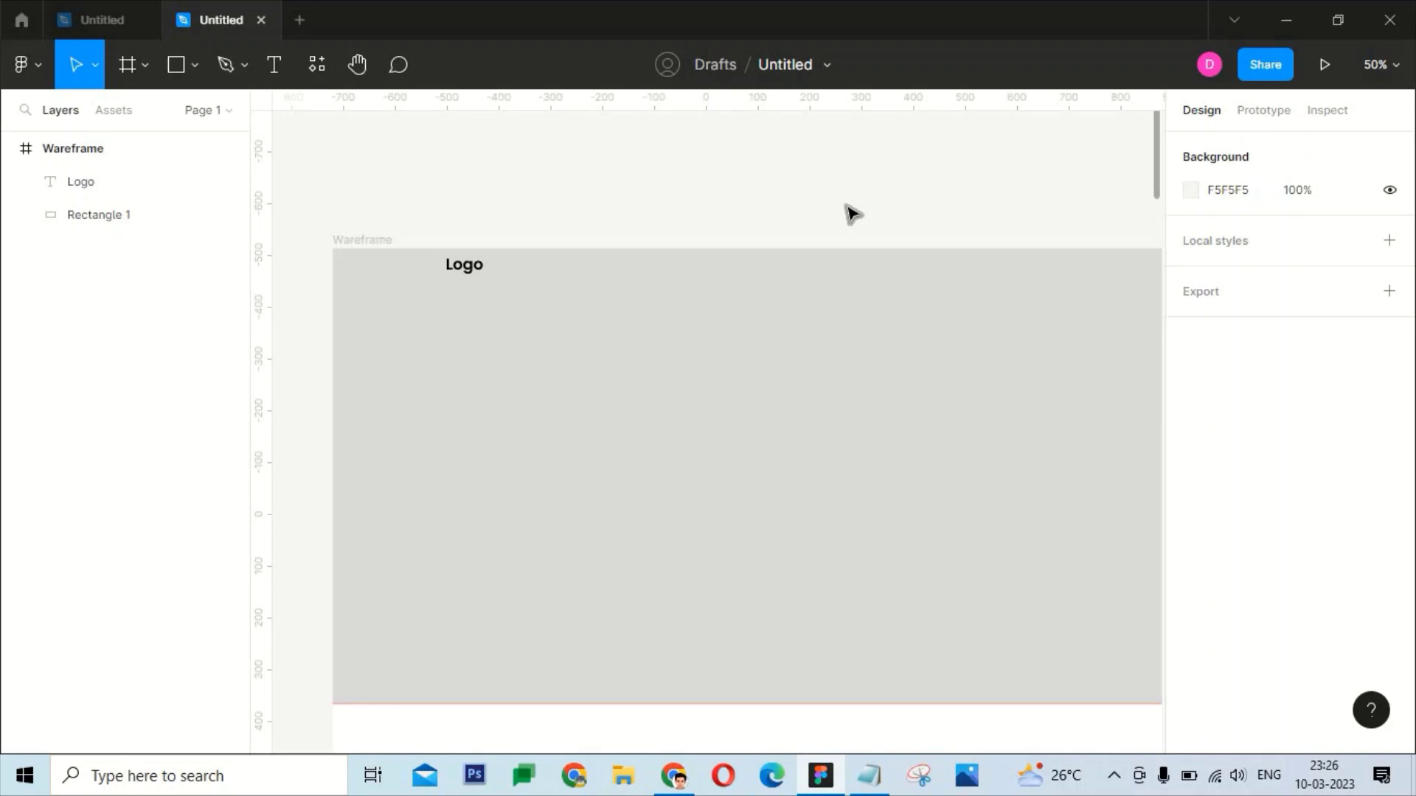
Add a navigation text layer reading Home, Services, Blog, About Us beside the Logo
key("t")
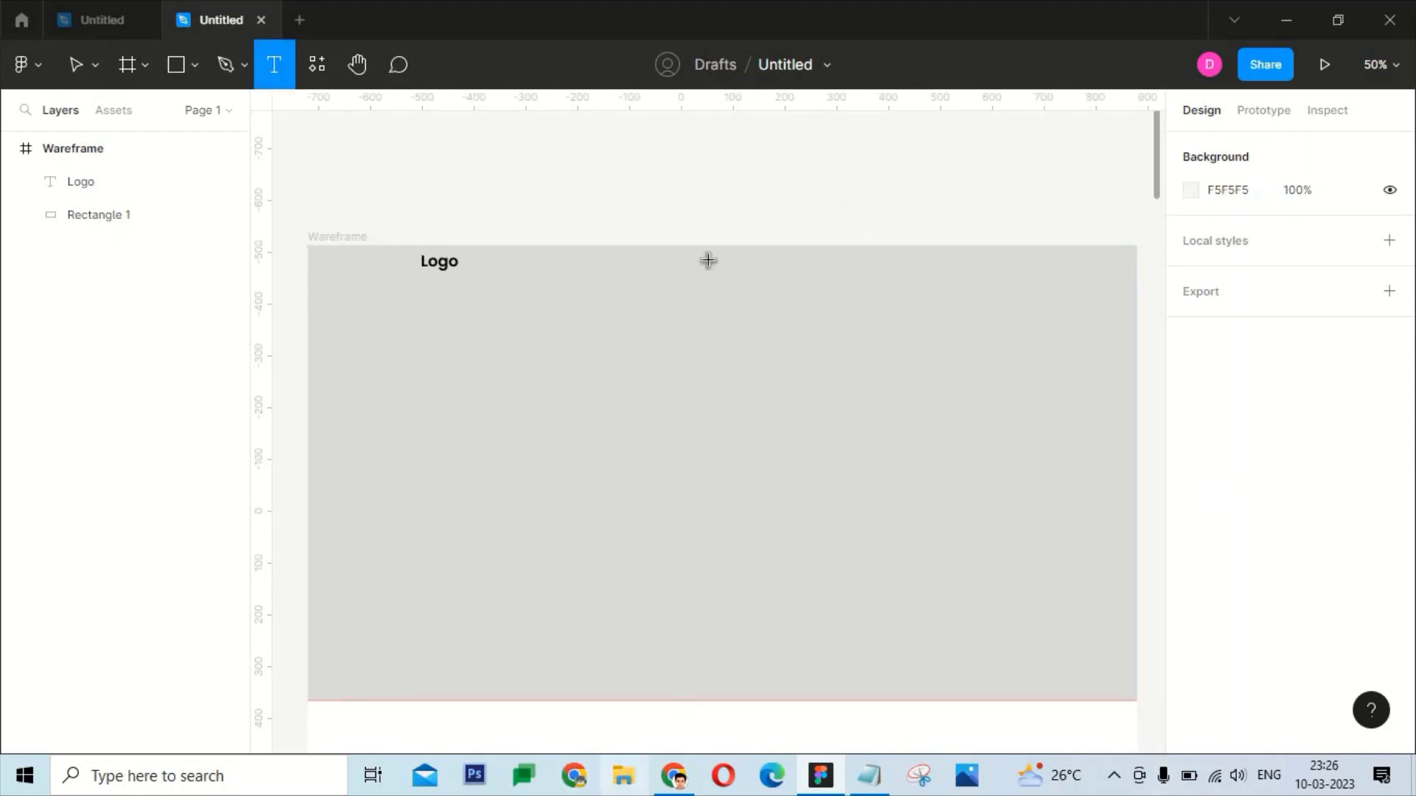
left_click(606, 271)
type("N")
key("Escape")
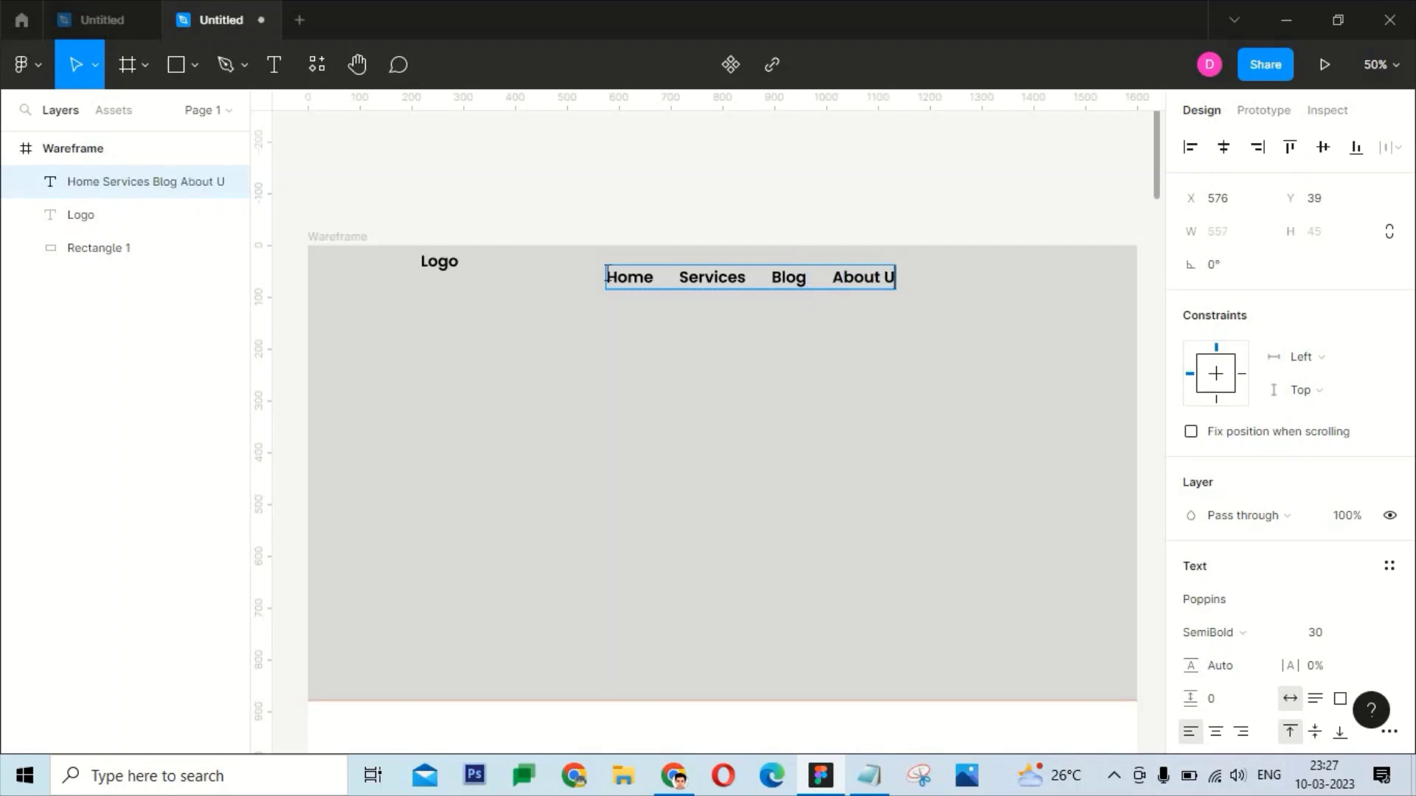
key("Escape")
Set the navigation text to Open Sans at font size 15
left_click(1234, 612)
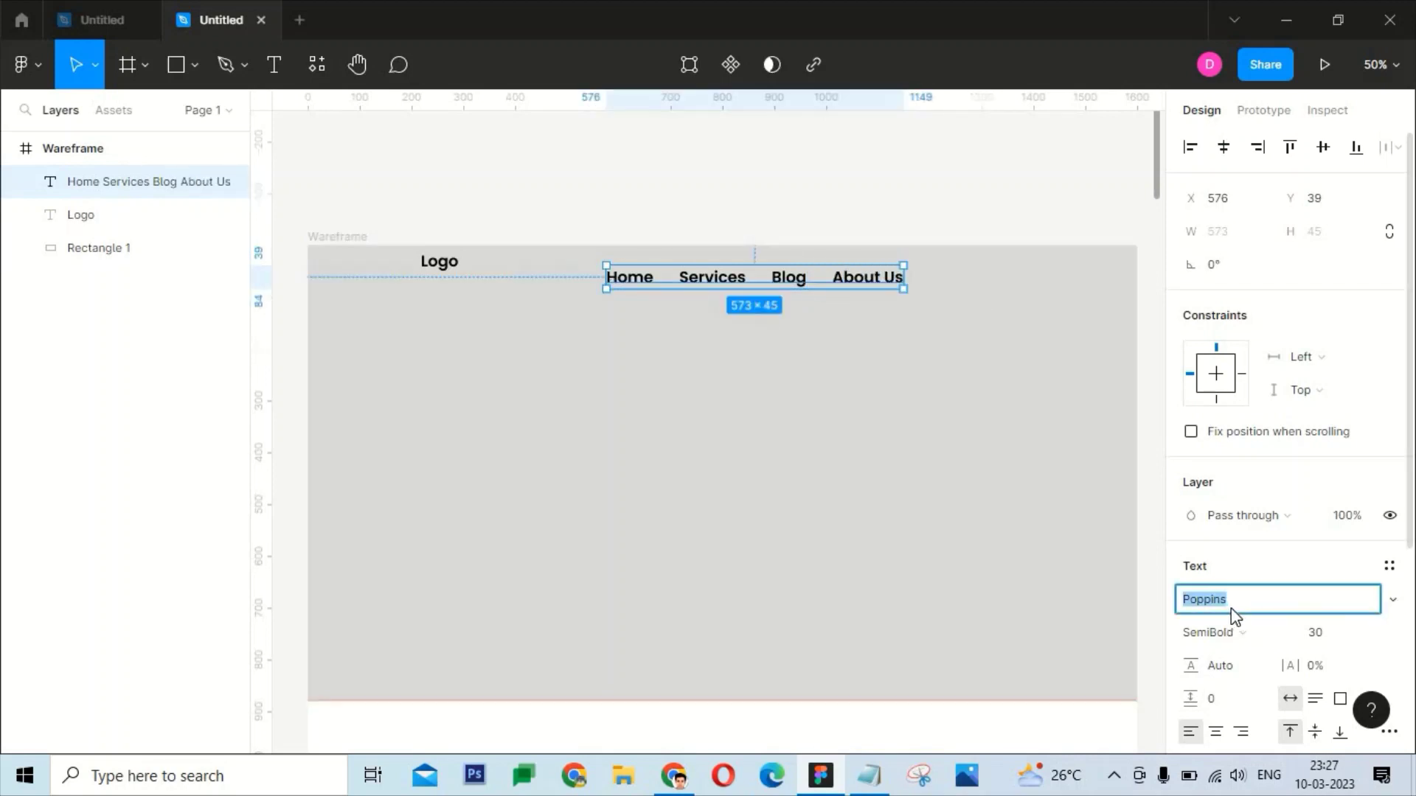
type("Op")
key("Return")
left_click(1320, 633)
type("15")
key("Return")
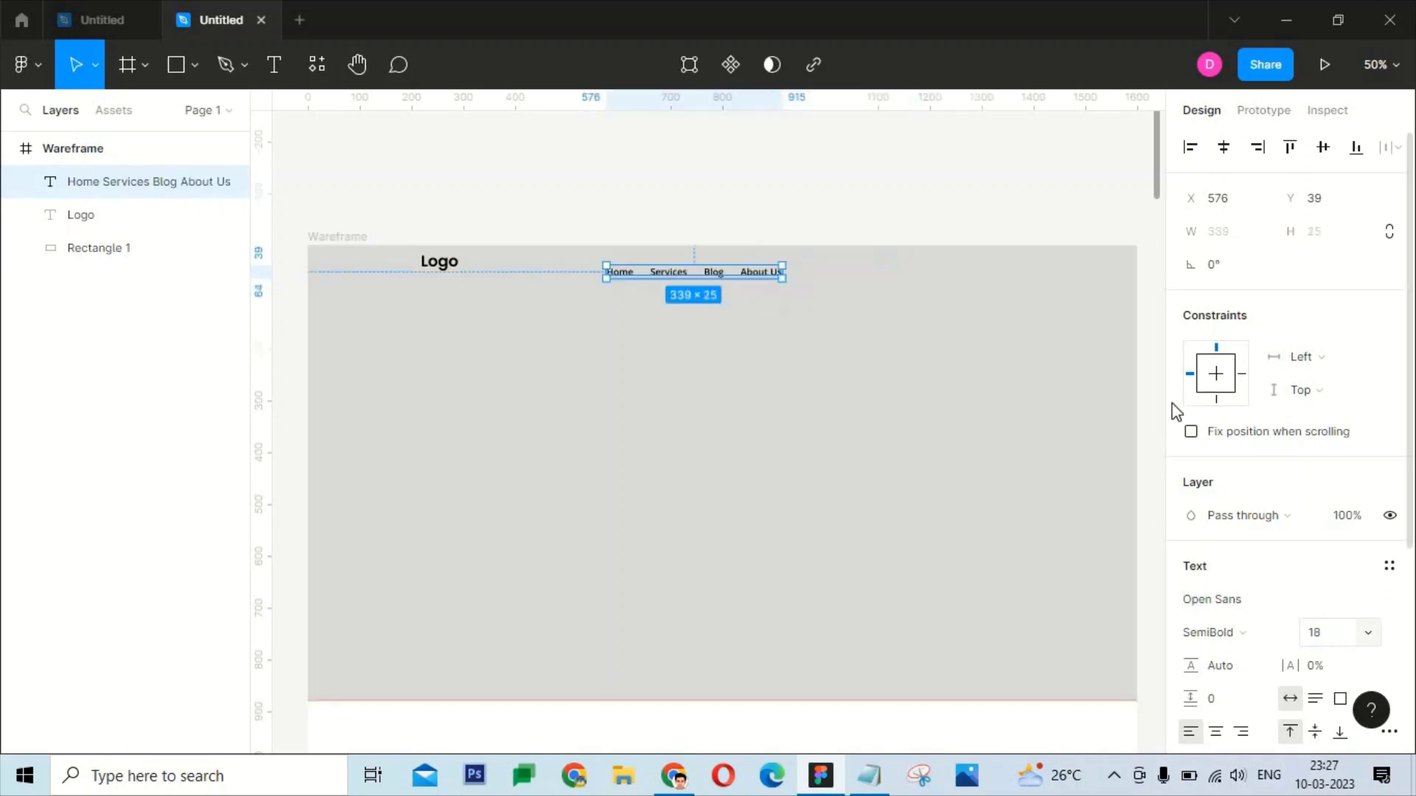
left_click(712, 190)
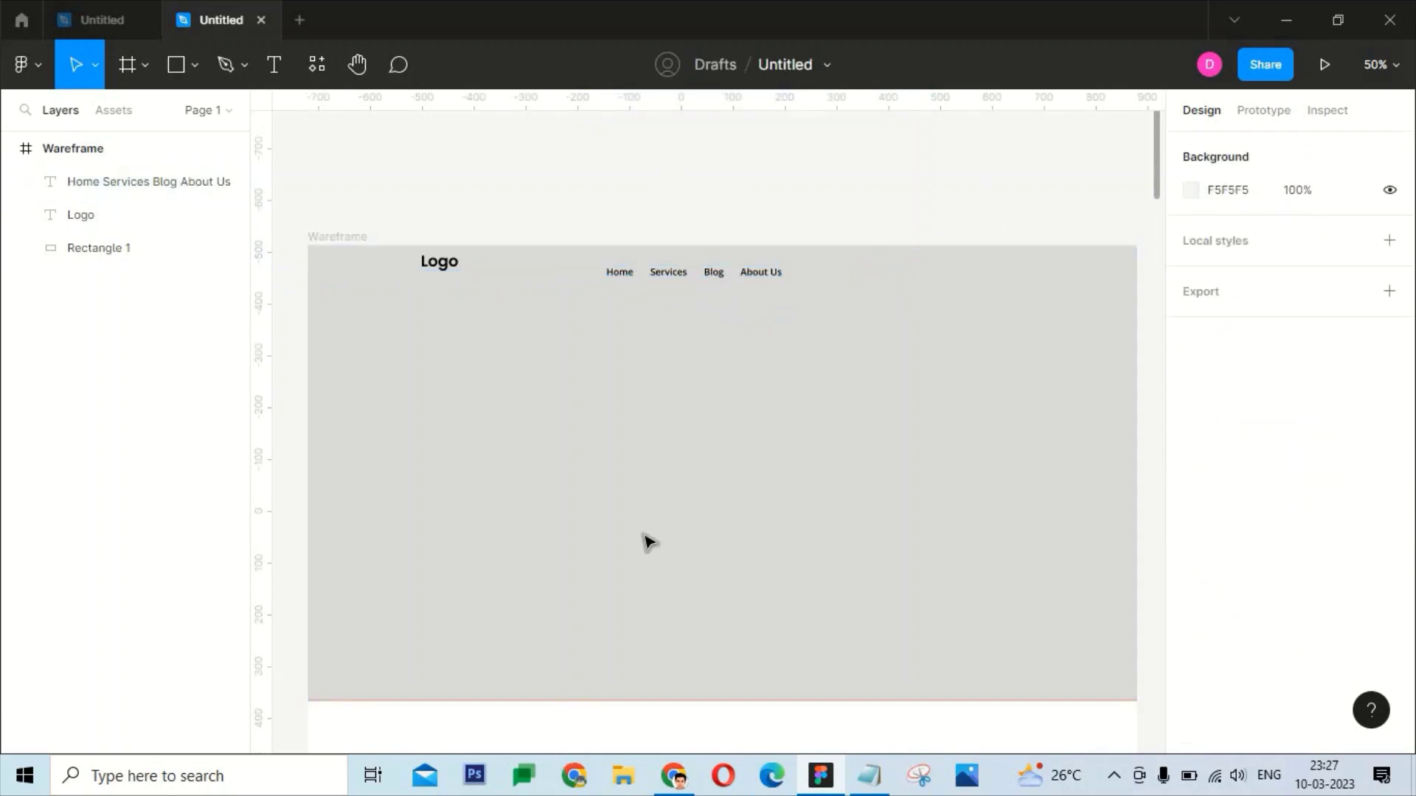
Draw a 222 × 52 near-black #211D1D rectangle in line with the nav links
left_click(194, 64)
left_click(140, 113)
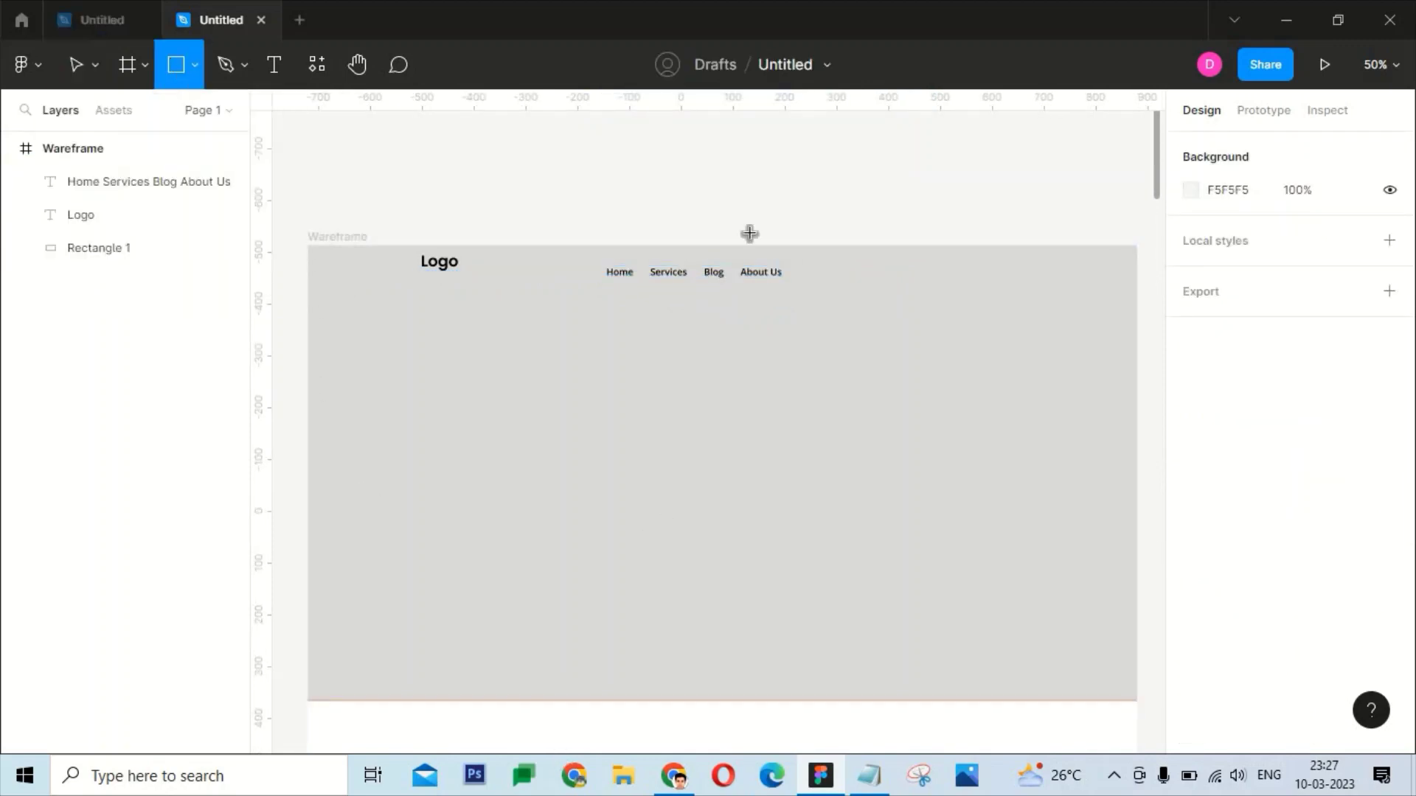
left_click_drag(835, 273, 917, 300)
key("Escape")
left_click(896, 291)
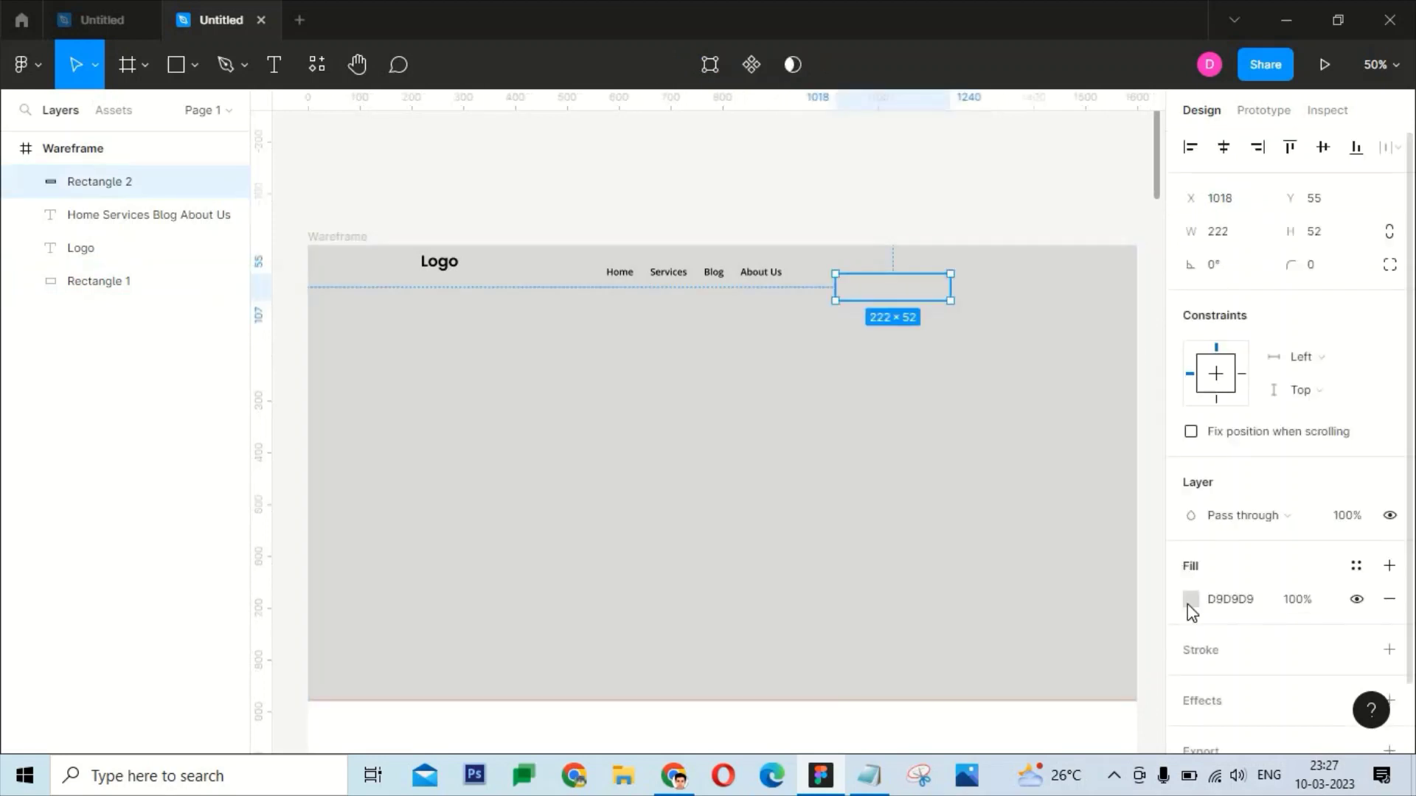
left_click(1191, 599)
left_click(960, 462)
left_click(1033, 235)
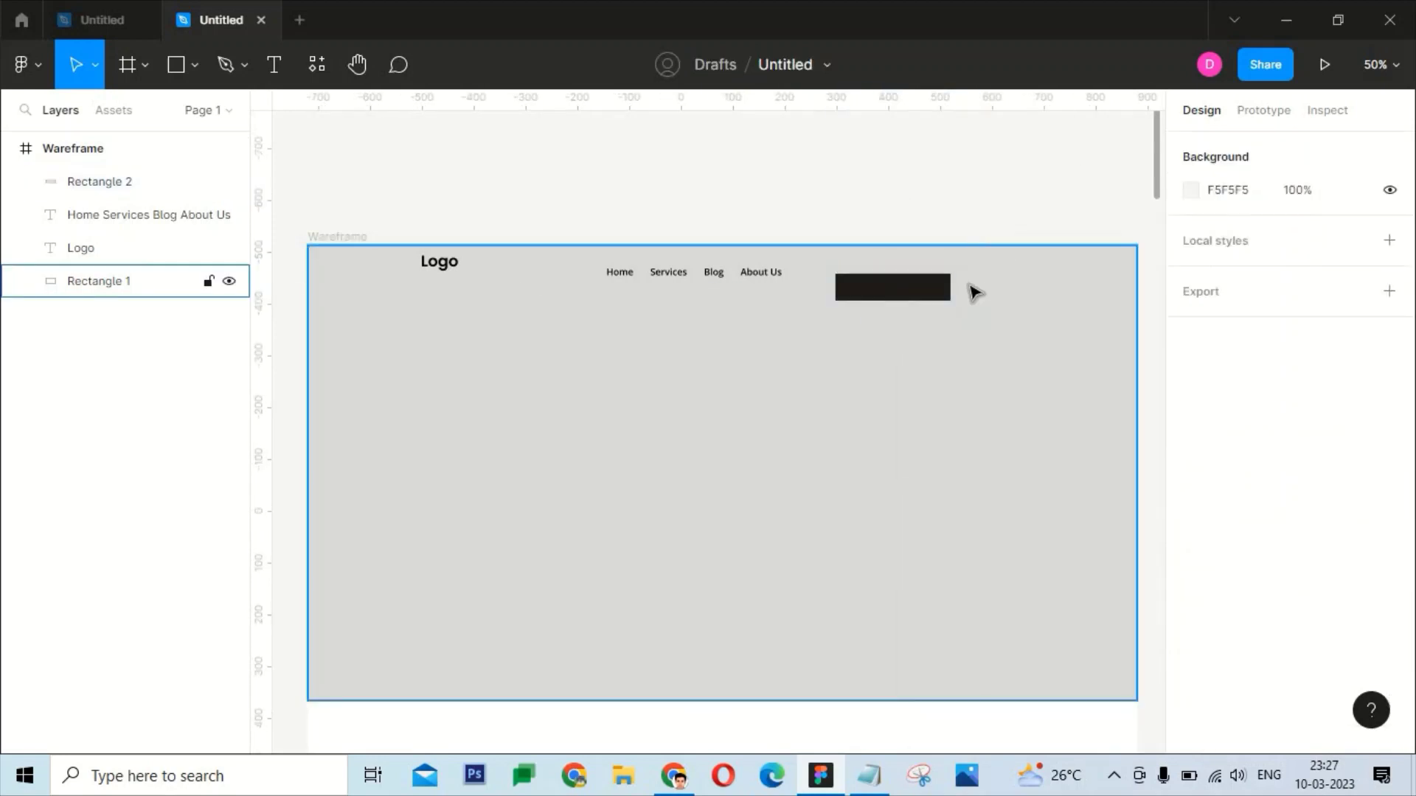
key("ctrl+shift+4")
left_click_drag(928, 288, 1003, 272)
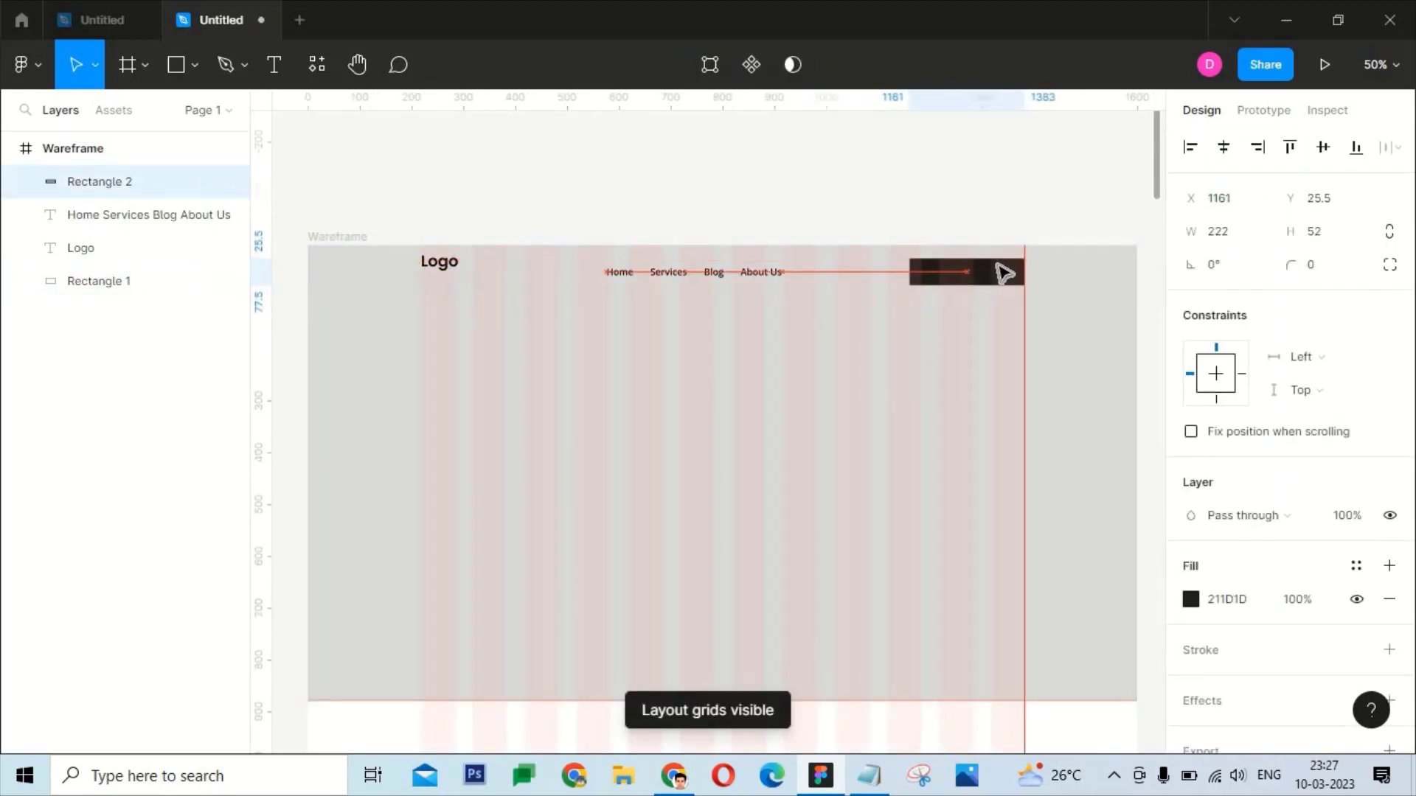
Add a 'Contact' label on the dark button and centre it horizontally
left_click(764, 273, "shift")
key("Escape")
key("t")
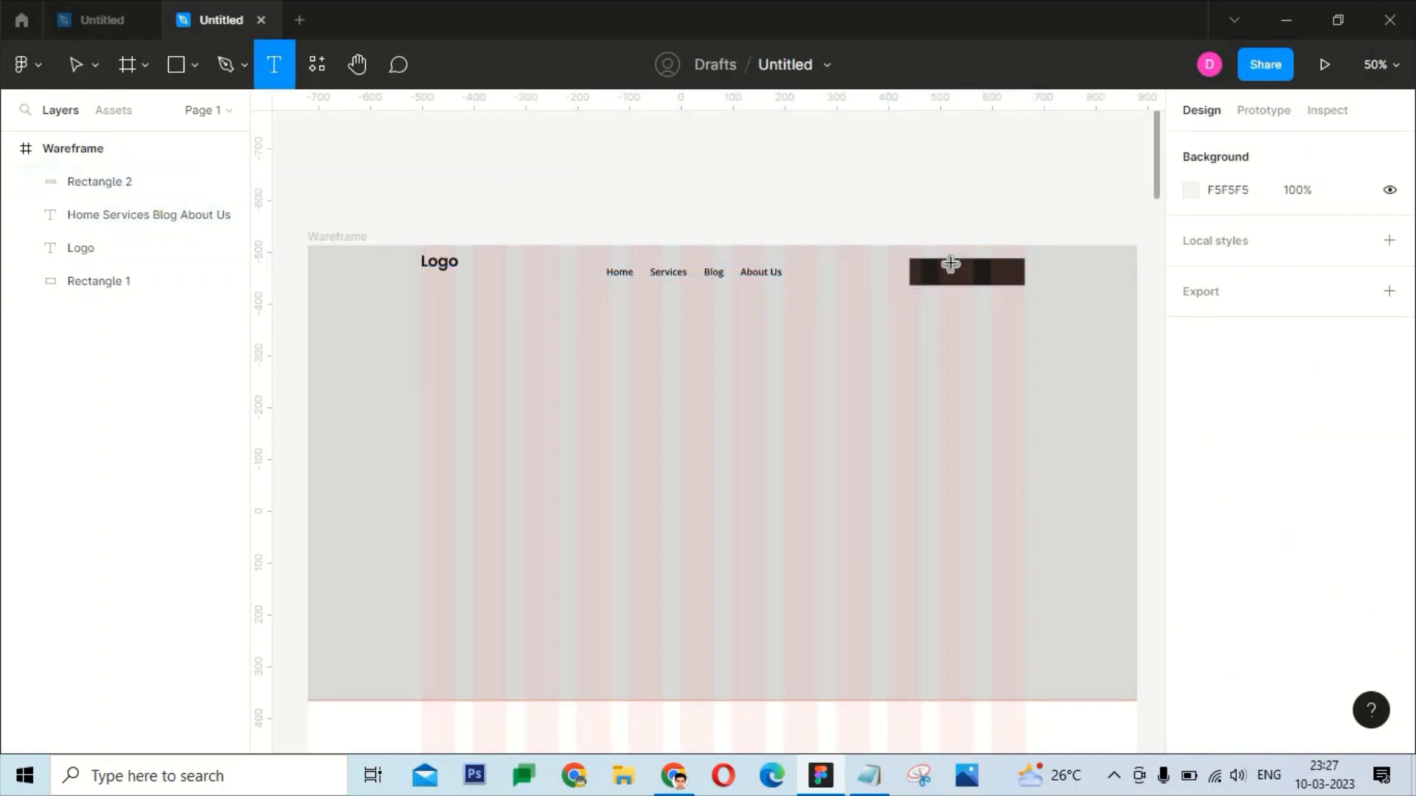
left_click(943, 272)
type("Contact")
key("Escape")
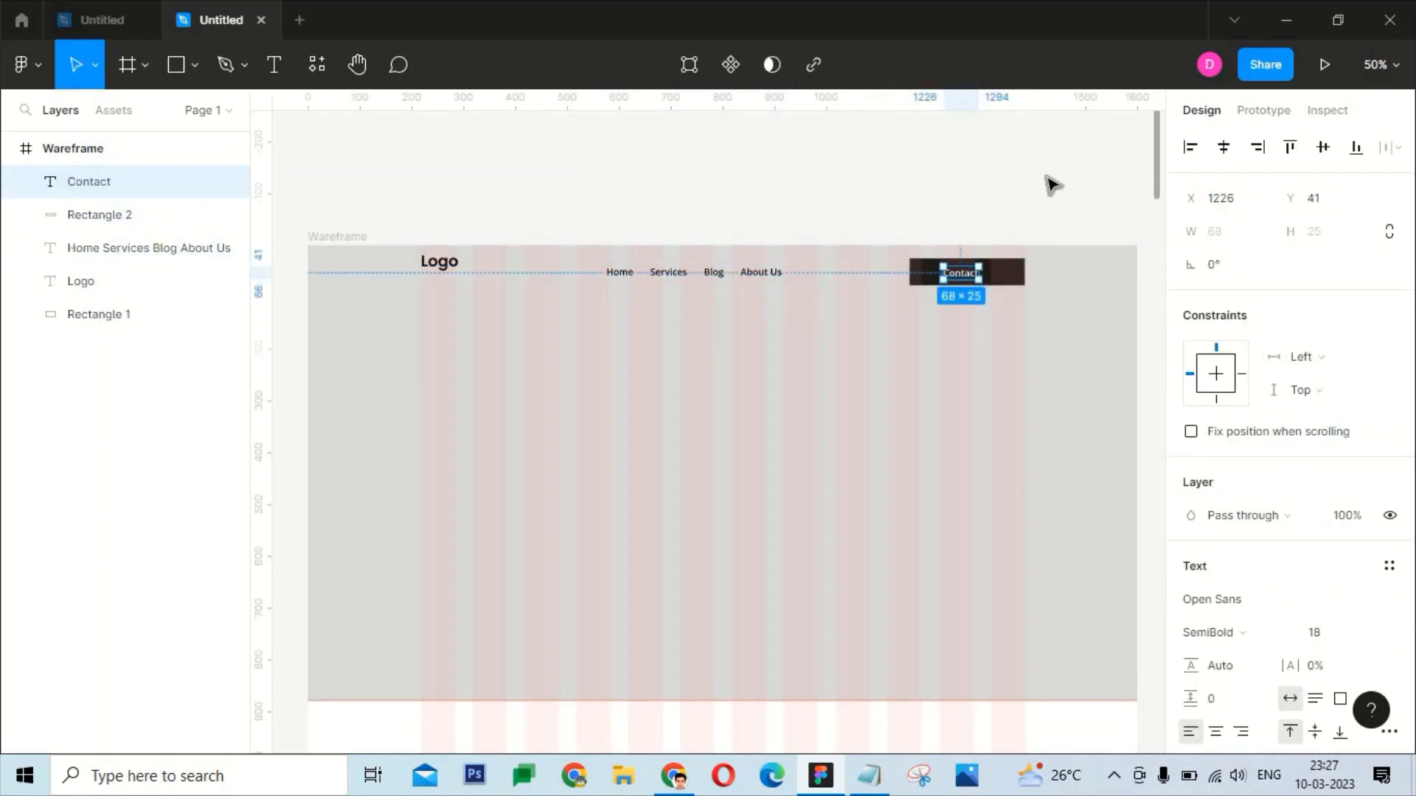
key("Escape")
left_click_drag(923, 271, 966, 282)
left_click(960, 274, "shift")
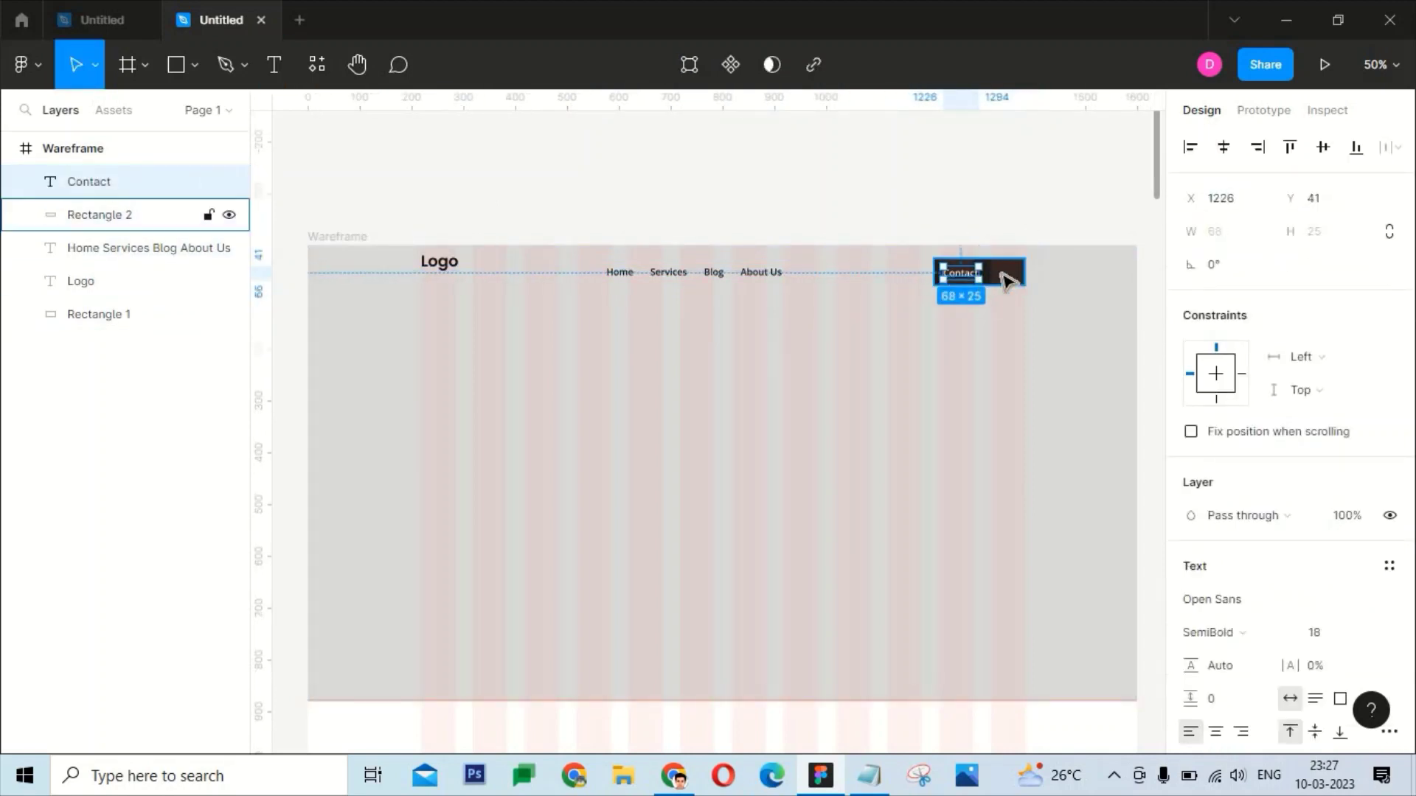
left_click(1223, 147)
left_click(1073, 164)
Lock Rectangle 1 and align the Logo, nav links and Contact button on vertical centres
left_click(455, 325)
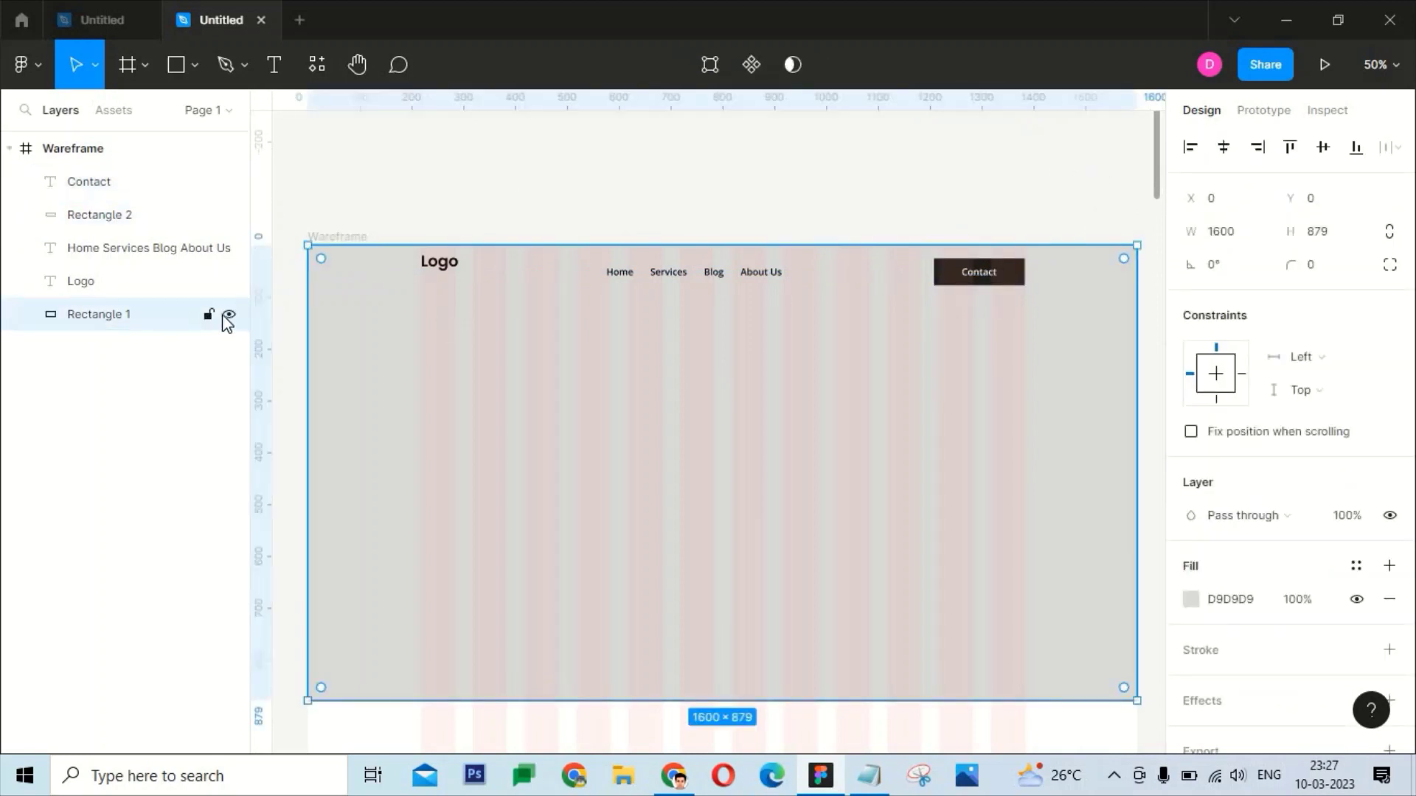
left_click(209, 314)
left_click_drag(402, 239, 1042, 325)
left_click(1330, 153)
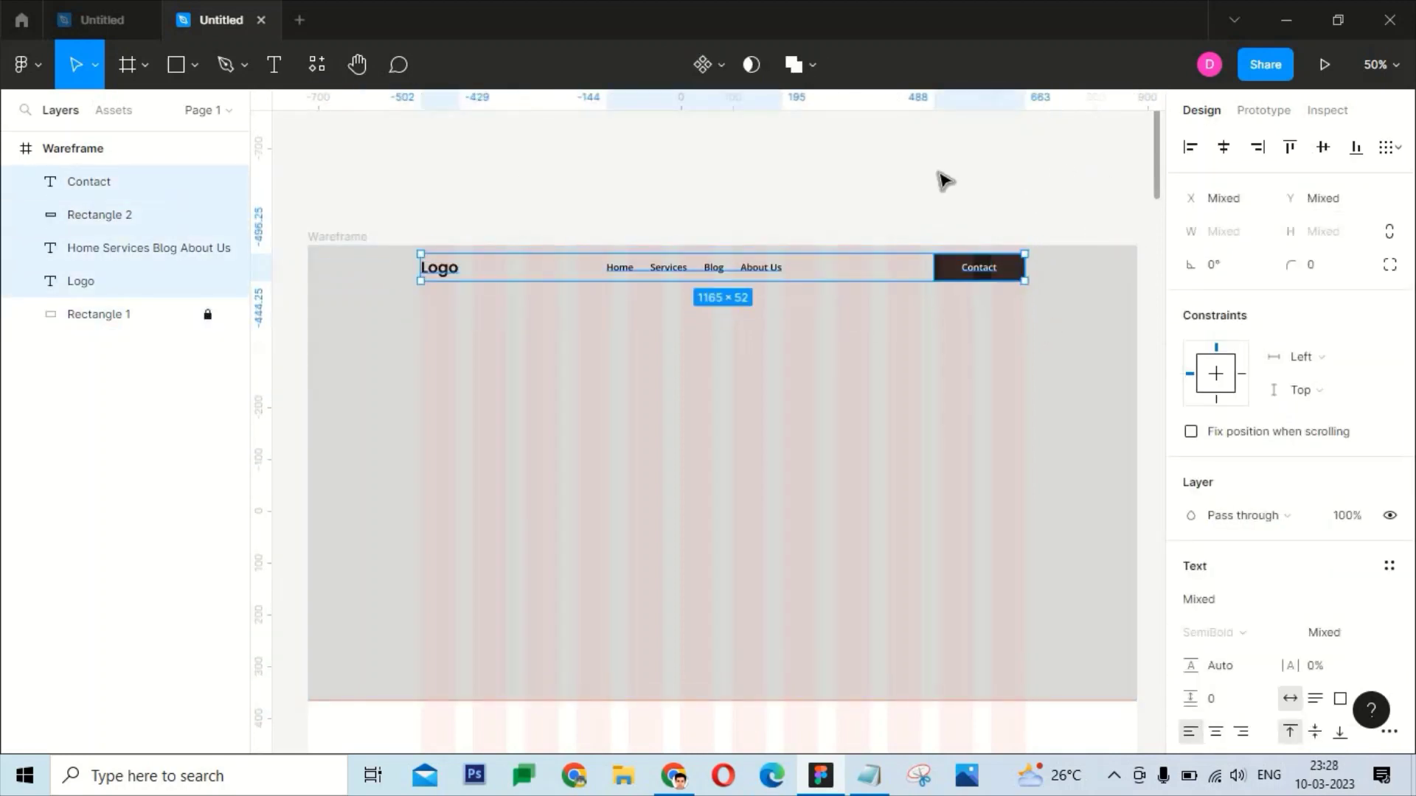
left_click(942, 180)
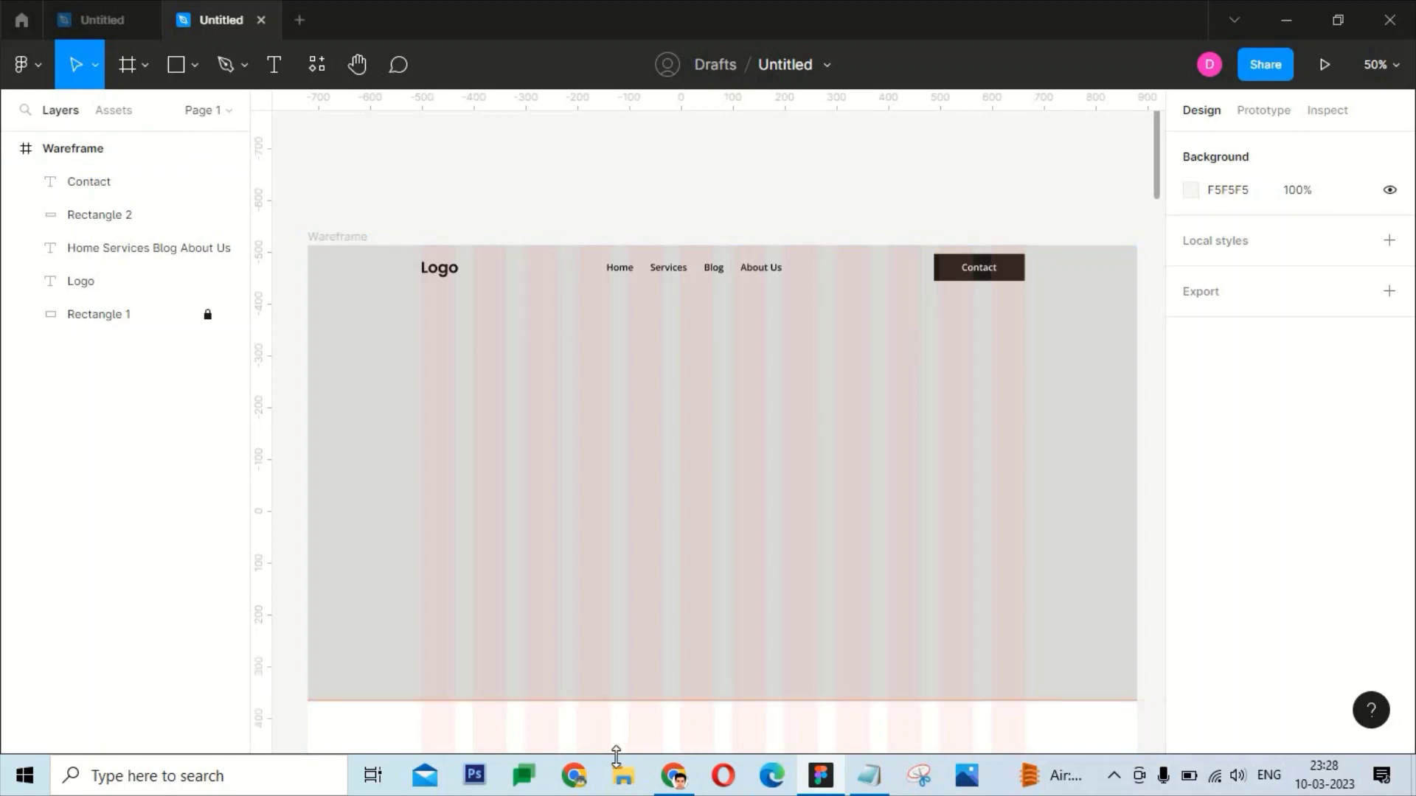
left_click(573, 776)
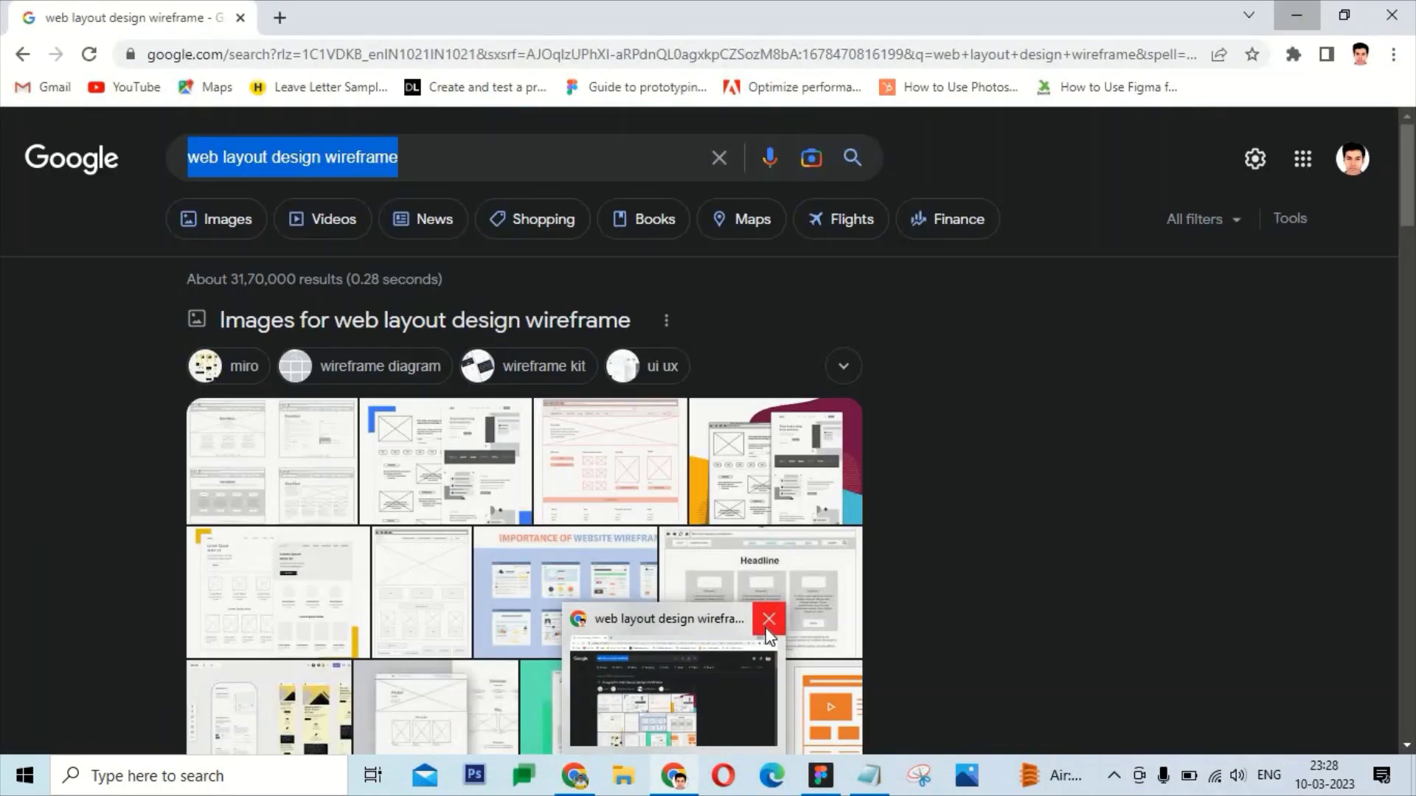
Search 'lorem ipsum' in Chrome, open lipsum.com, and copy the standard passage's opening phrase
left_click(599, 93)
type("l")
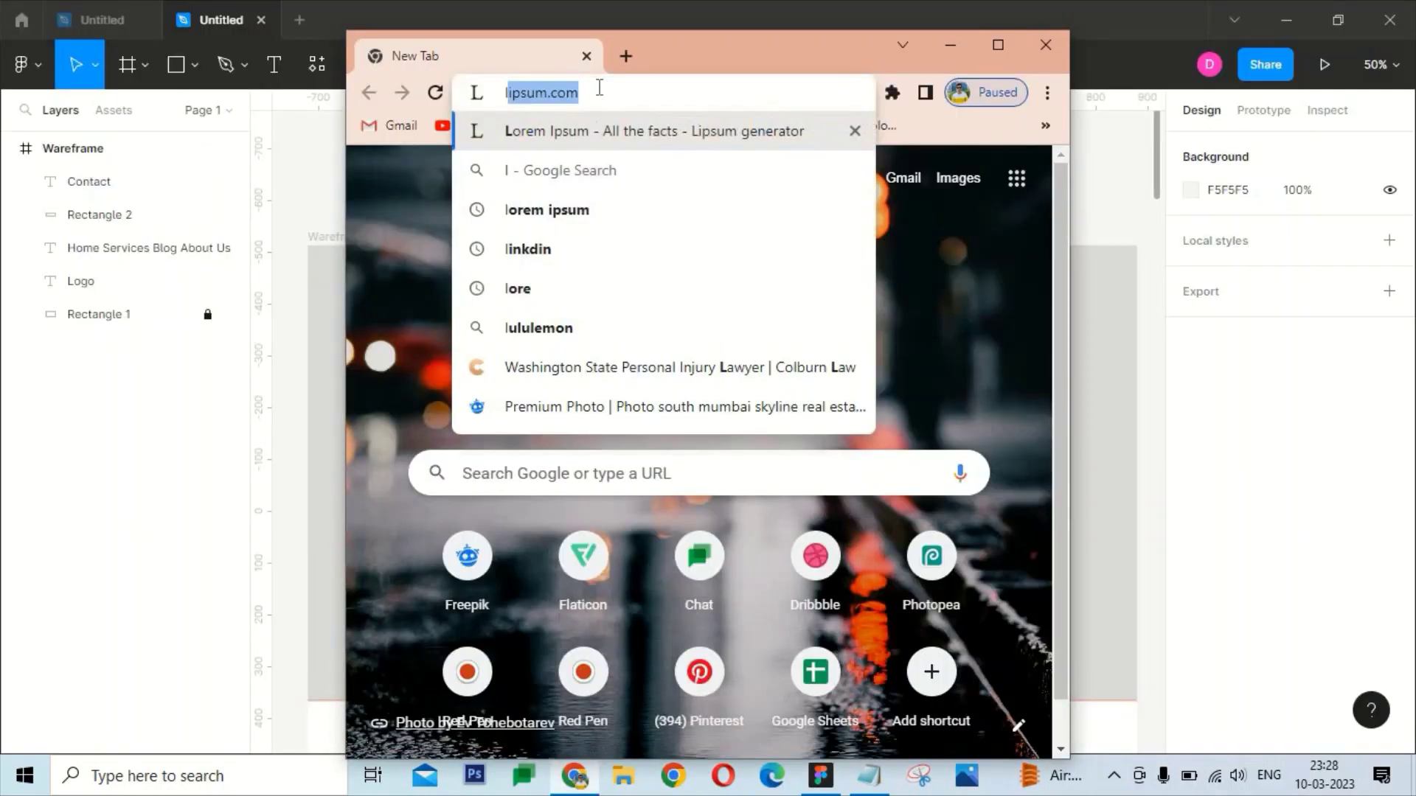
type("ottery")
left_click(547, 249)
left_click(998, 45)
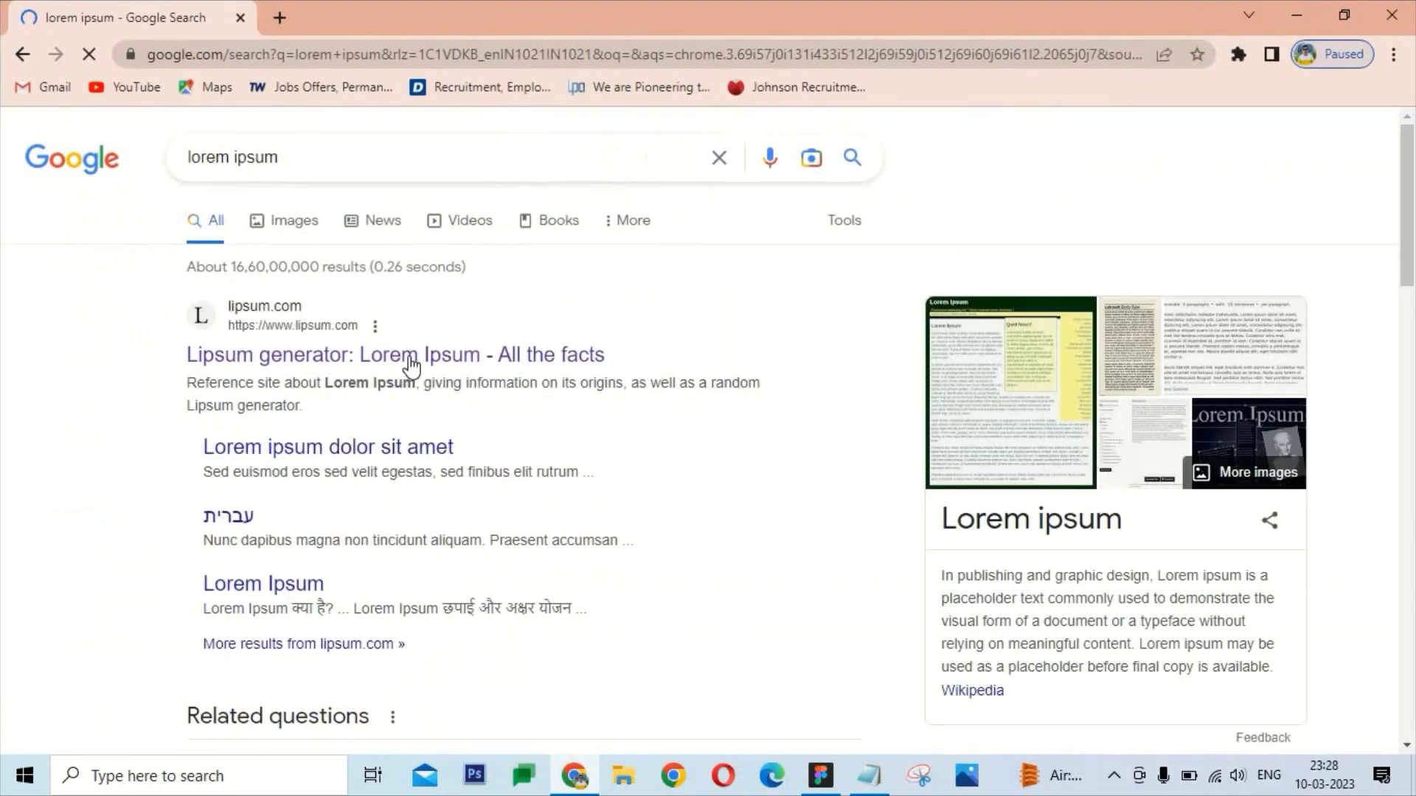
left_click(411, 358)
scroll(274, 411, "down", 5)
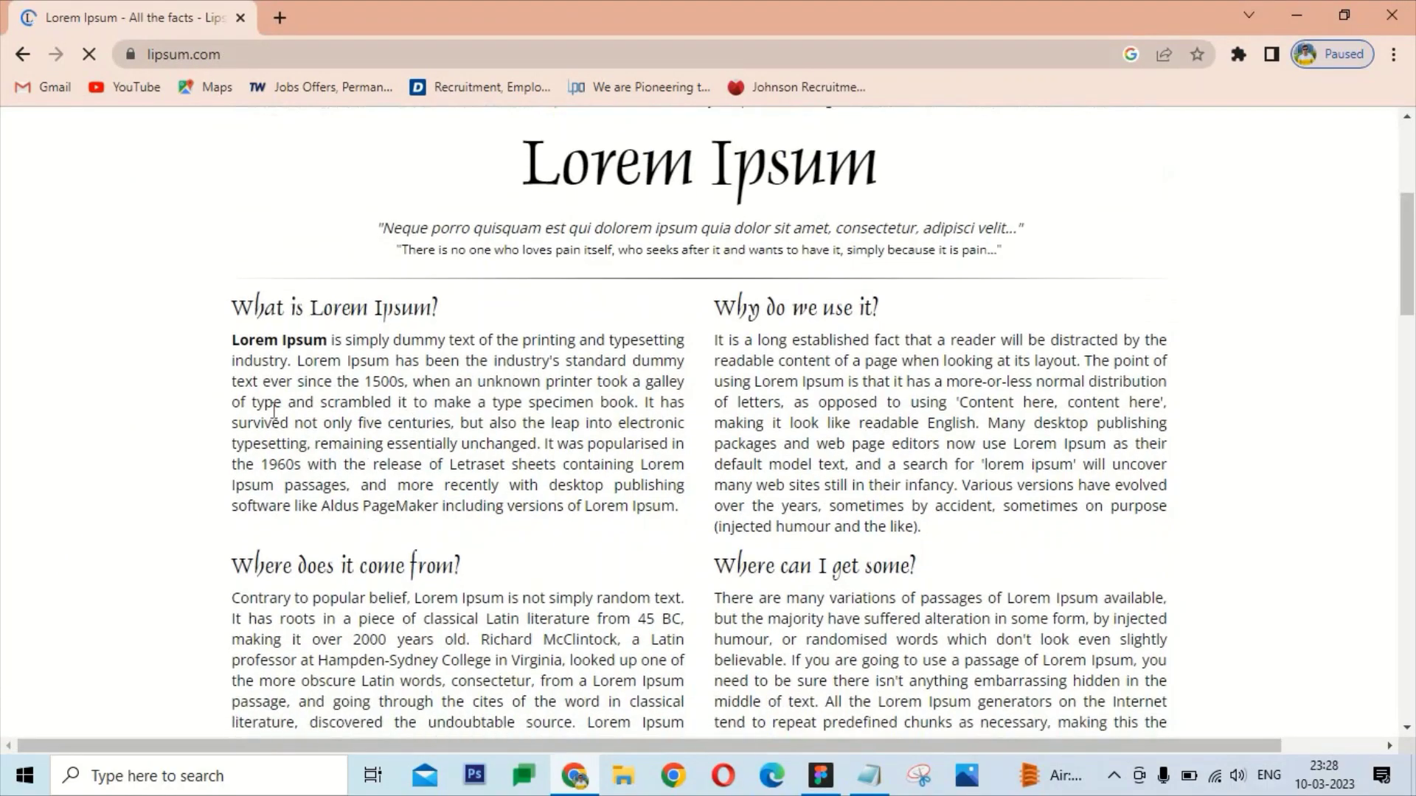
left_click_drag(1407, 251, 1408, 442)
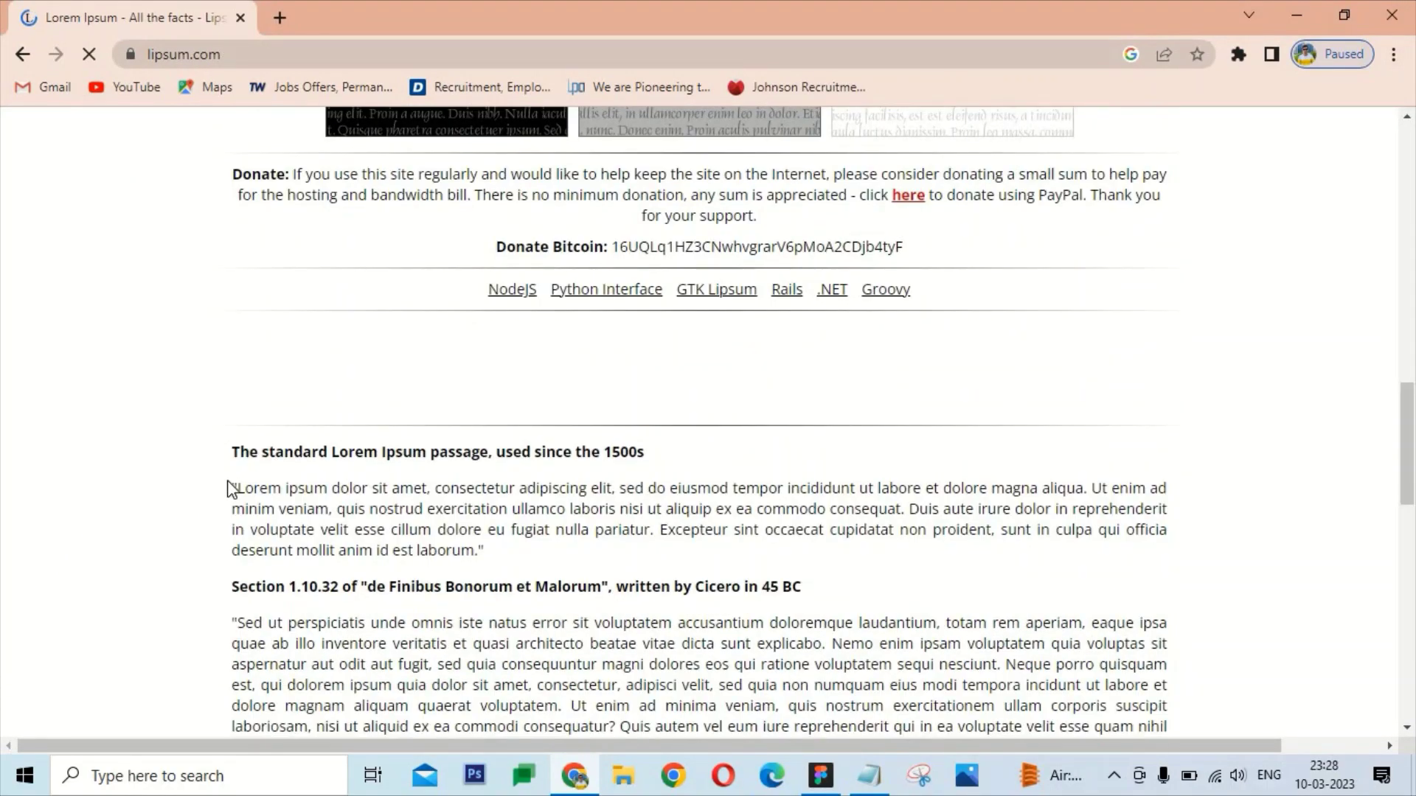
left_click_drag(230, 487, 612, 483)
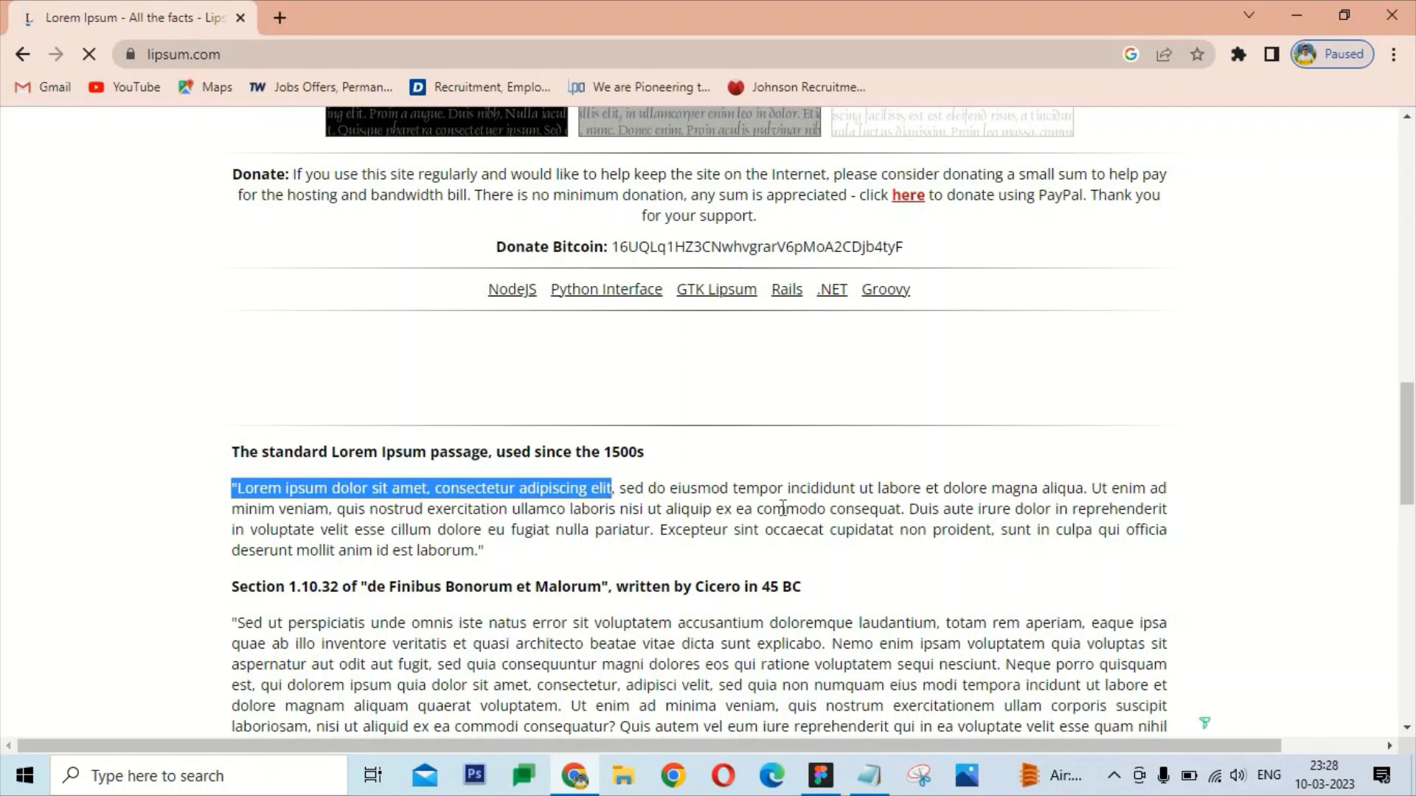
key("alt+Tab")
Add a text box below the Logo with the pasted 'Lorem ipsum dolor sit amet, consectetur adipiscing elit' phrase
key("t")
left_click_drag(420, 345, 710, 444)
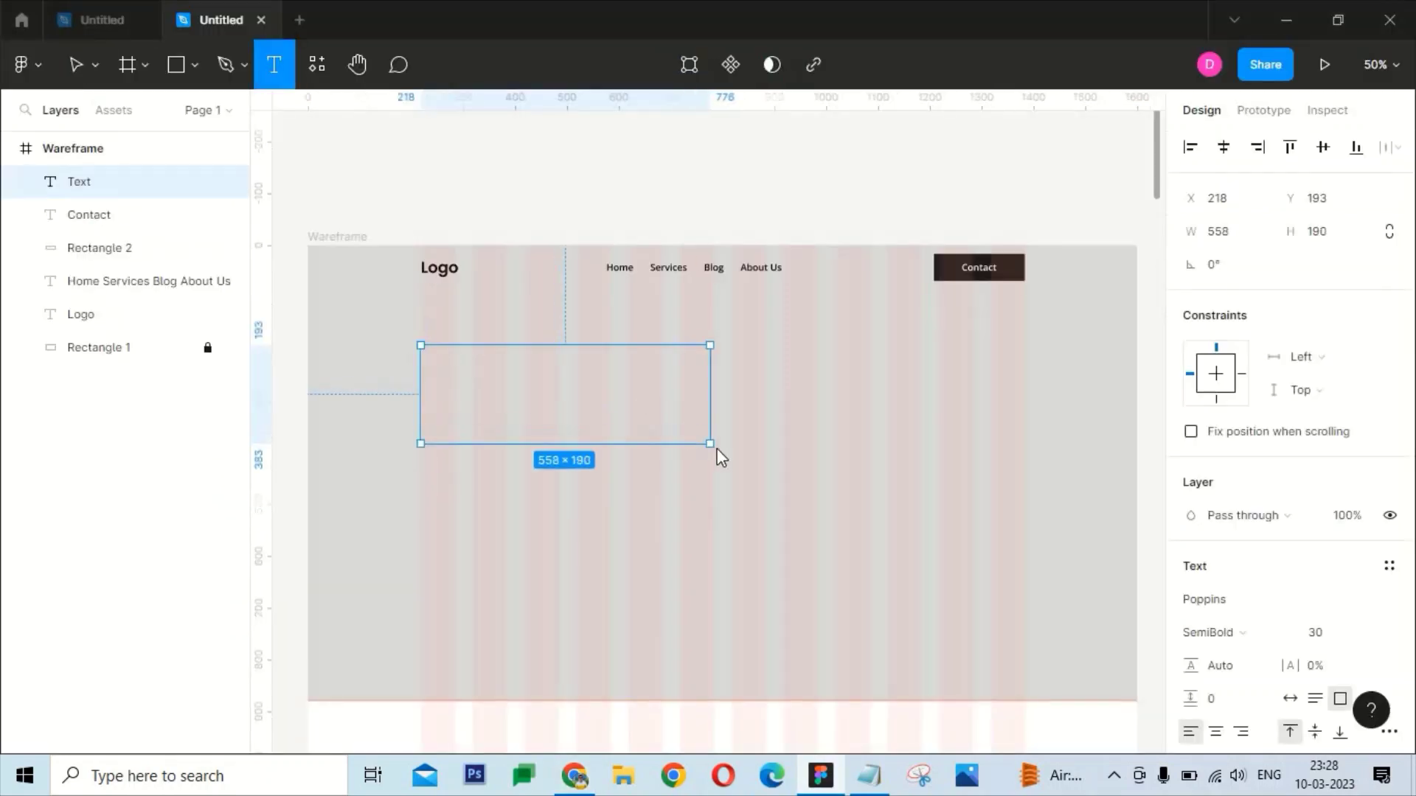
type("\"Lorem ipsum dolor sit amet, consectetur adipiscing elit")
key("Escape")
Set the headline to 50-point and widen its box so it sits on two lines
left_click(1318, 627)
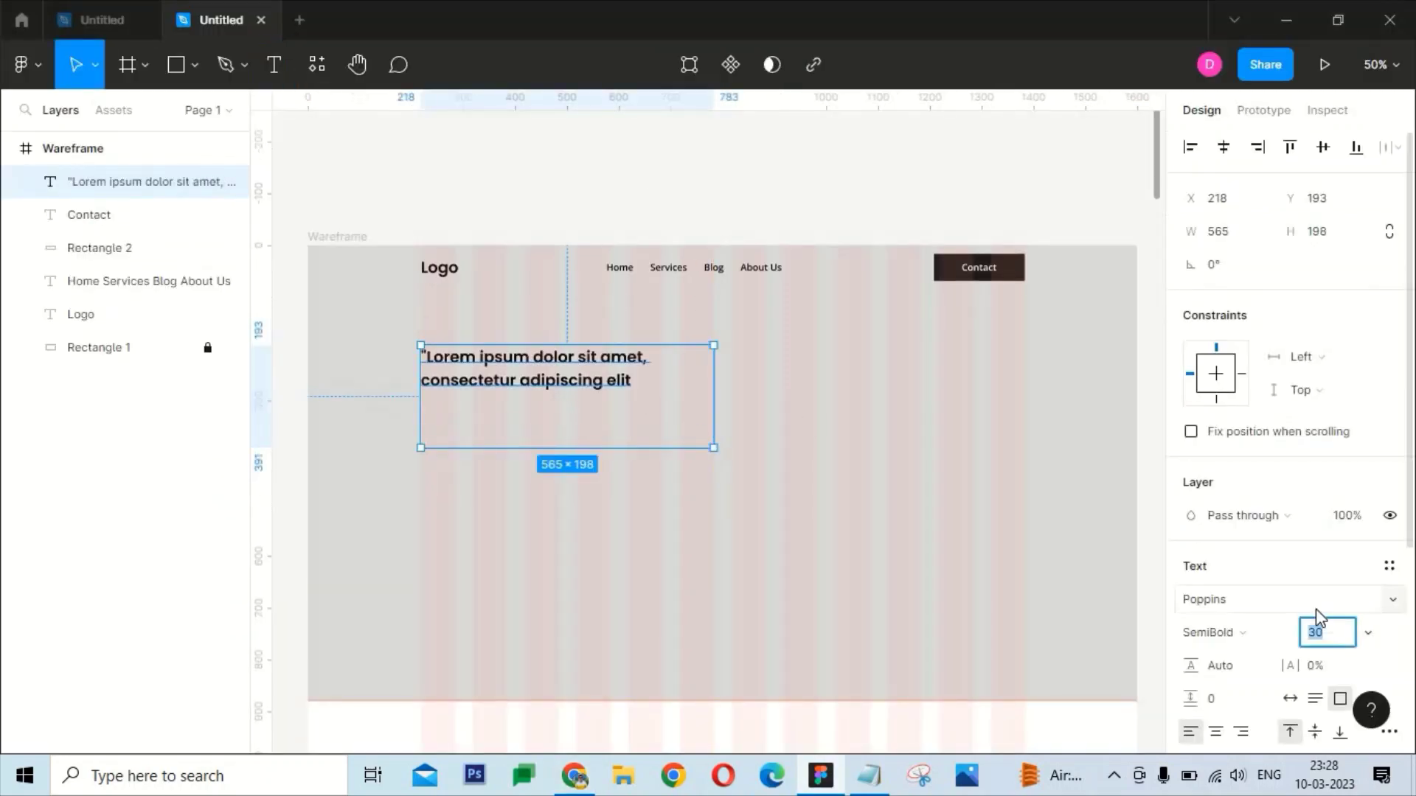
type("80")
key("Return")
left_click(1346, 642)
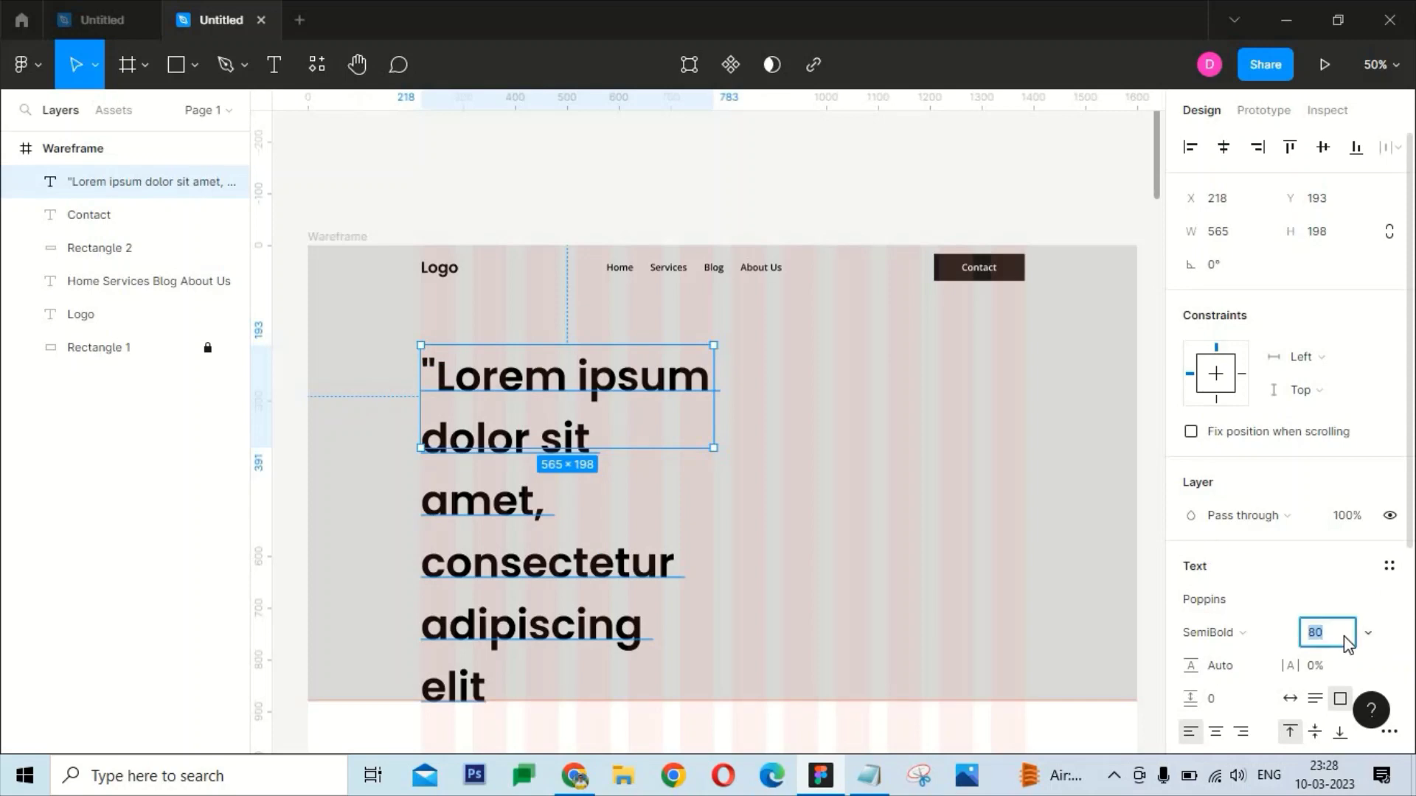
type("60")
key("Return")
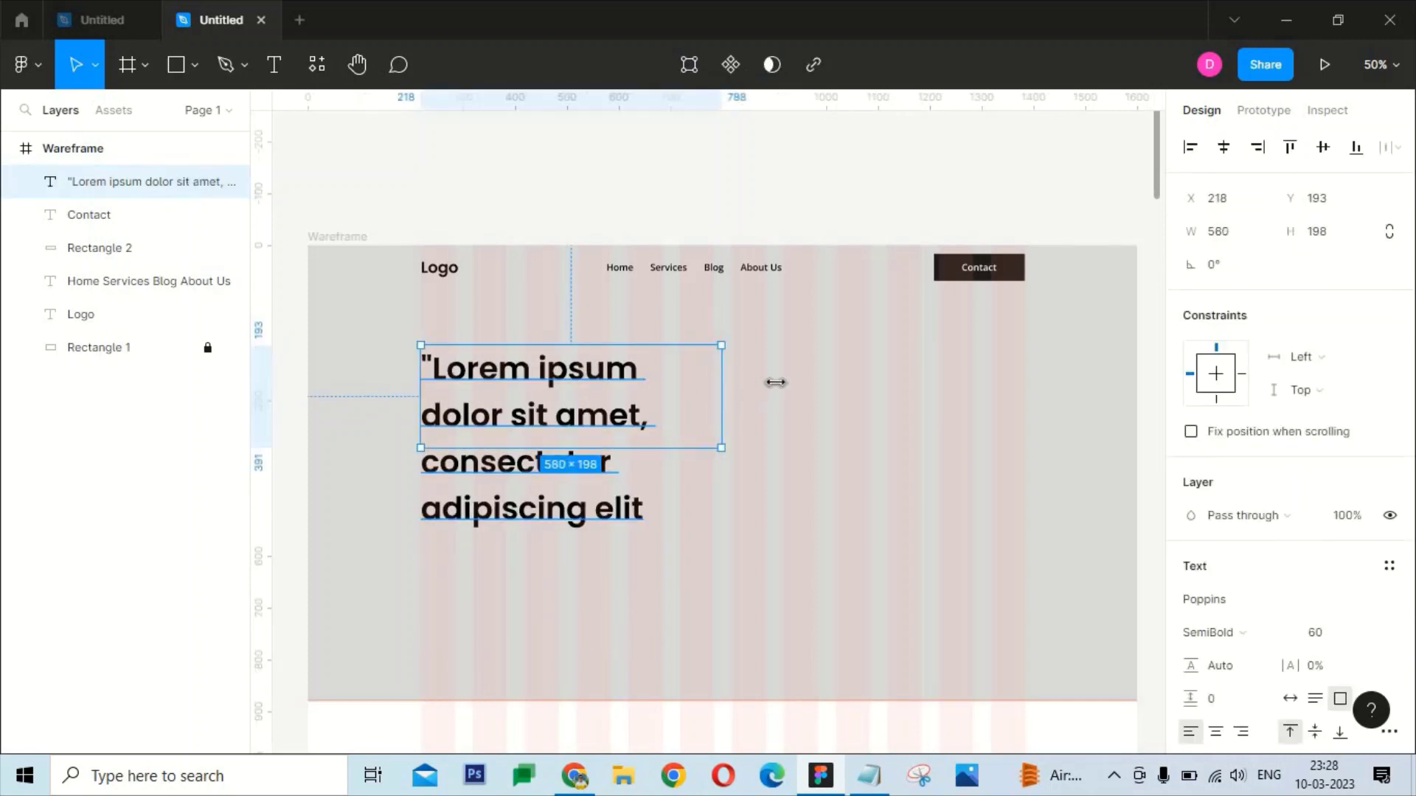
left_click_drag(714, 396, 799, 386)
left_click(1328, 635)
type("0")
key("Return")
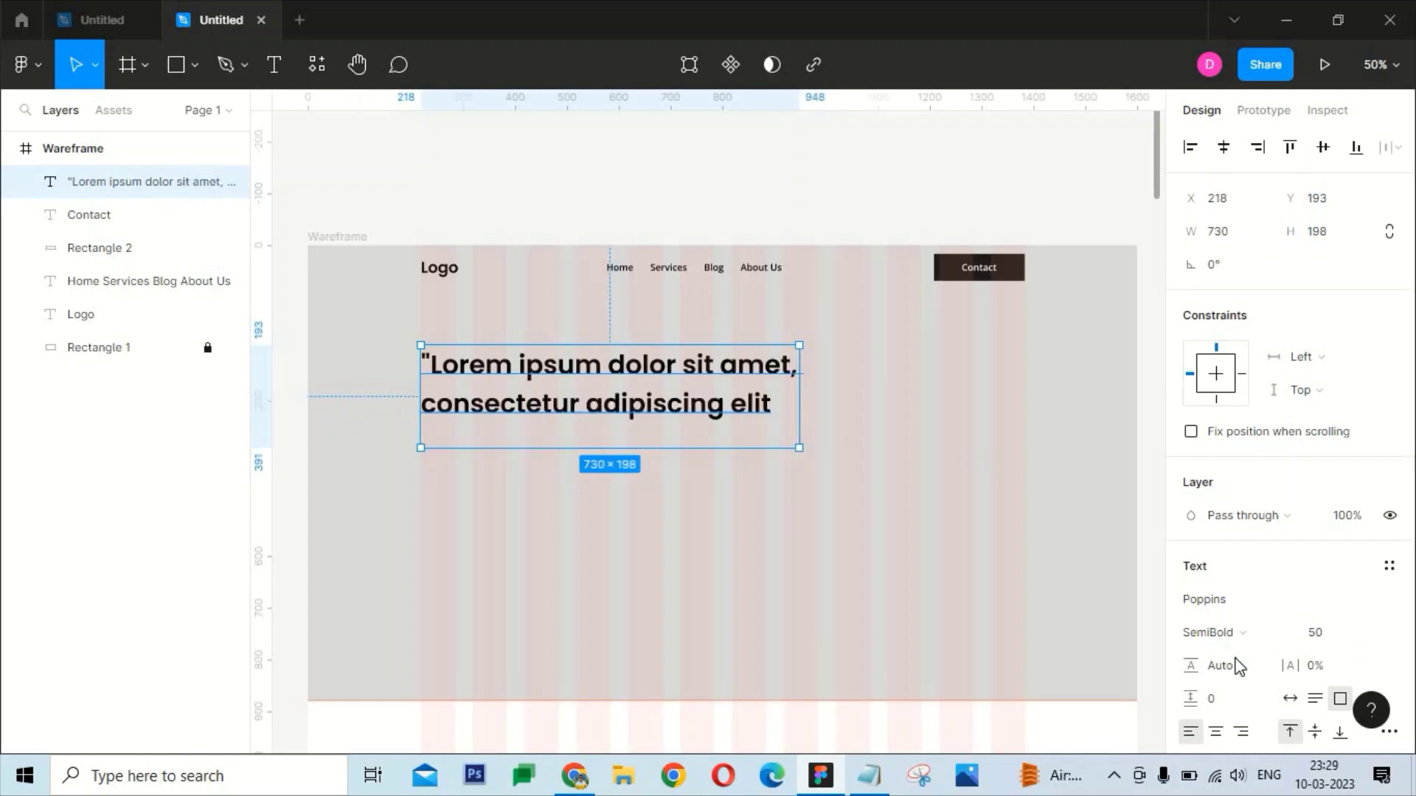
left_click(697, 224)
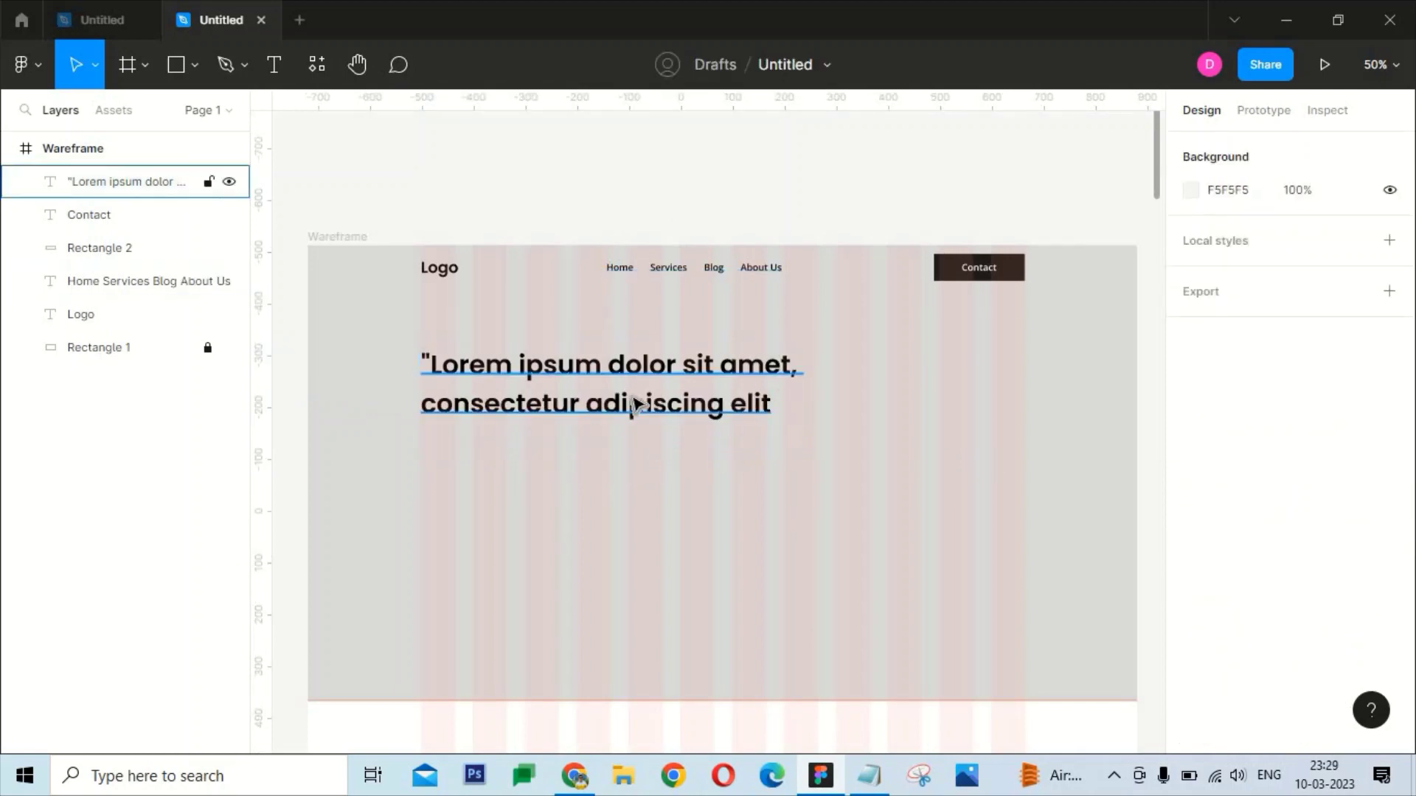
left_click(575, 776)
Copy a standard Lorem passage from lipsum.com and check the headline back in Figma
left_click_drag(231, 488, 332, 507)
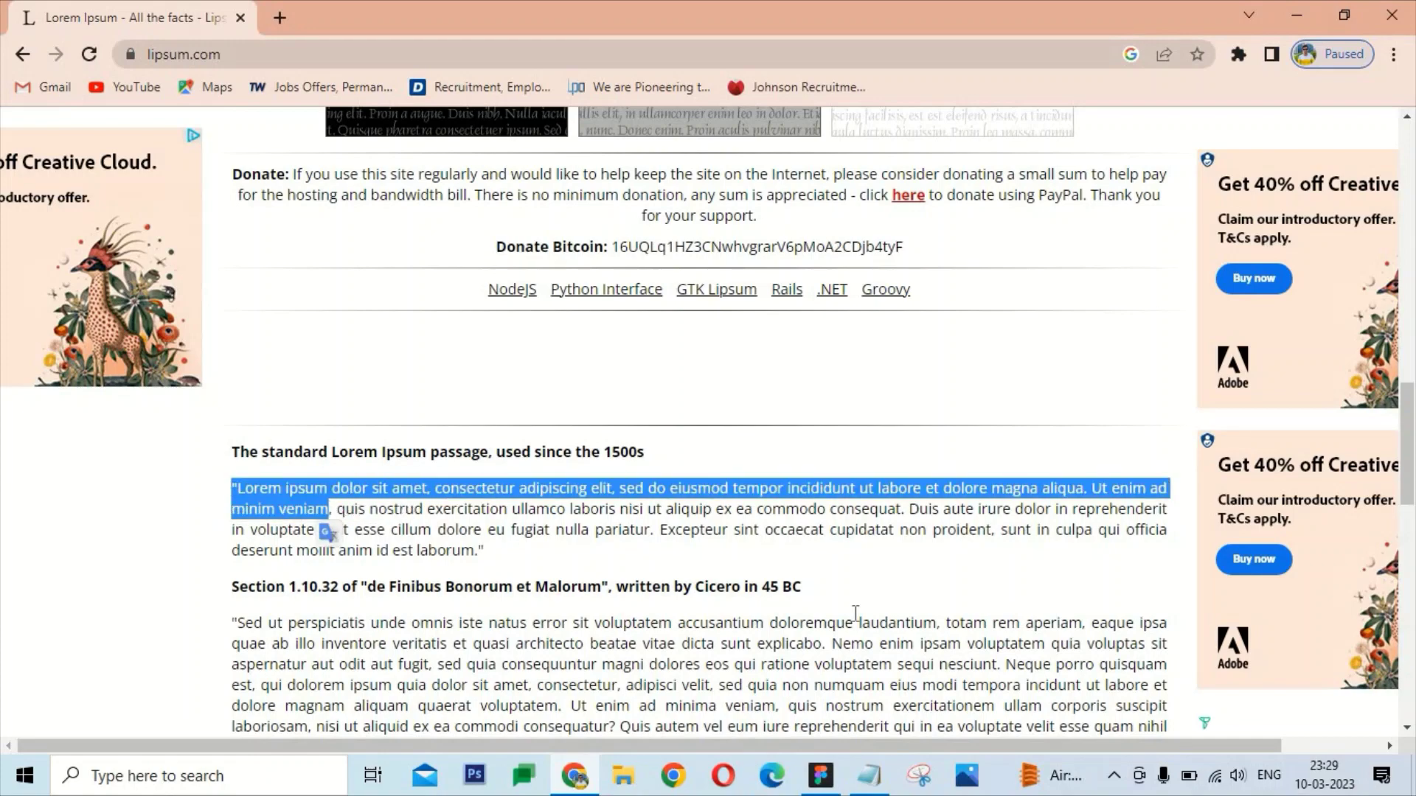
left_click(821, 776)
left_click(468, 349)
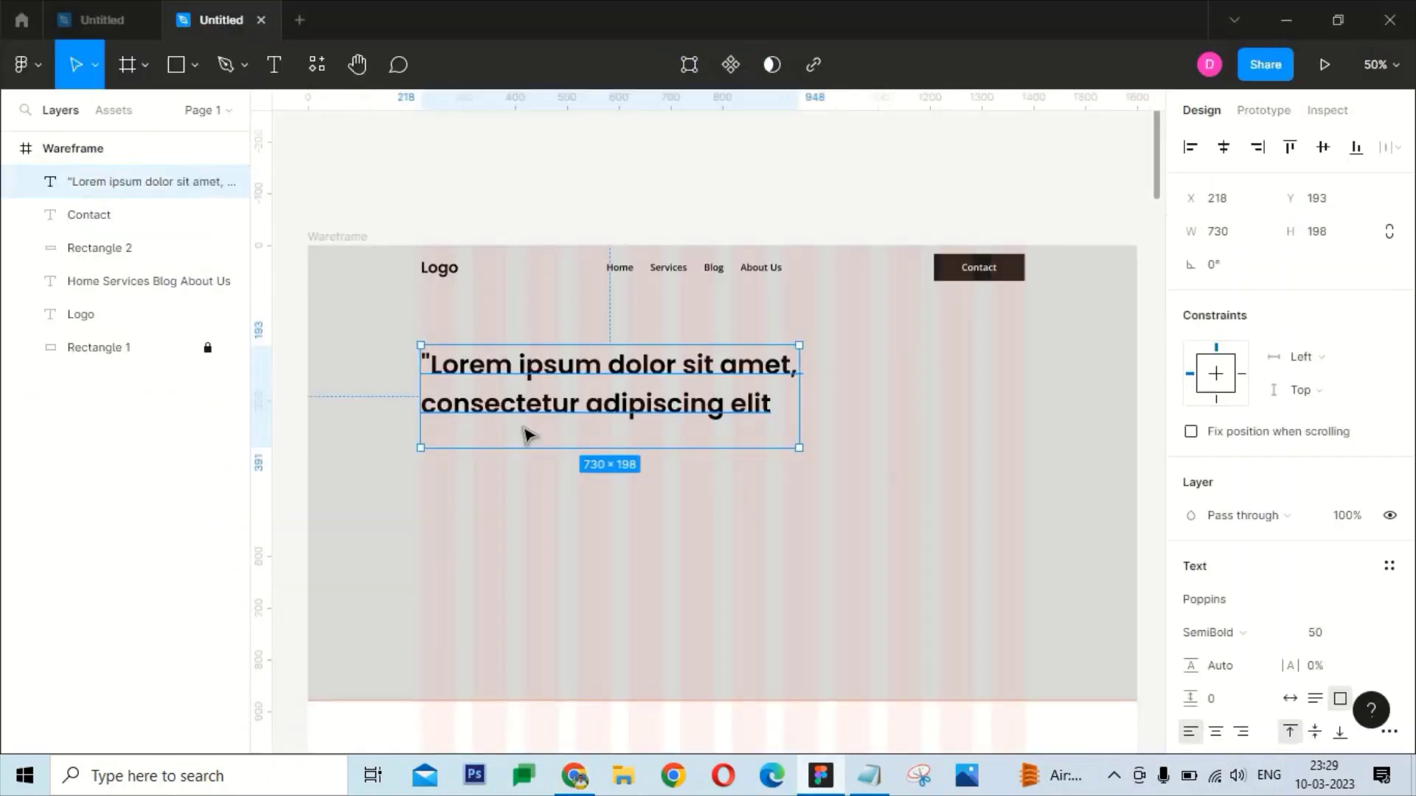
double_click(517, 413)
left_click(537, 127)
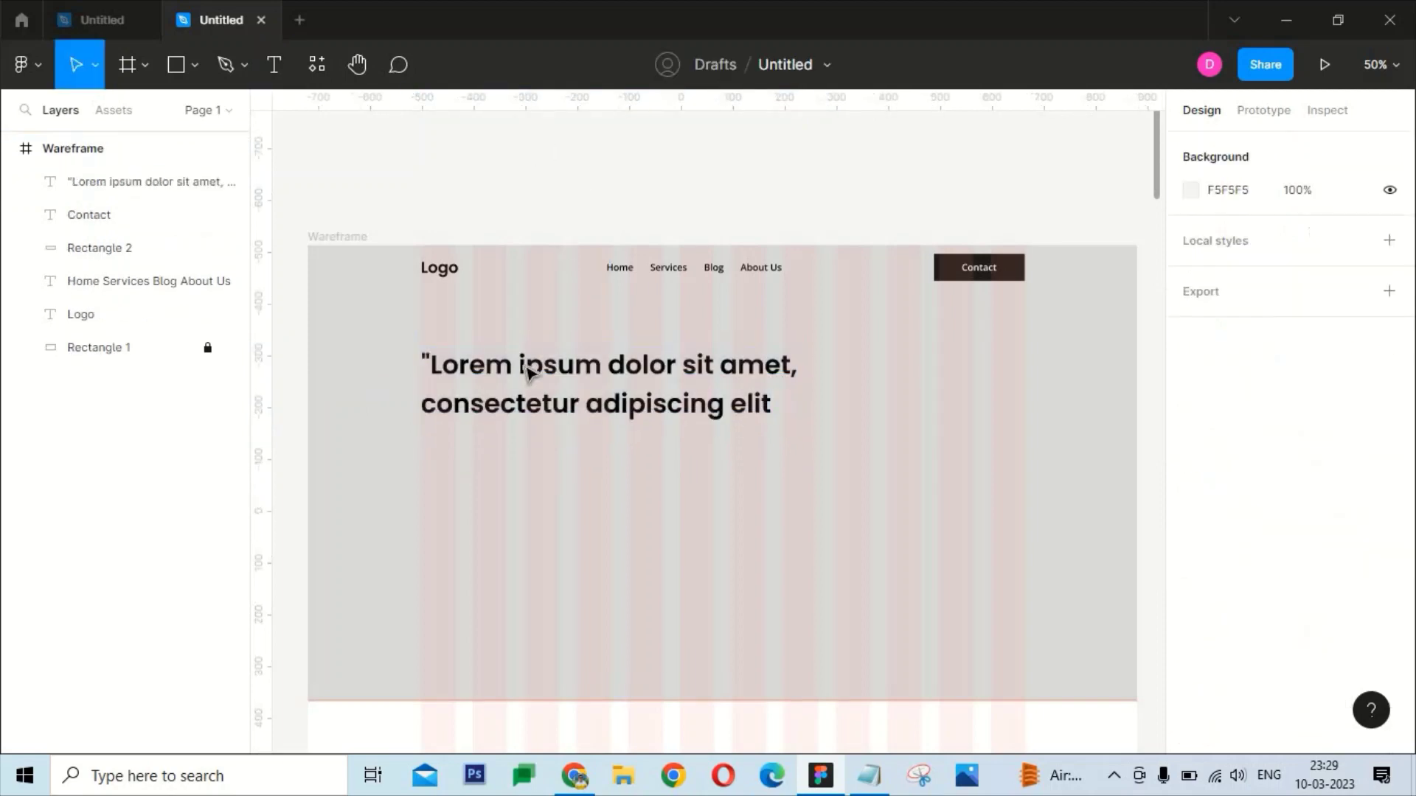
Add the pasted paragraph below the headline in Open Sans at size 16
key("t")
left_click_drag(420, 443, 768, 526)
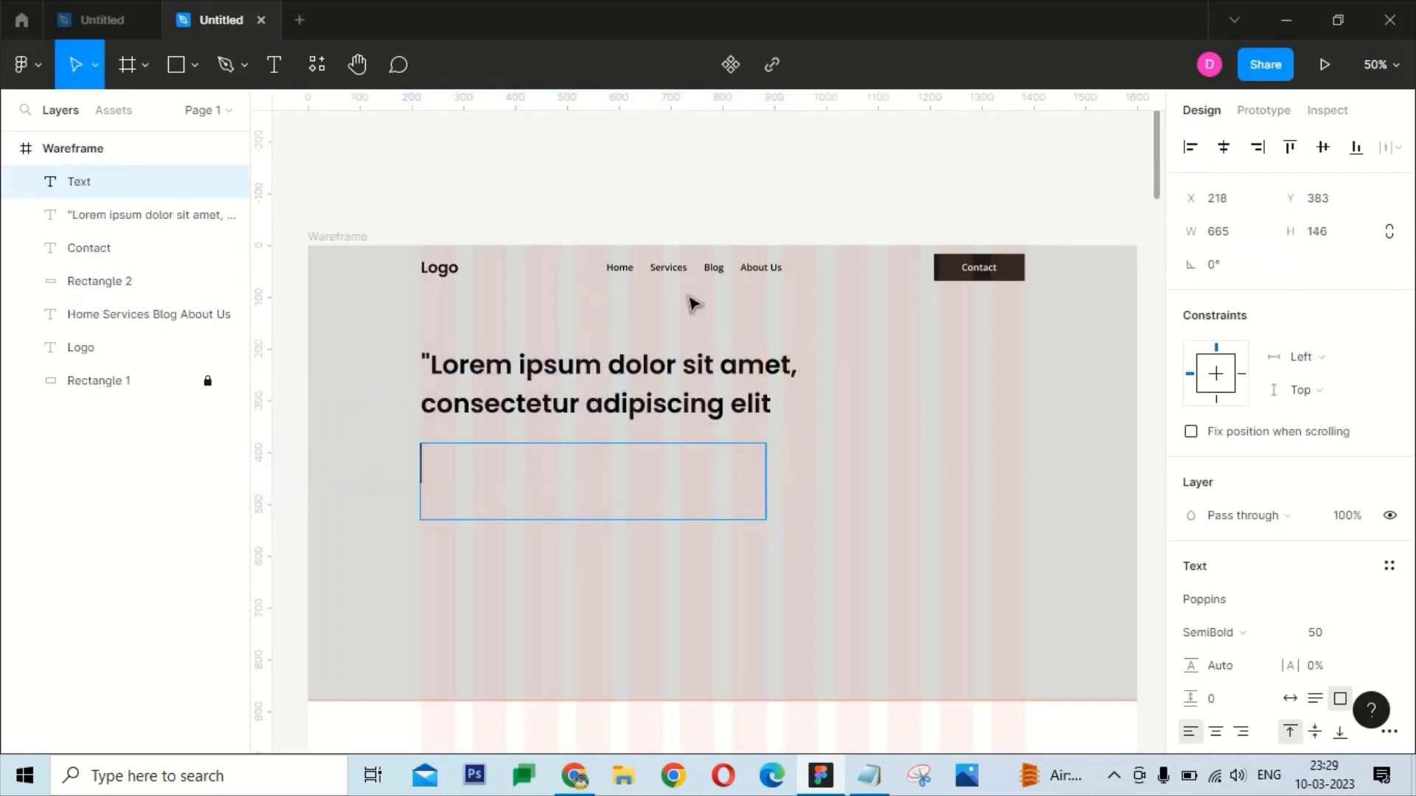
type("\"Lorem ipsum dolor sit amet, consectetur adipiscing elit, sed do eiusmod tempor incididunt ut labore et dolore magna aliqua. Ut enim ad minim veniam")
left_click(1230, 600)
type("Op")
key("Return")
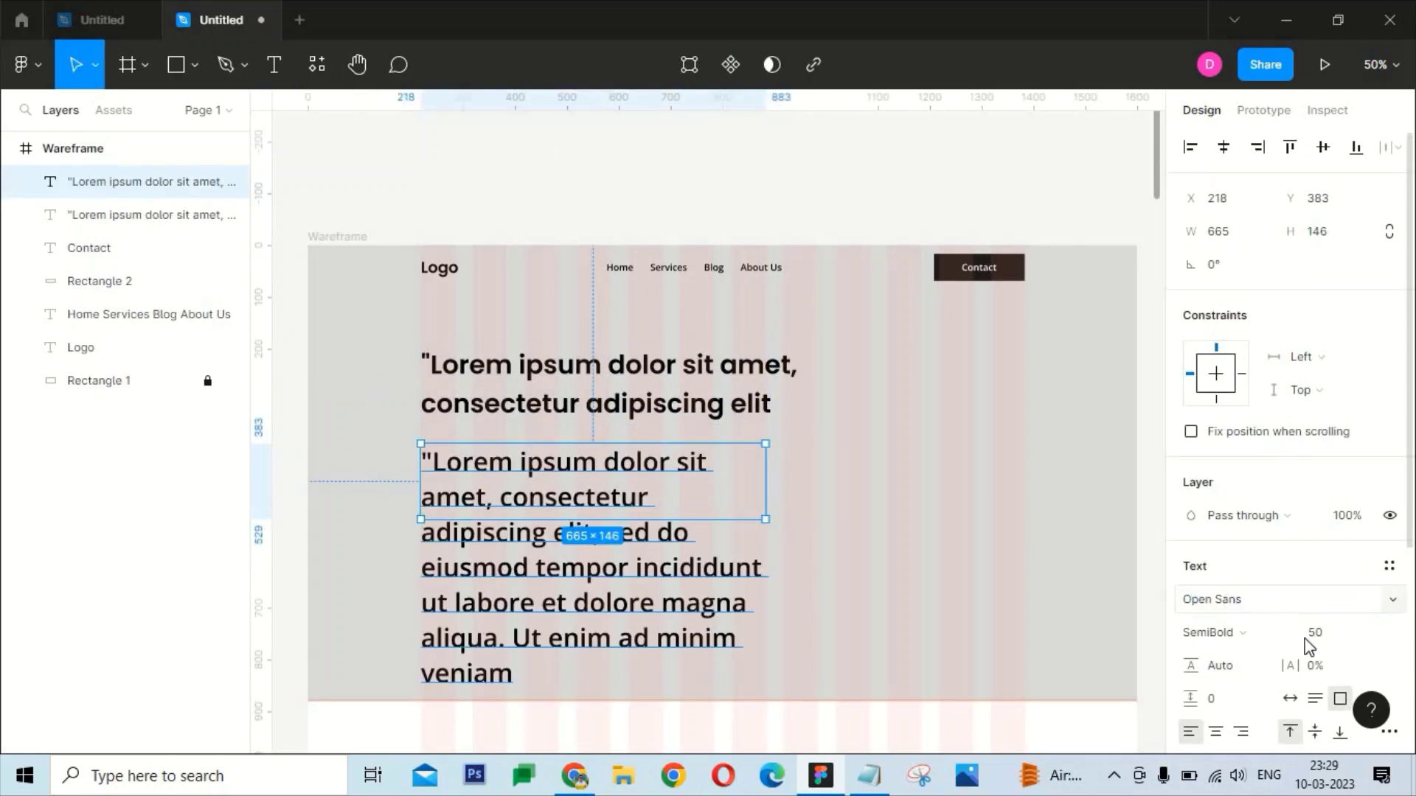
left_click(1315, 634)
type("16")
key("Return")
Give the paragraph a 26 line height, narrow its box and nudge it up toward the heading
left_click(1230, 674)
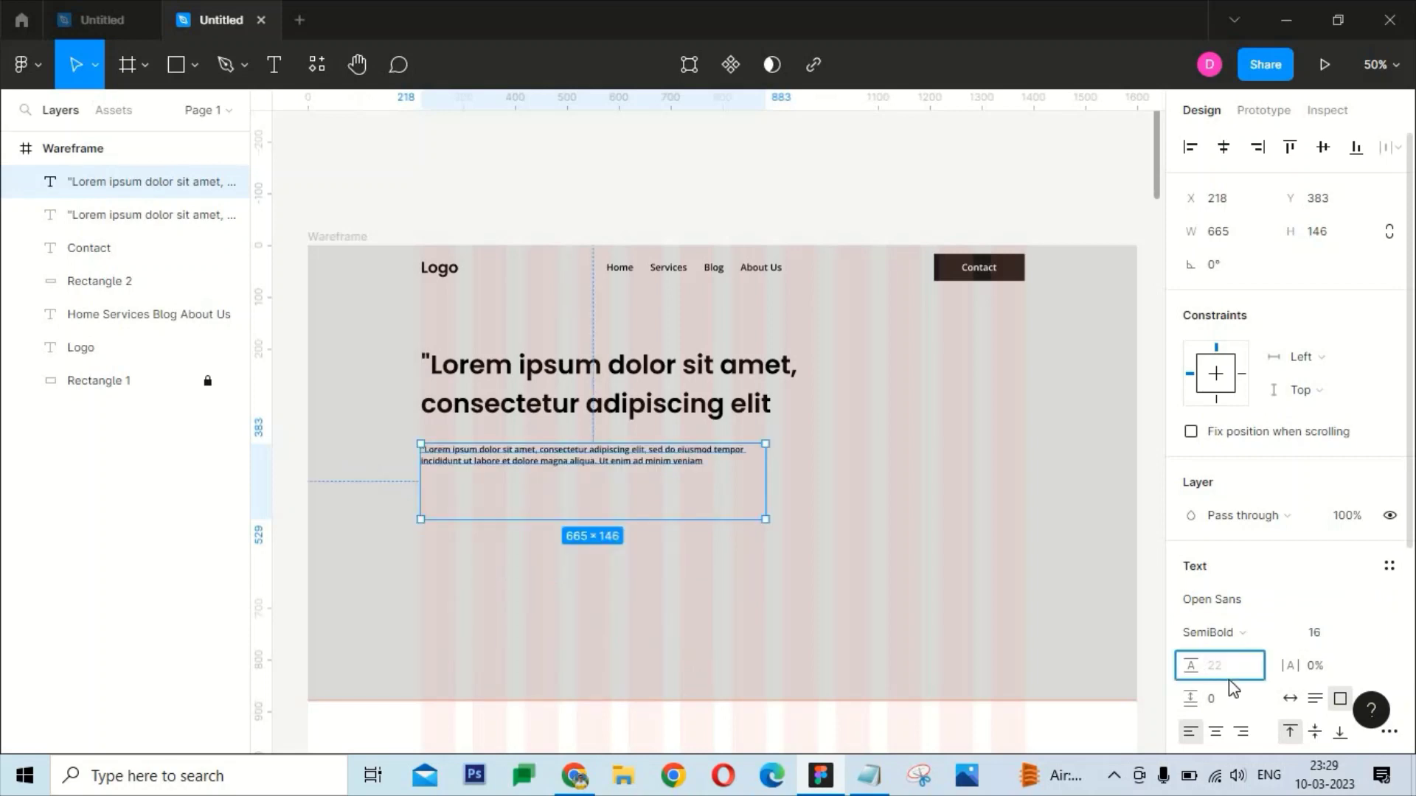
type("26")
key("Return")
left_click_drag(766, 481, 688, 481)
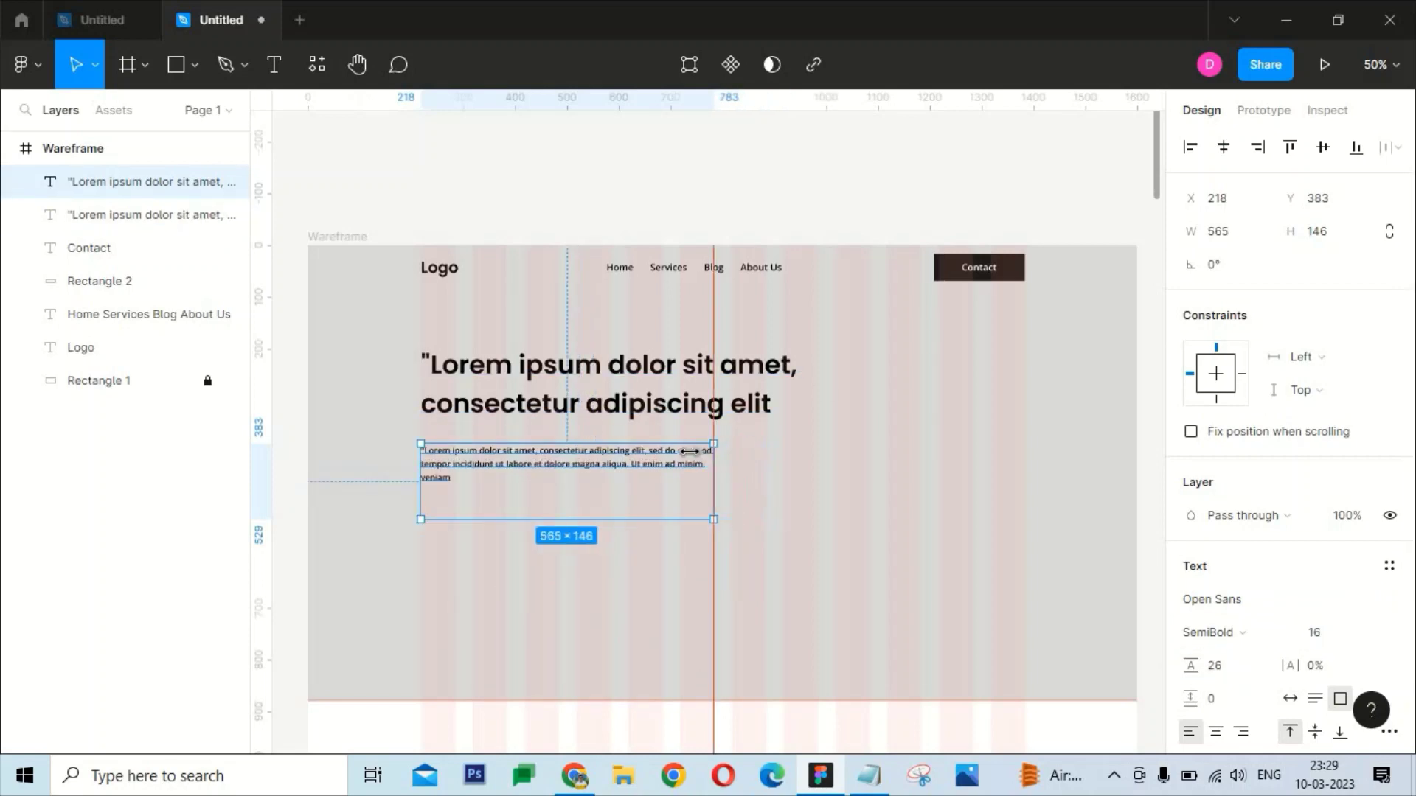
key("Up")
key("Up")
key("Up")
key("Up")
key("Up")
key("Up")
key("Up")
key("Up")
key("Up")
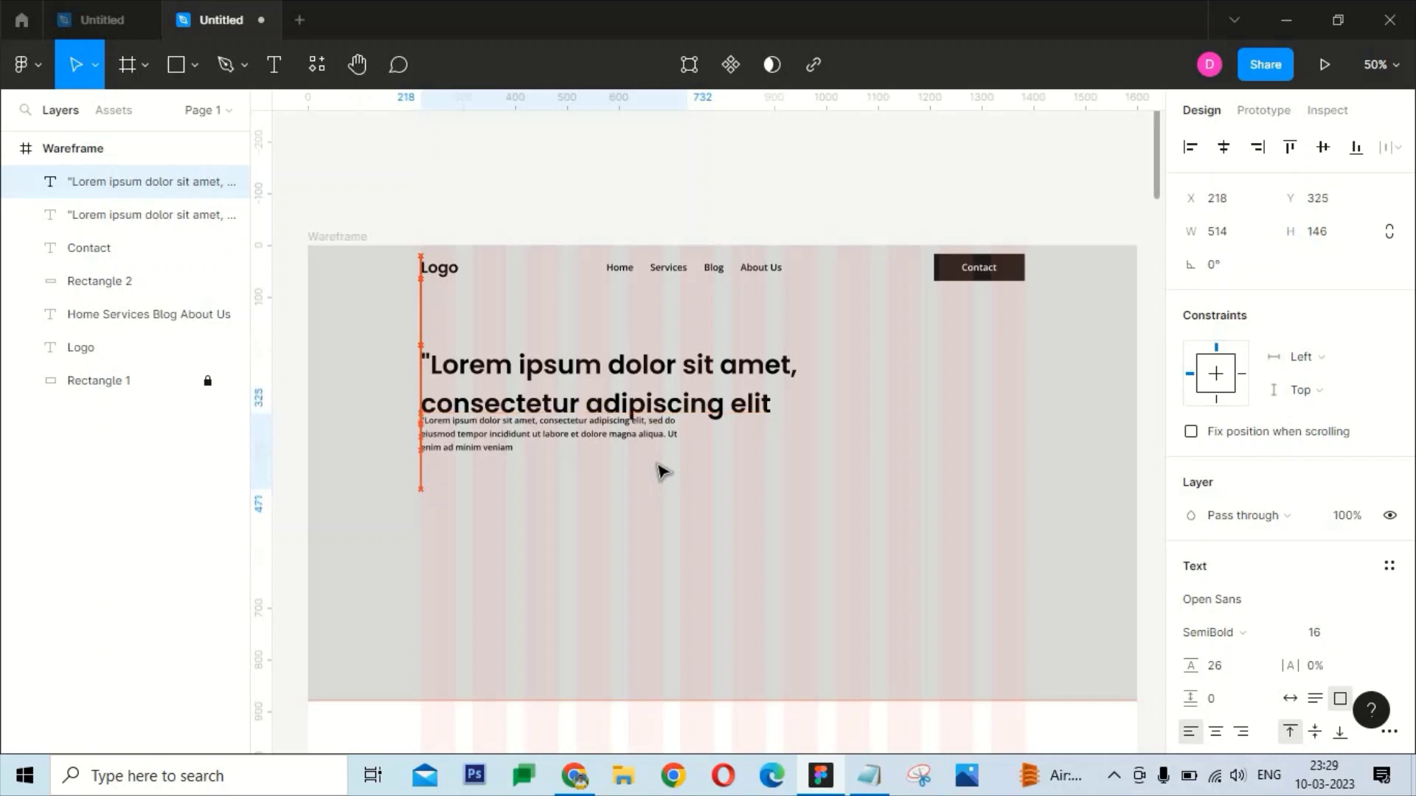
key("Up")
key("Up")
key("Up")
Set the heading line height to 60 and reposition it vertically
left_click(626, 379)
left_click(1250, 673)
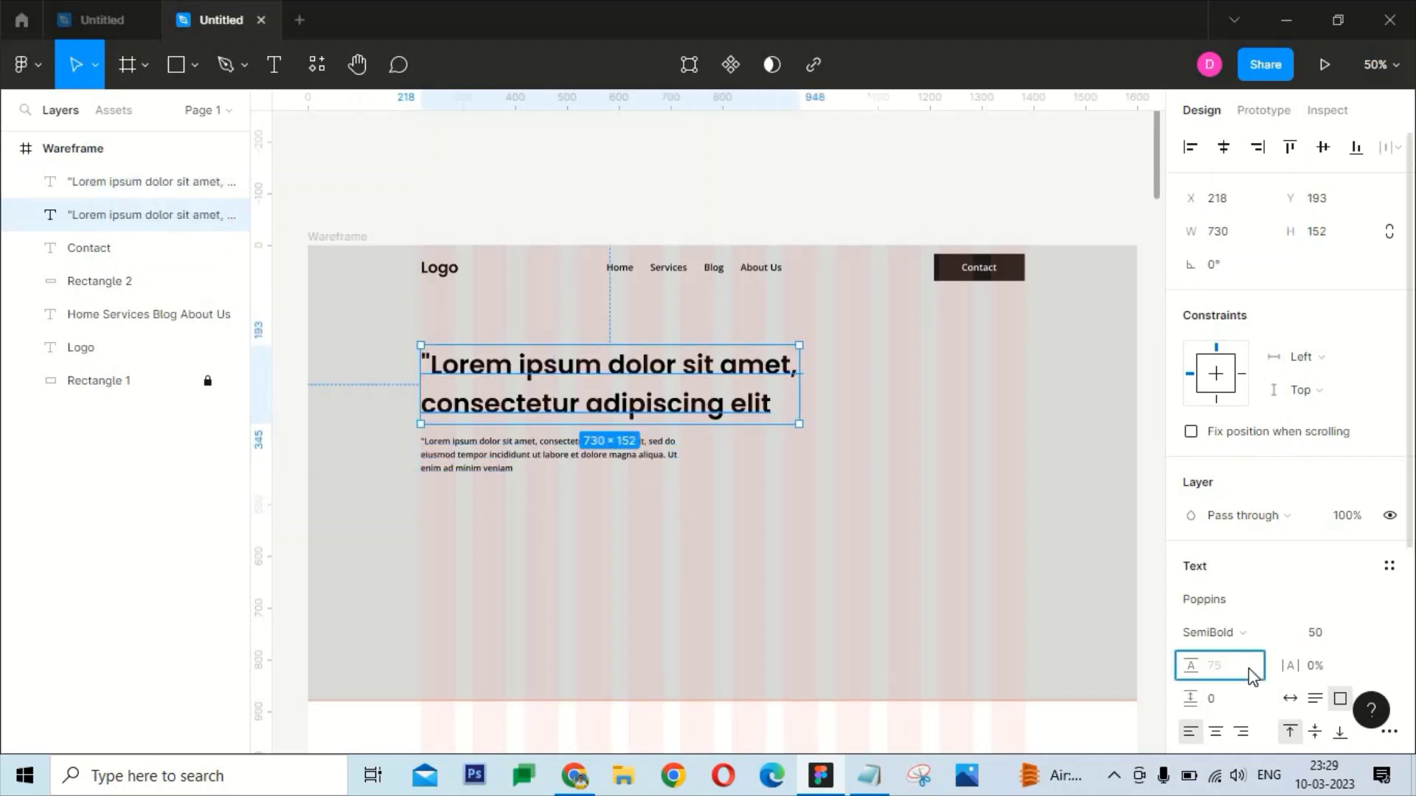
key("Return")
key("shift+Down")
key("shift+Down")
key("shift+Down")
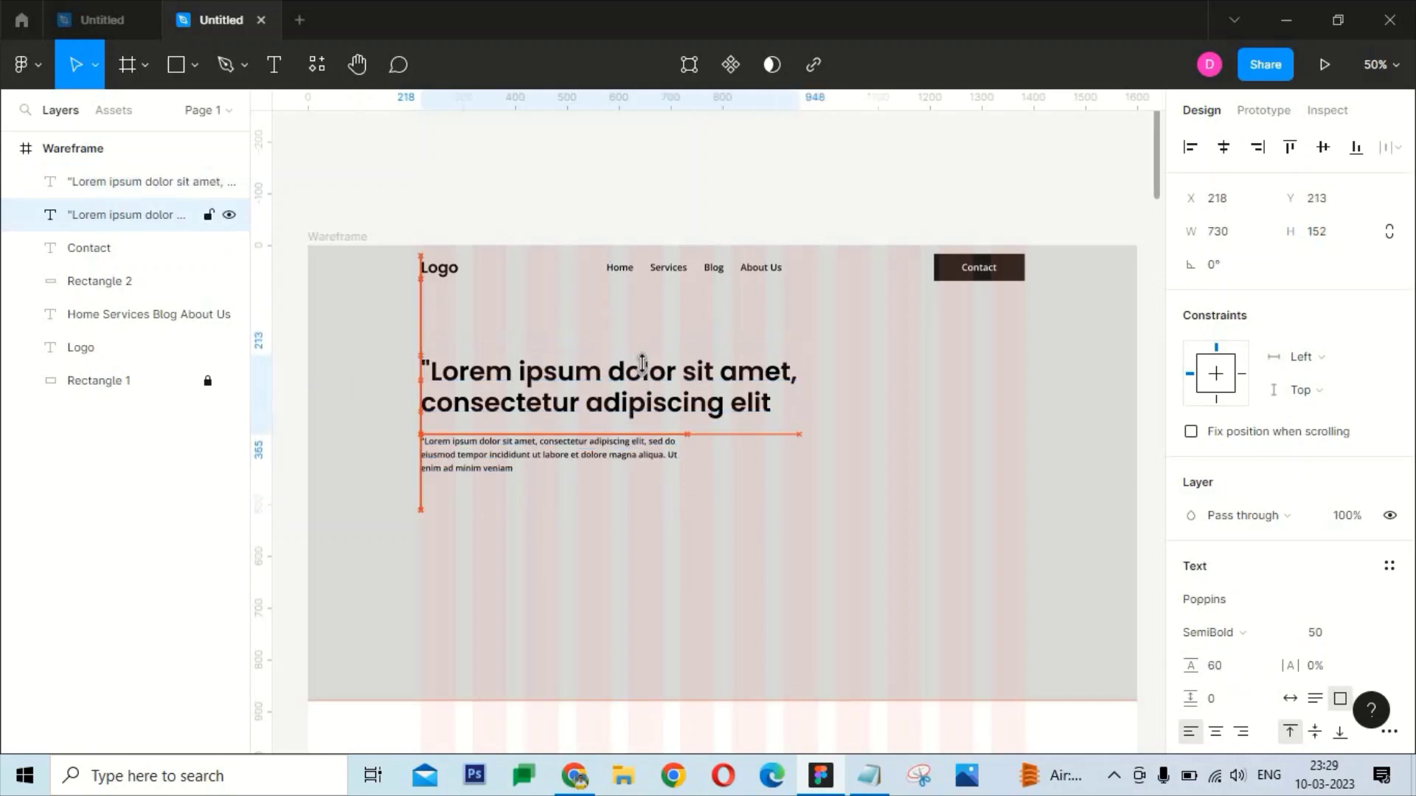
key("shift+Down")
key("shift+Down")
key("shift+Down")
key("shift+Up")
key("shift+Up")
key("shift+Up")
key("shift+Up")
Widen the intro paragraph box and keep the heading on two lines
left_click(660, 455)
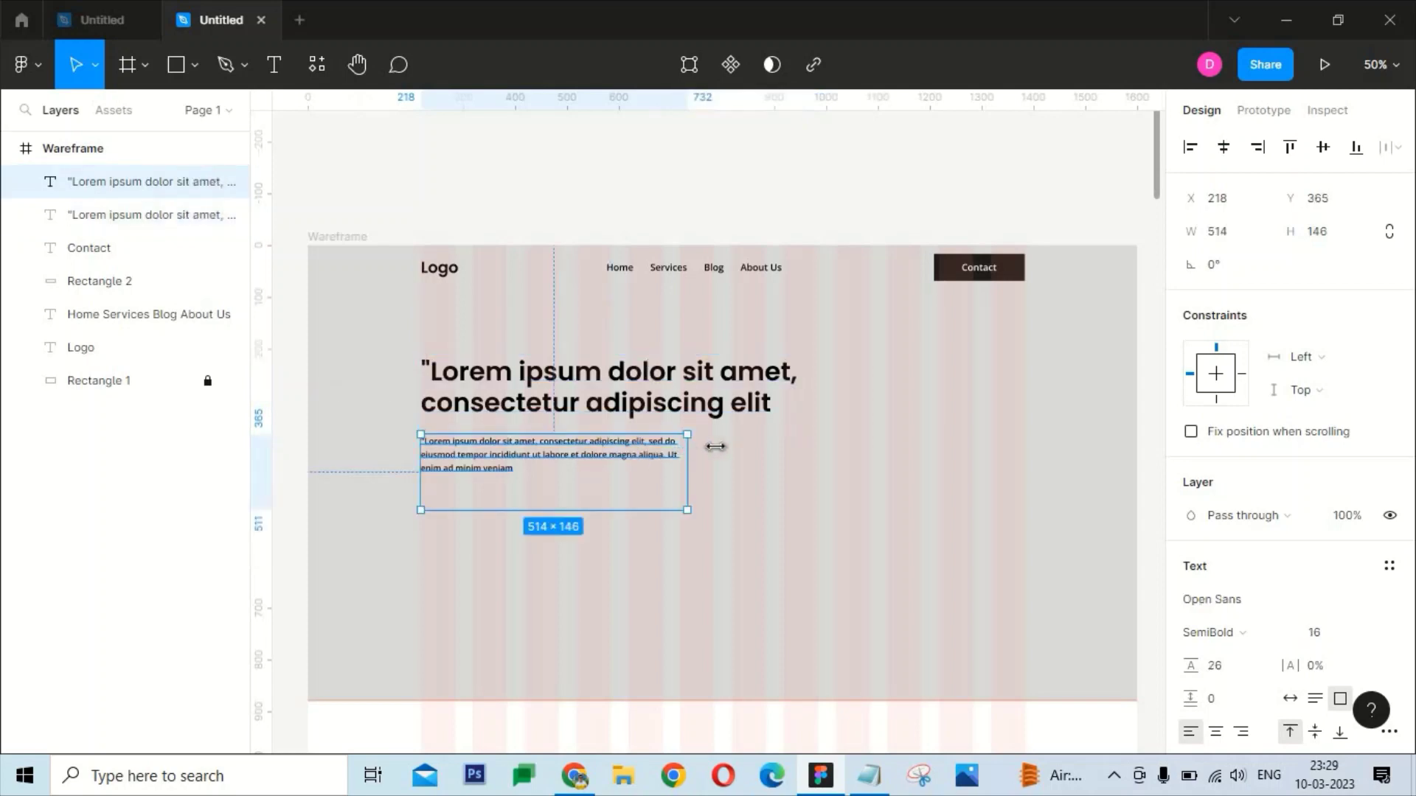
mouse_move(686, 443)
left_mouse_down()
mouse_move(750, 439)
mouse_move(699, 440)
left_mouse_up()
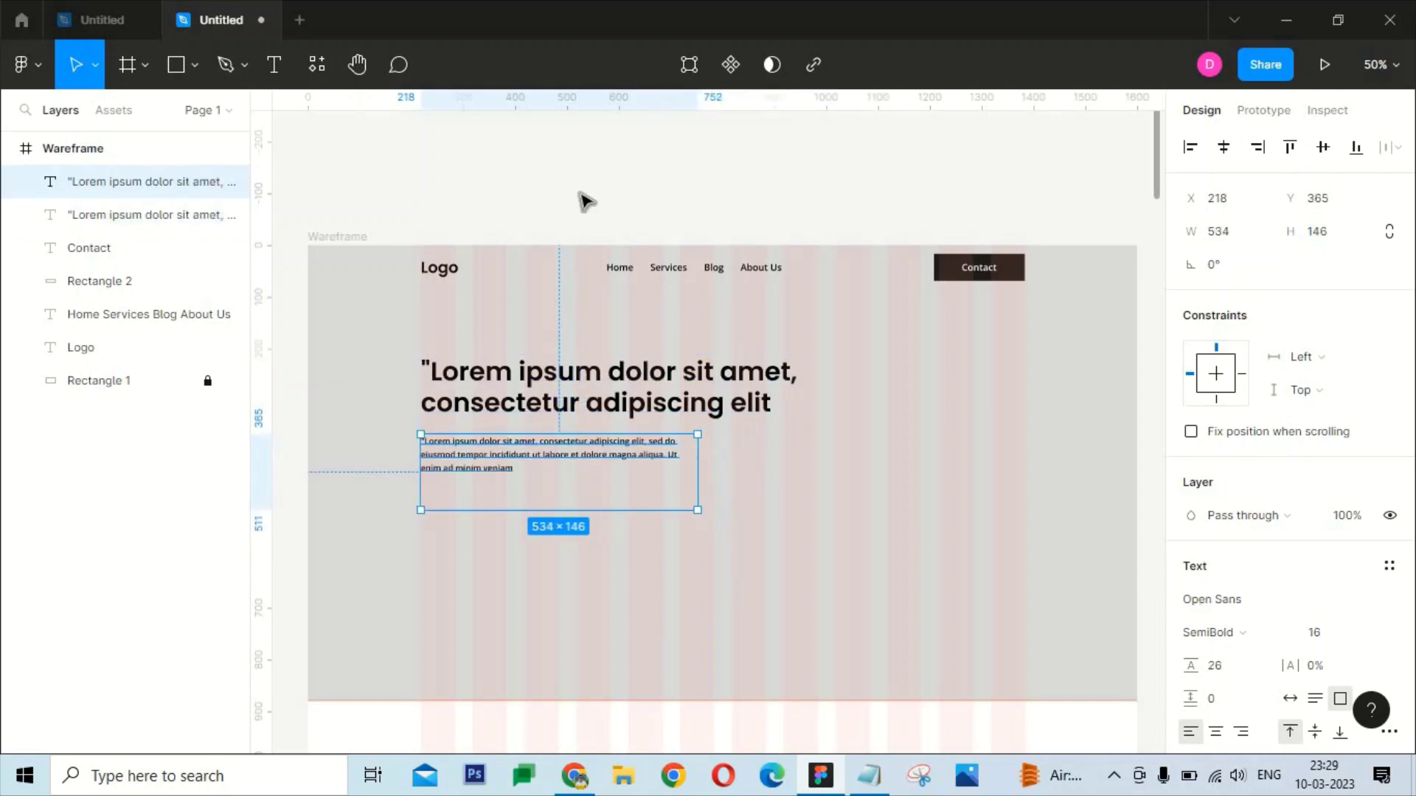
left_click(587, 201)
left_click(688, 373)
mouse_move(811, 394)
left_mouse_down()
mouse_move(768, 395)
mouse_move(811, 395)
left_mouse_up()
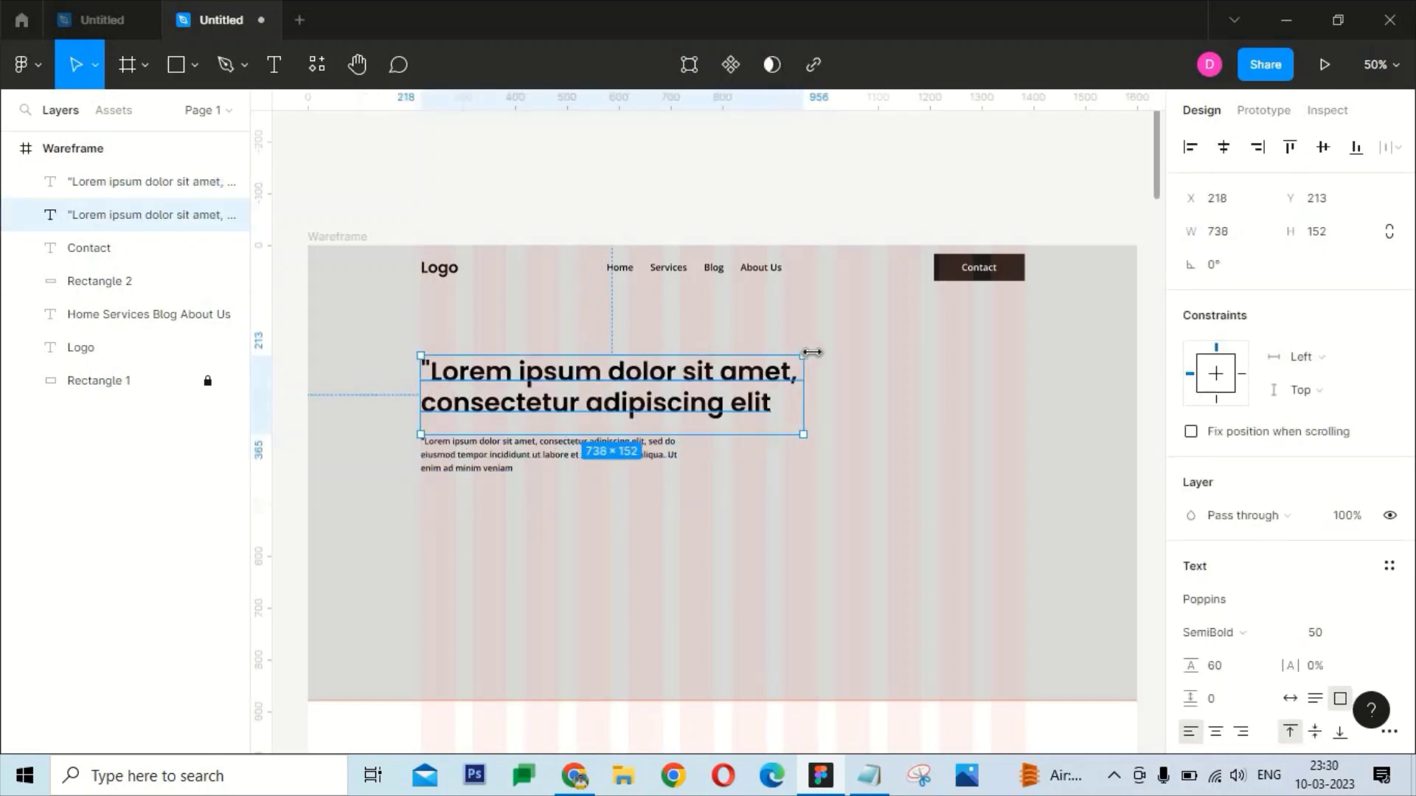
left_click(683, 676)
Copy a longer Lorem stretch into the paragraph, then undo the extra text
left_click(575, 776)
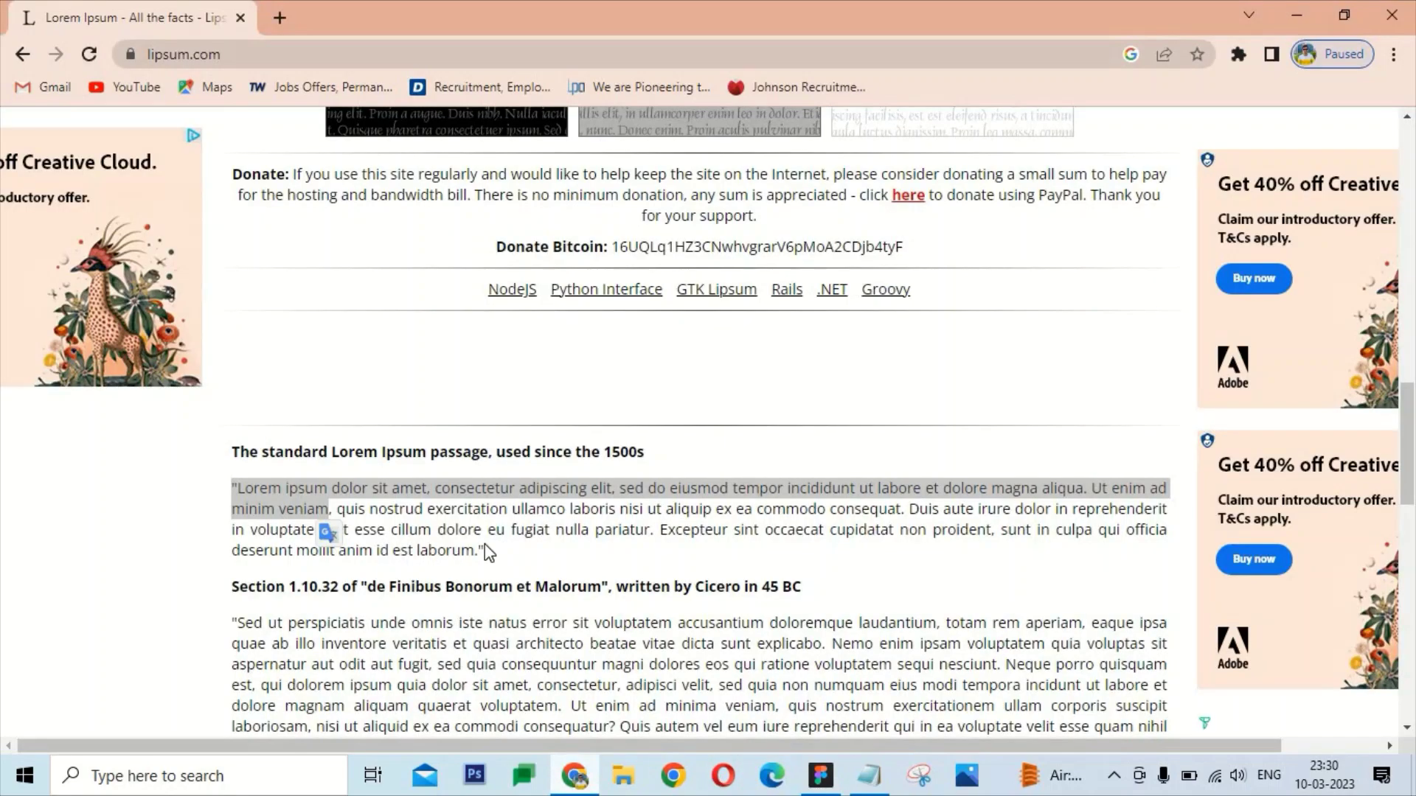
left_click_drag(332, 509, 480, 529)
key("ctrl+c")
left_click(820, 776)
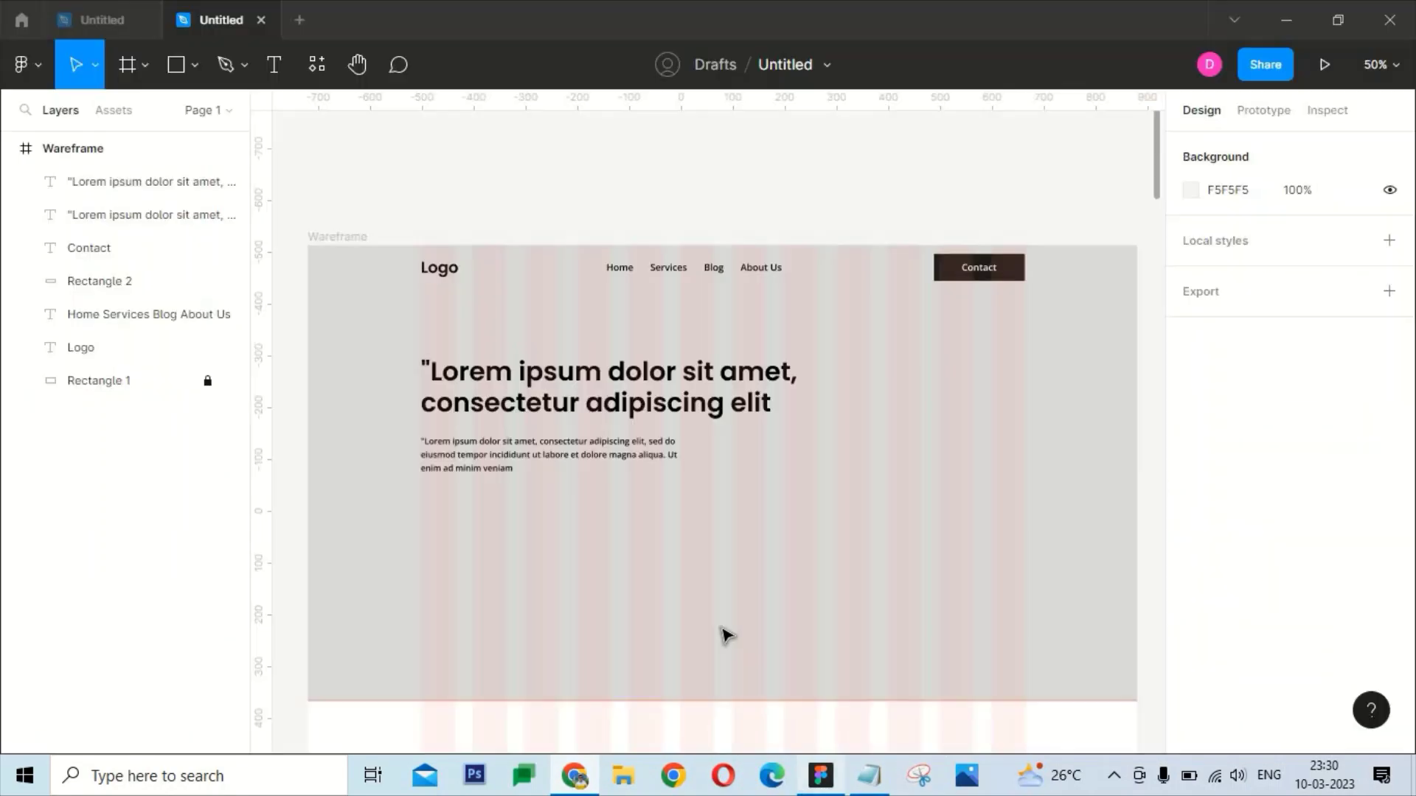
double_click(582, 466)
key("ctrl+v")
key("Escape")
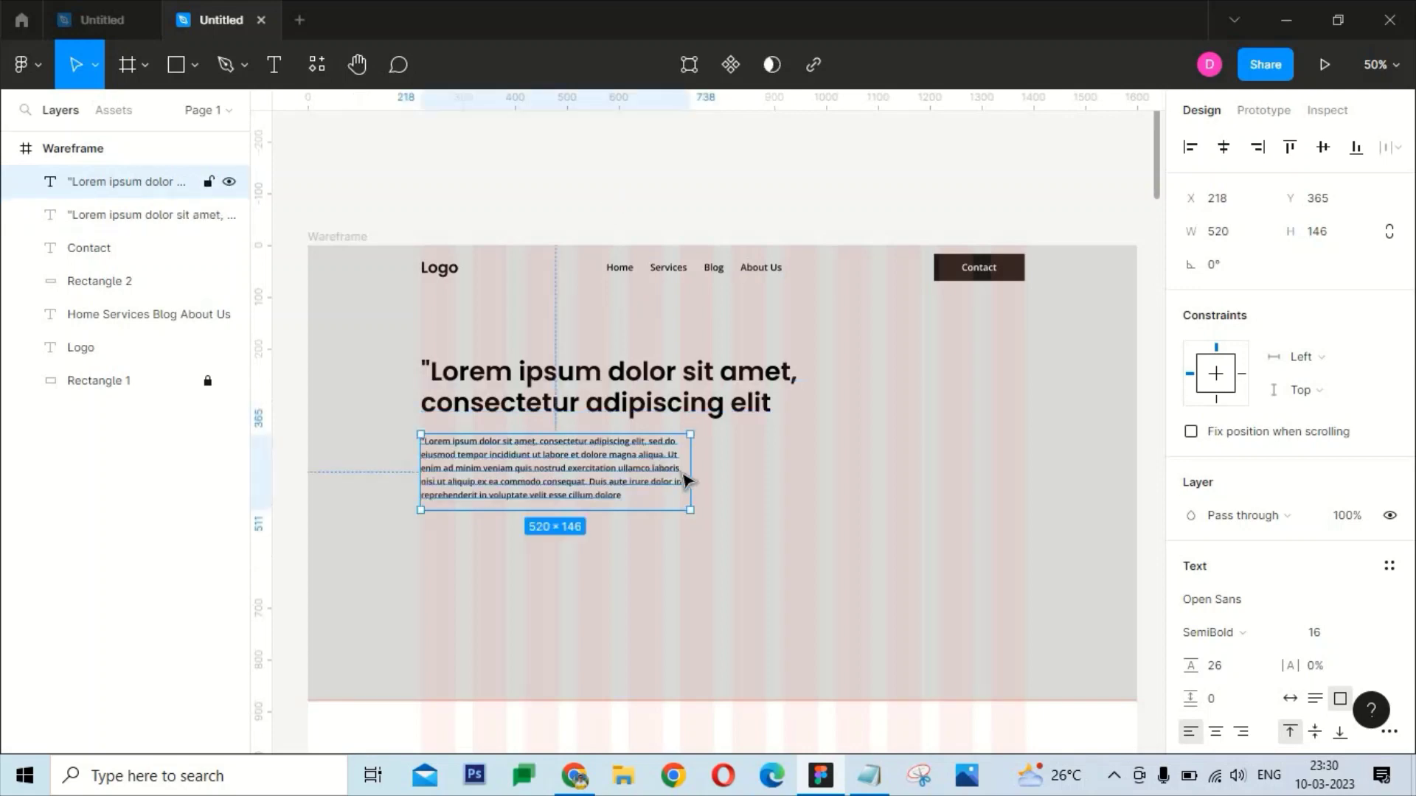
left_click_drag(689, 477, 748, 442)
key("ctrl+z")
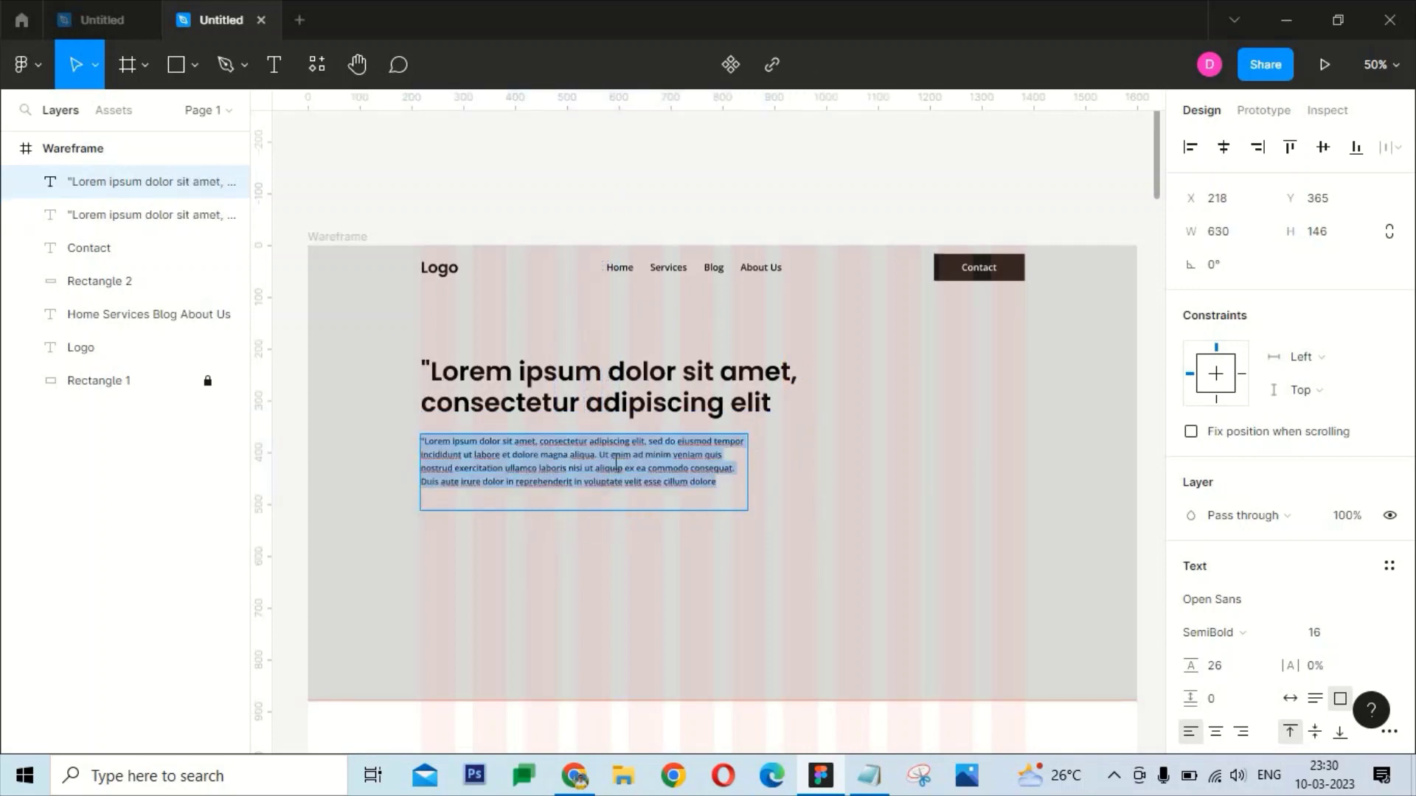
Duplicate the Contact button and its label below the paragraph
left_click(728, 207)
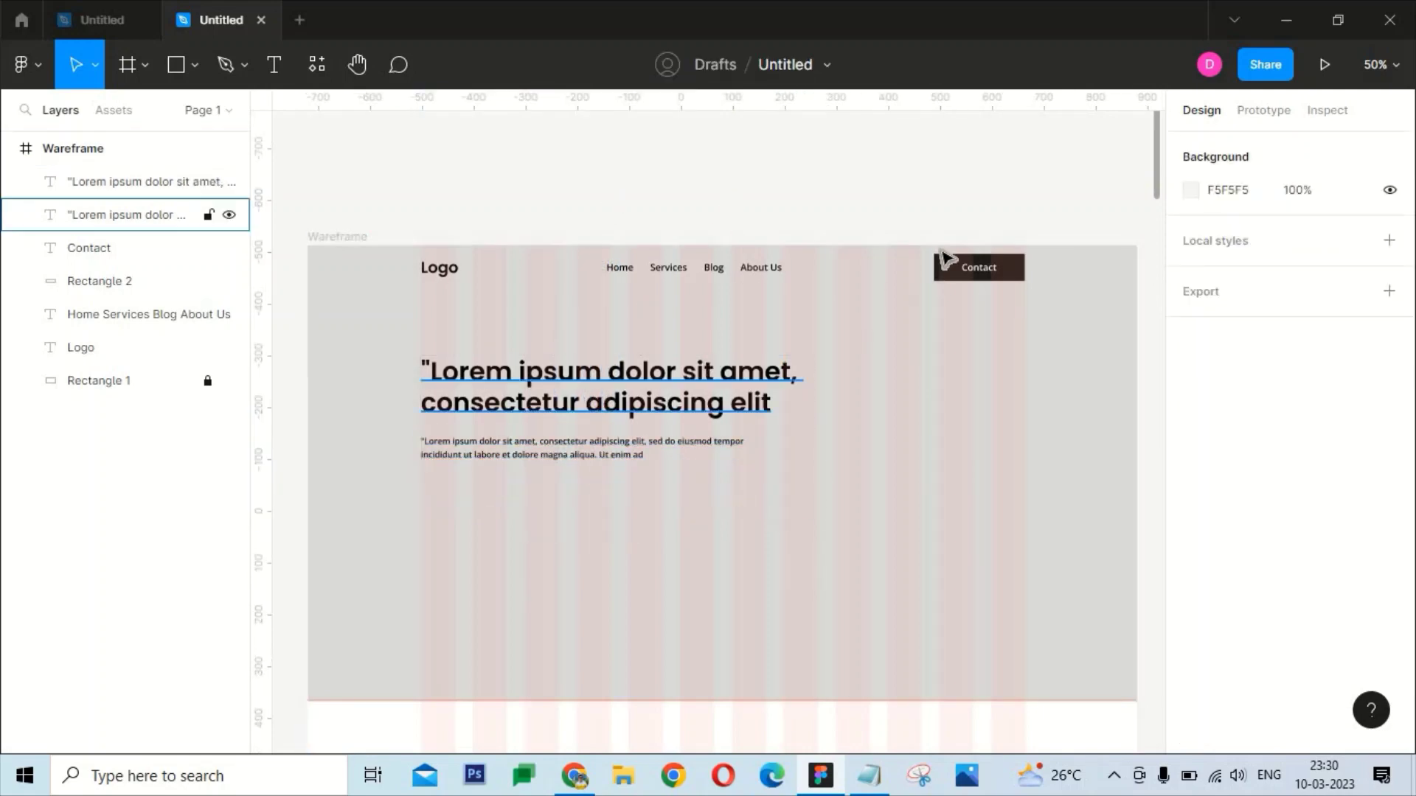
left_click(88, 248)
left_click(951, 274, "shift")
left_click_drag(951, 267, 466, 503)
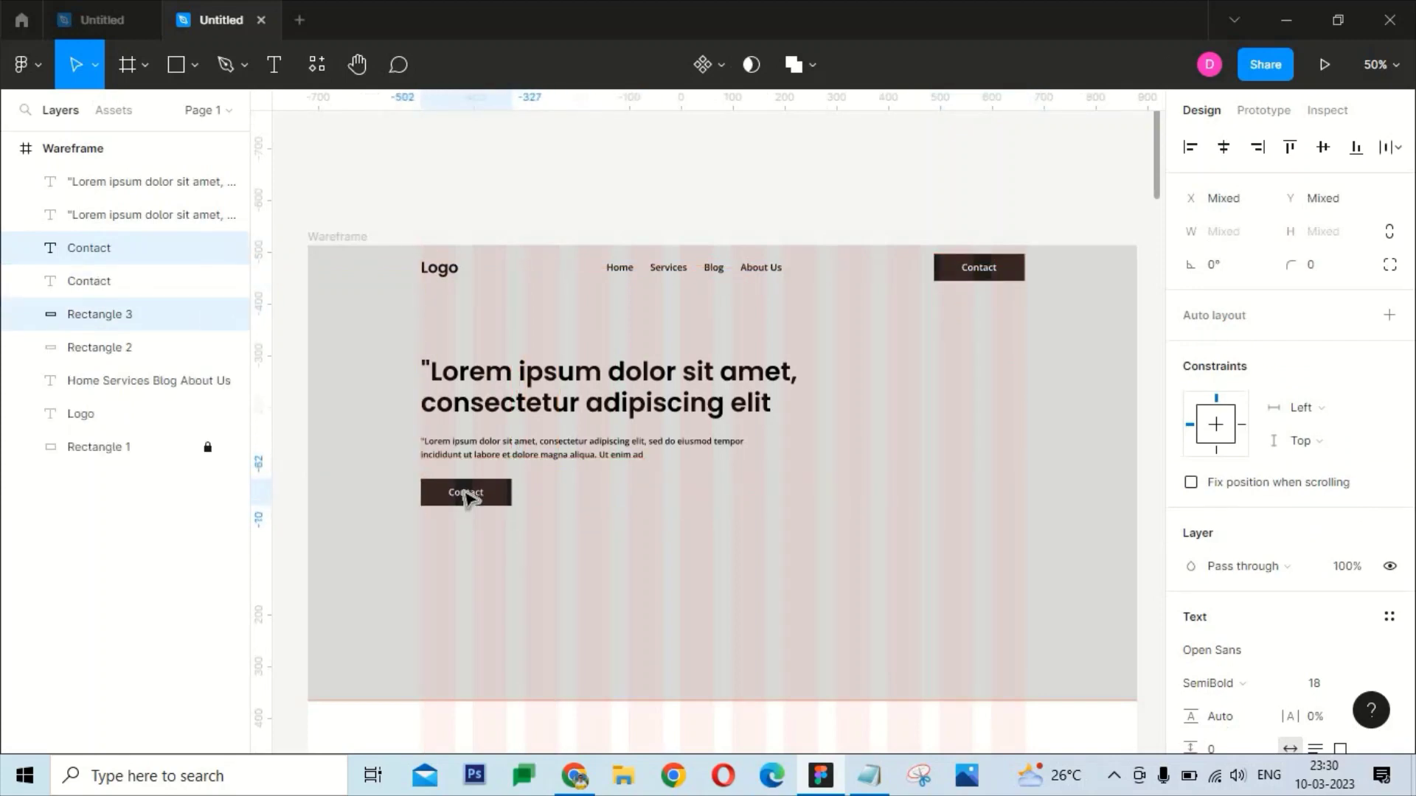
Relabel the copied button 'View More', make it 60 tall and centre its label
double_click(466, 493)
type("View More")
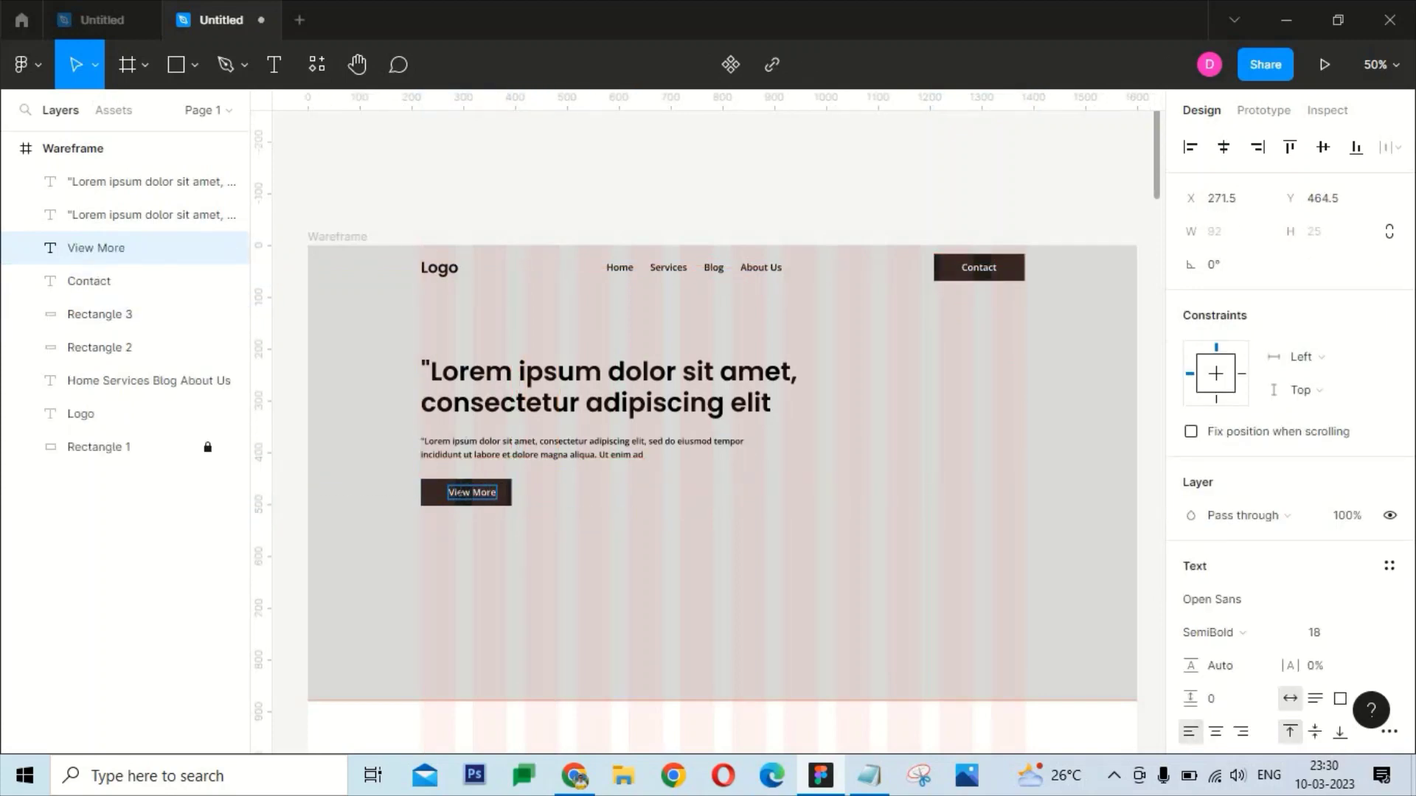
left_click(524, 622)
left_click(434, 501)
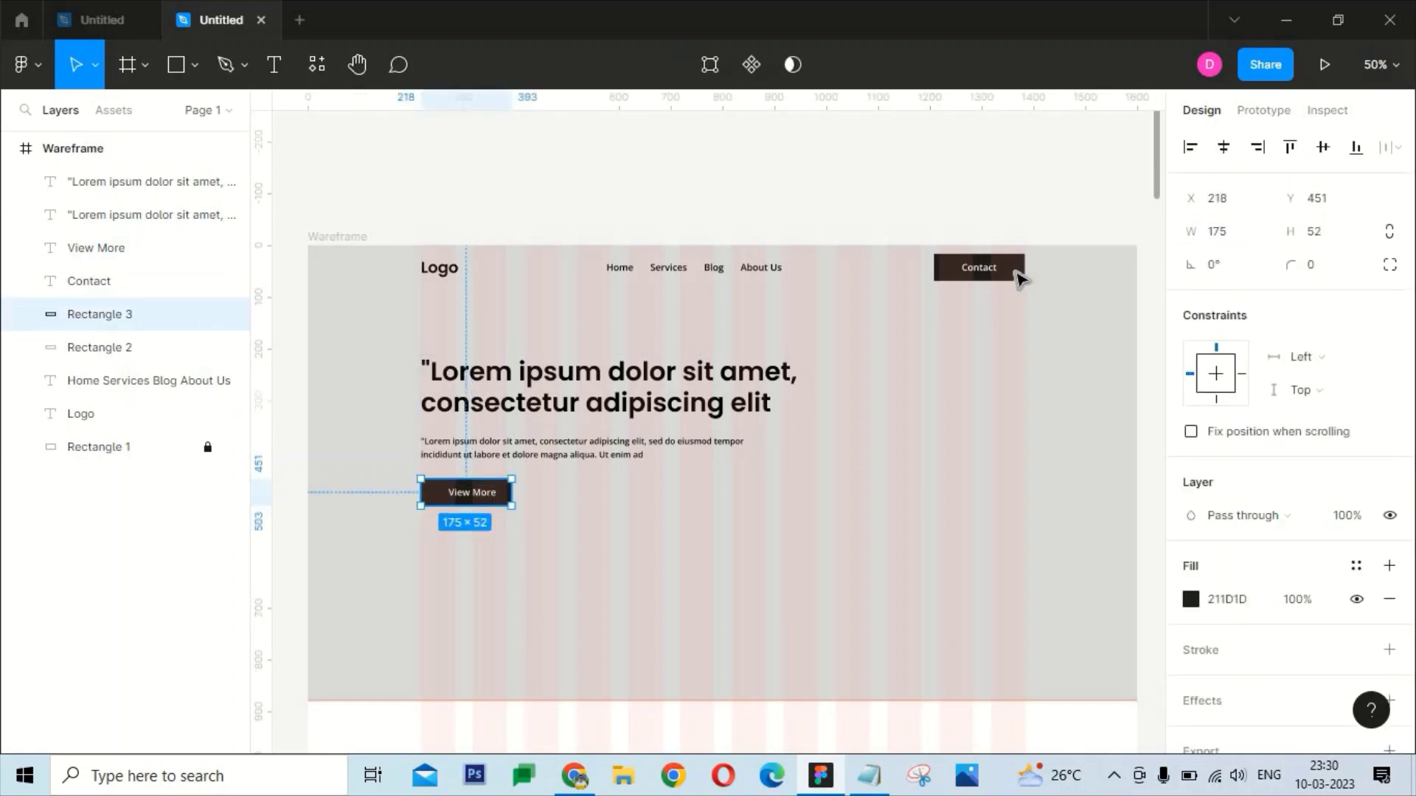
left_click(1336, 236)
type("60")
key("Return")
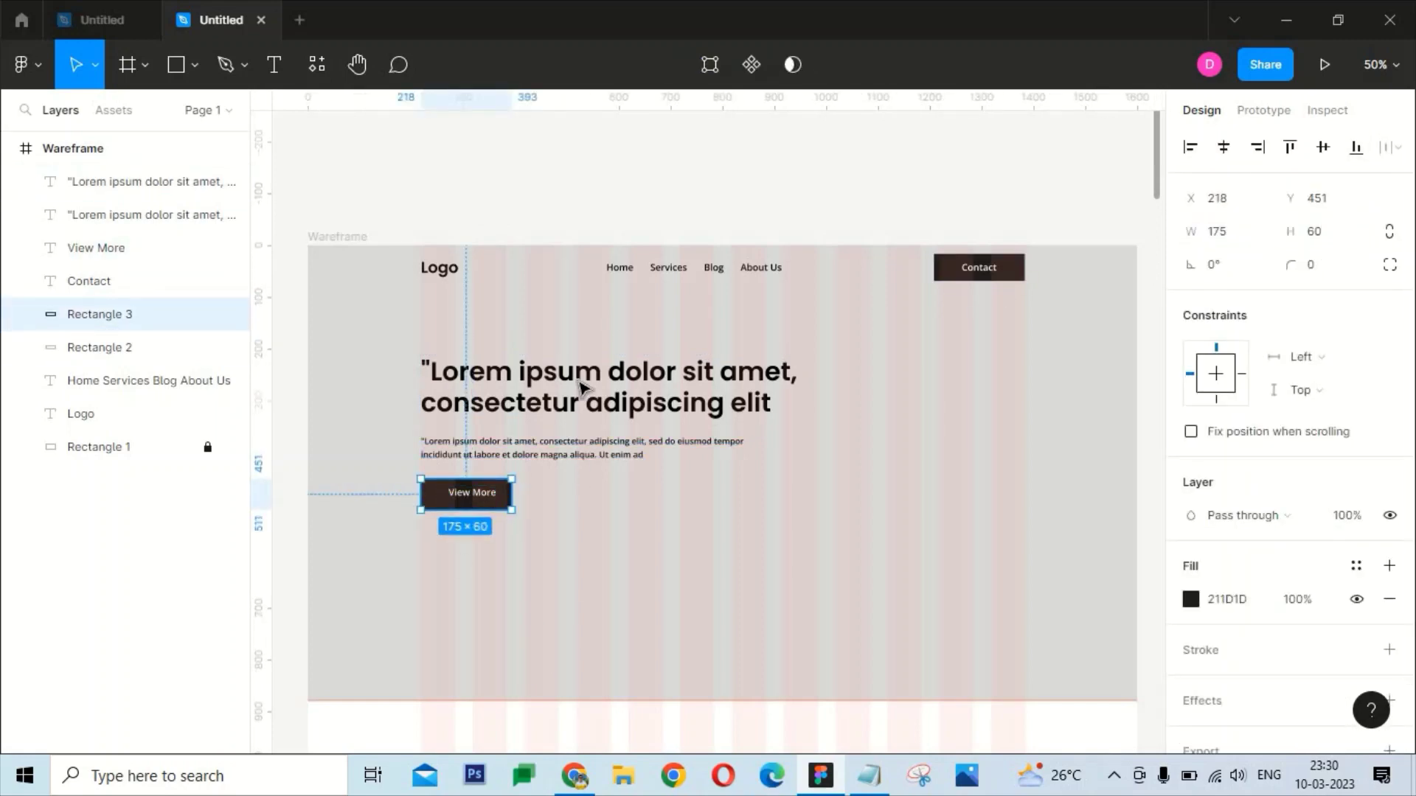
left_click(484, 493)
left_click(1224, 147)
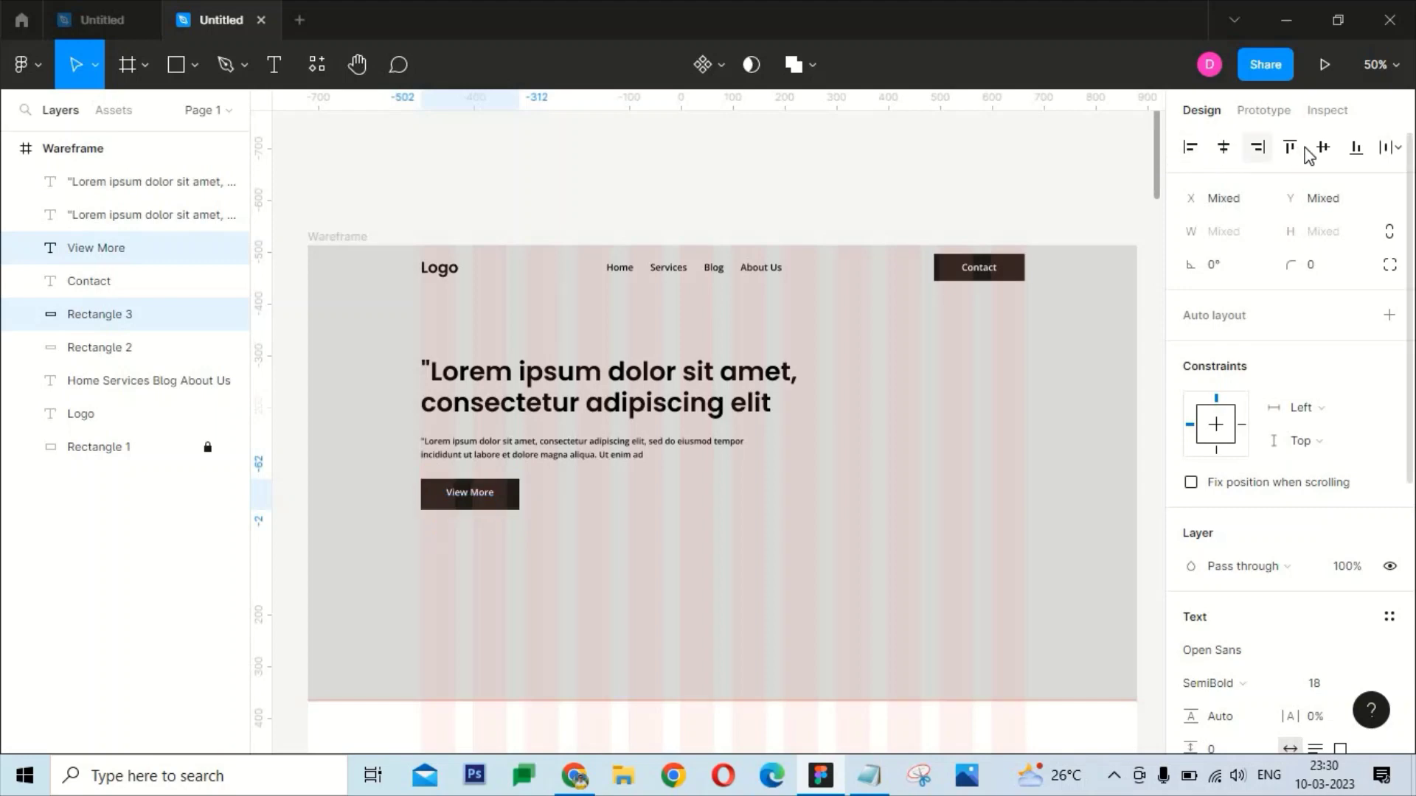
key("Escape")
Set the paragraph to Regular weight, hide layout grids and check the left alignment
left_click_drag(551, 551, 426, 442)
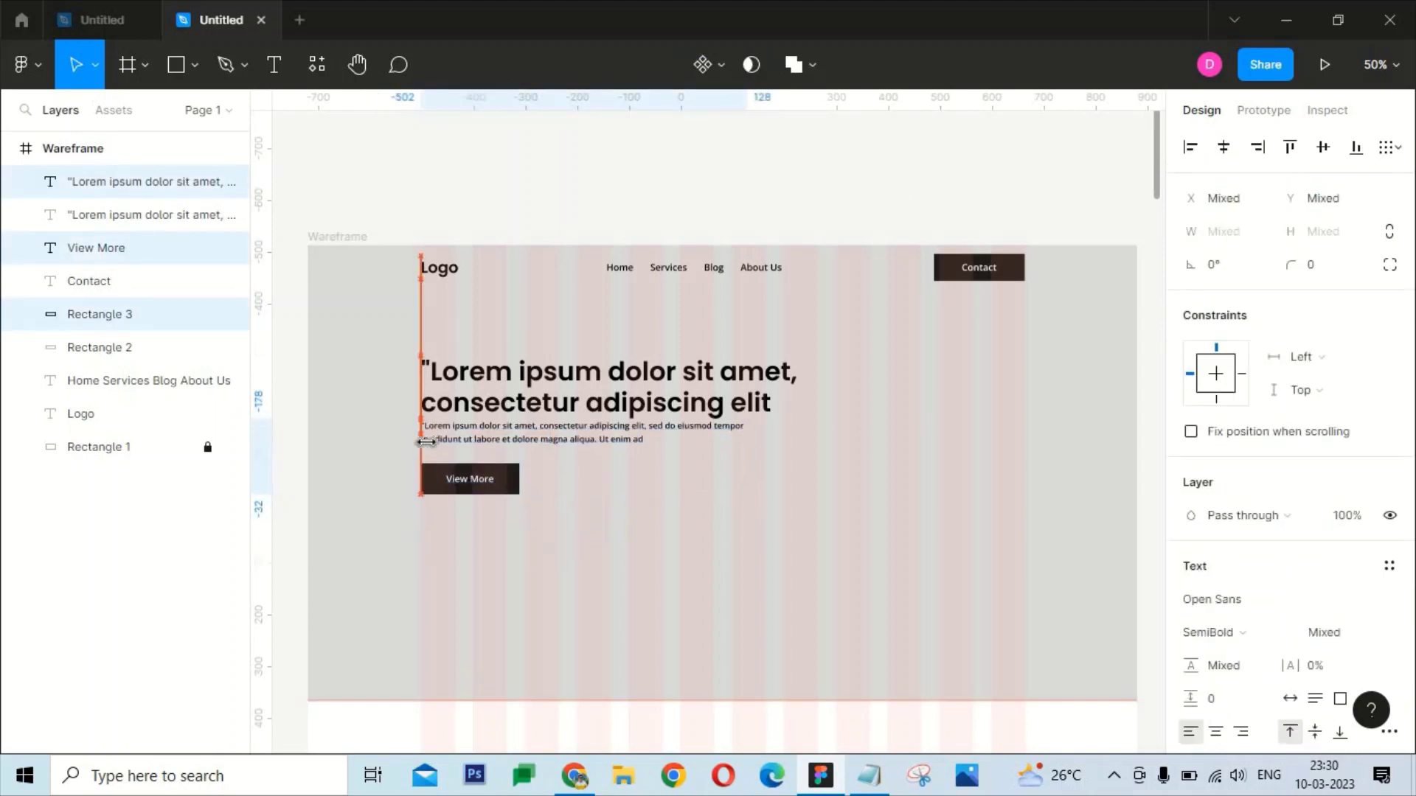
left_click(1210, 632)
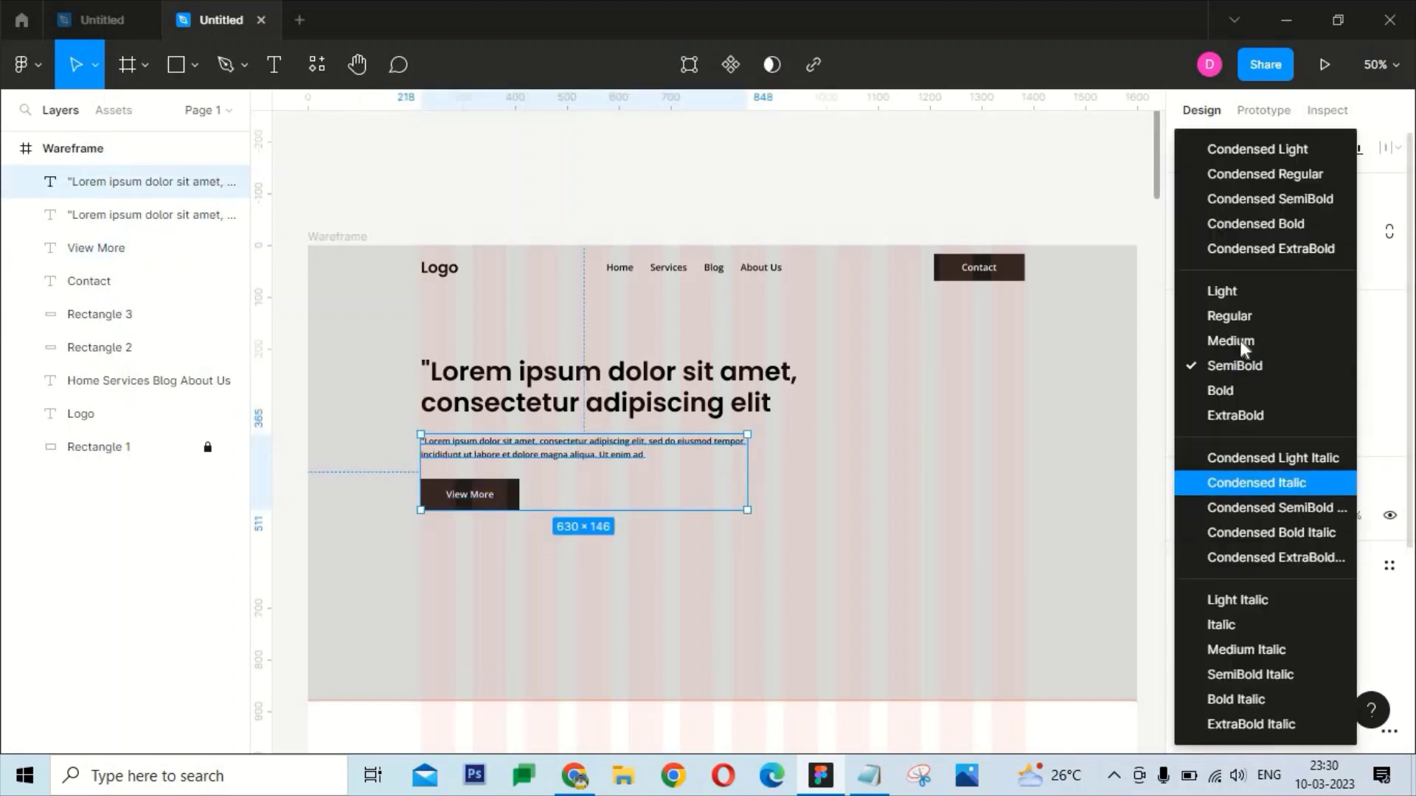
left_click(1228, 316)
left_click(726, 186)
key("ctrl+shift+4")
scroll(822, 585, "down", 3)
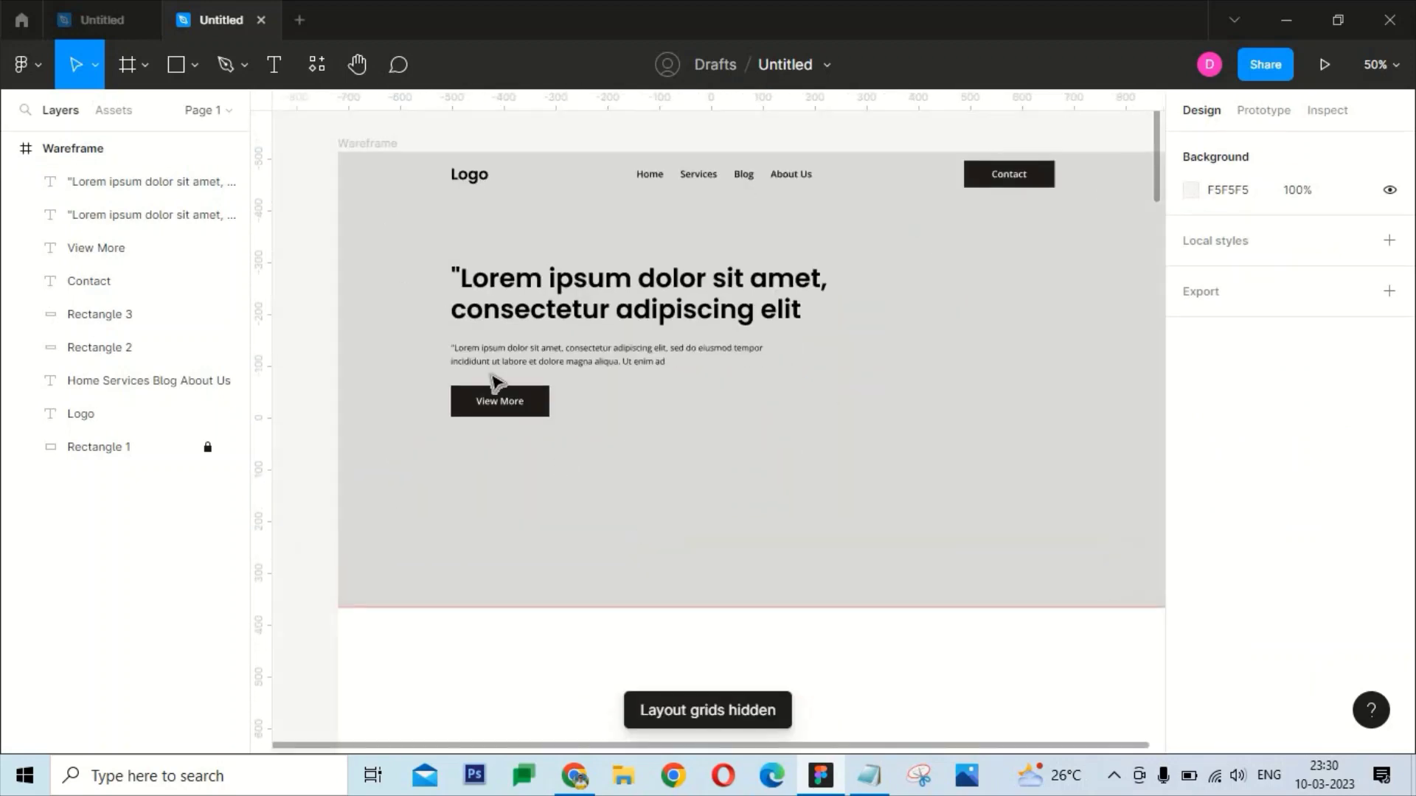
left_click_drag(585, 398, 441, 268)
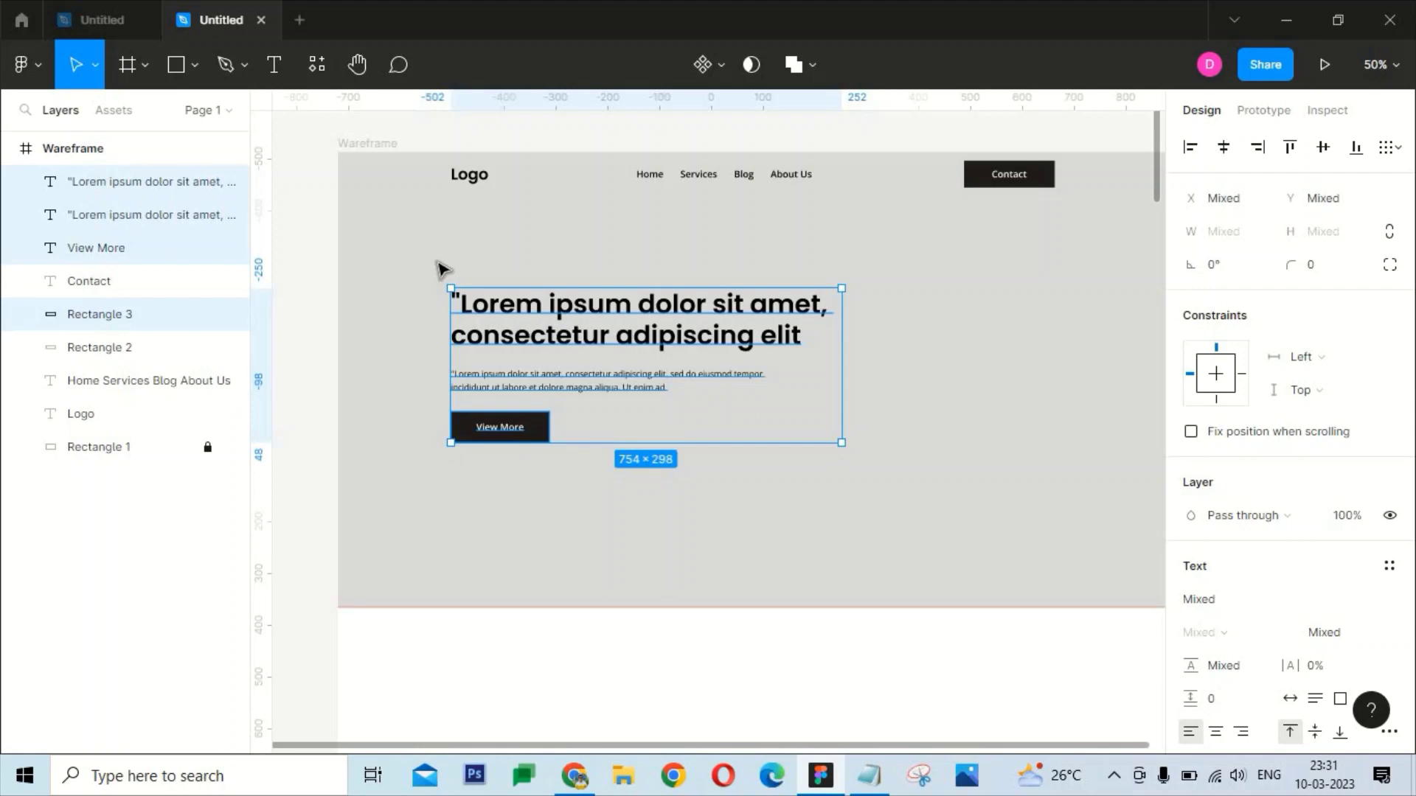
left_click(703, 460)
scroll(703, 461, "down", 3)
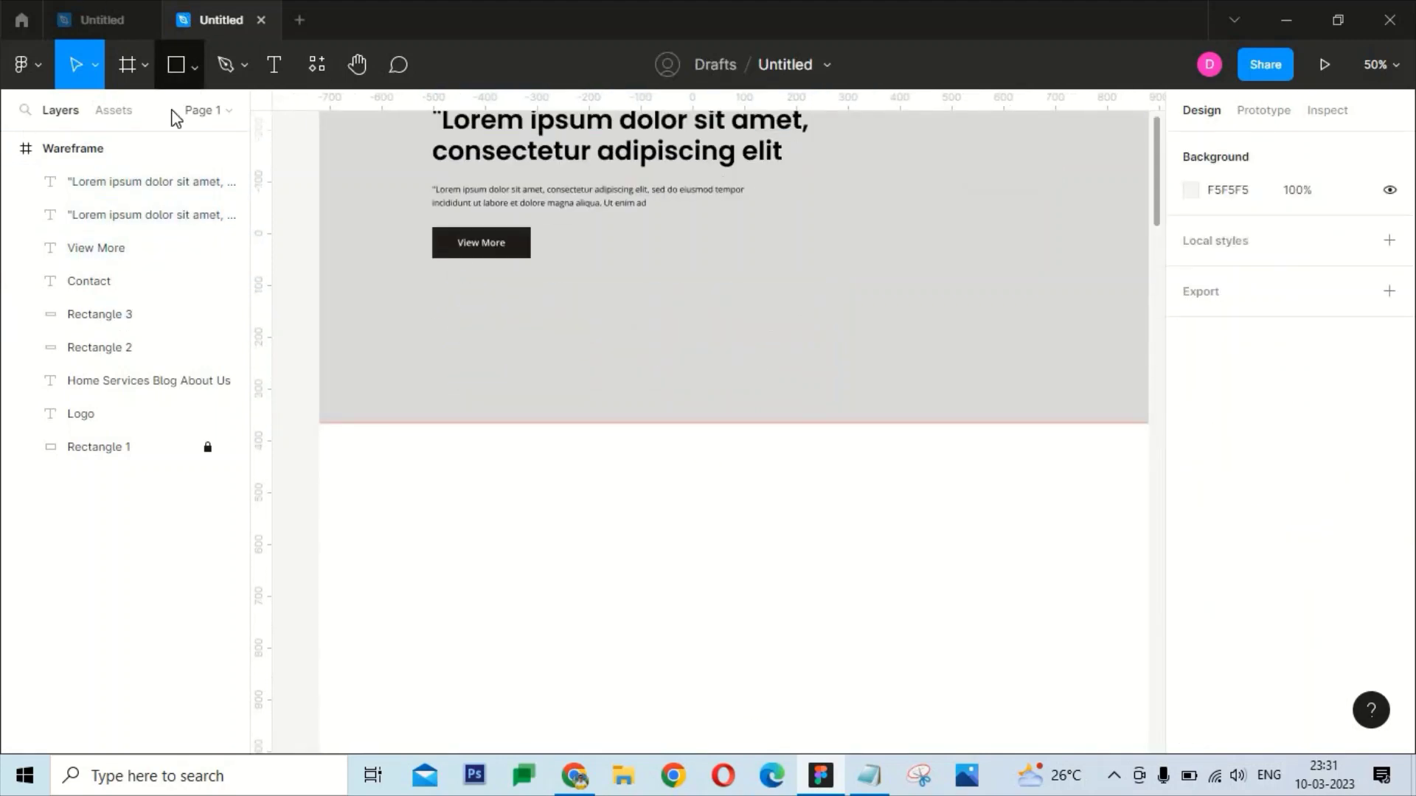
Place a circle below the hero band, discarding a trial square
left_click(195, 65)
left_click(130, 190)
left_click(504, 512)
key("Escape")
left_click(195, 65)
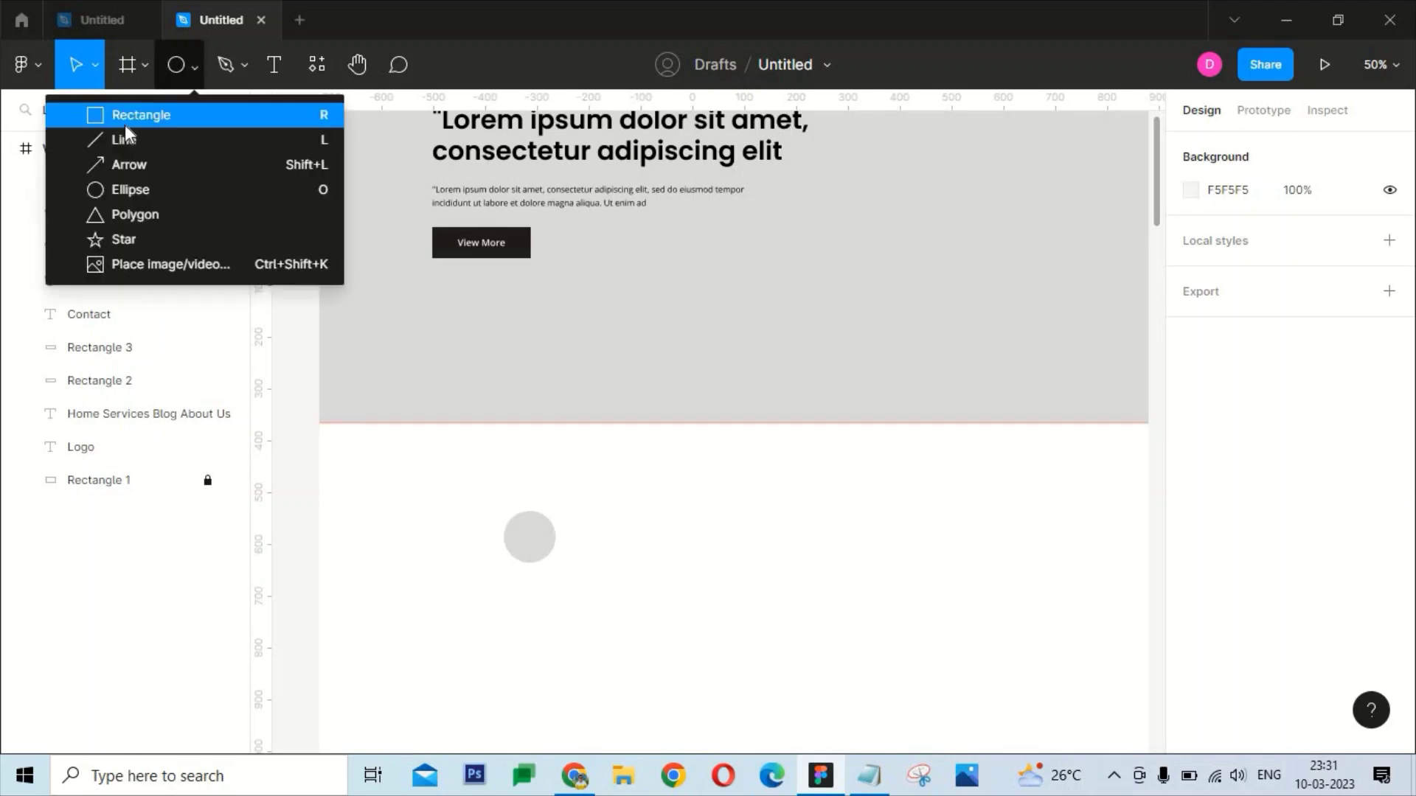
left_click(141, 115)
left_click(540, 491)
left_click_drag(567, 515, 545, 459)
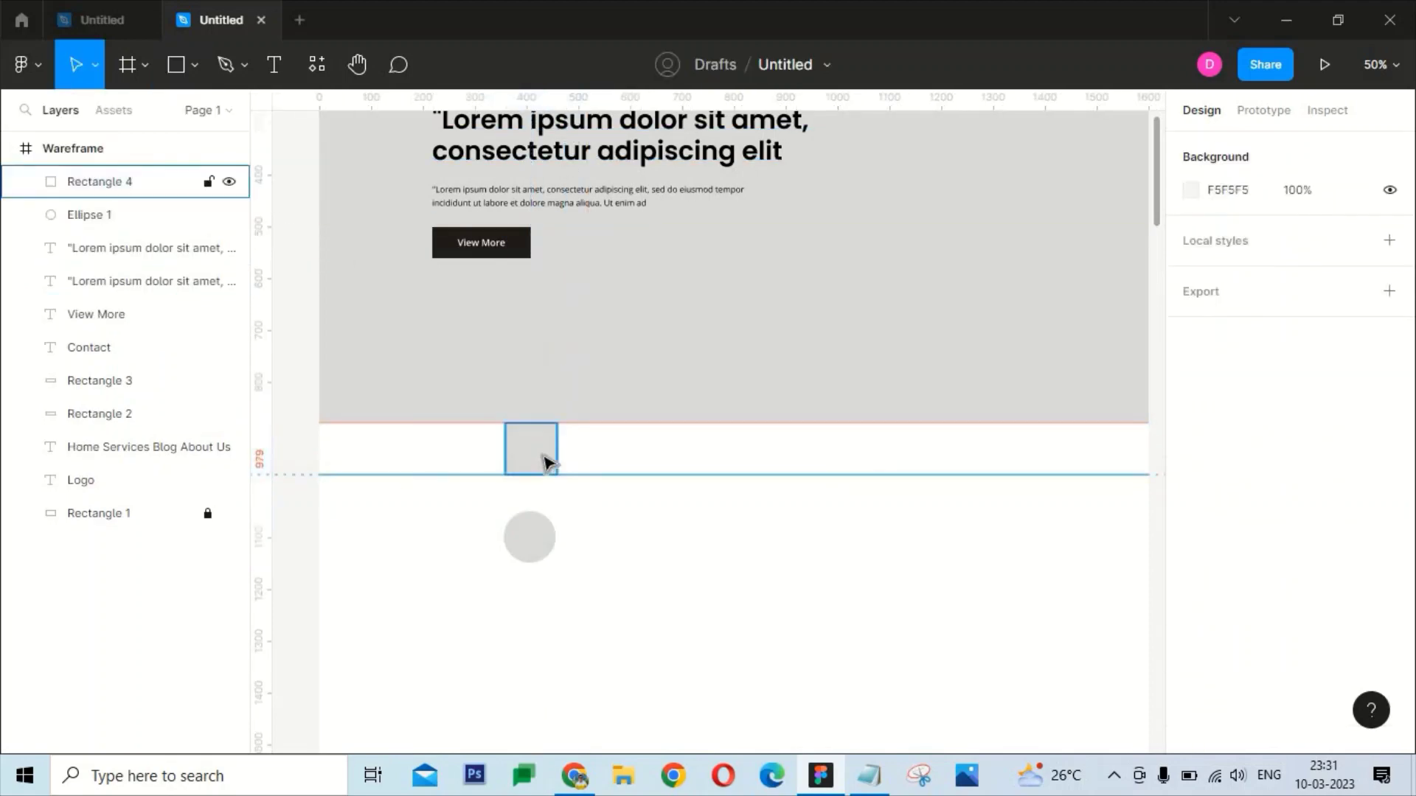
key("ctrl+z")
Resize the circle to 200 × 200, move it just below the hero and show layout grids
left_click(542, 546)
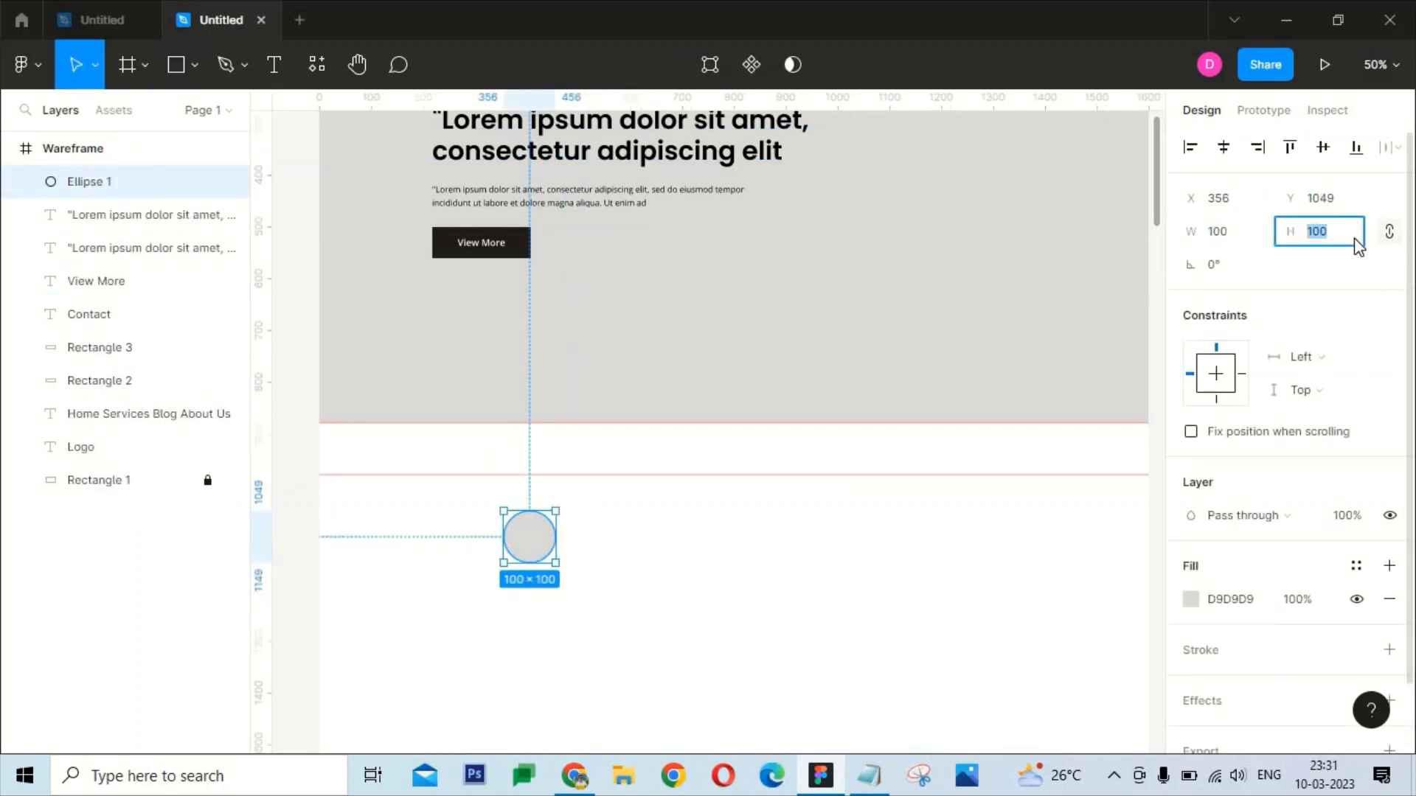
type("00")
key("Return")
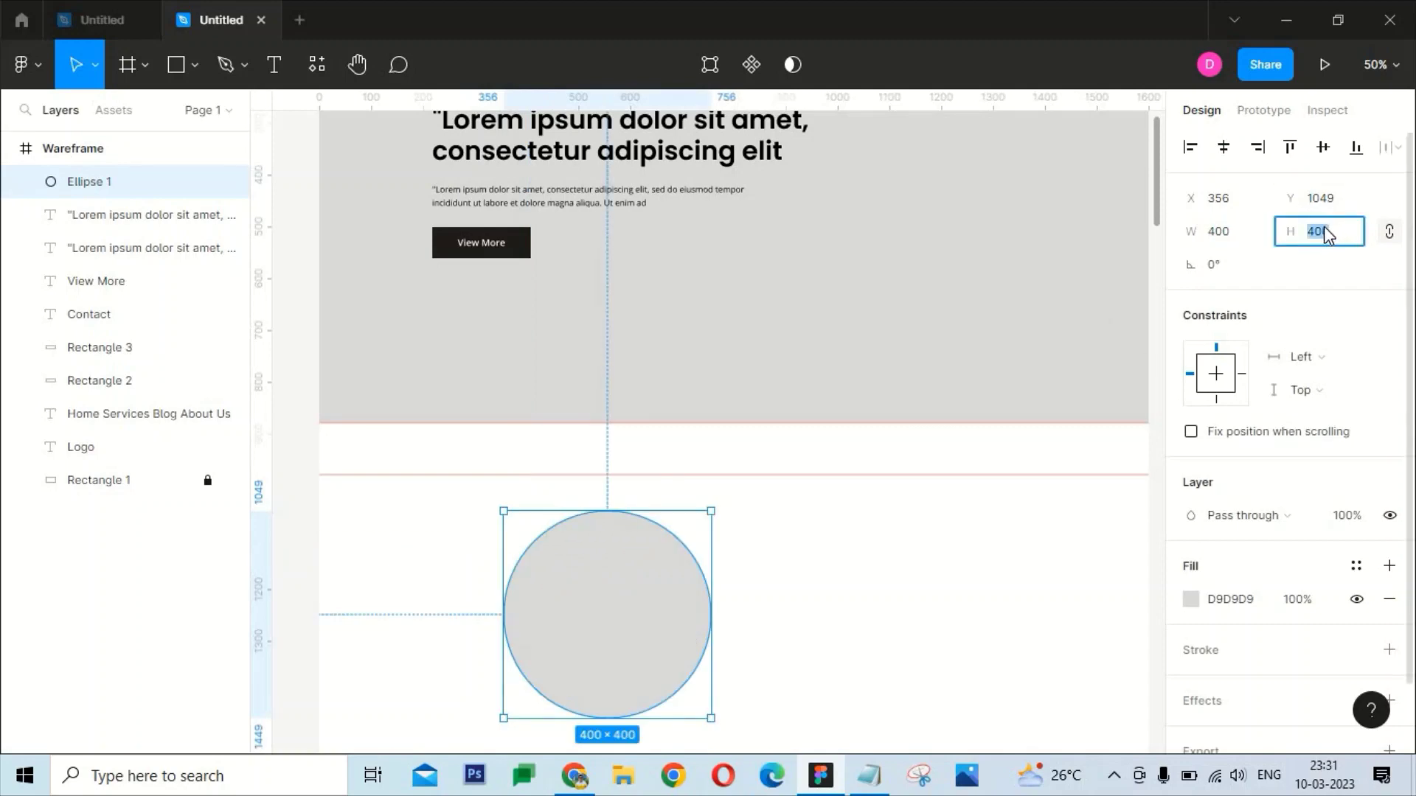
key("Return")
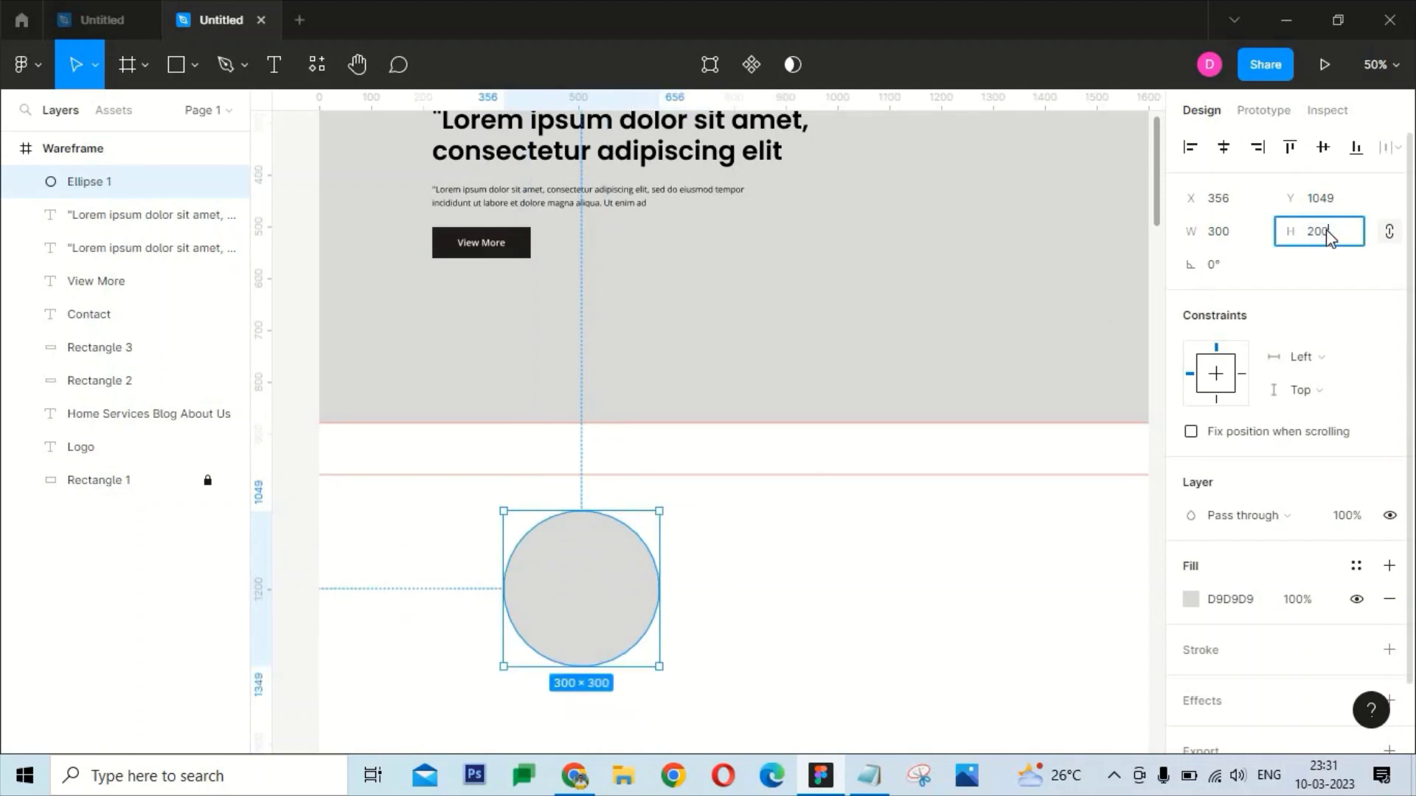
key("Return")
mouse_move(550, 567)
left_mouse_down()
mouse_move(538, 533)
mouse_move(730, 502)
mouse_move(939, 528)
left_mouse_up()
key("ctrl+shift+4")
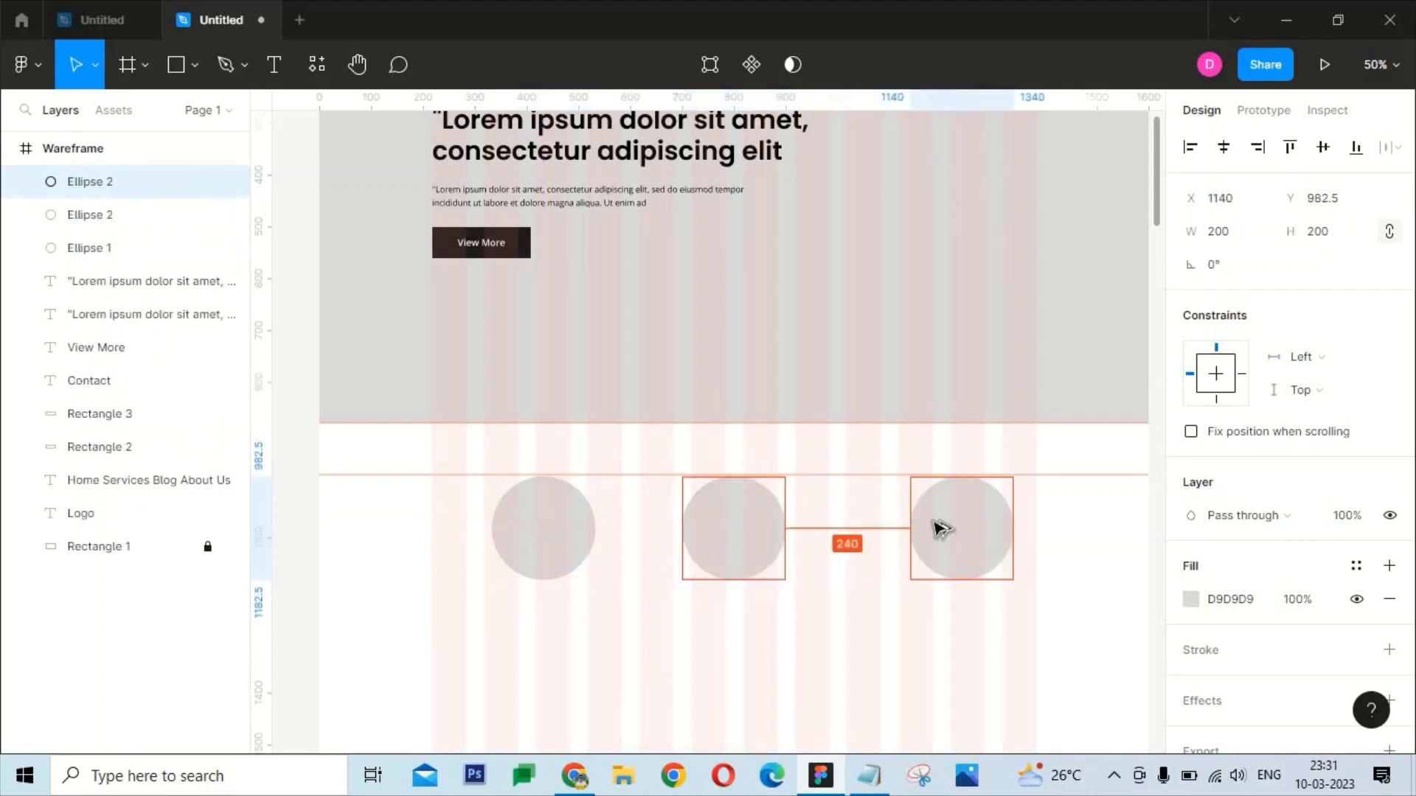
Duplicate the circle into a row of three and adjust their positions
left_click(896, 609)
left_click_drag(529, 558, 522, 556)
left_click(915, 553)
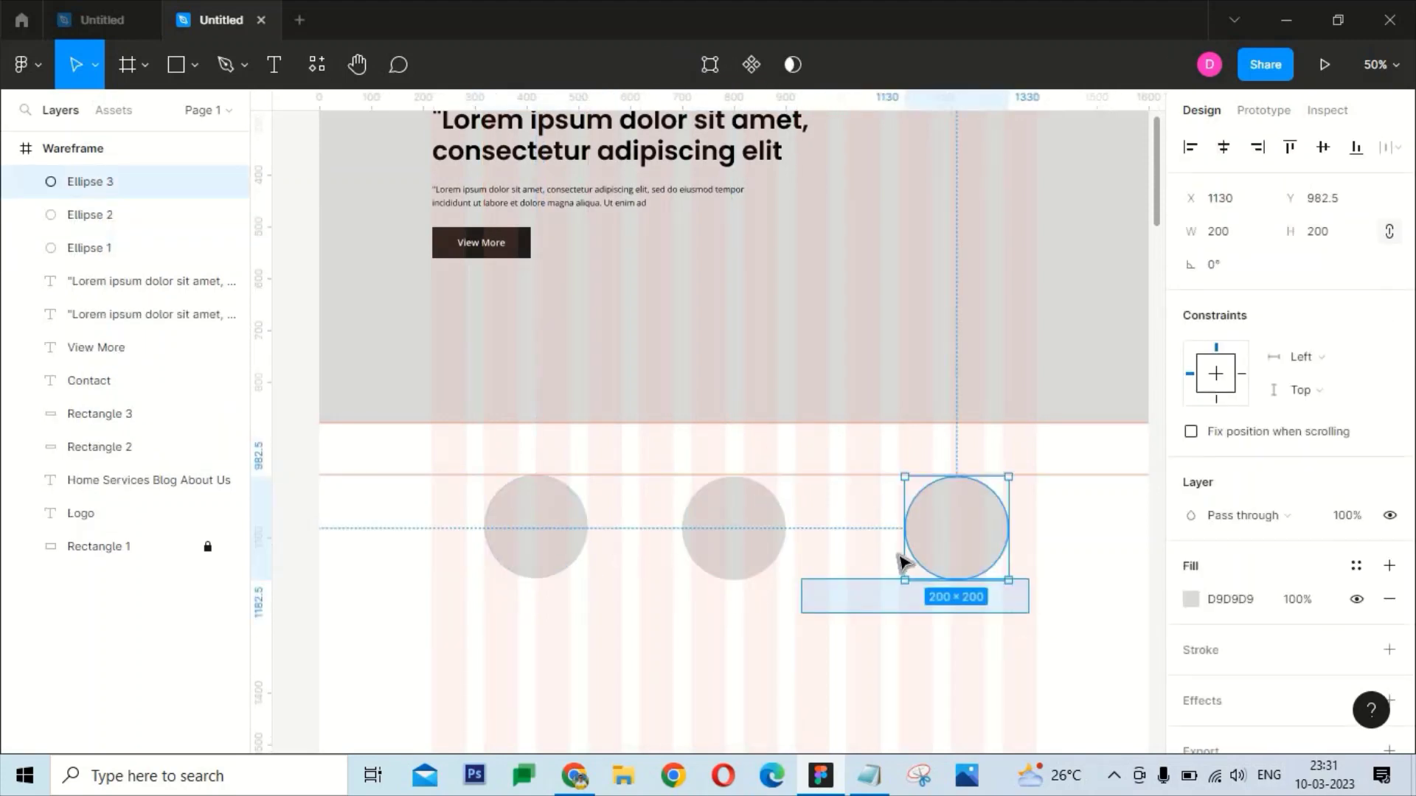
left_click(734, 528, "shift")
left_click(962, 531)
key("shift+Left")
left_click_drag(1051, 618, 479, 508)
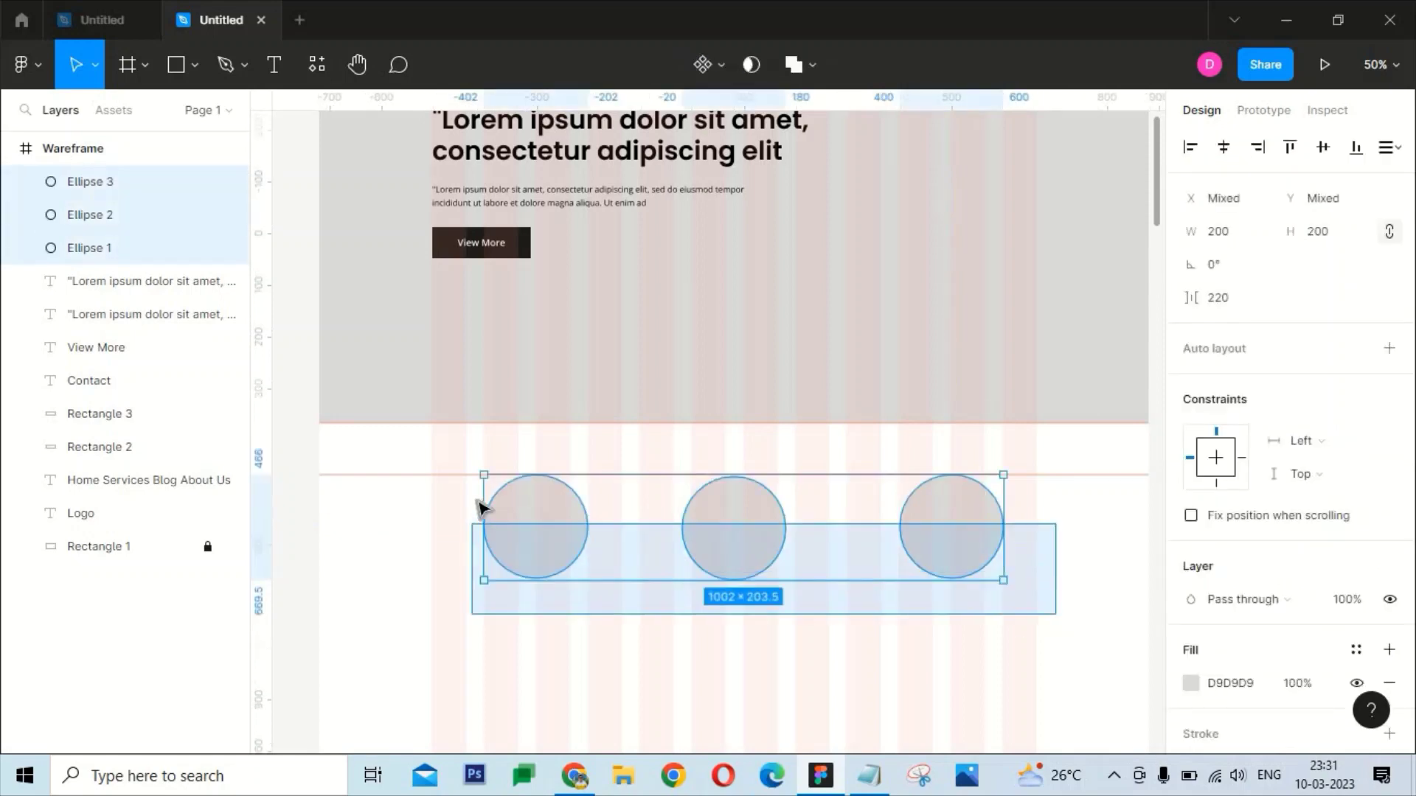
left_click_drag(568, 529, 550, 528)
left_click_drag(1029, 627, 498, 498)
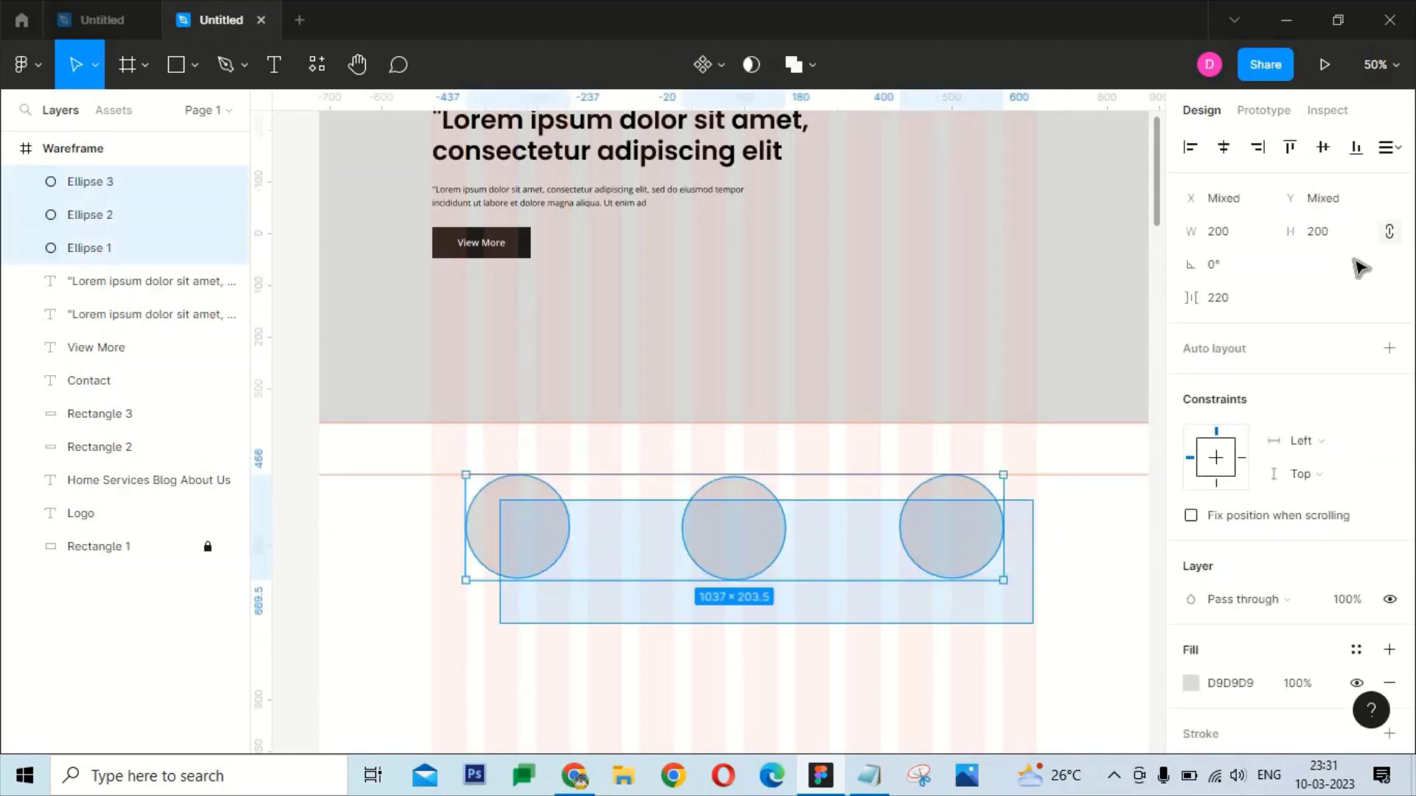
Distribute the three circles with even horizontal spacing, then return to the Lorem Ipsum site
left_click(1389, 148)
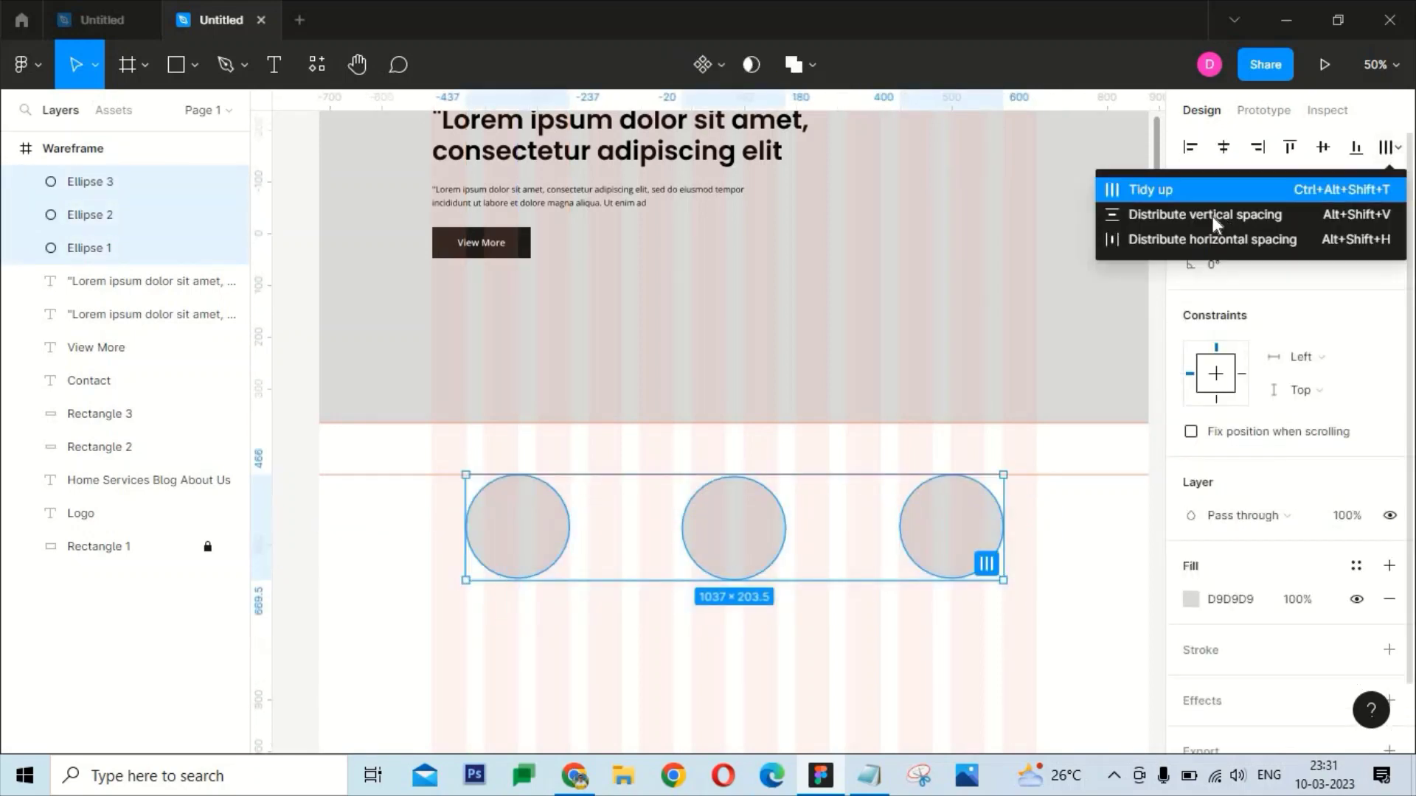
left_click(1324, 150)
left_click(1390, 147)
left_click(1173, 237)
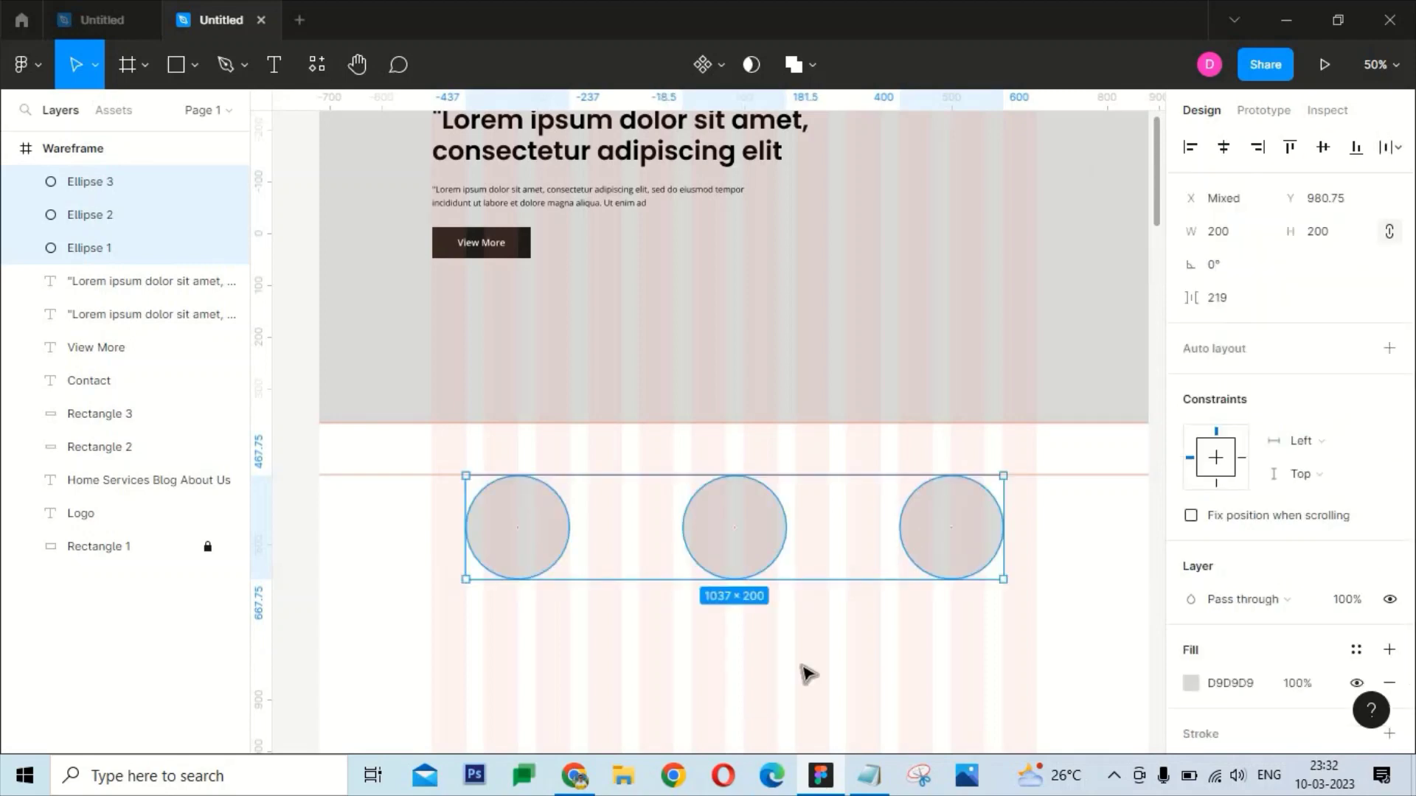
left_click(806, 670)
left_click(588, 777)
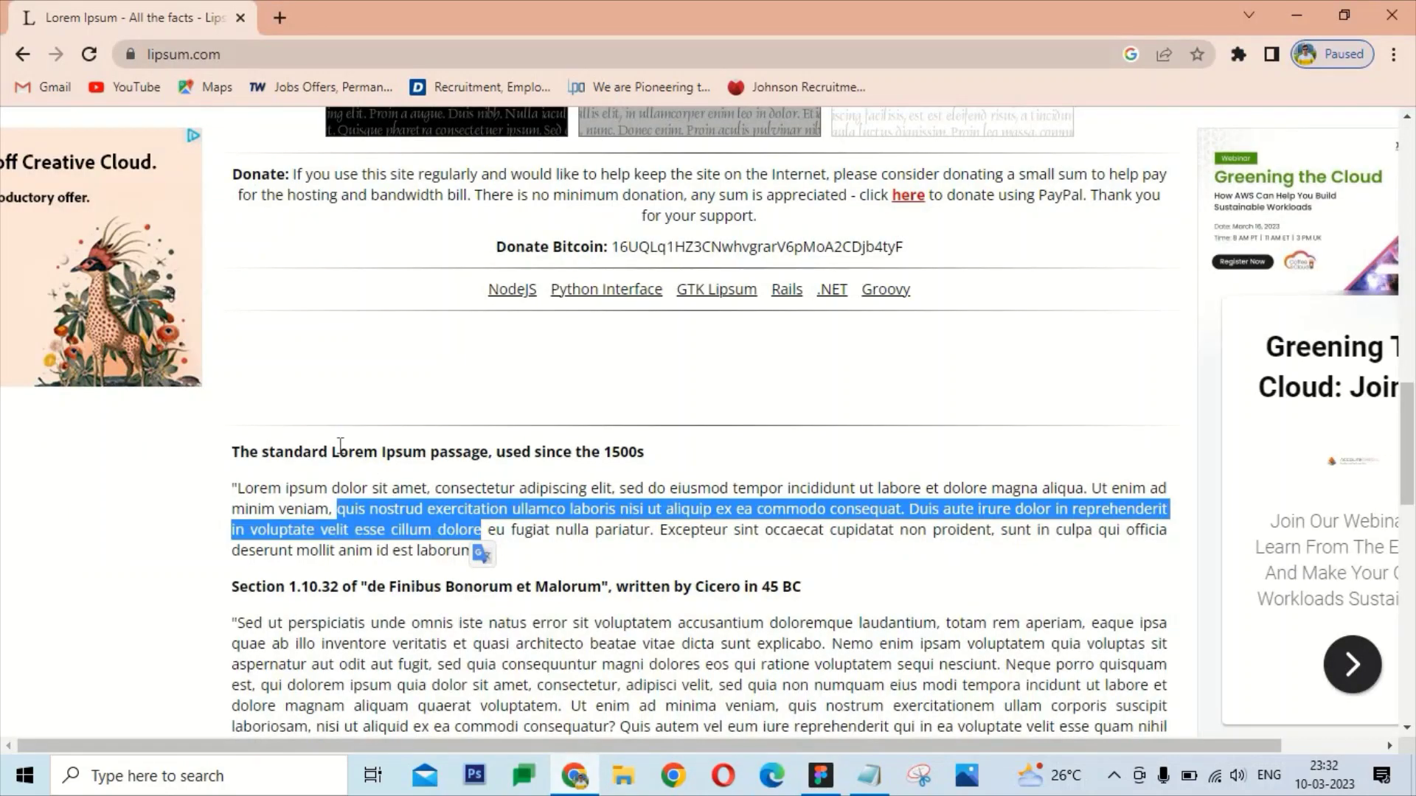
Paste the copied 'Lorem Ipsum' words as a title beneath the first circle
left_click_drag(336, 450, 363, 453)
left_click(820, 775)
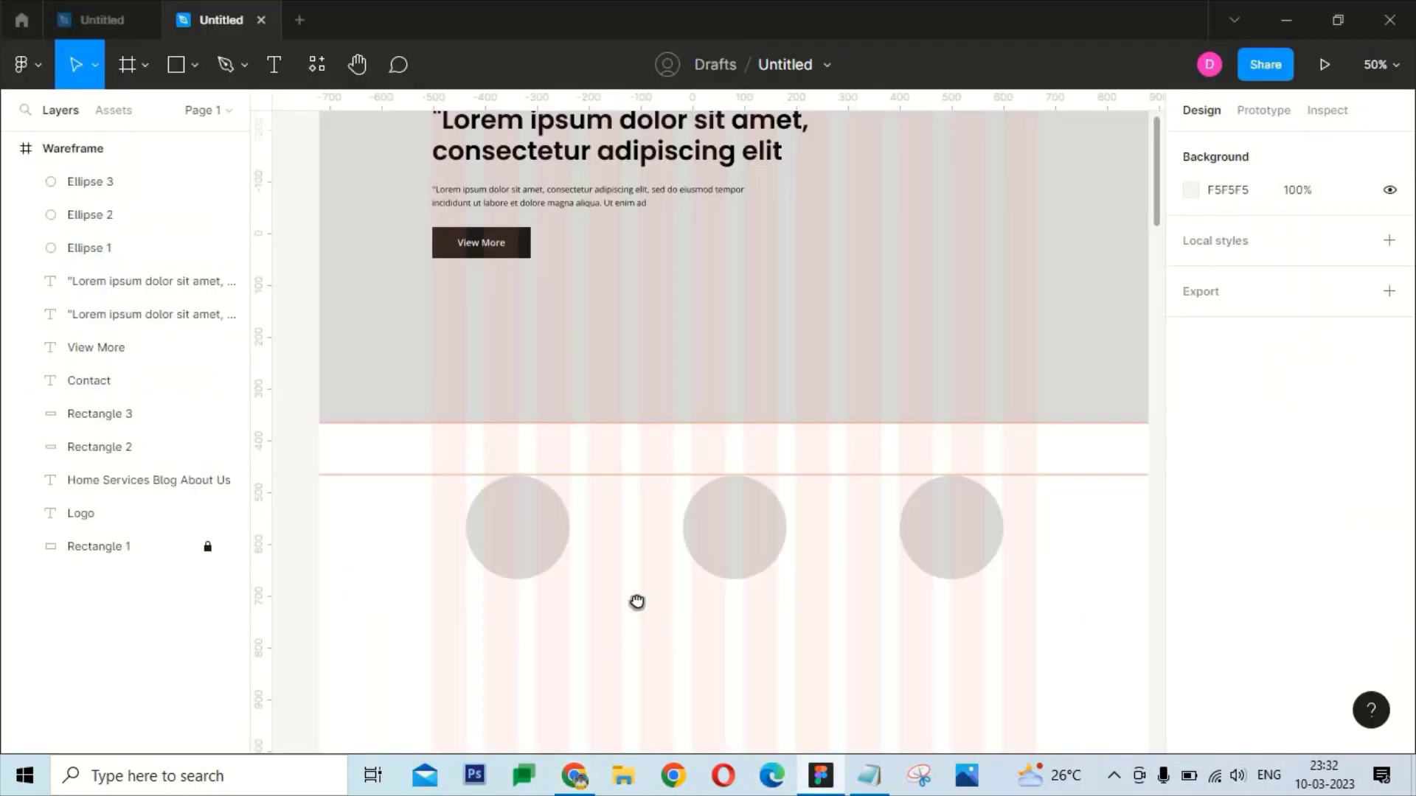
key("t")
left_click(621, 535)
key("ctrl+v")
key("Escape")
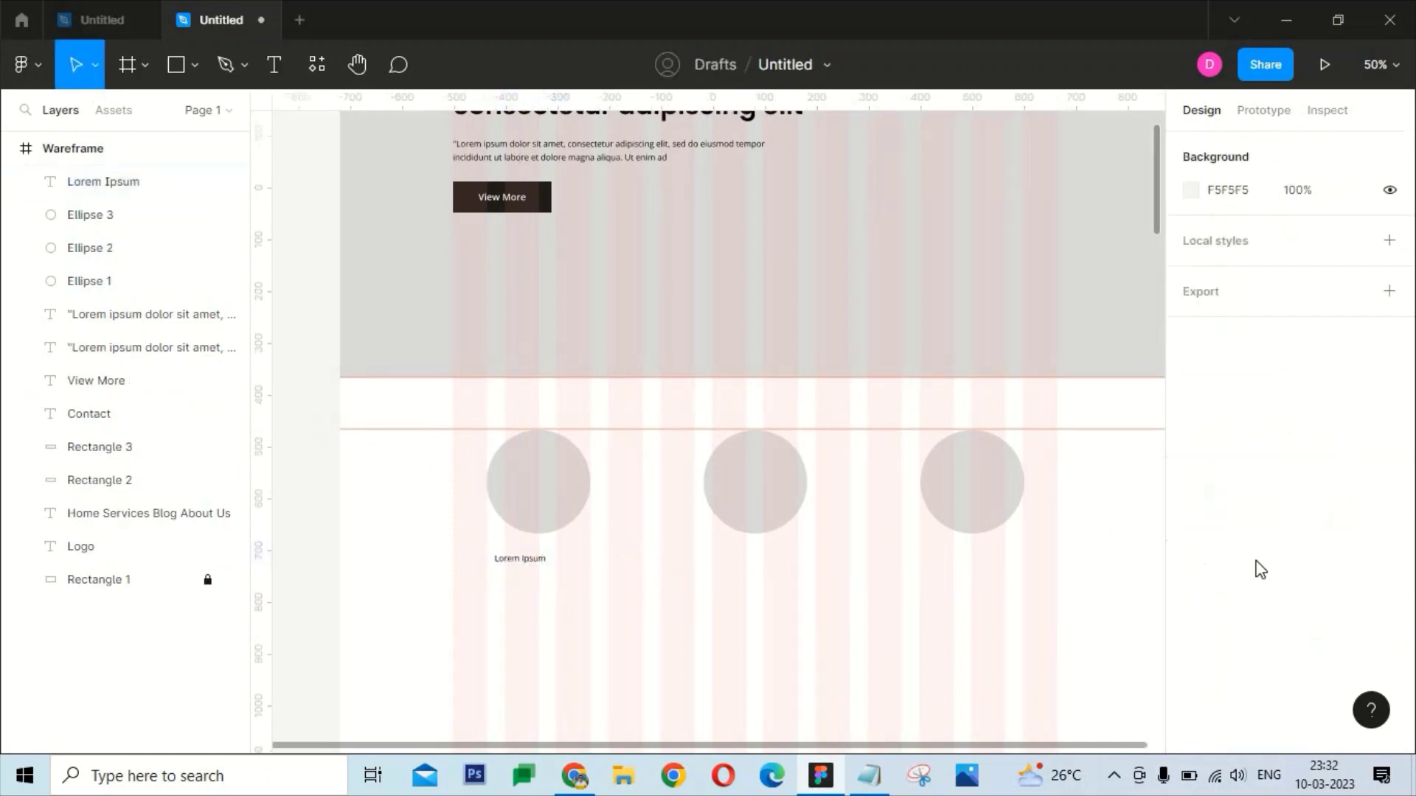
Style the title as Poppins Medium 25 and position it under the circle
left_click_drag(590, 584, 537, 557)
left_click(1252, 597)
type("p")
key("Return")
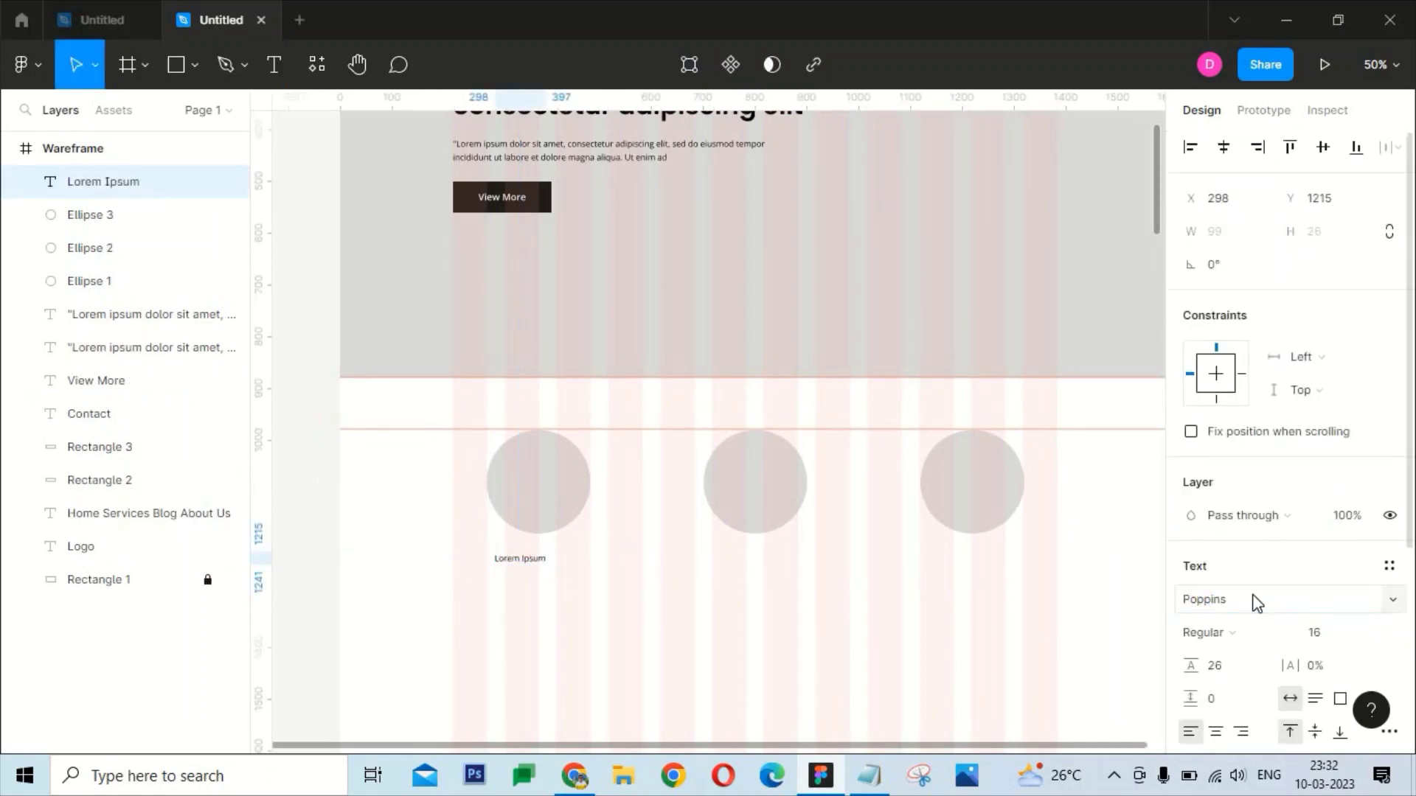
type("25")
key("Return")
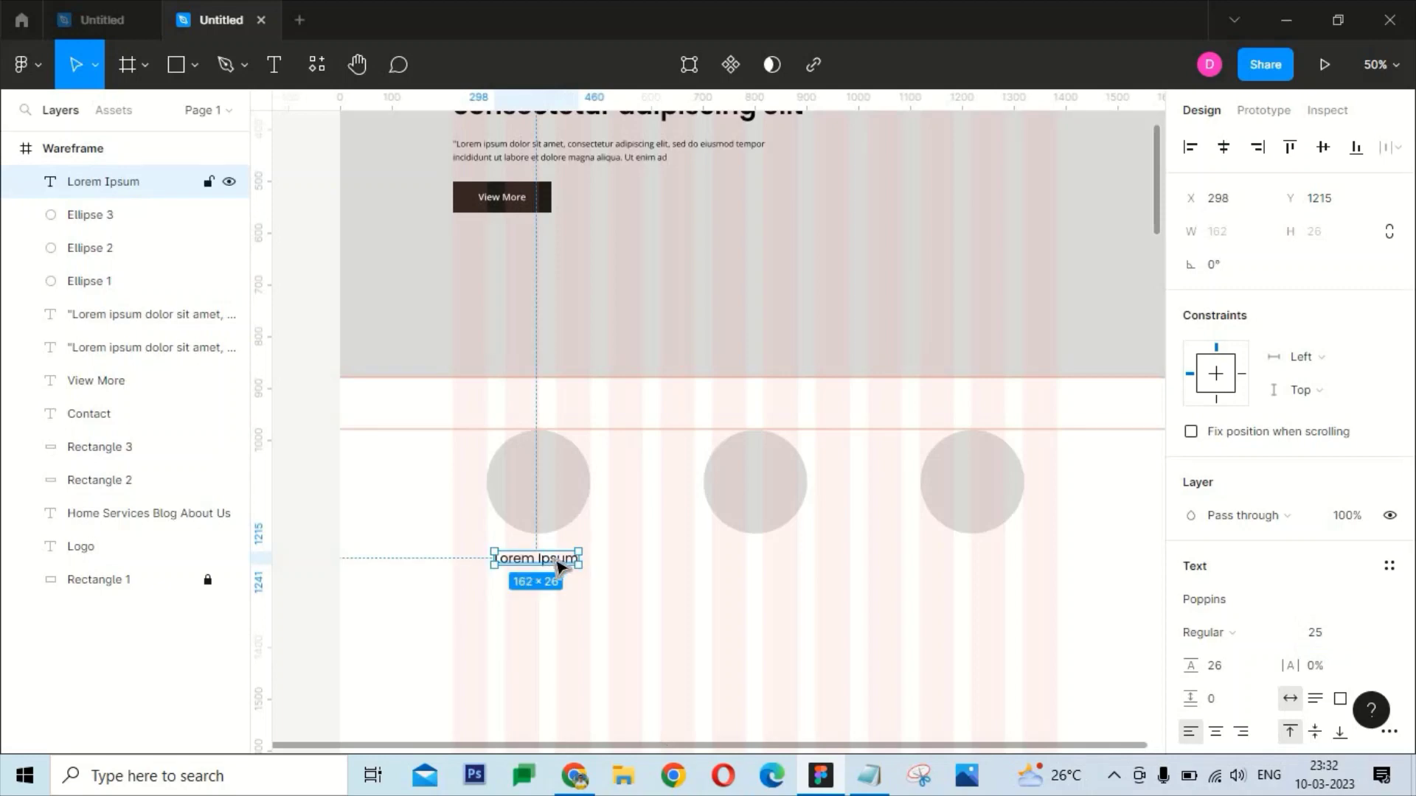
left_click_drag(559, 559, 560, 556)
left_click(1261, 633)
left_click(1248, 380)
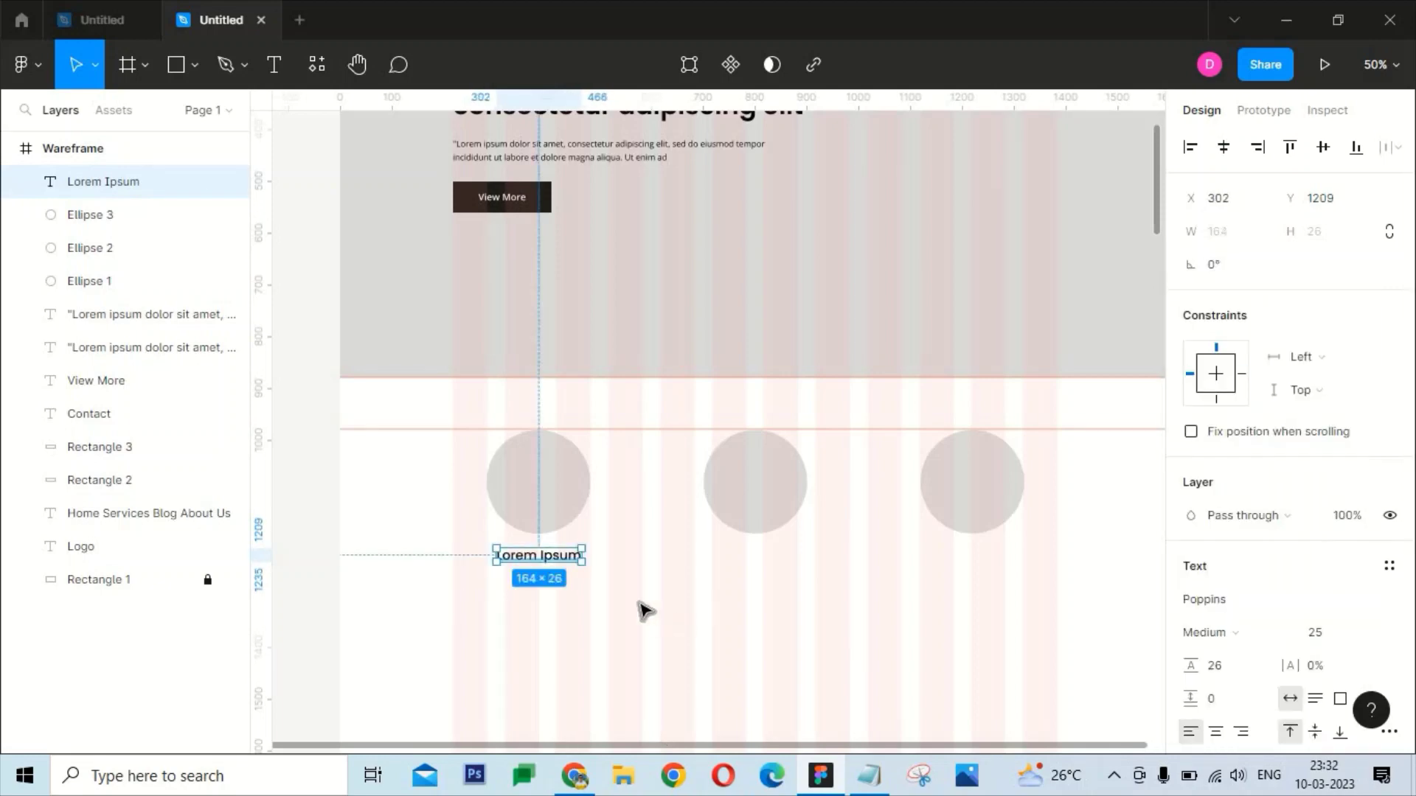
left_click(634, 608)
Copy the passage's opening sentence from lipsum.com and paste it into a text box below the title
left_click(575, 776)
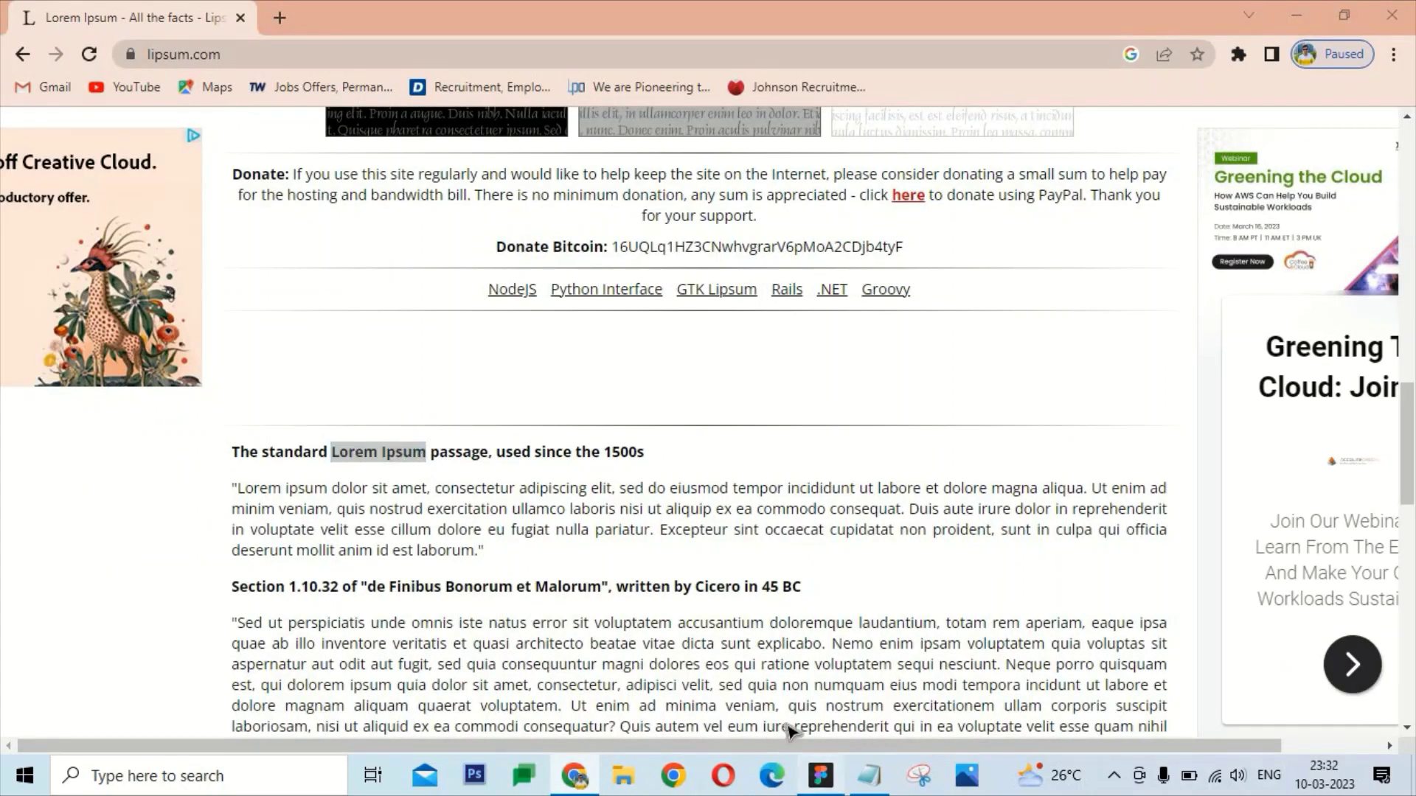
left_click(578, 778)
left_click_drag(239, 481, 660, 490)
key("ctrl+c")
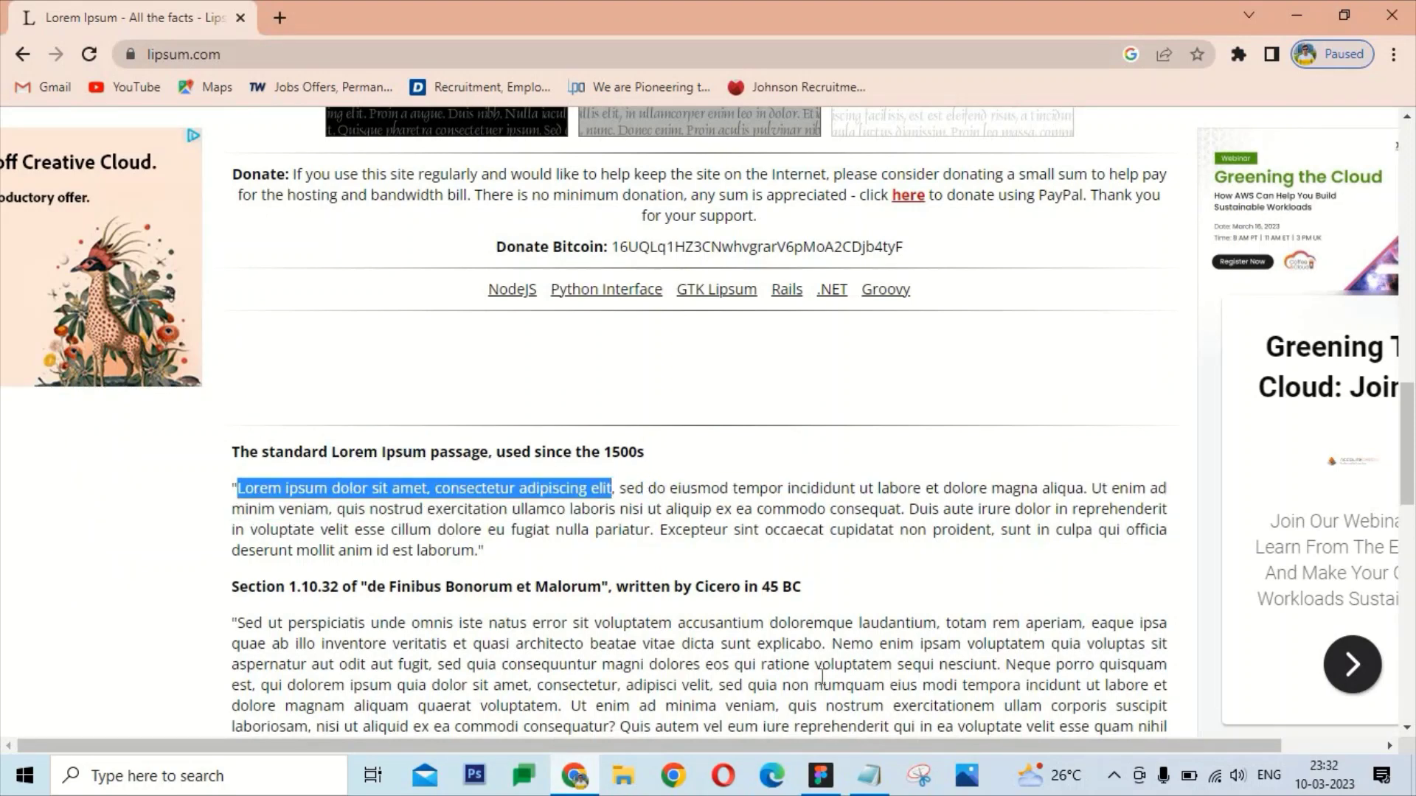
left_click(821, 776)
key("t")
left_click_drag(452, 576, 616, 625)
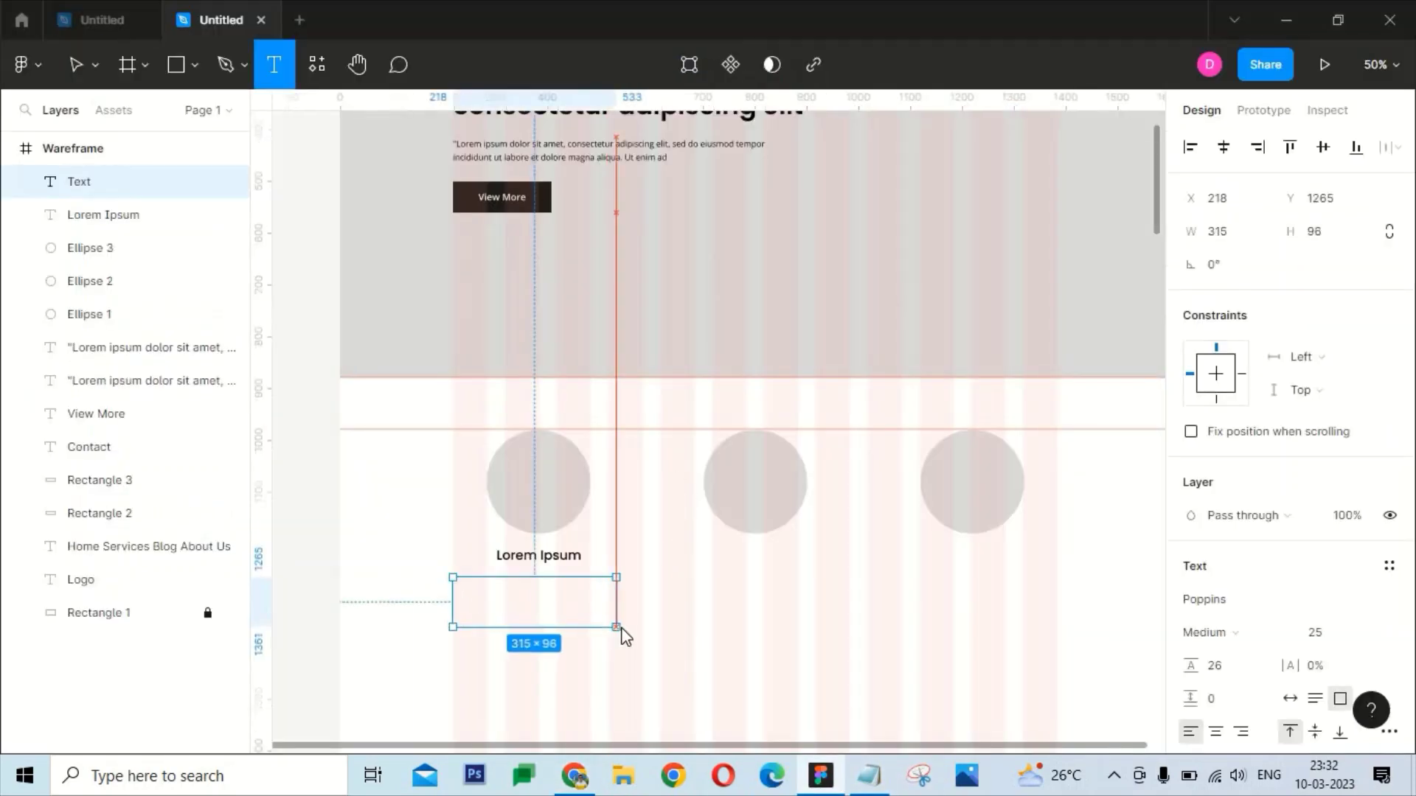
key("ctrl+v")
key("Escape")
Make the description centred Open Sans Regular 16, matching the hero paragraph style
left_click(1216, 731)
left_click(1315, 632)
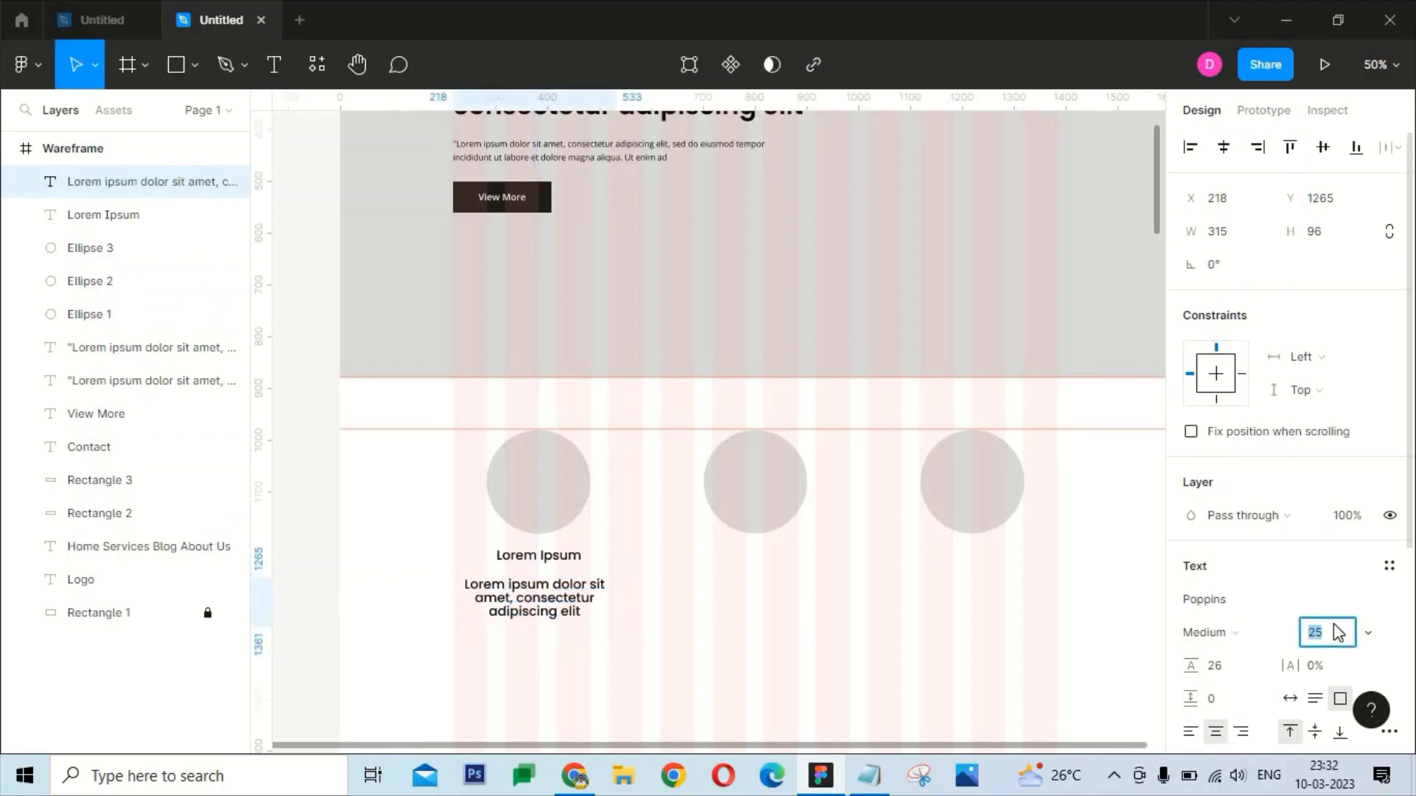
type("16")
key("Return")
left_click(536, 161)
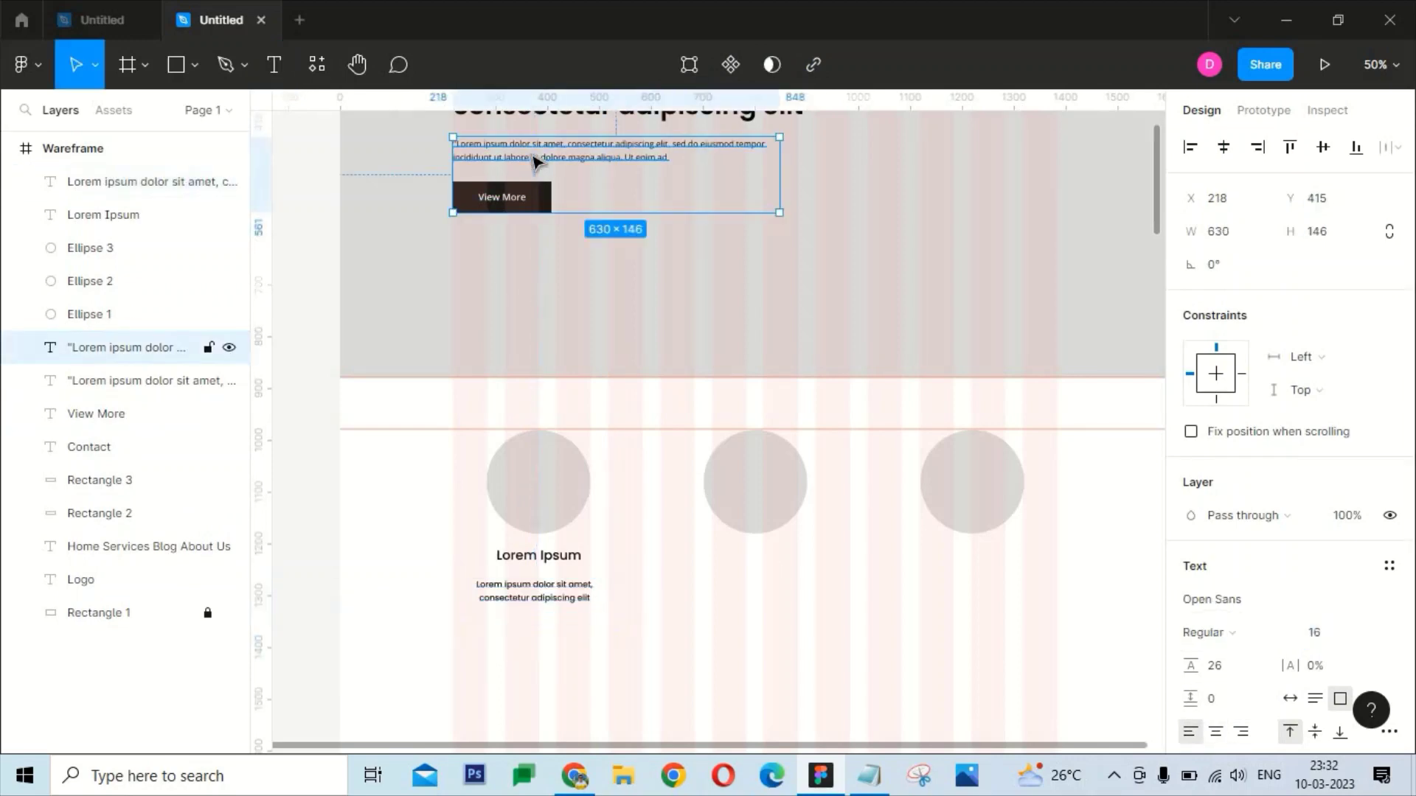
left_click(543, 598)
left_click(1224, 632)
left_click(1232, 357)
left_click(1232, 600)
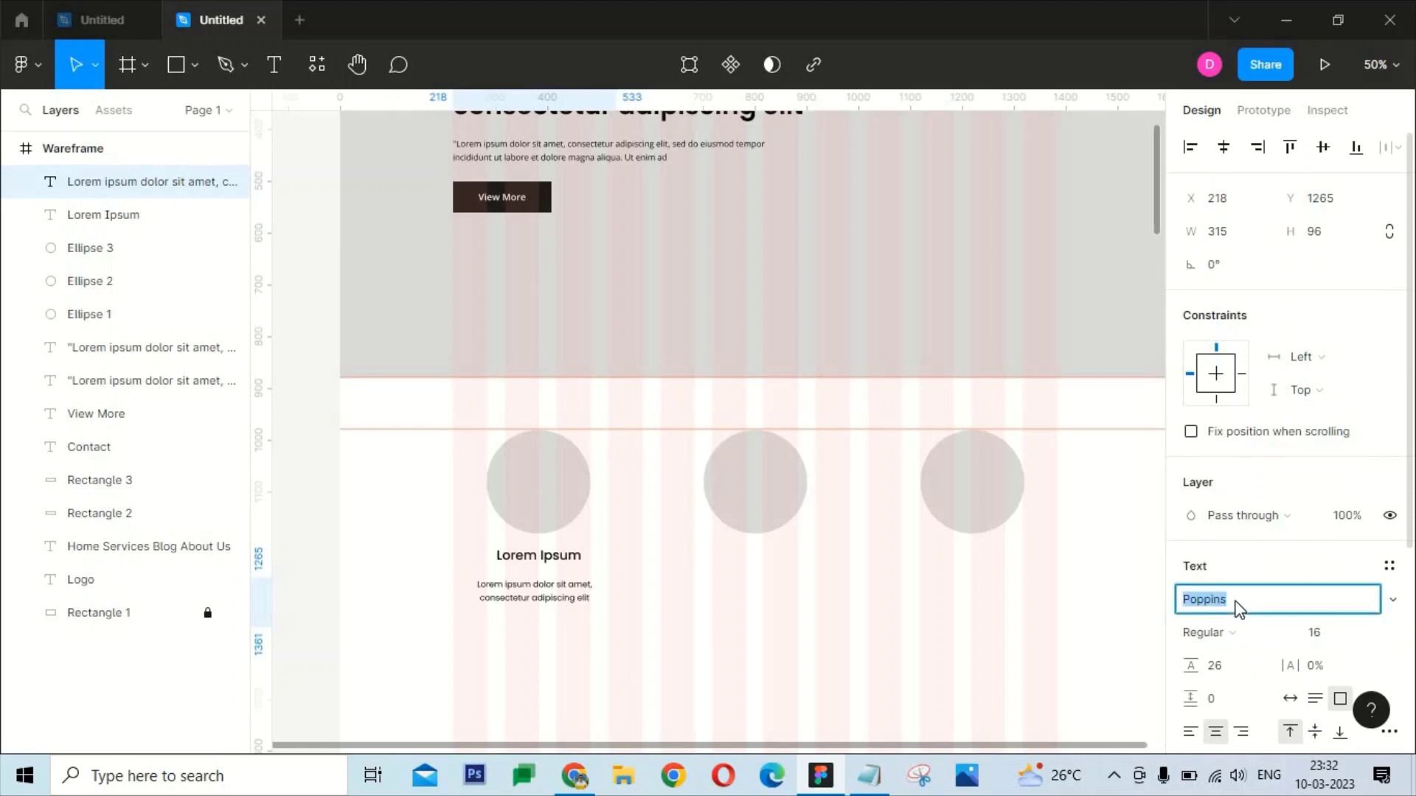
type("Open Sans")
key("Return")
left_click(683, 601)
Move the description up under the title and select the circle with both texts
left_click(616, 605)
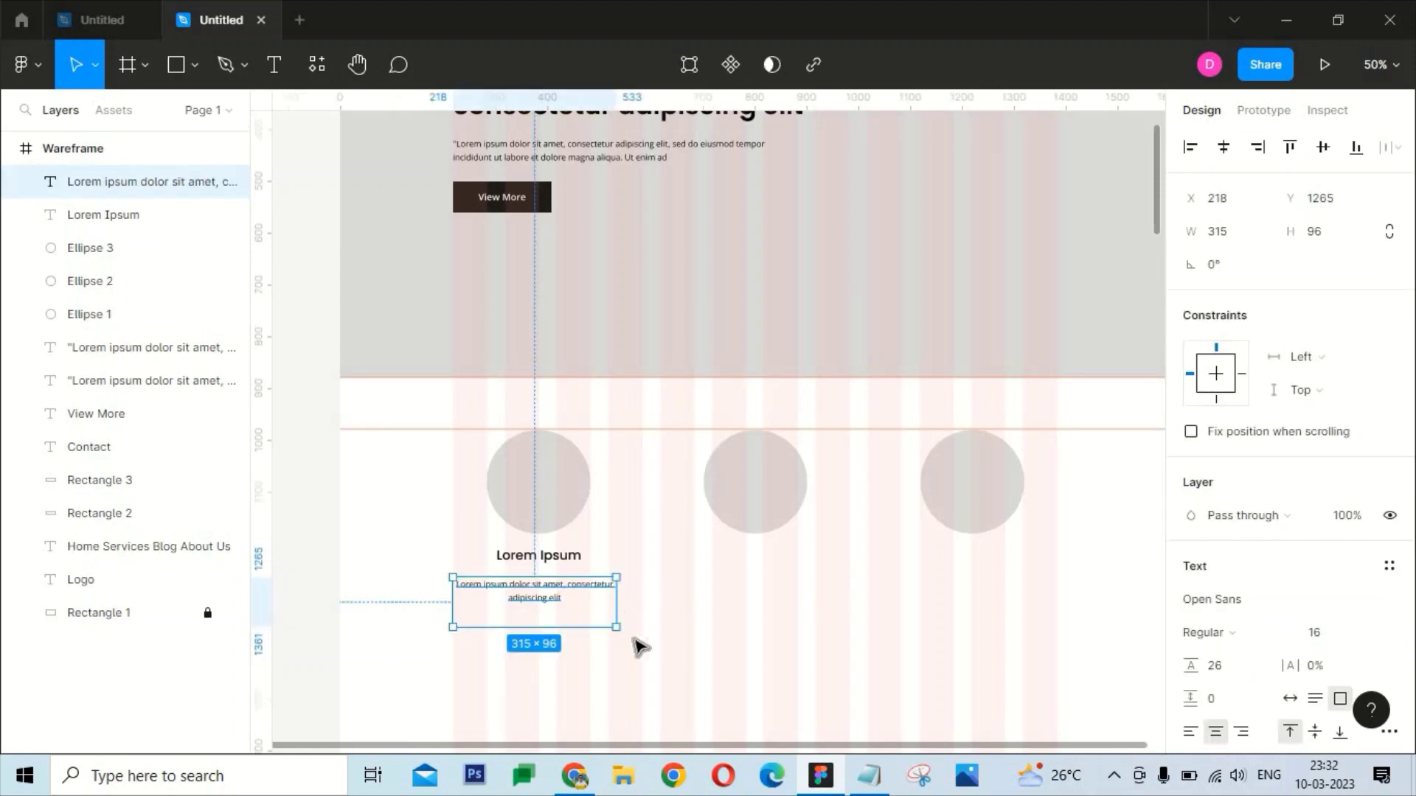
left_click_drag(535, 621, 538, 615)
left_click(543, 467, "shift")
left_click(538, 554, "shift")
Centre the first circle's title and description, then copy them under the second and third circles
left_click(1227, 148)
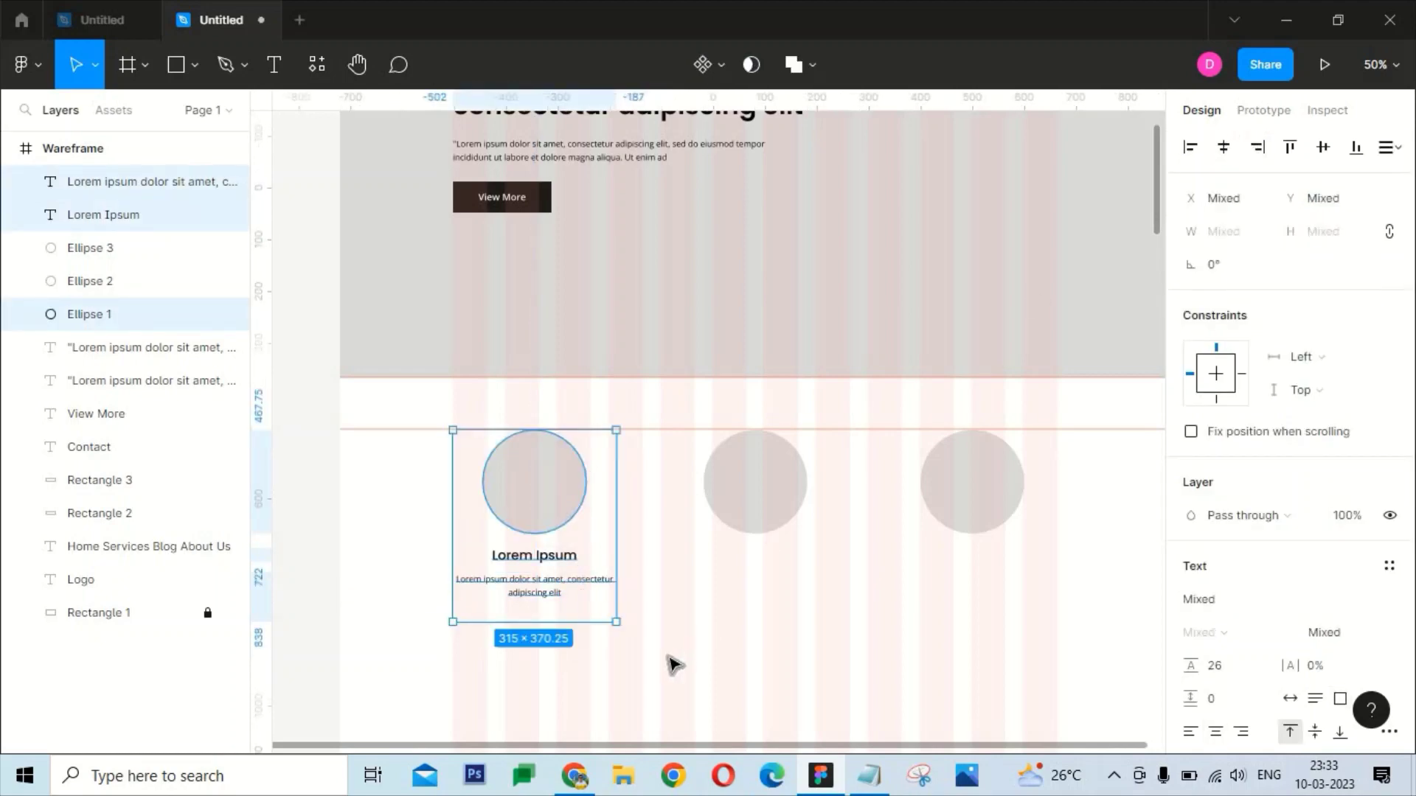
left_click(583, 666)
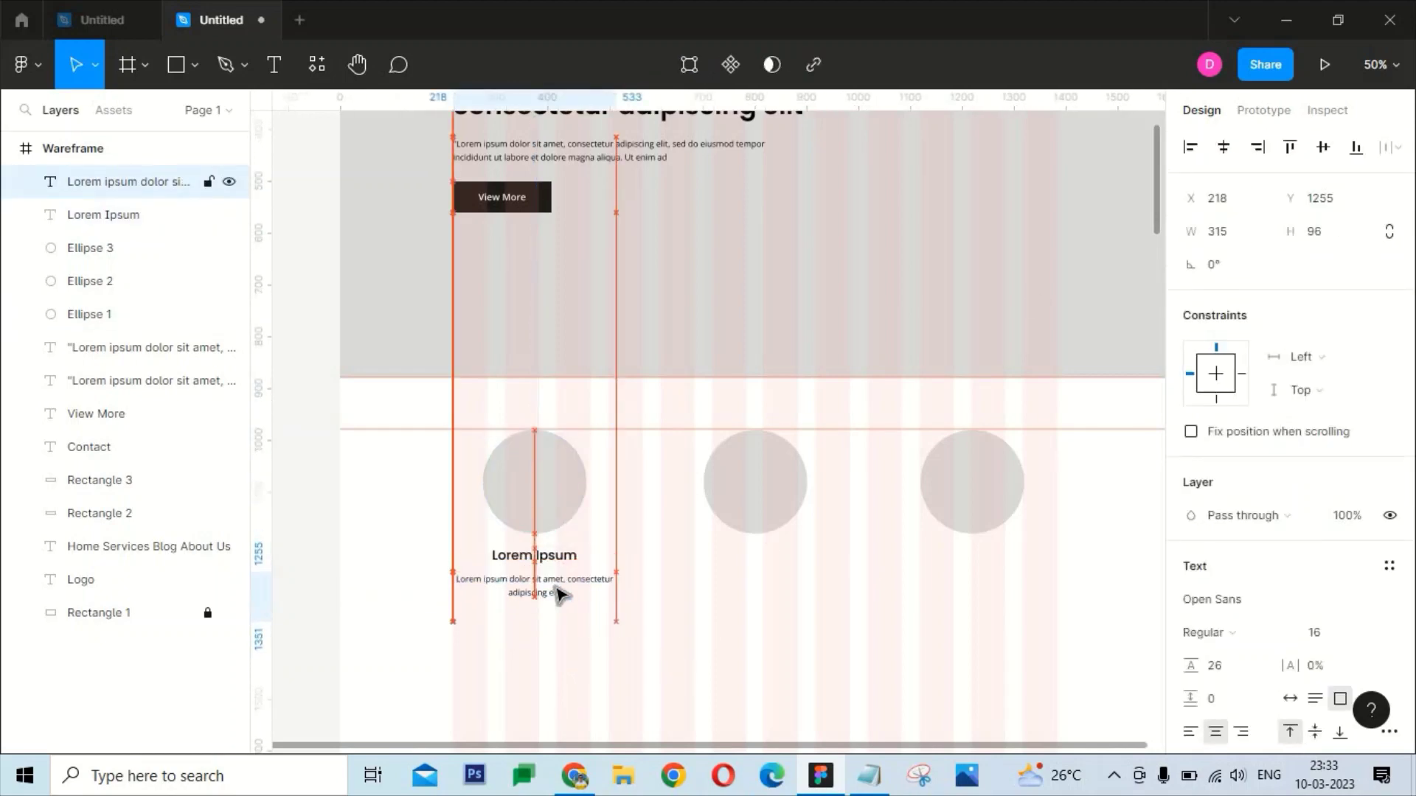
mouse_move(561, 594)
left_mouse_down()
mouse_move(537, 576)
mouse_move(531, 588)
mouse_move(749, 616)
mouse_move(970, 599)
left_mouse_up()
left_click(1059, 512)
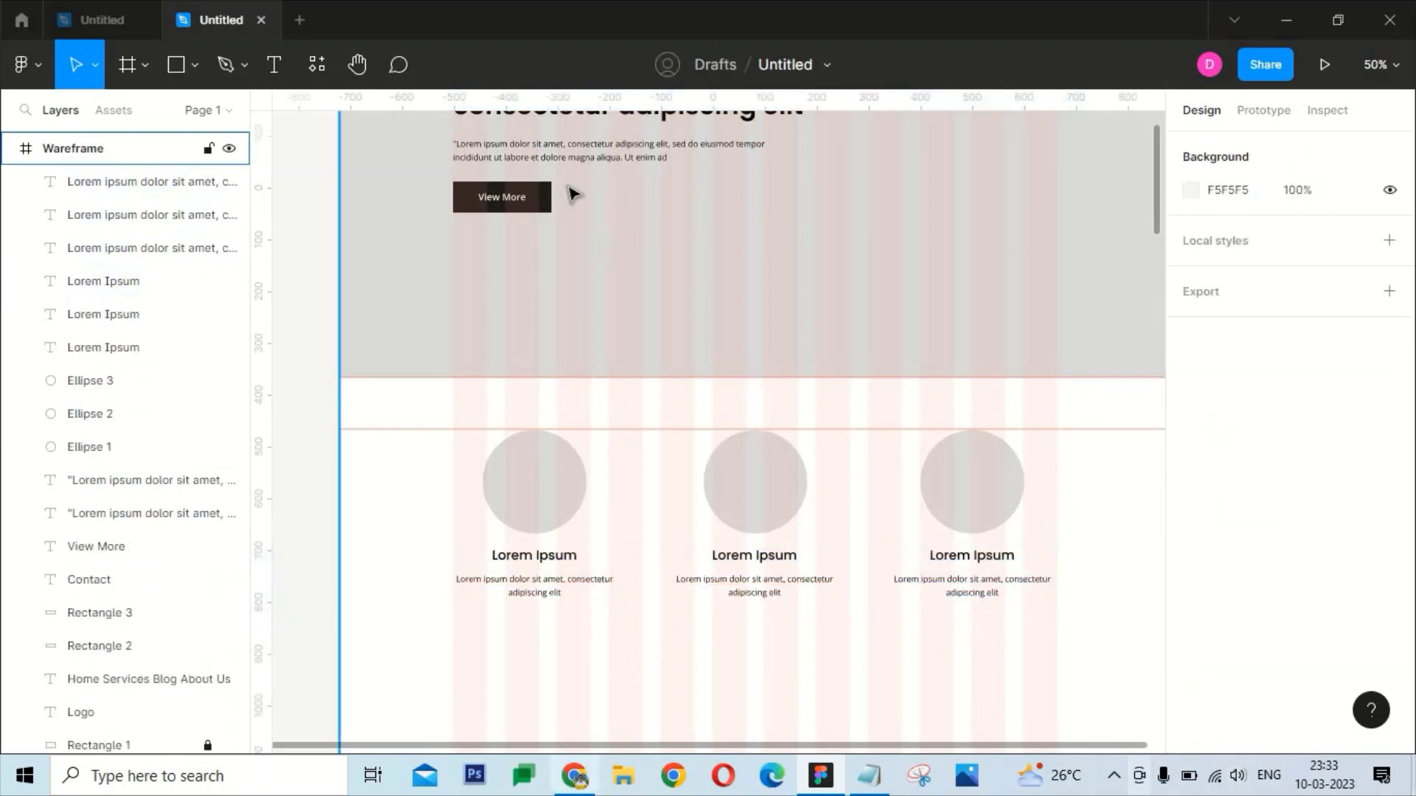
left_click_drag(677, 458, 697, 321)
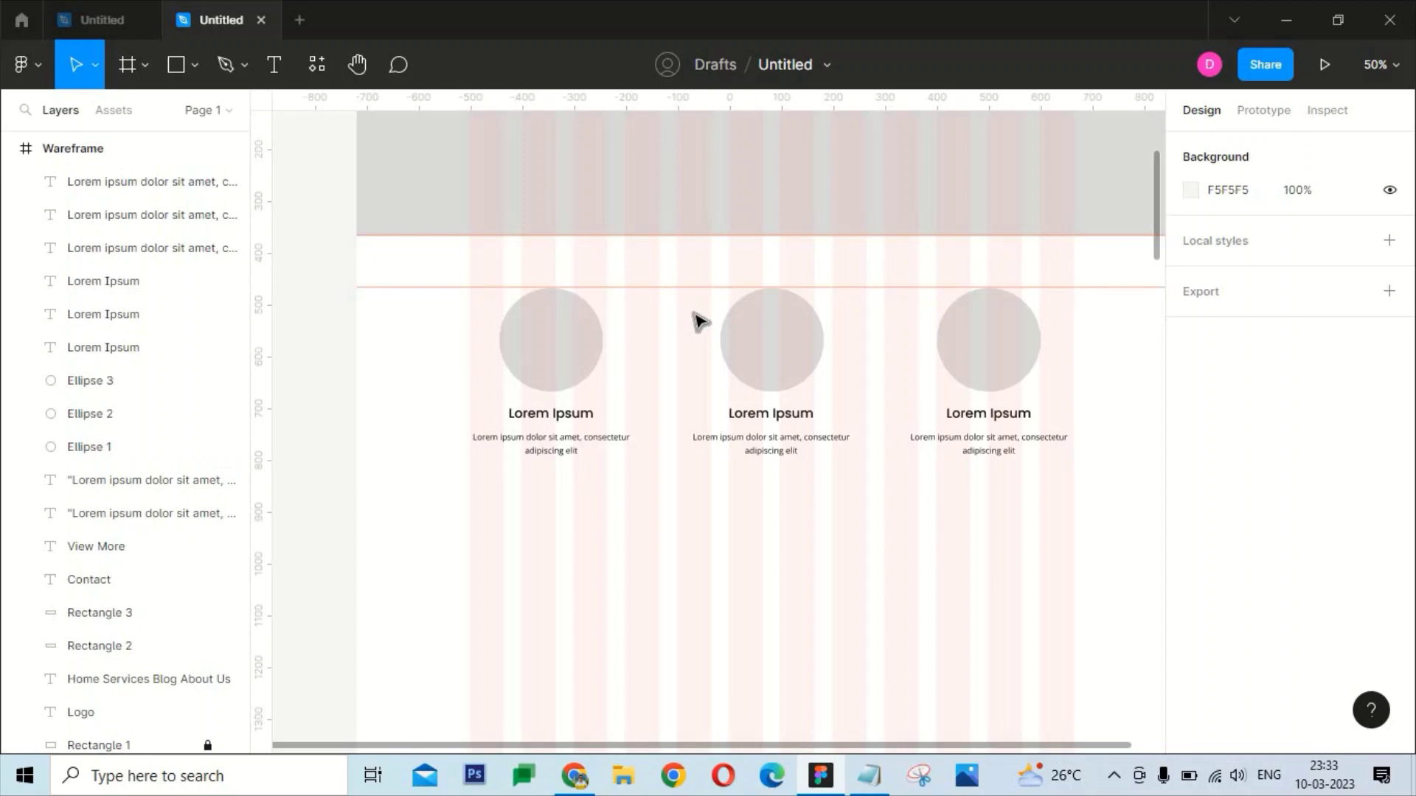
Place a small square below the middle circle, check the frame, then delete it
key("r")
left_click(729, 456)
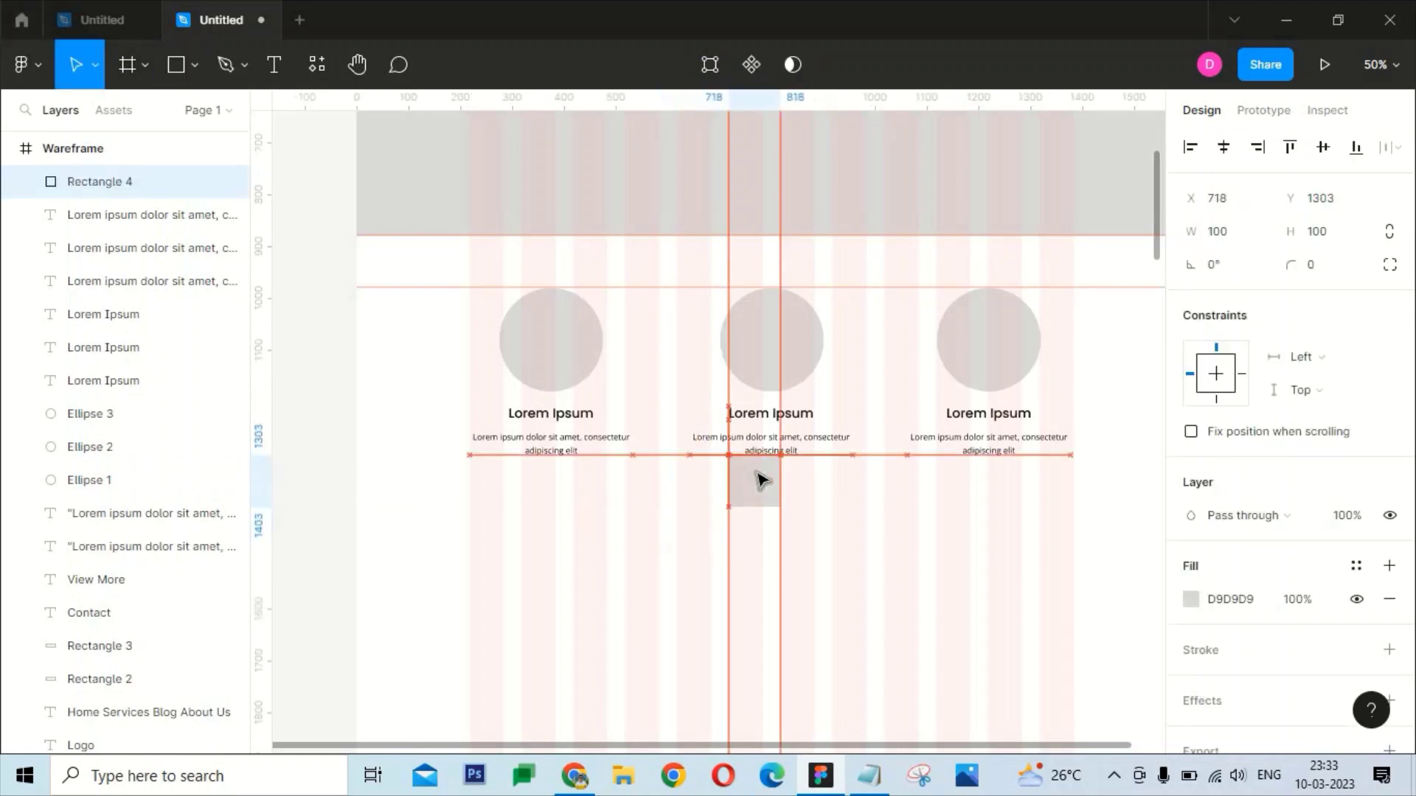
key("shift+Right")
key("ctrl+minus")
scroll(777, 325, "up", 3)
scroll(933, 480, "down", 2)
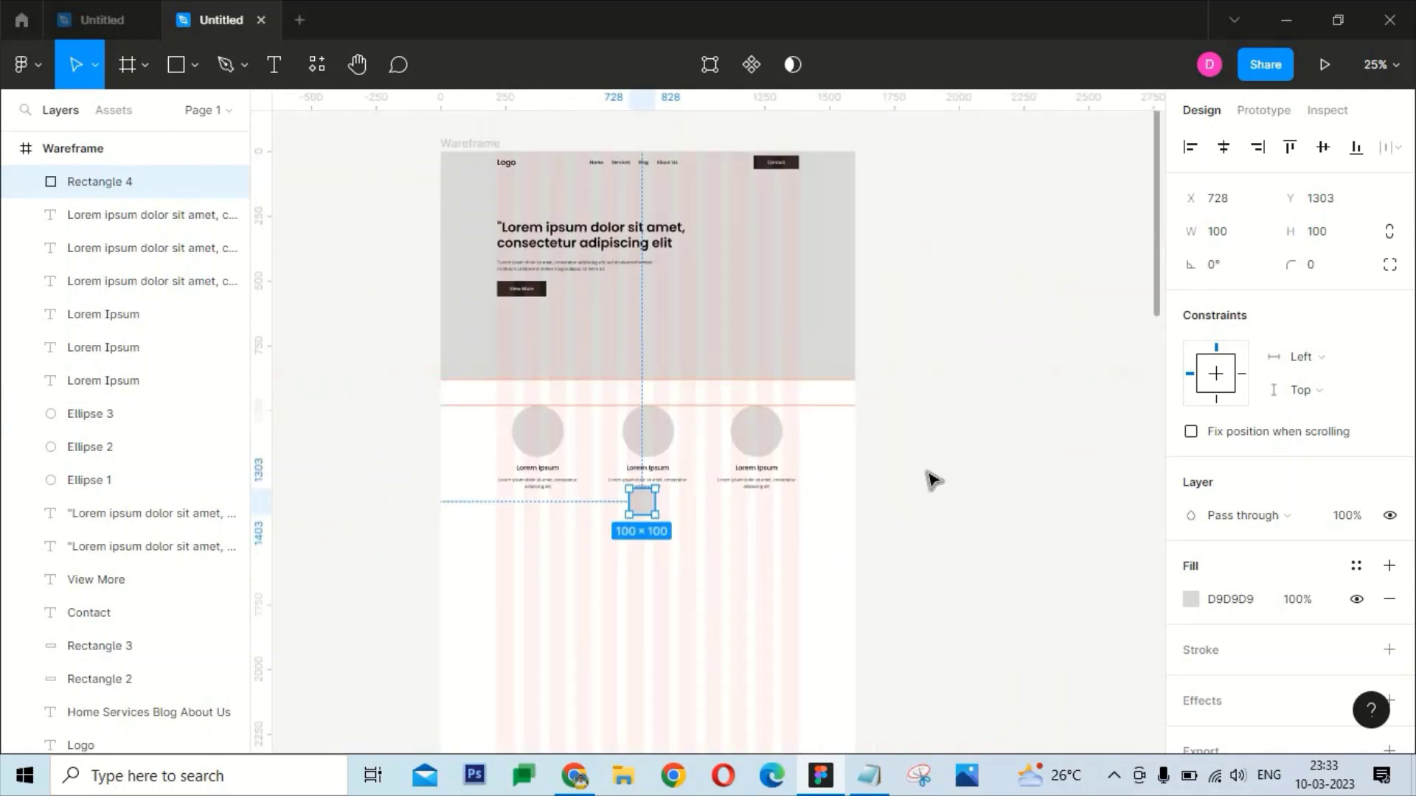
key("ctrl+plus")
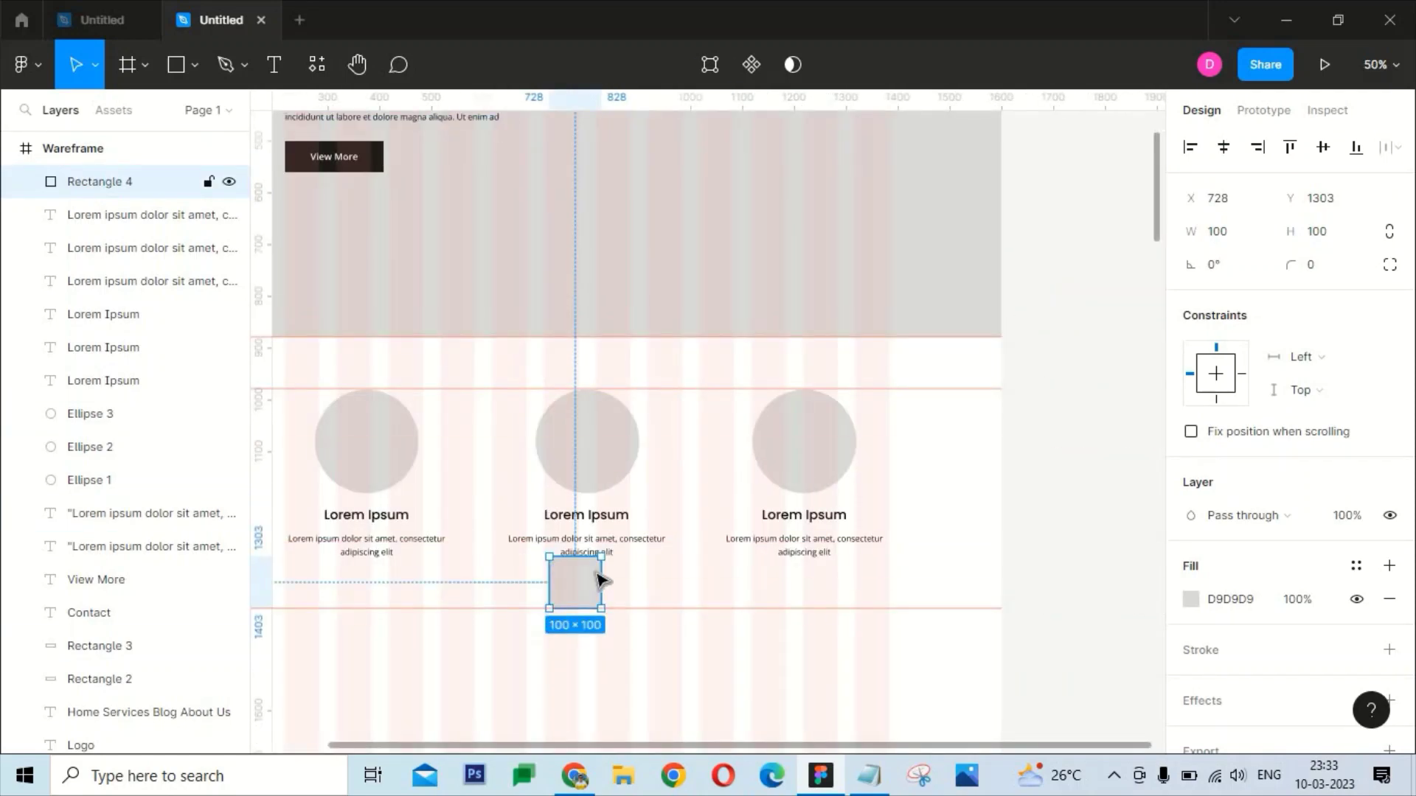
key("Delete")
Copy 'Lorem ipsum dolor sit amet' from lipsum.com and paste it as text below the feature row
scroll(675, 481, "down", 2)
left_click(576, 776)
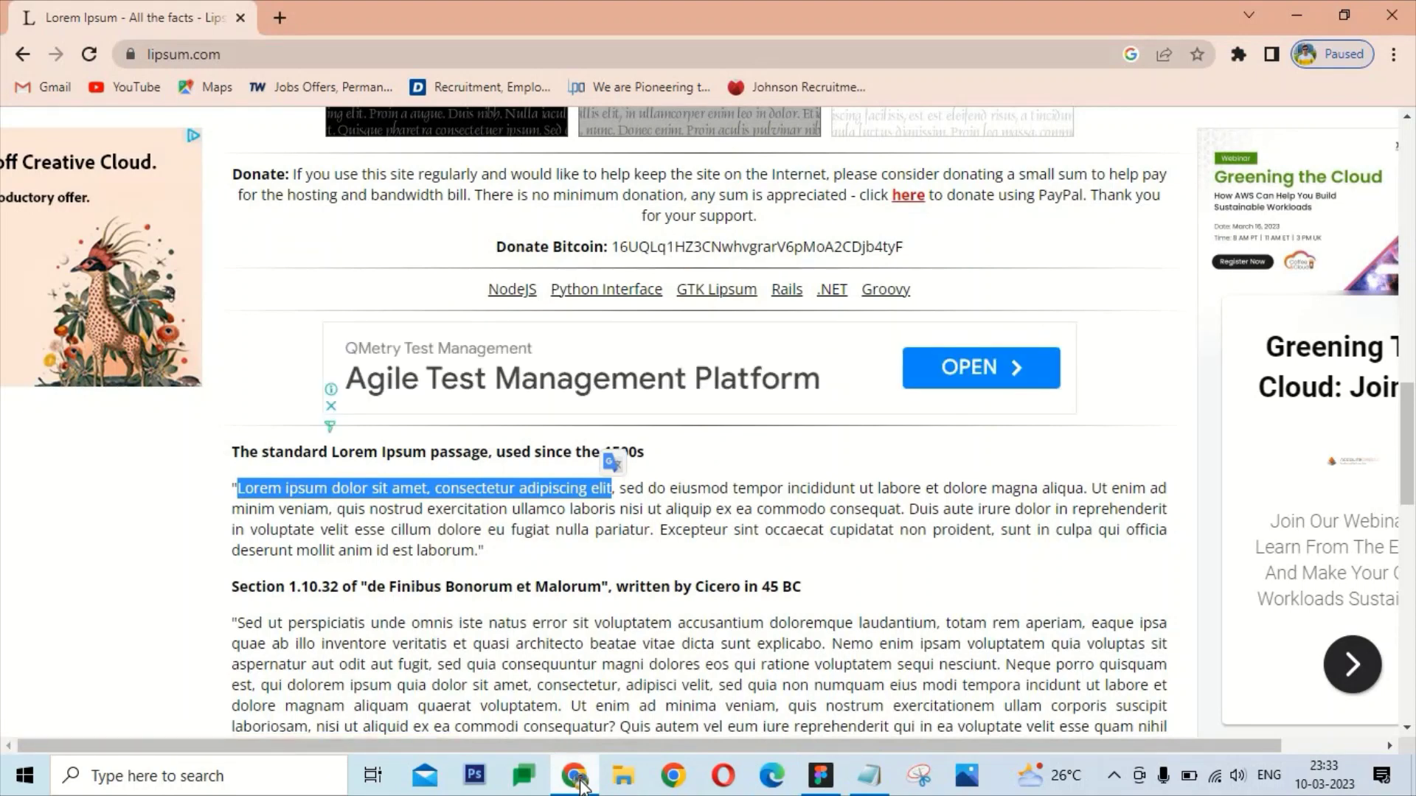
left_click_drag(331, 452, 430, 457)
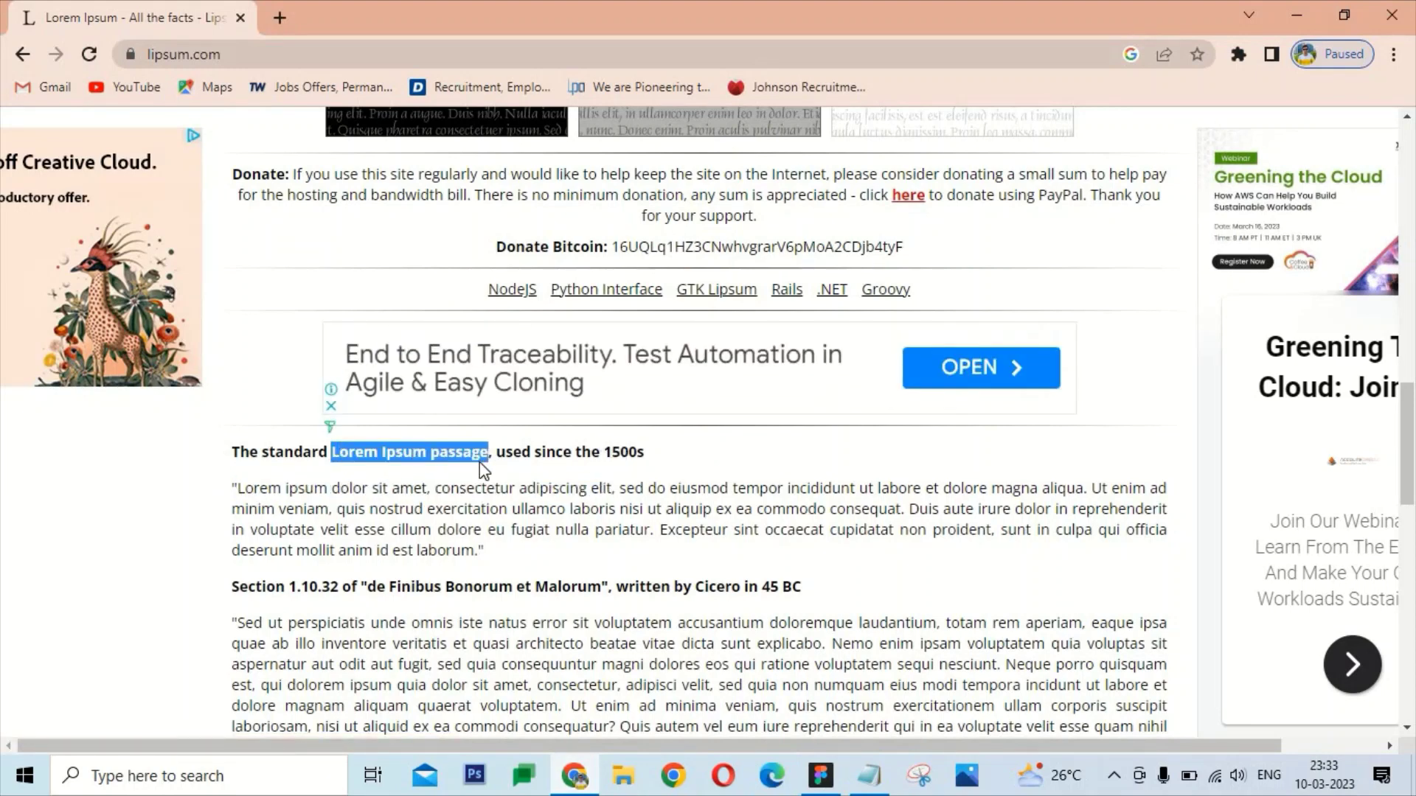
left_click_drag(238, 488, 430, 491)
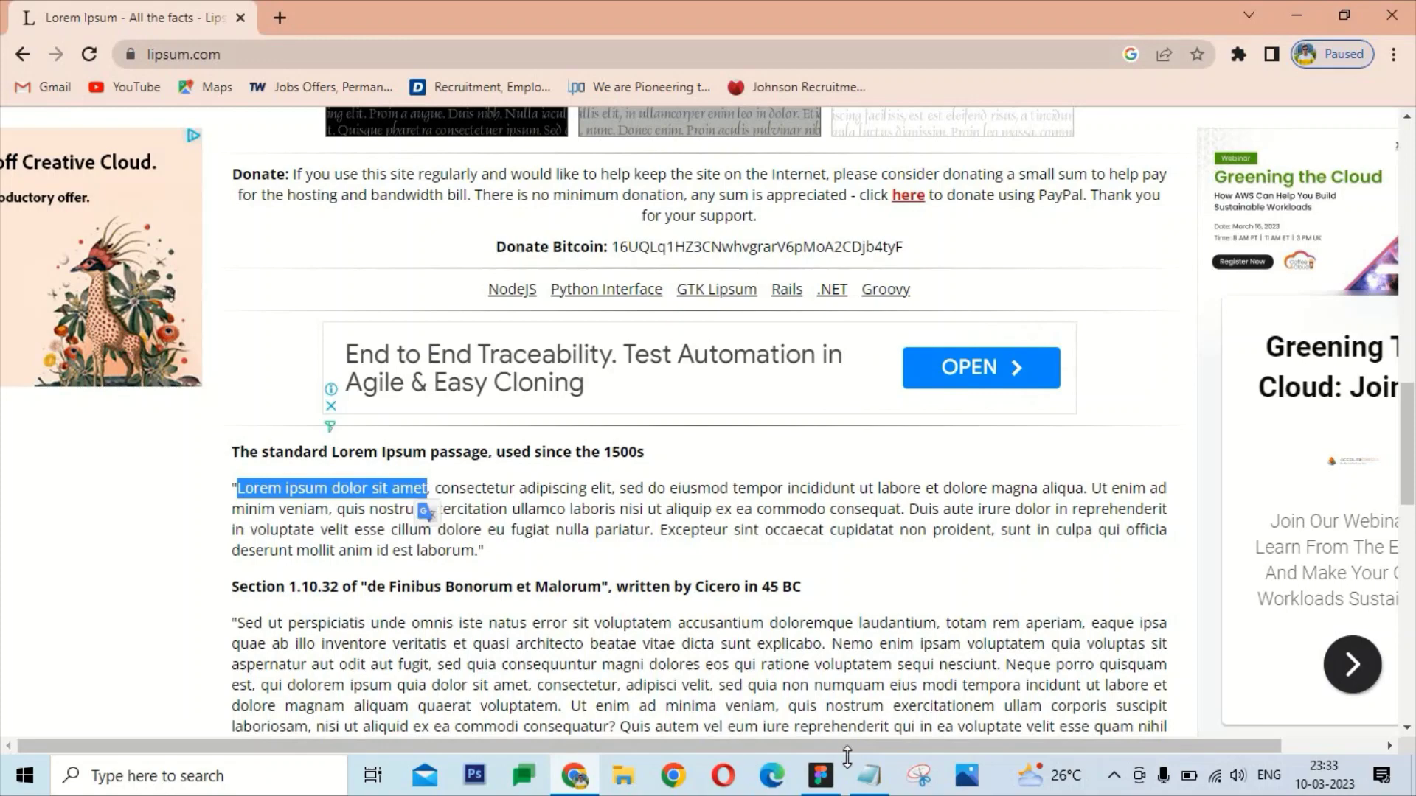
key("ctrl+c")
left_click(820, 775)
key("t")
left_click(626, 517)
key("ctrl+v")
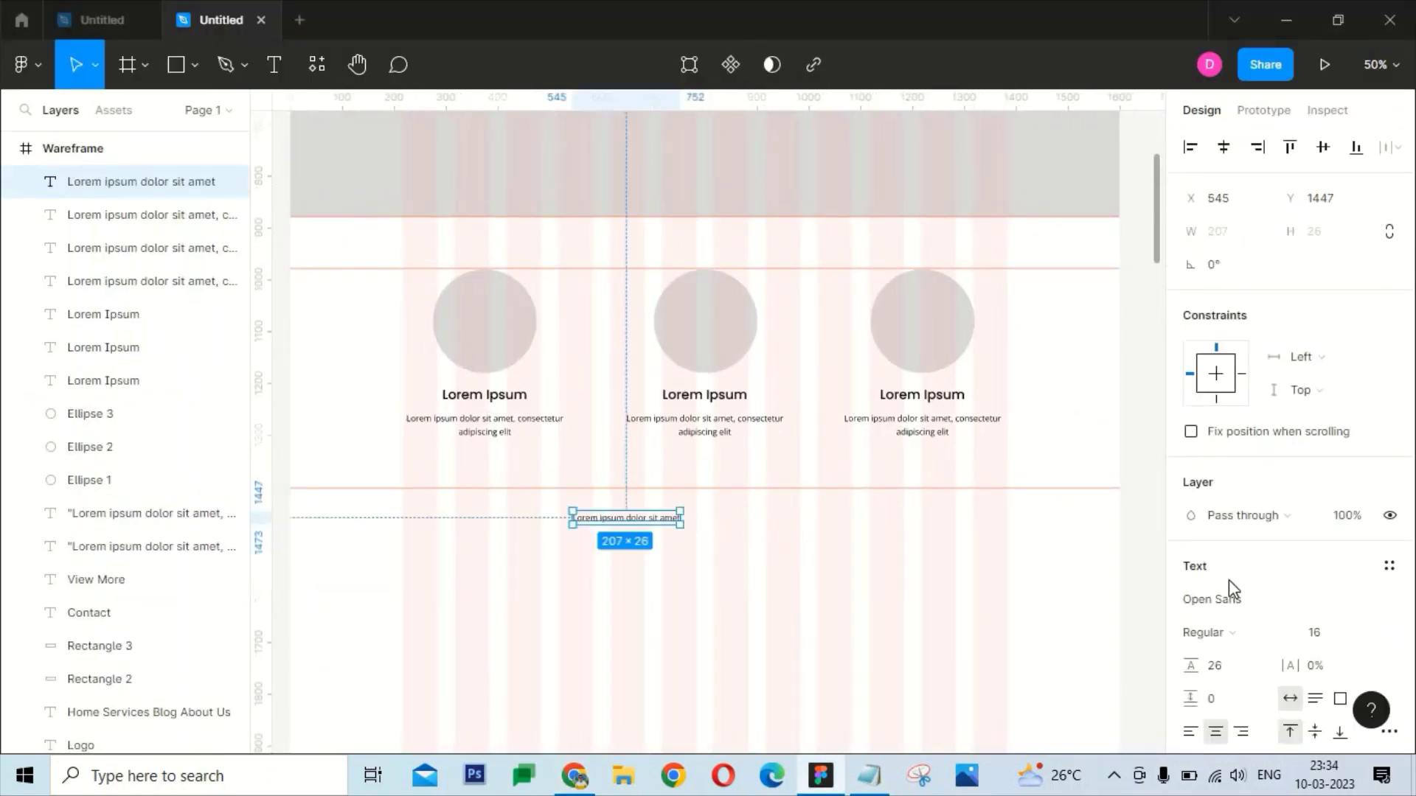
Style the heading Poppins SemiBold 40, centre it in the frame and move it up to the divider
left_click(1243, 603)
key("Return")
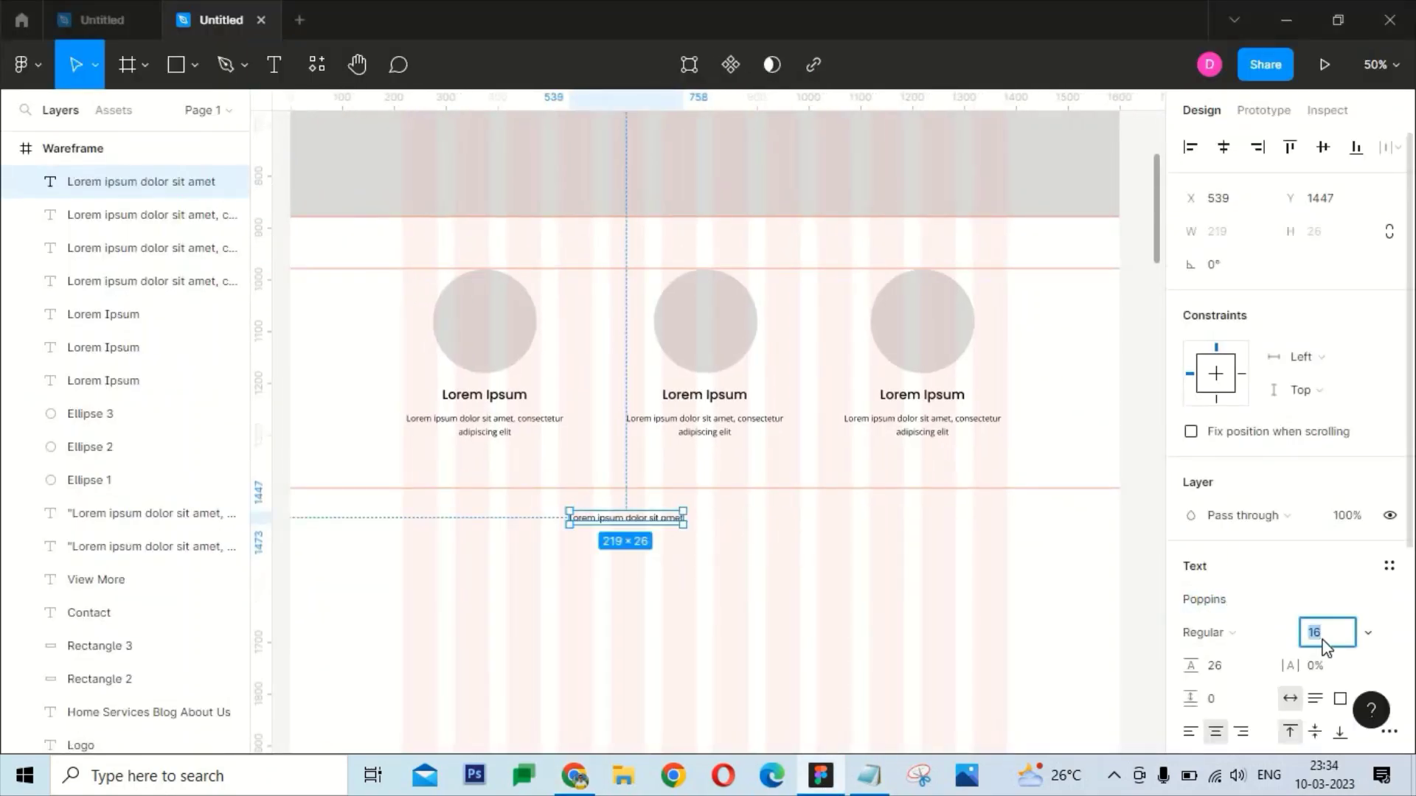
type("40")
key("Return")
left_click(1207, 632)
left_click(1232, 408)
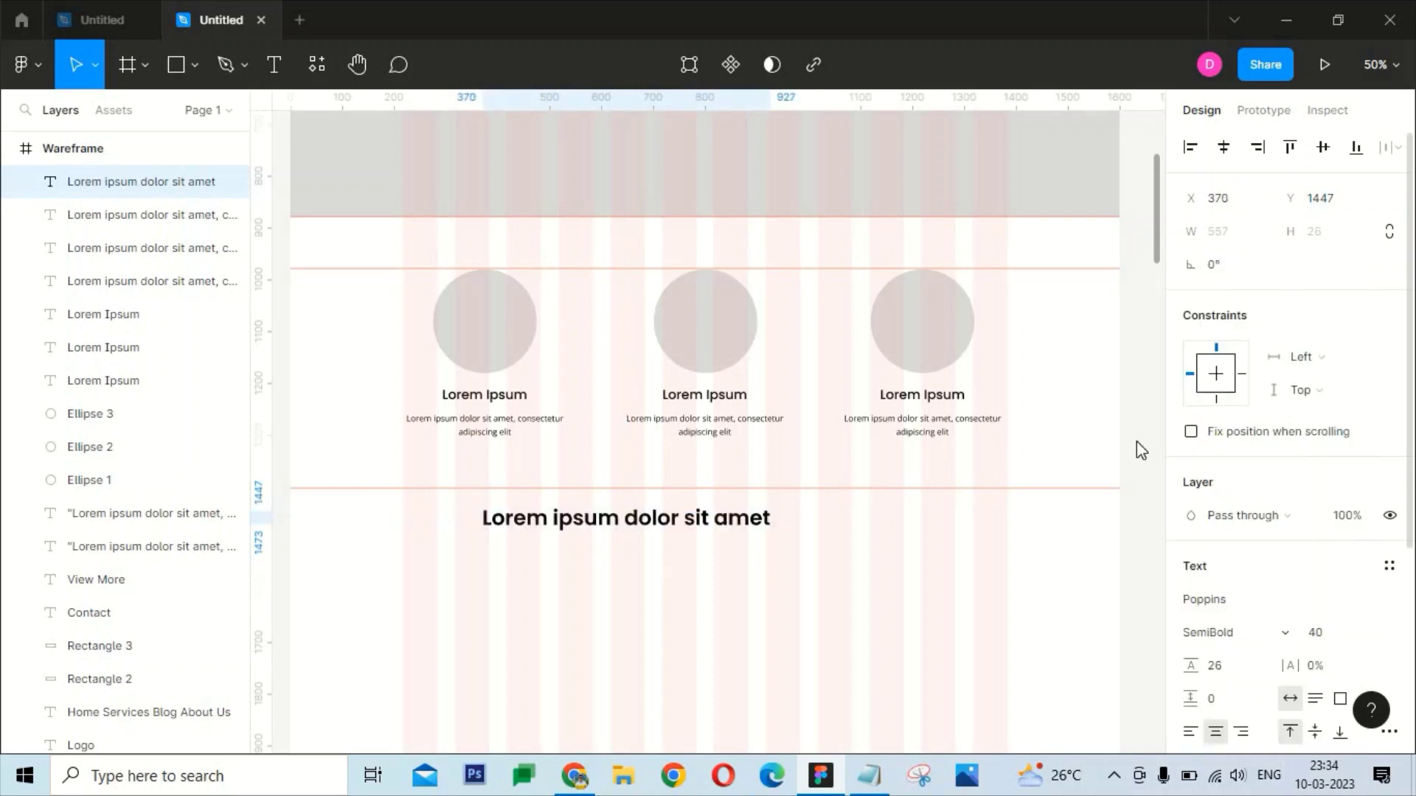
left_click(1221, 151)
left_click_drag(847, 522, 848, 502)
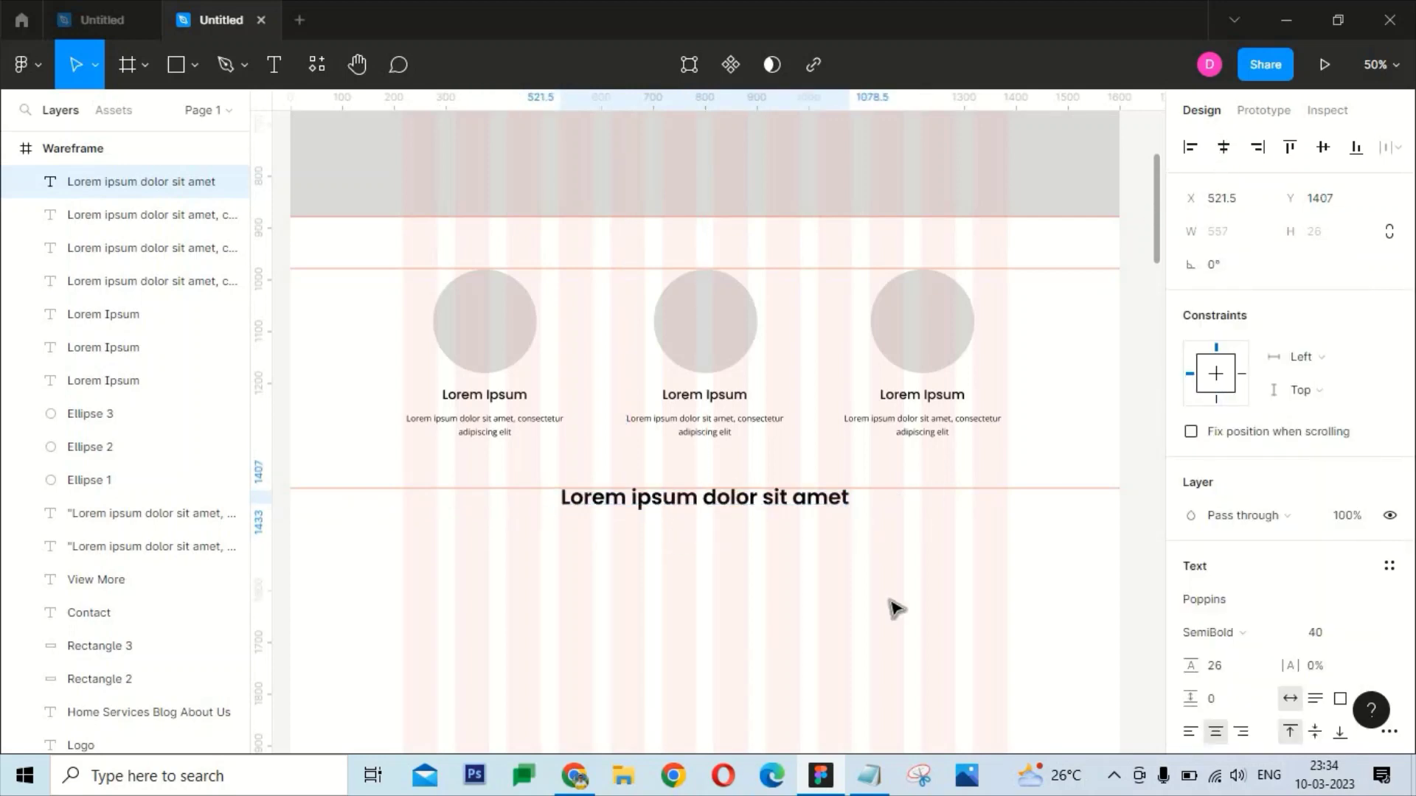
key("Escape")
left_click(177, 65)
scroll(560, 443, "down", 3)
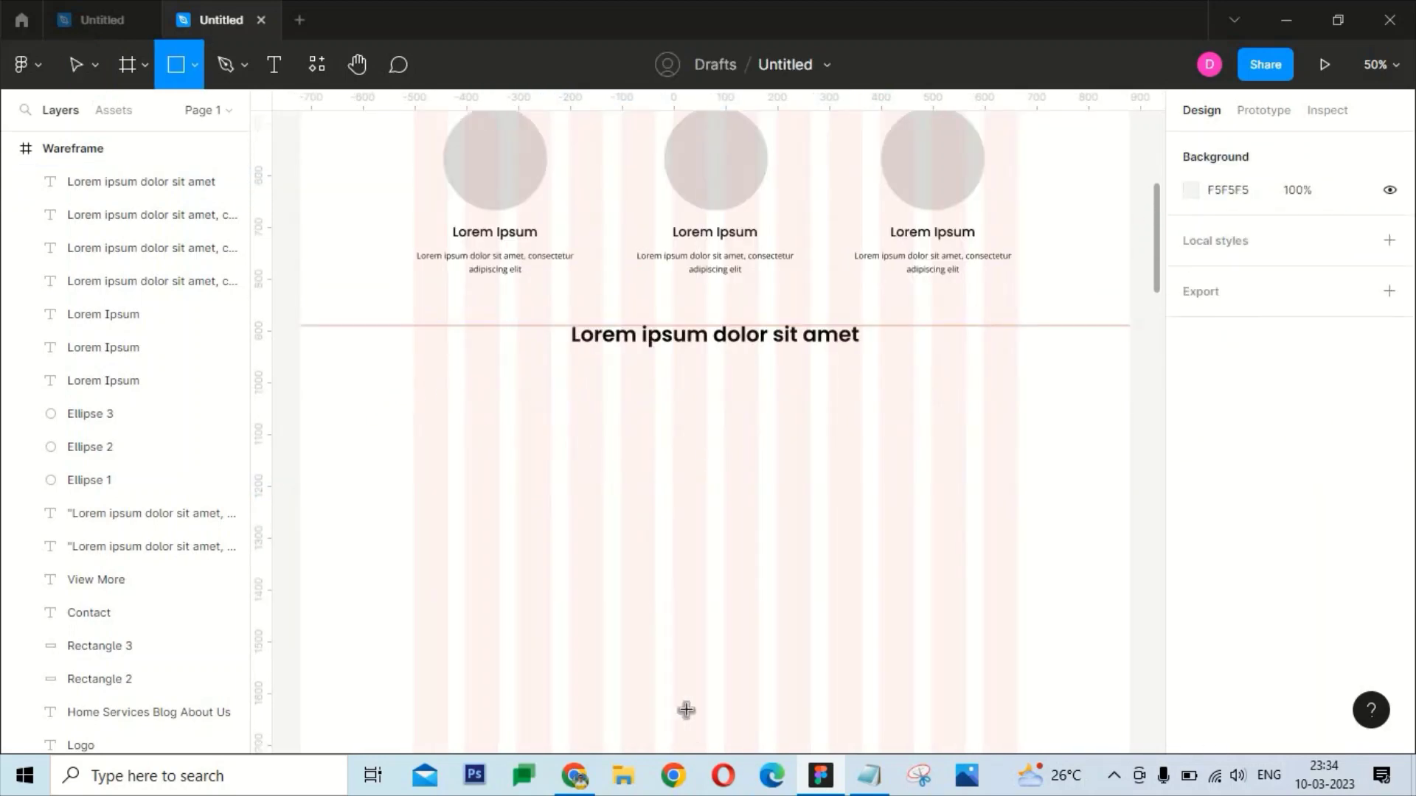
Draw three grey image cards below the heading and copy the Sed ut perspiciatis paragraph
left_click_drag(414, 395, 600, 586)
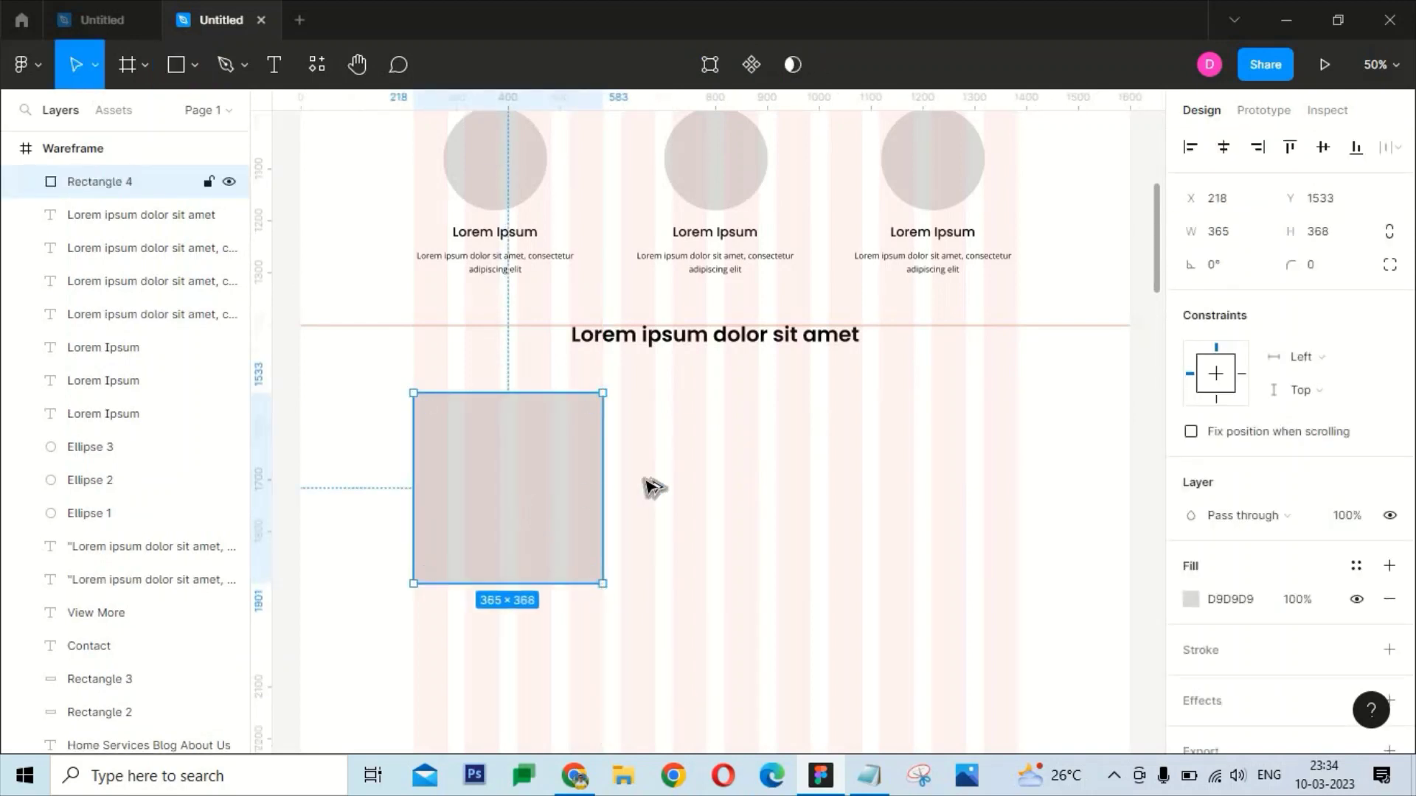
mouse_move(520, 483)
left_mouse_down()
mouse_move(728, 483)
mouse_move(521, 517)
mouse_move(914, 481)
left_mouse_up()
left_click_drag(951, 642, 467, 481)
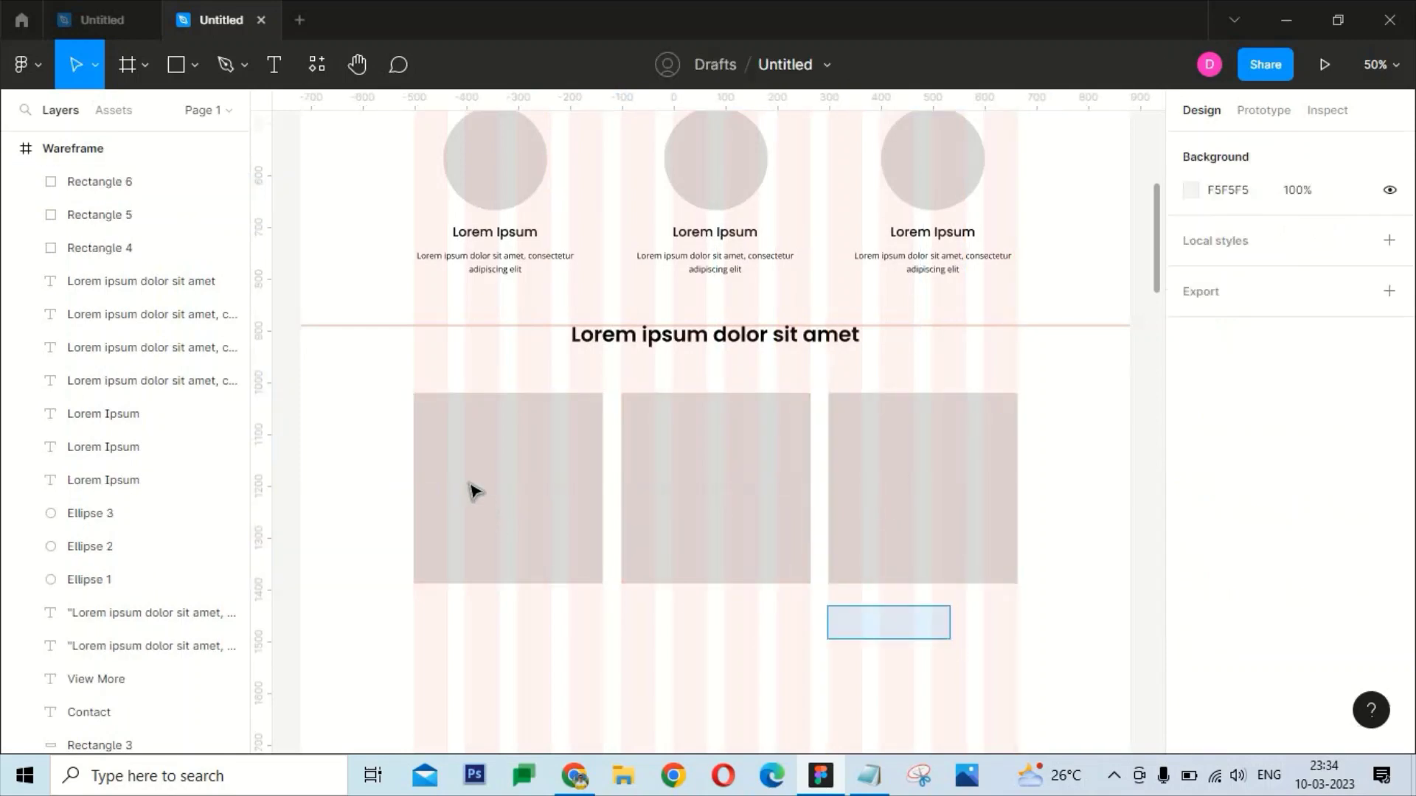
key("alt+Tab")
left_click_drag(239, 621, 401, 662)
key("ctrl+c")
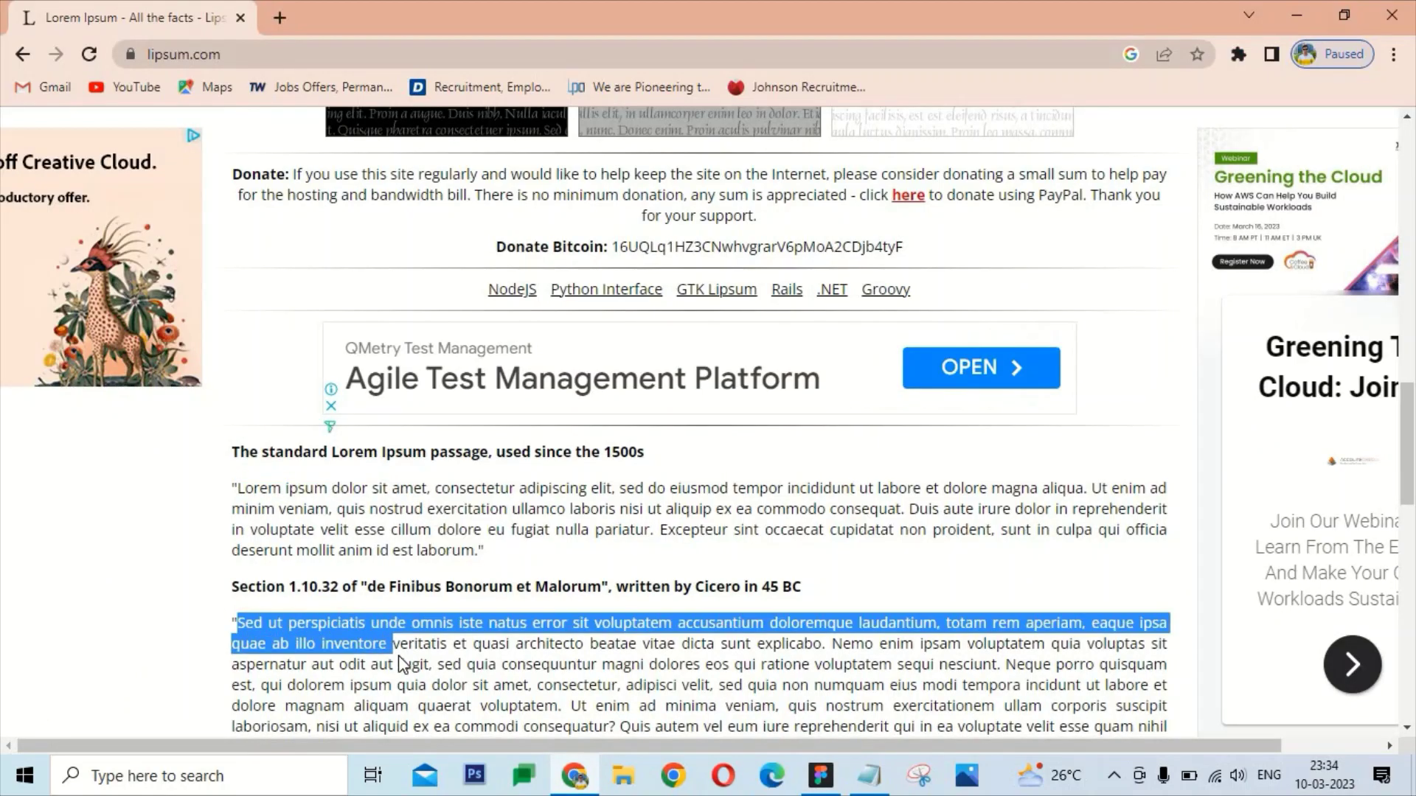
key("alt+Tab")
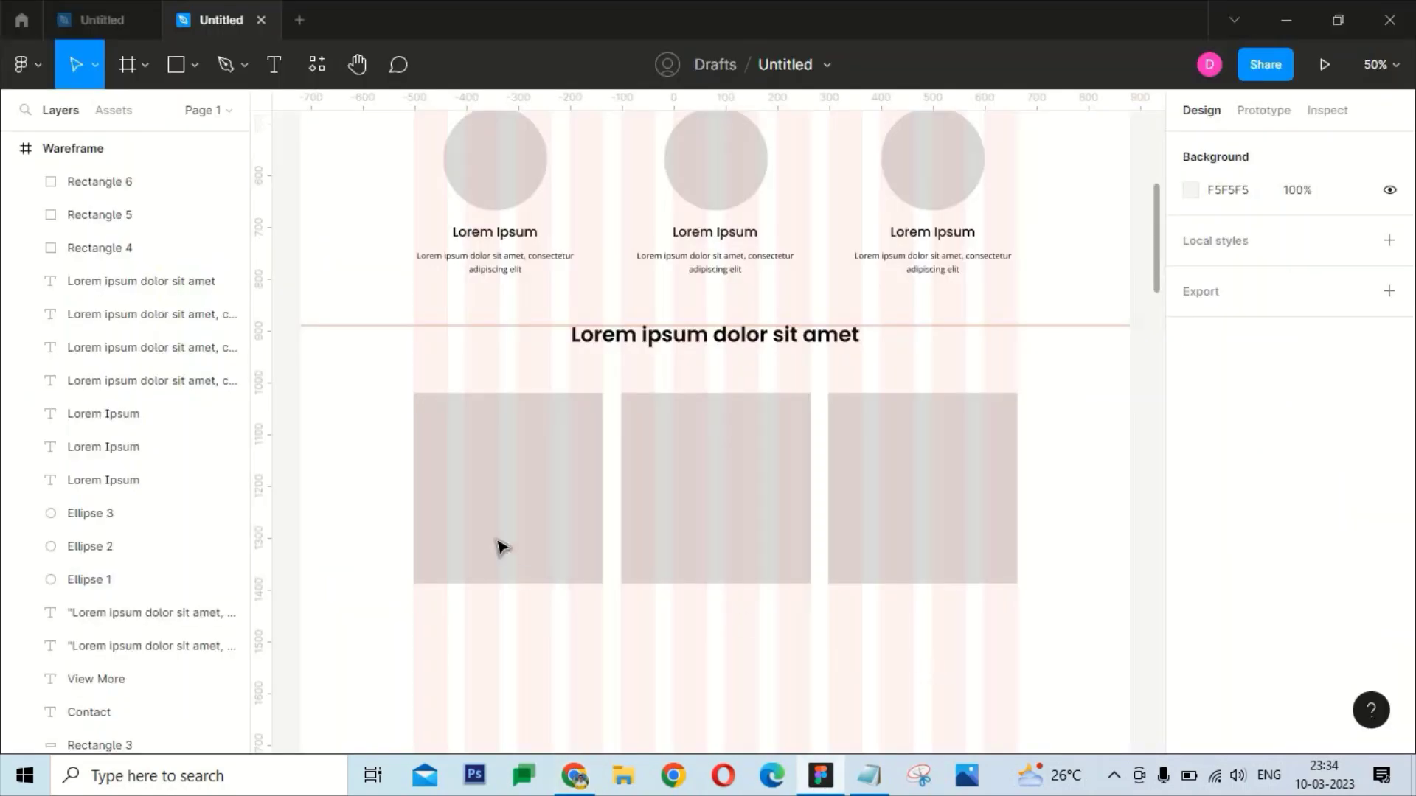
key("shift+Down")
key("shift+Down")
key("shift+Down")
left_click(506, 474)
Paste the paragraph into a text box under the heading as Open Sans Regular 16
key("t")
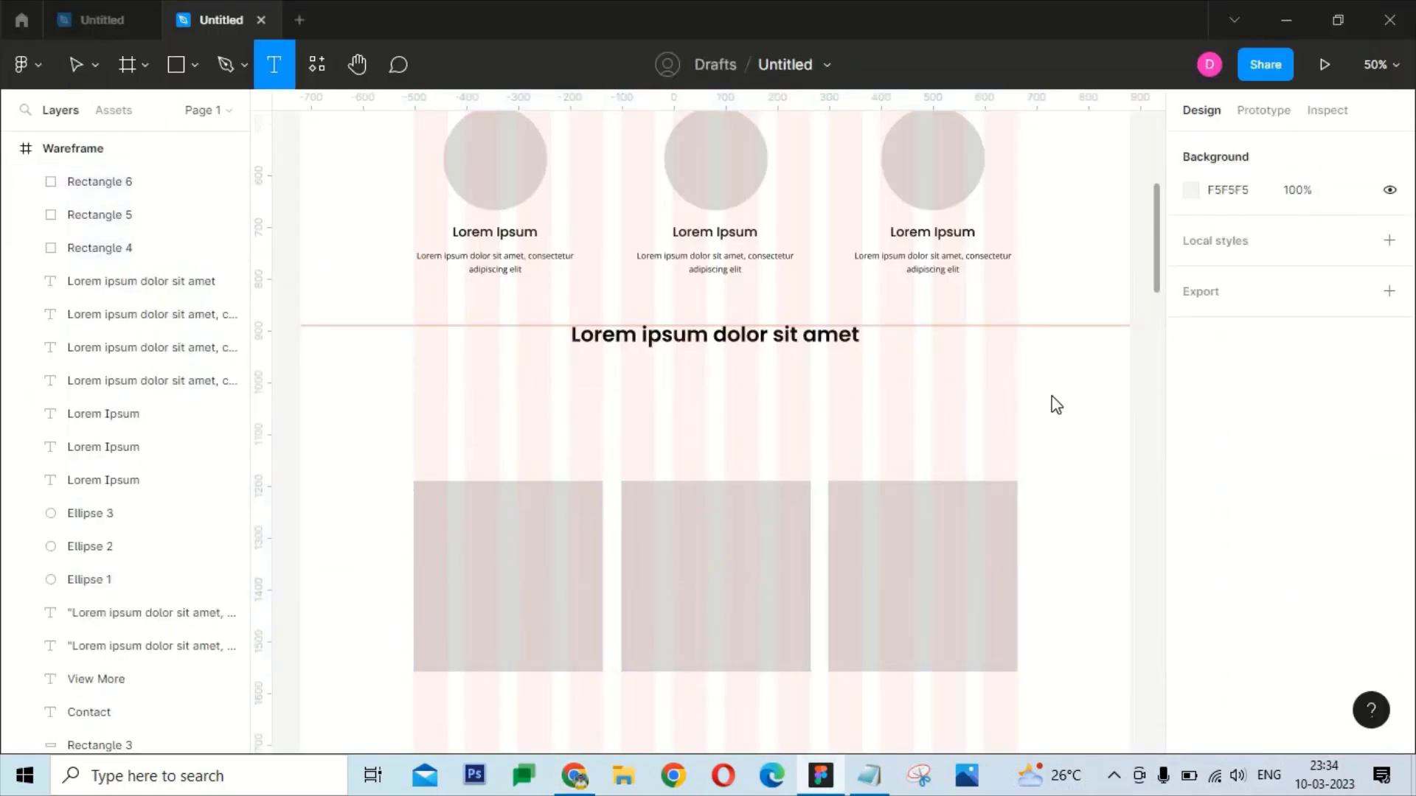
left_click_drag(517, 372, 881, 434)
key("ctrl+v")
key("Escape")
left_click(1247, 599)
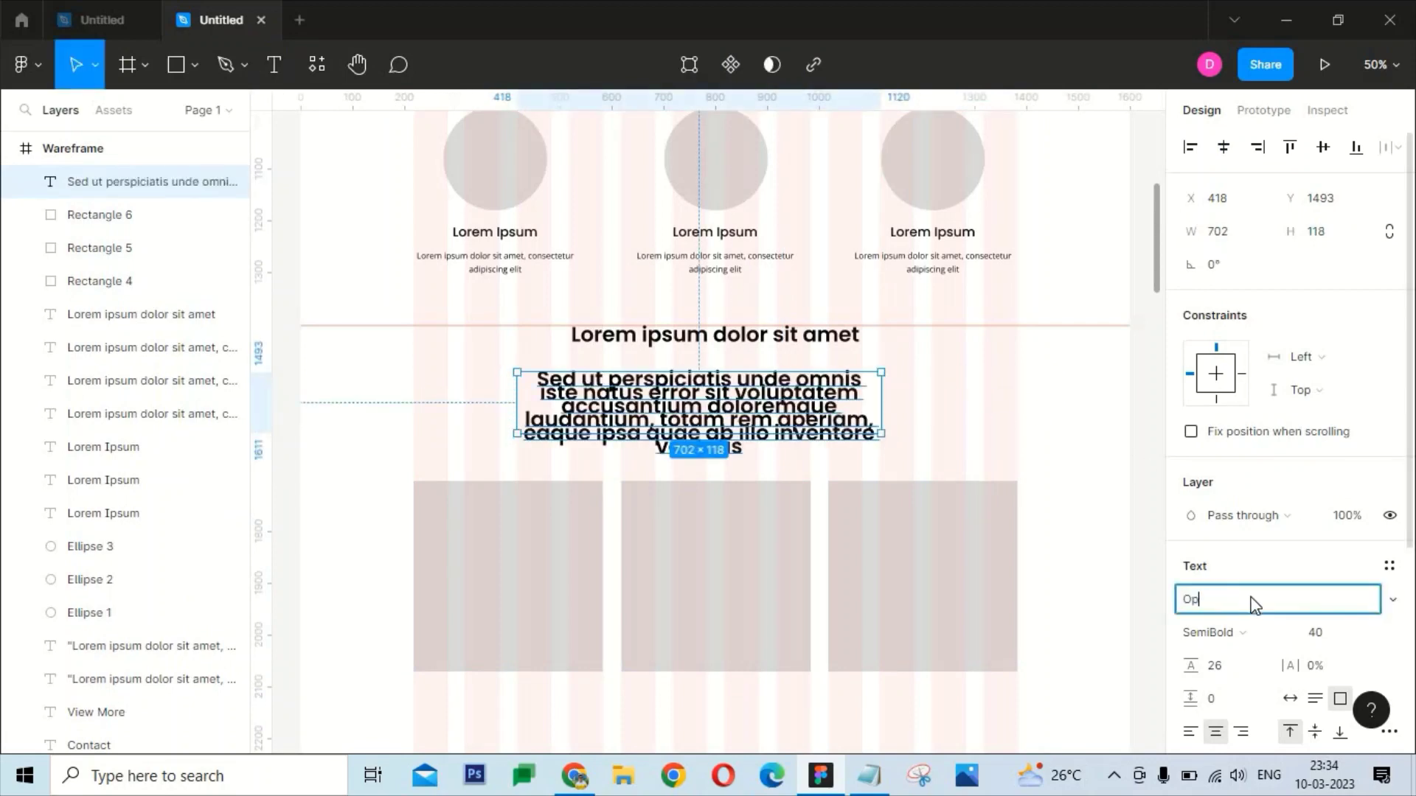
type("Open Sans")
left_click(1234, 636)
left_click(1221, 317)
left_click(1314, 633)
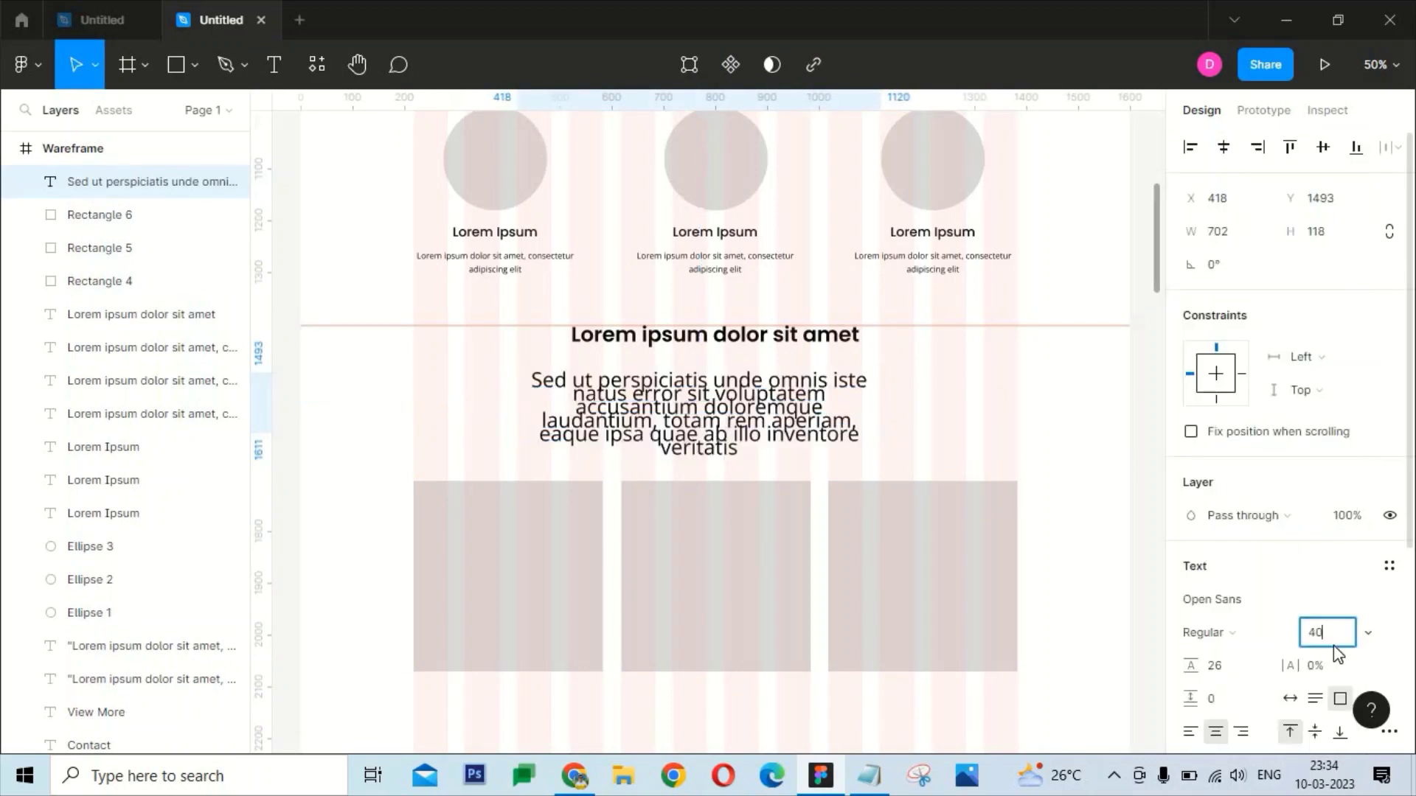
type("16")
key("Return")
Widen the paragraph box evenly and nudge it into place under the heading
left_click_drag(884, 392, 888, 392)
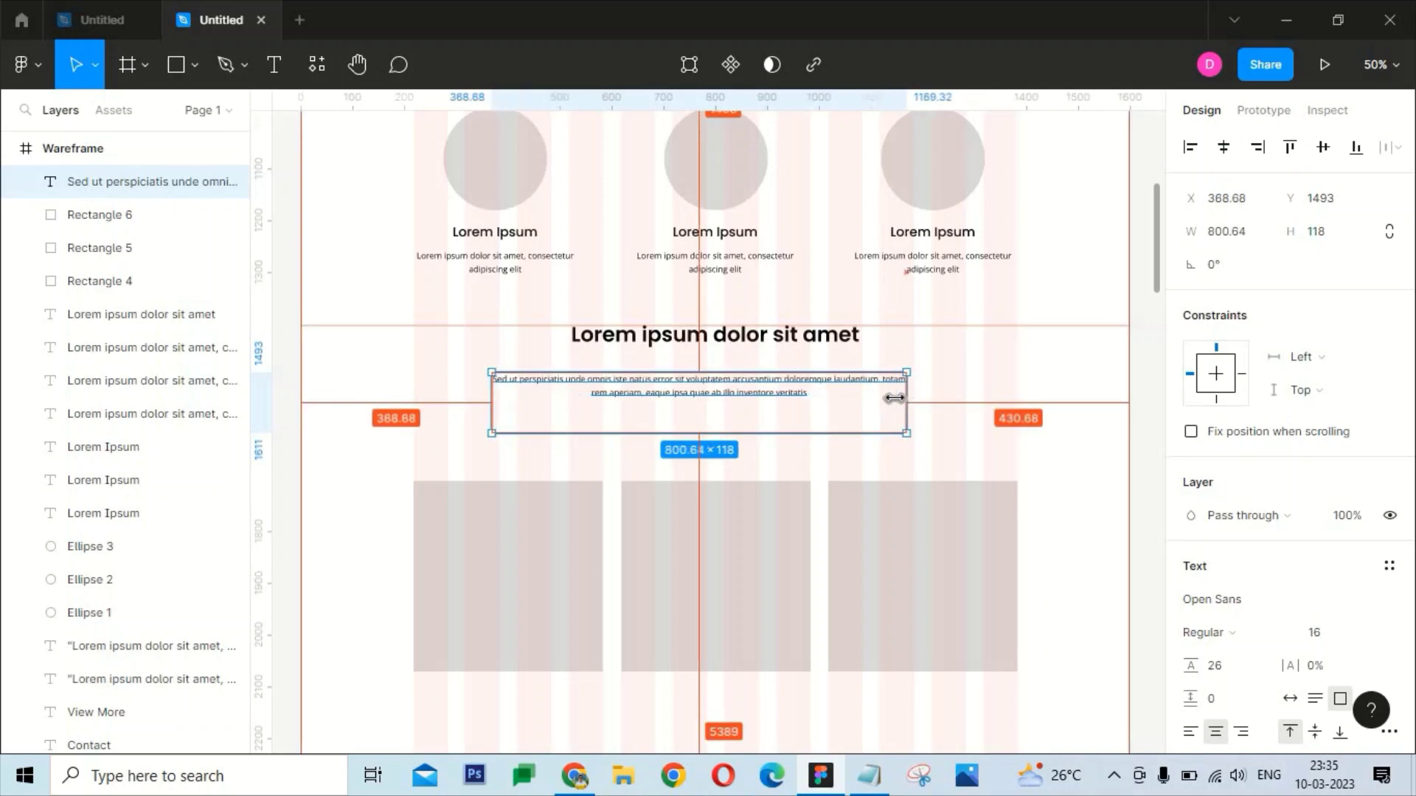
key("shift+Up")
key("shift+Up")
key("shift+Up")
key("shift+Up")
key("shift+Up")
key("shift+Down")
key("shift+Down")
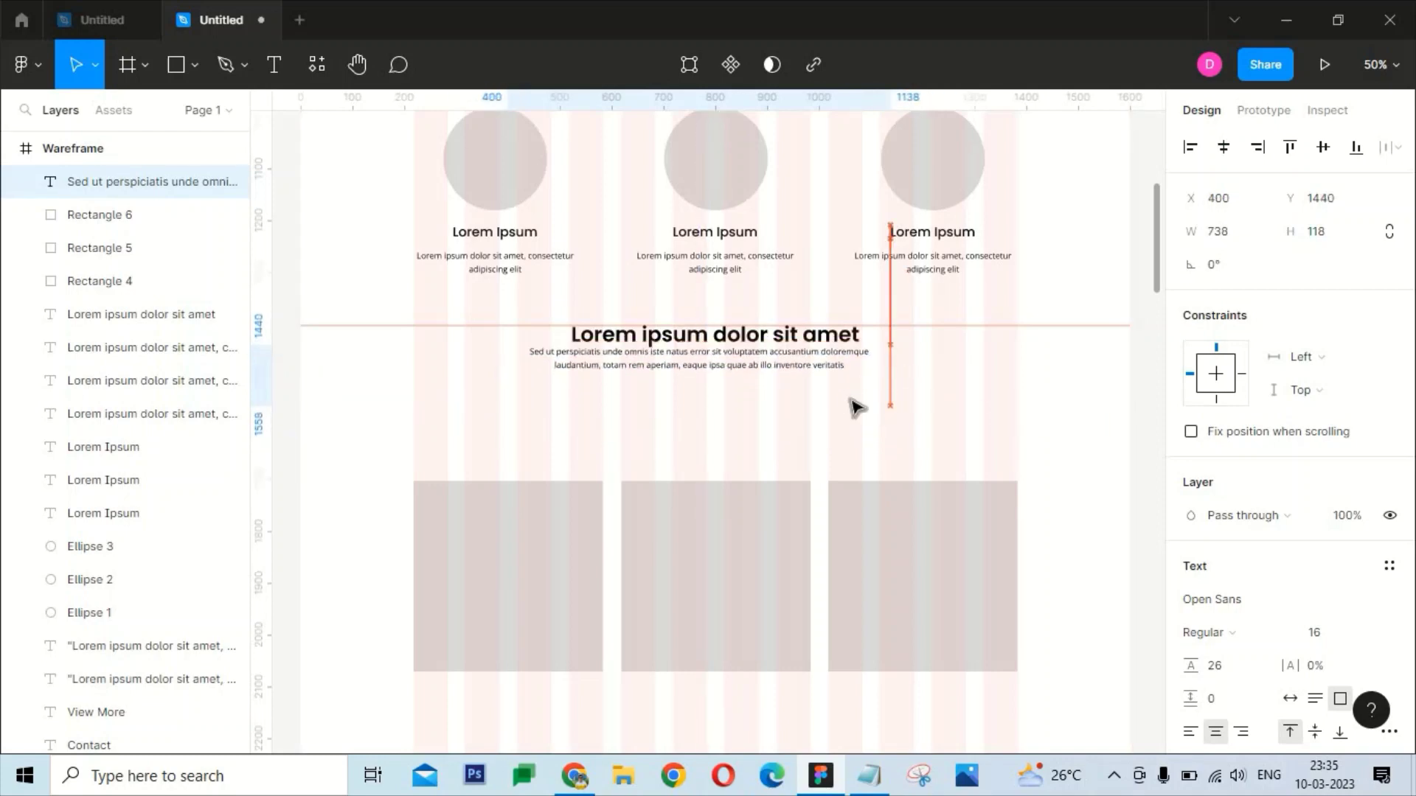
key("shift+Down")
key("shift+Down")
left_click(981, 443)
Move the three image cards up to sit just below the paragraph
left_click_drag(992, 649, 531, 563)
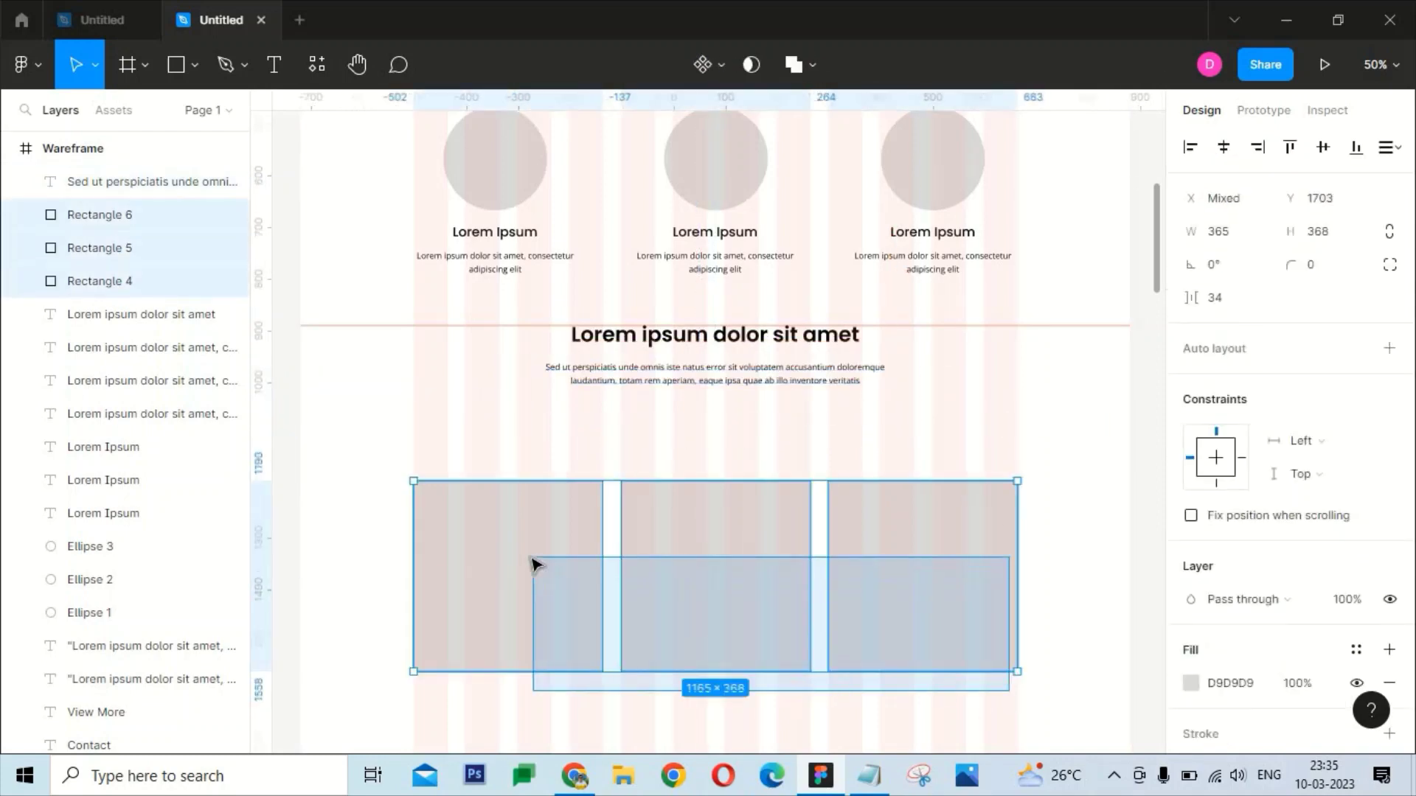
key("shift+Up")
key("shift+Up")
key("shift+Up")
key("shift+Up")
key("shift+Up")
key("shift+Up")
key("shift+Up")
key("shift+Down")
key("shift+Down")
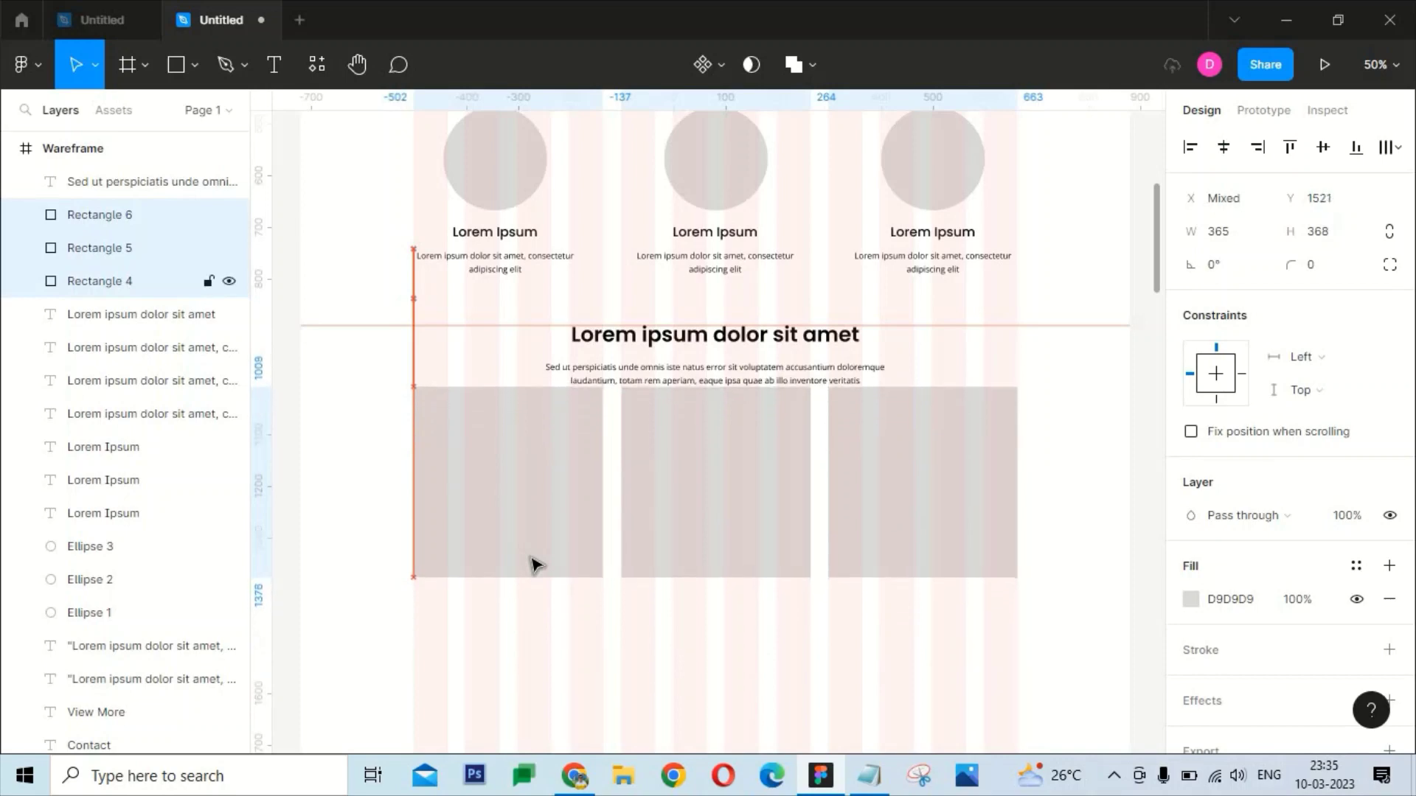
key("shift+Down")
key("shift+Down")
key("shift+Down")
key("Down")
key("Down")
key("Down")
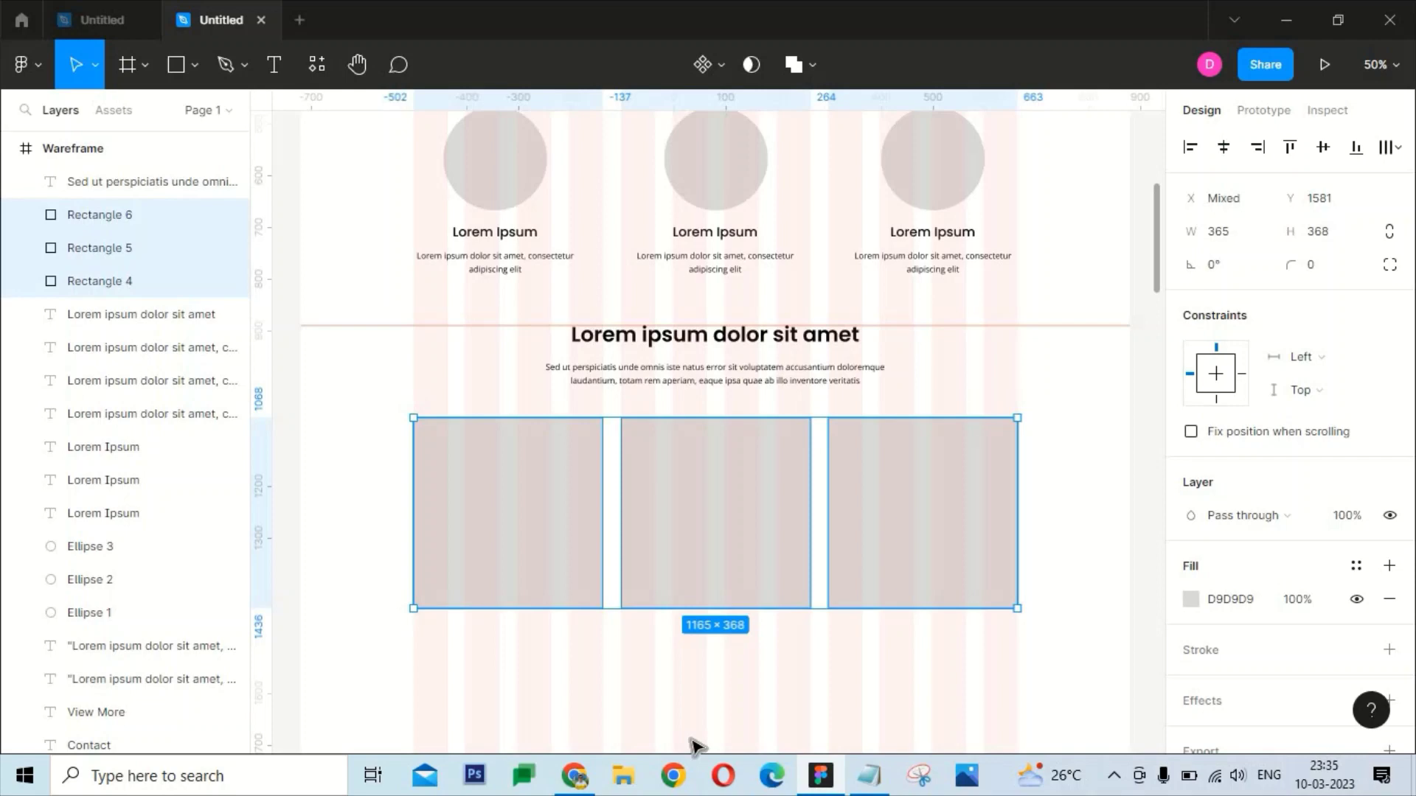
Copy the Lorem Ipsum title and caption under each card and place a small square below the first
mouse_move(476, 312)
left_mouse_down()
mouse_move(456, 238)
mouse_move(508, 664)
left_mouse_up()
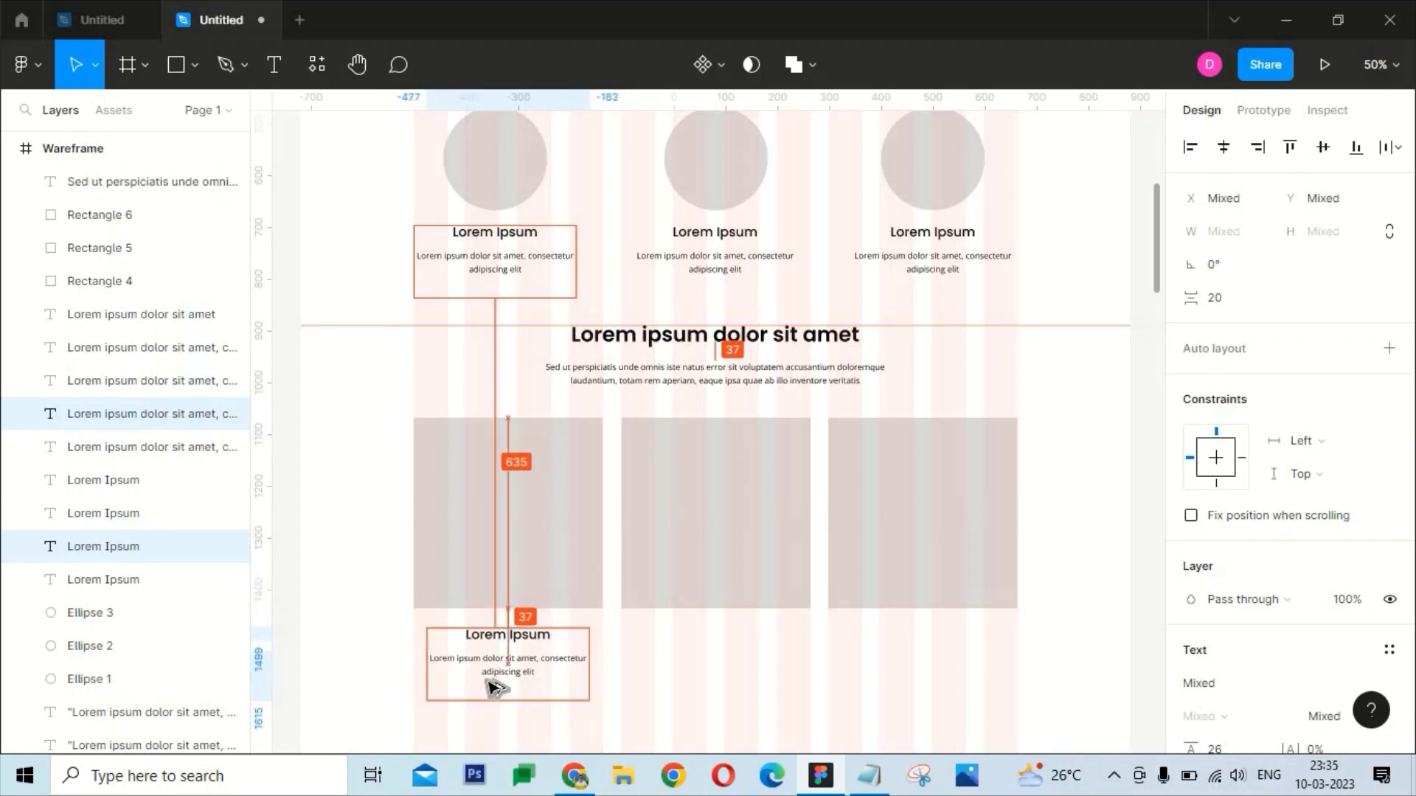
key("shift+Down")
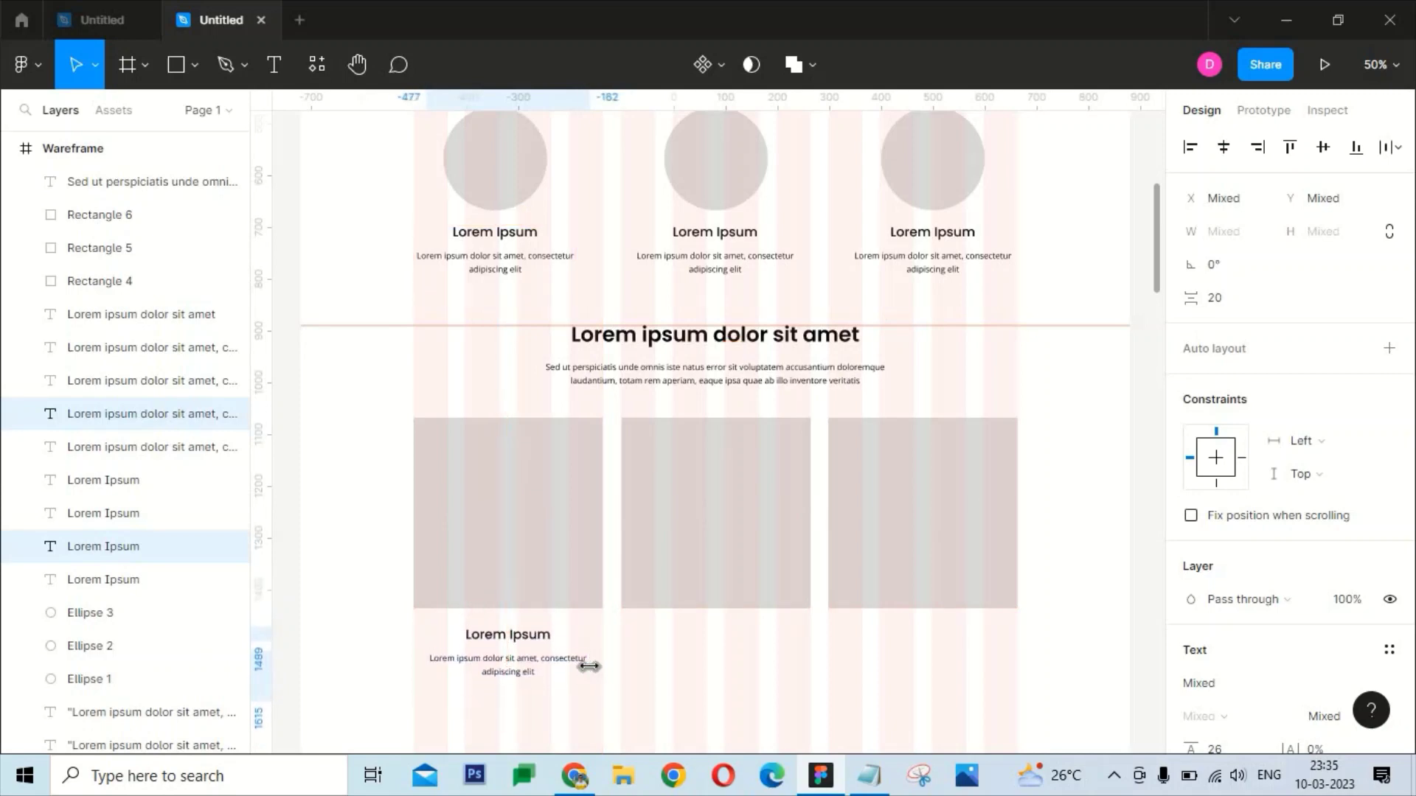
left_click_drag(520, 668, 930, 651)
left_click(1059, 594)
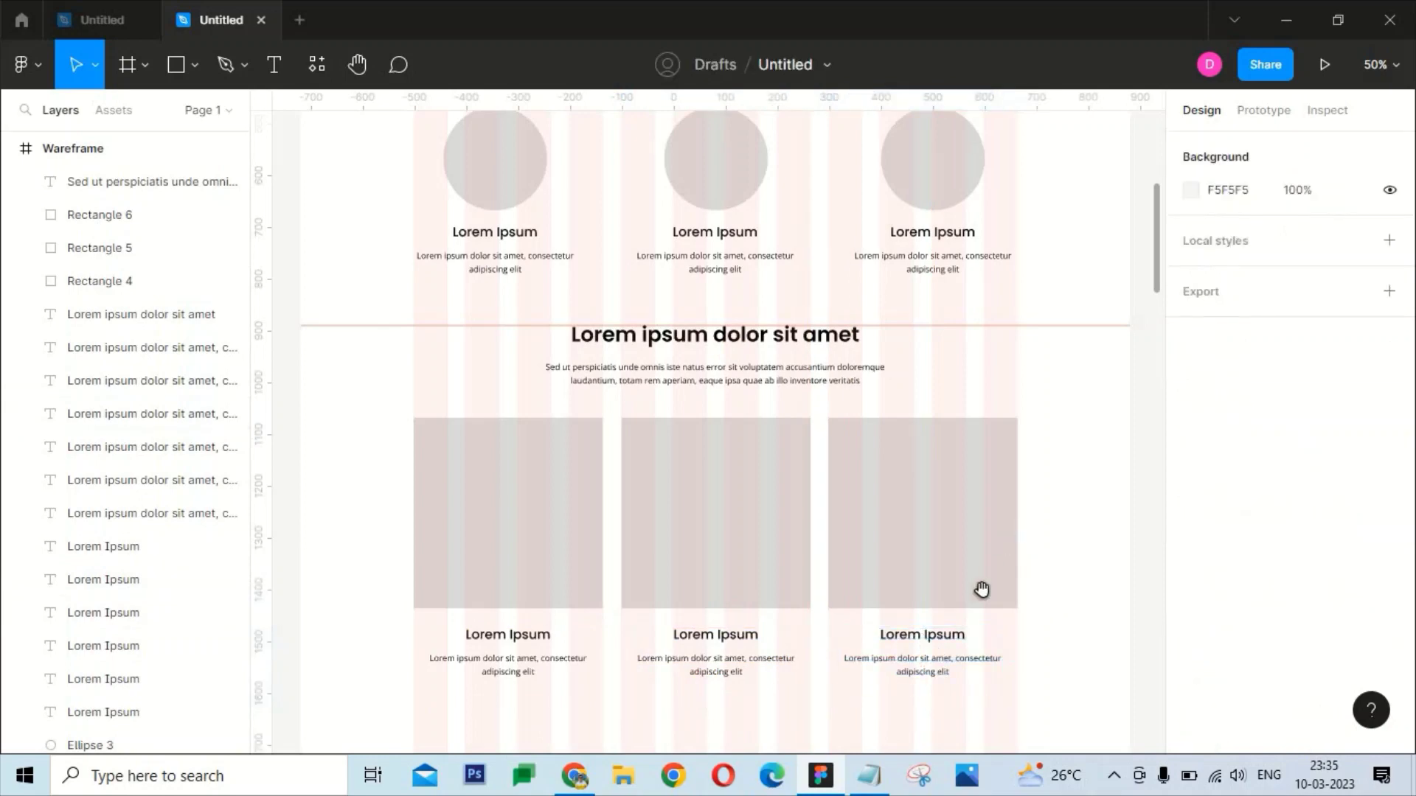
scroll(981, 591, "down", 5)
left_click(176, 64)
left_click(536, 530)
left_click_drag(573, 555, 502, 445)
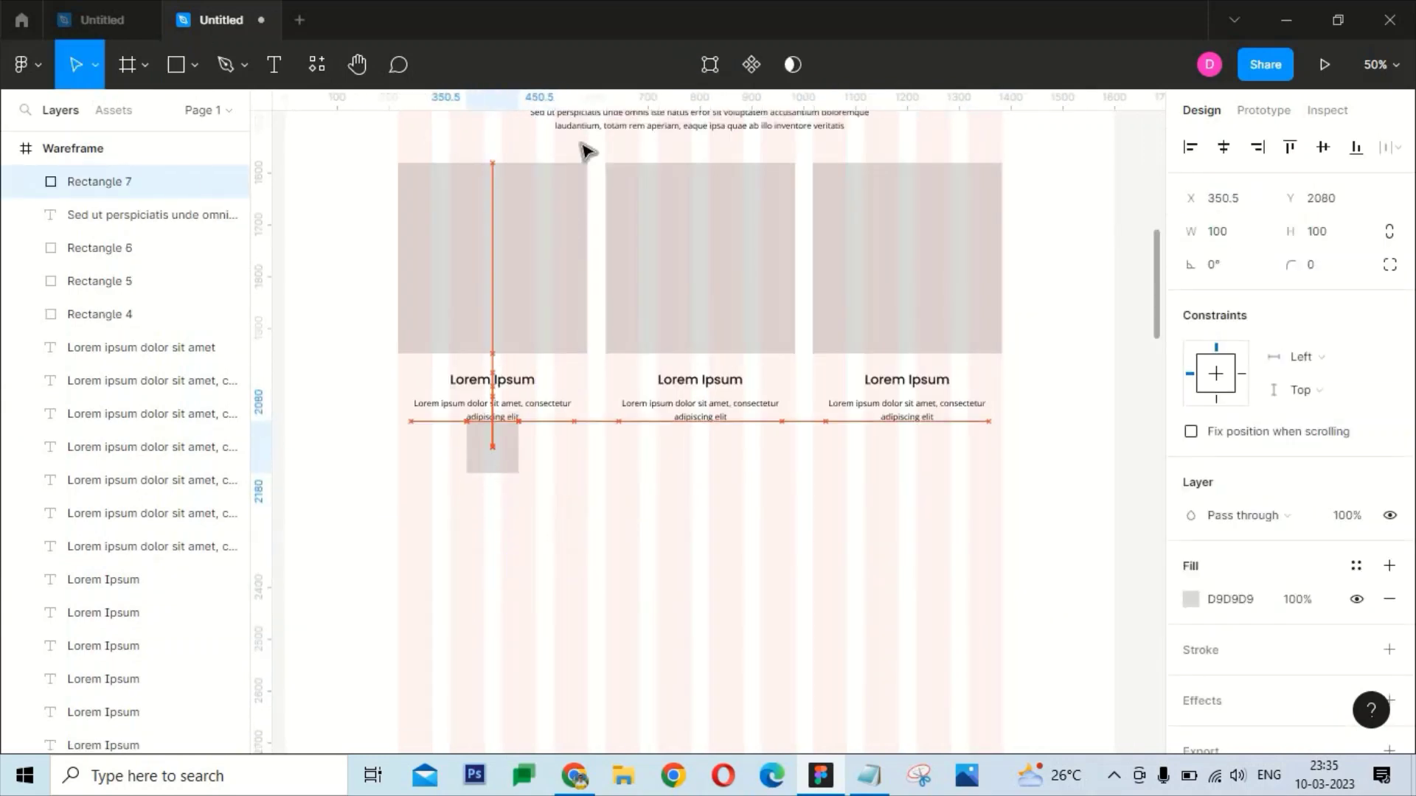
Delete the stray square and try a lighter grey fill on the three image cards
key("Delete")
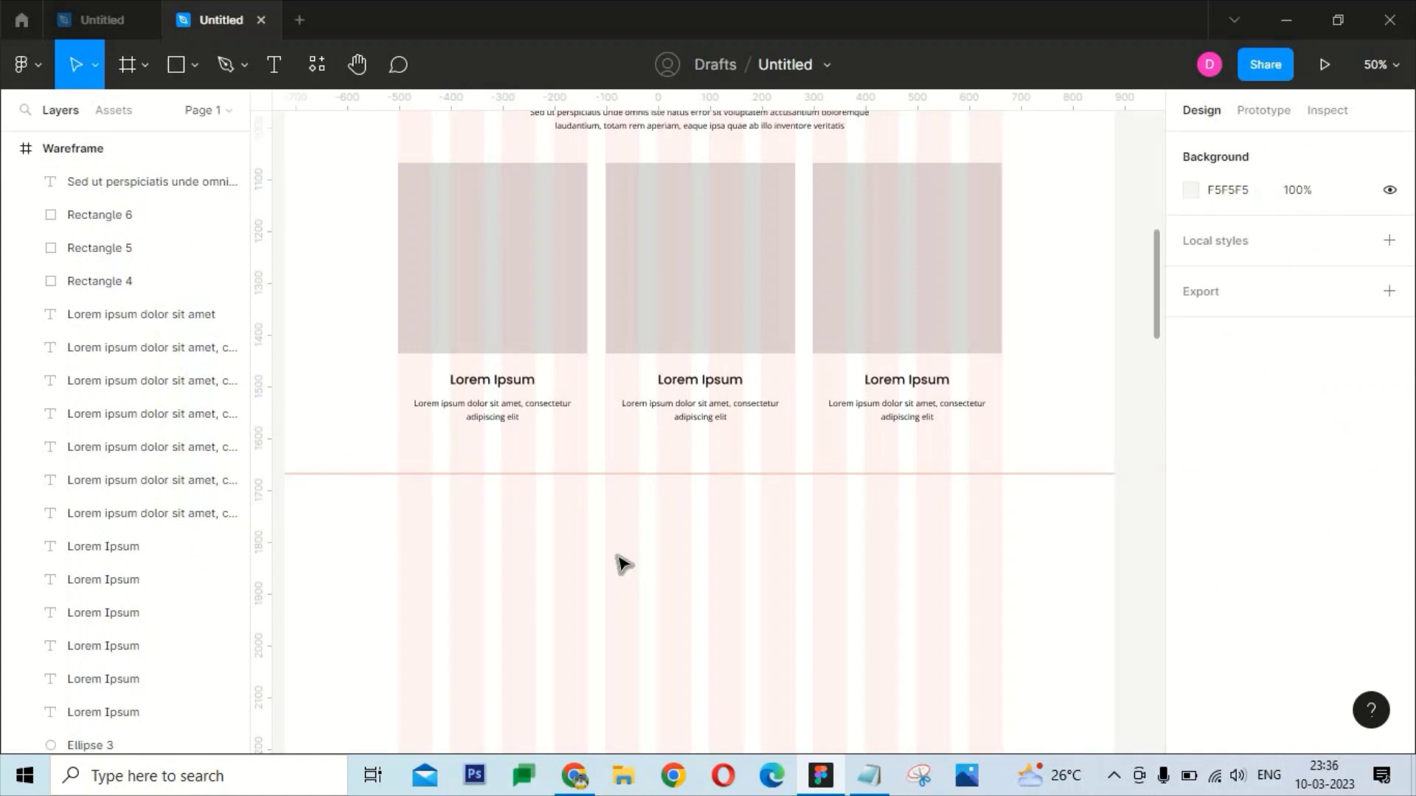
left_click(461, 215)
left_click(700, 243, "shift")
left_click(910, 263, "shift")
left_click(1191, 599)
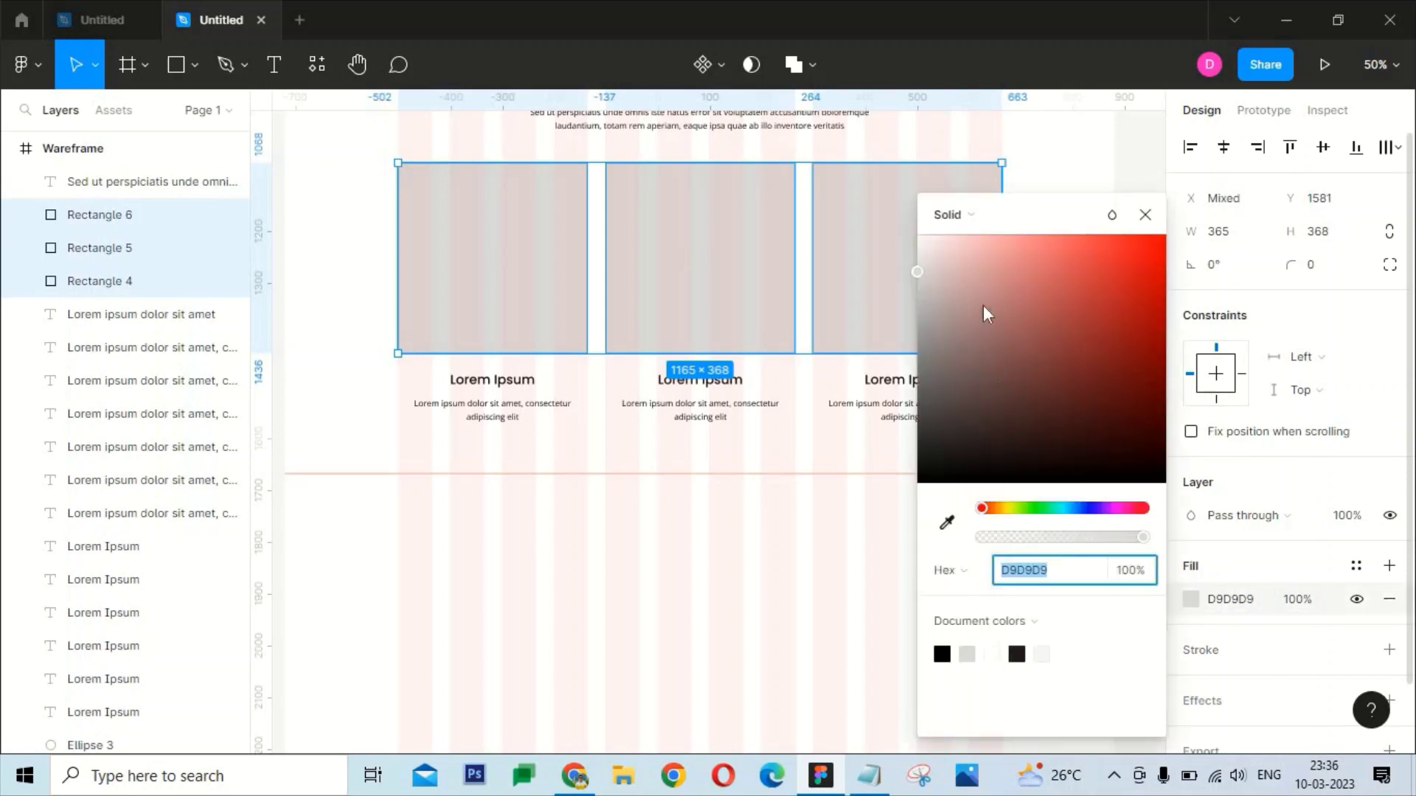
left_click_drag(916, 272, 917, 247)
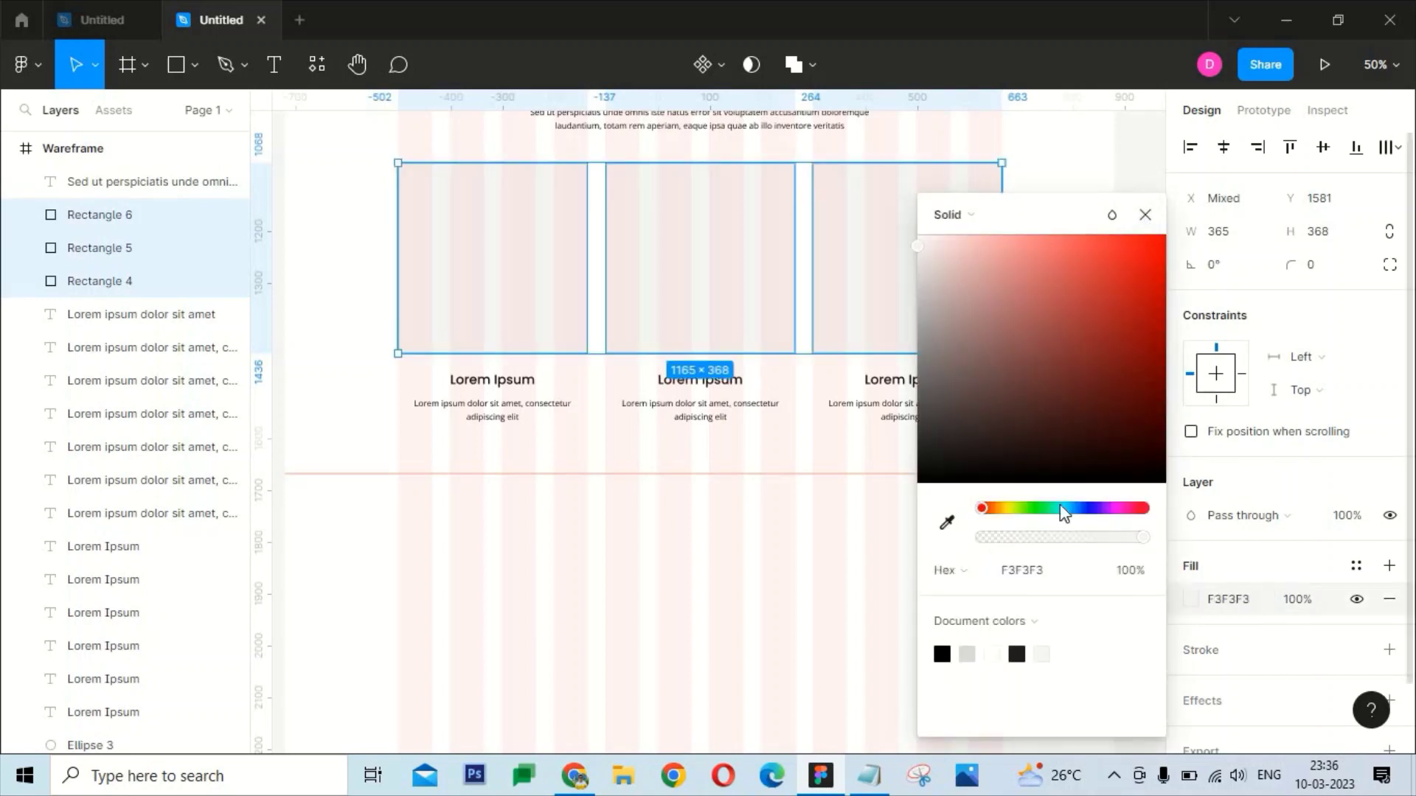
left_click(1144, 215)
Apply the same lighter fill to the feature circles
scroll(1006, 462, "up", 5)
scroll(1069, 420, "up", 5)
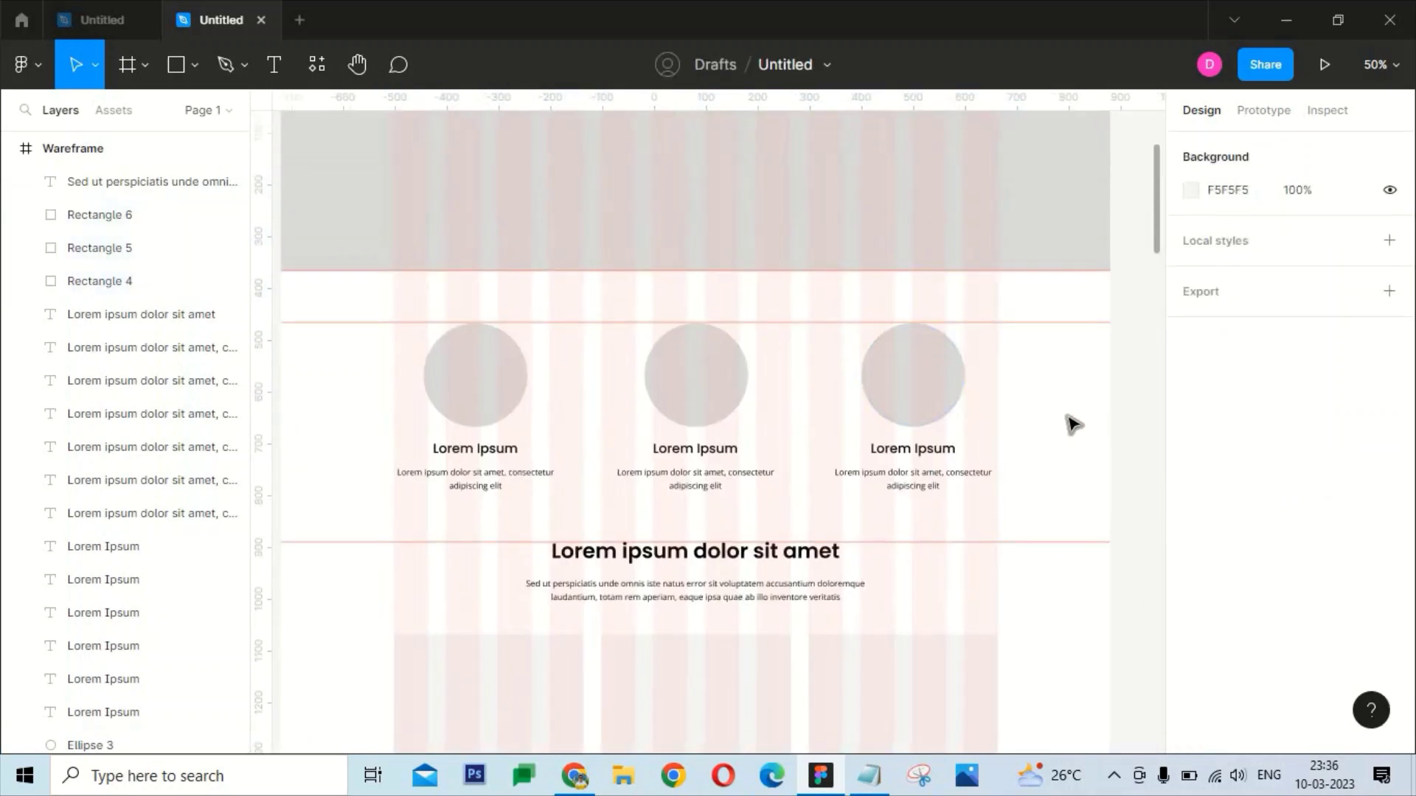
left_click_drag(1066, 411, 496, 182)
left_click(1264, 609)
type("F3F3F3")
left_click(1141, 525)
scroll(1077, 480, "up", 3)
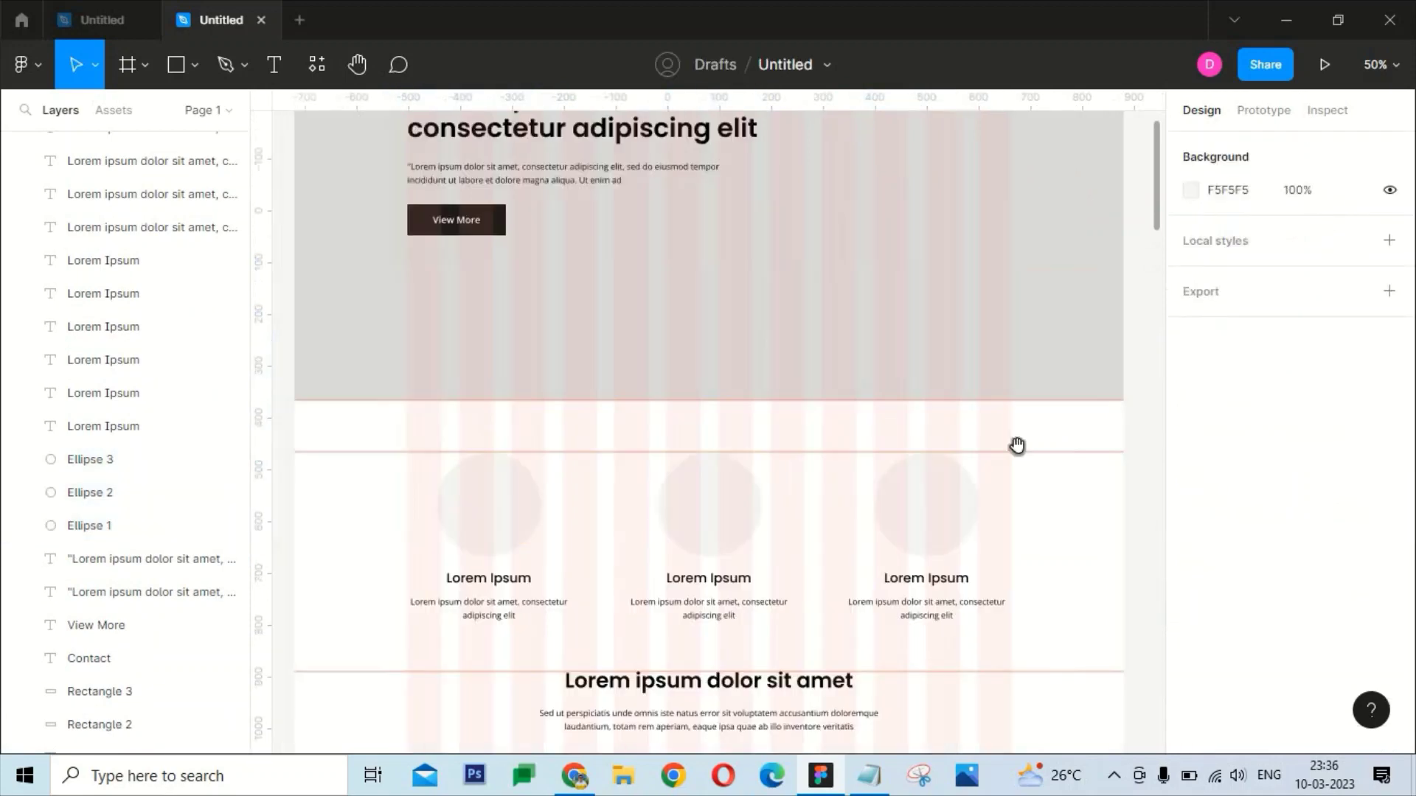
scroll(1018, 445, "up", 1)
Hide the layout grids with Ctrl+Shift+4 and undo the lighter fills, restoring the original grey
key("ctrl+shift+4")
scroll(1003, 516, "down", 5)
scroll(999, 472, "up", 2)
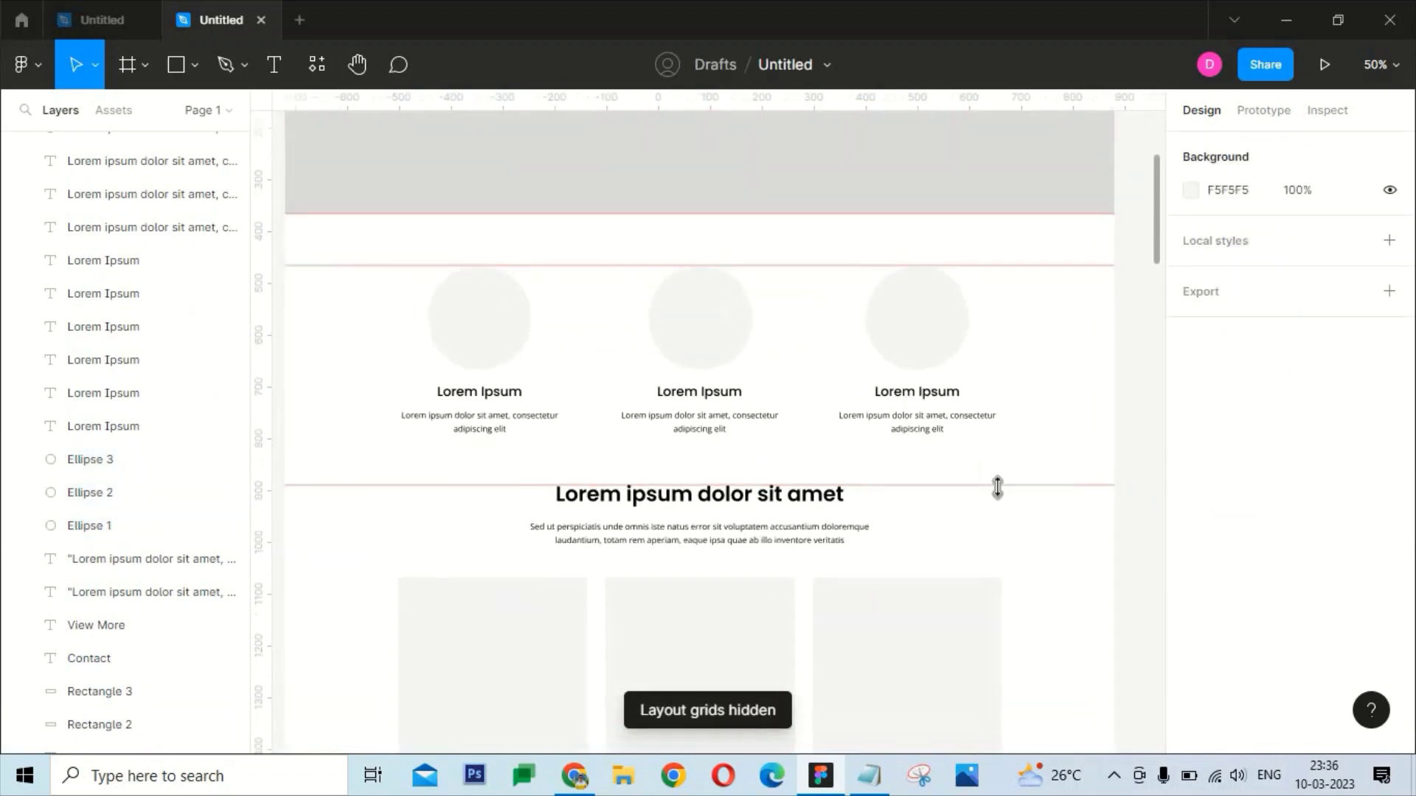
key("ctrl+z")
key("ctrl+z")
left_click(1036, 464)
scroll(1033, 561, "up", 3)
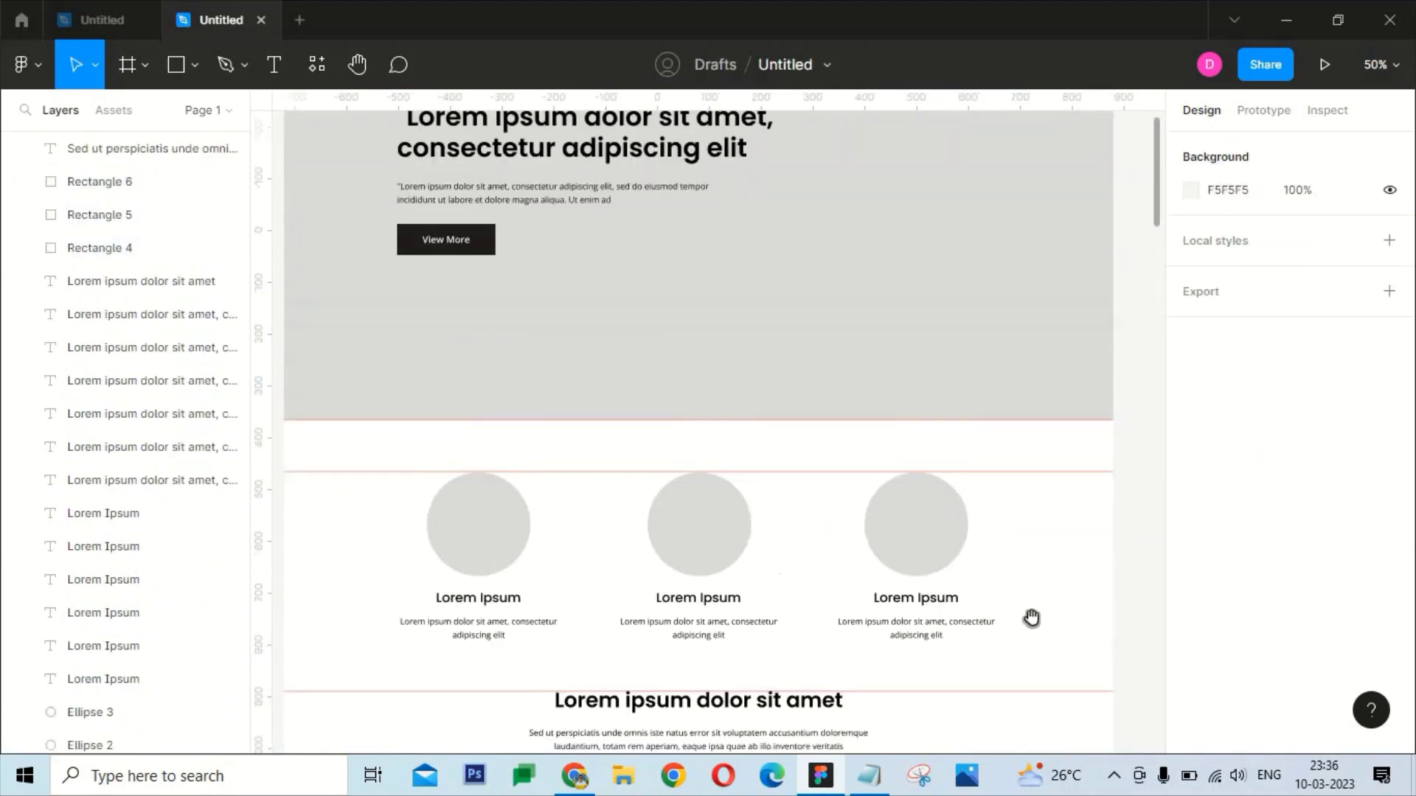
scroll(1011, 443, "down", 5)
scroll(981, 442, "down", 4)
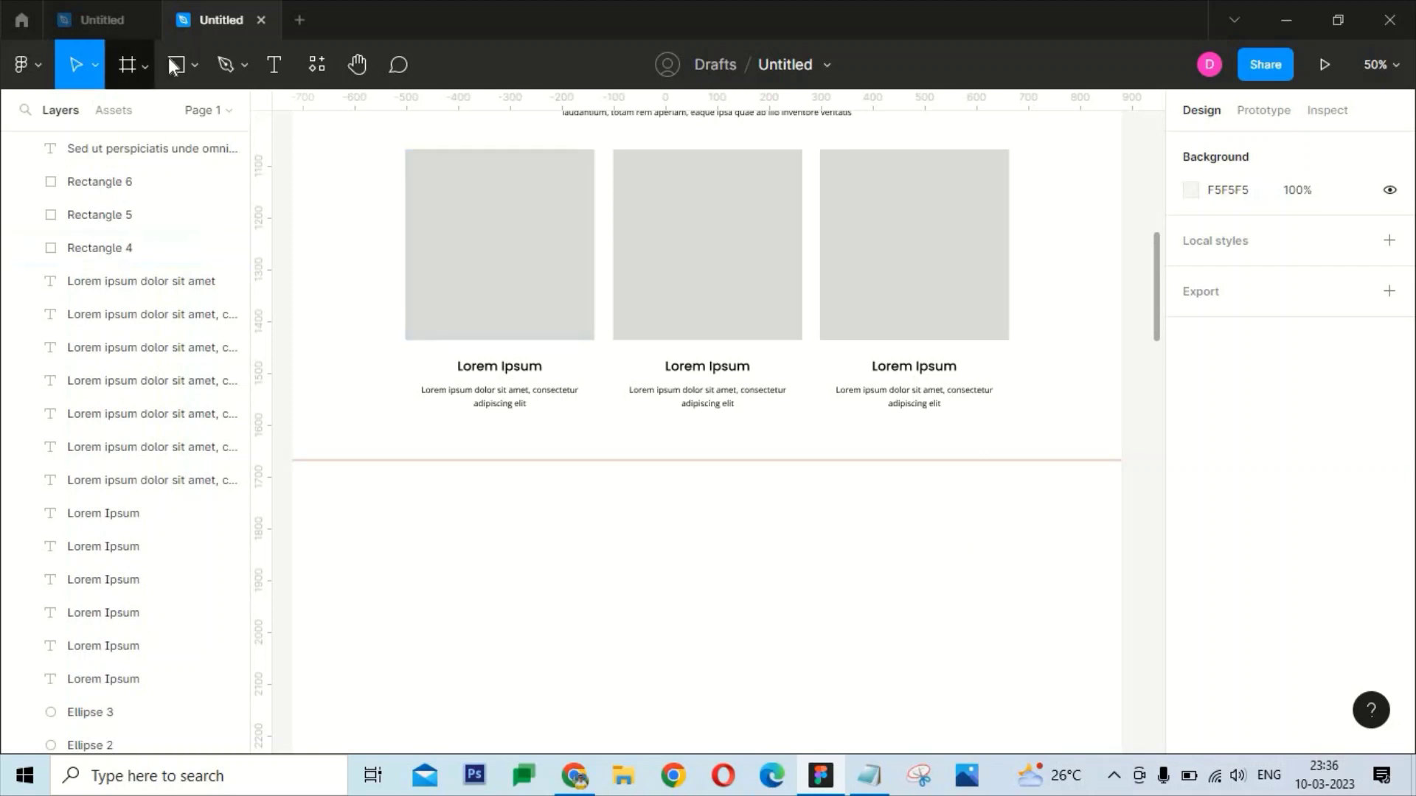
Draw a full-width grey rectangle under the image cards and lock Rectangle 7 in Layers
left_click(175, 65)
scroll(322, 335, "down", 3)
scroll(347, 317, "left", 2)
mouse_move(366, 303)
left_mouse_down()
mouse_move(1133, 623)
mouse_move(1037, 643)
left_mouse_up()
scroll(844, 521, "down", 2)
left_click(208, 182)
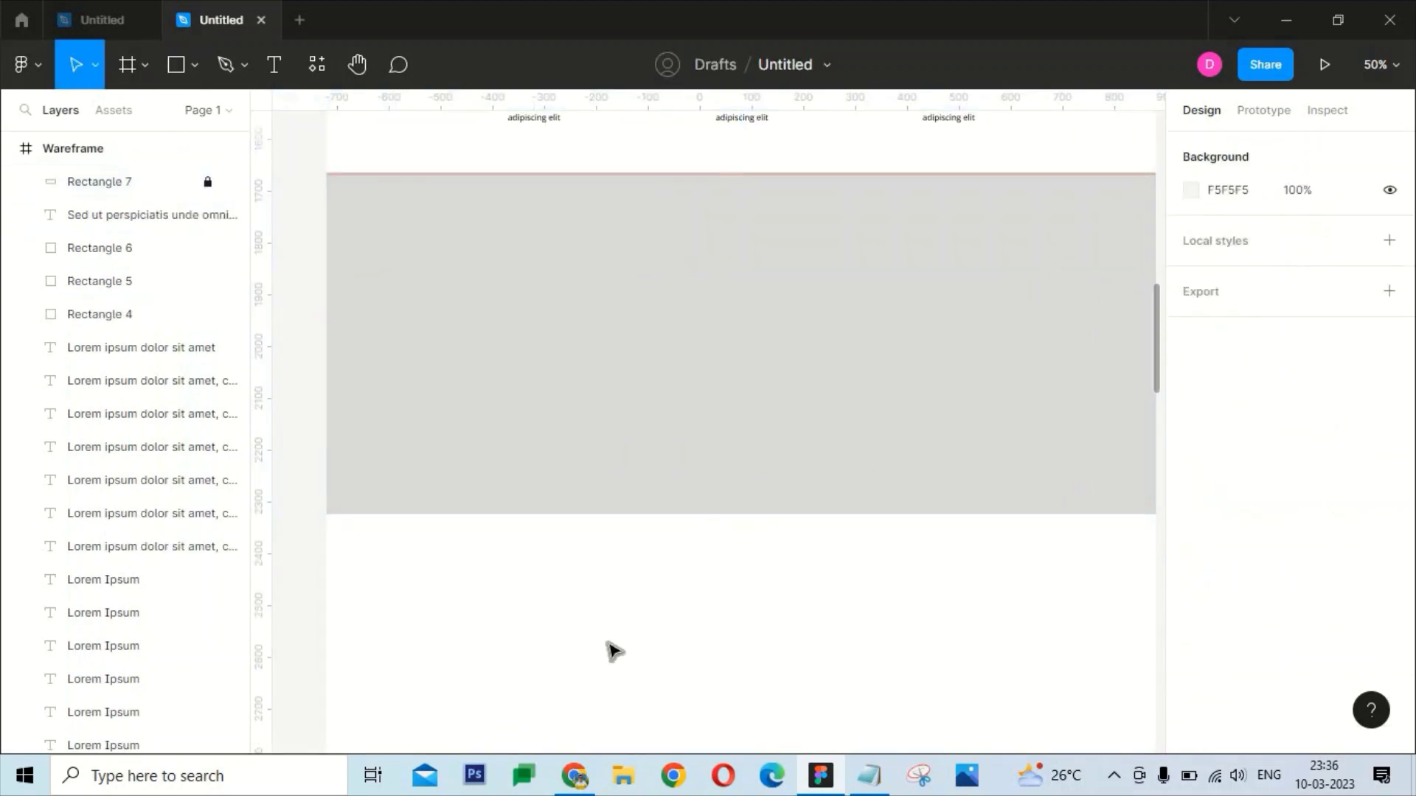
scroll(626, 543, "up", 1)
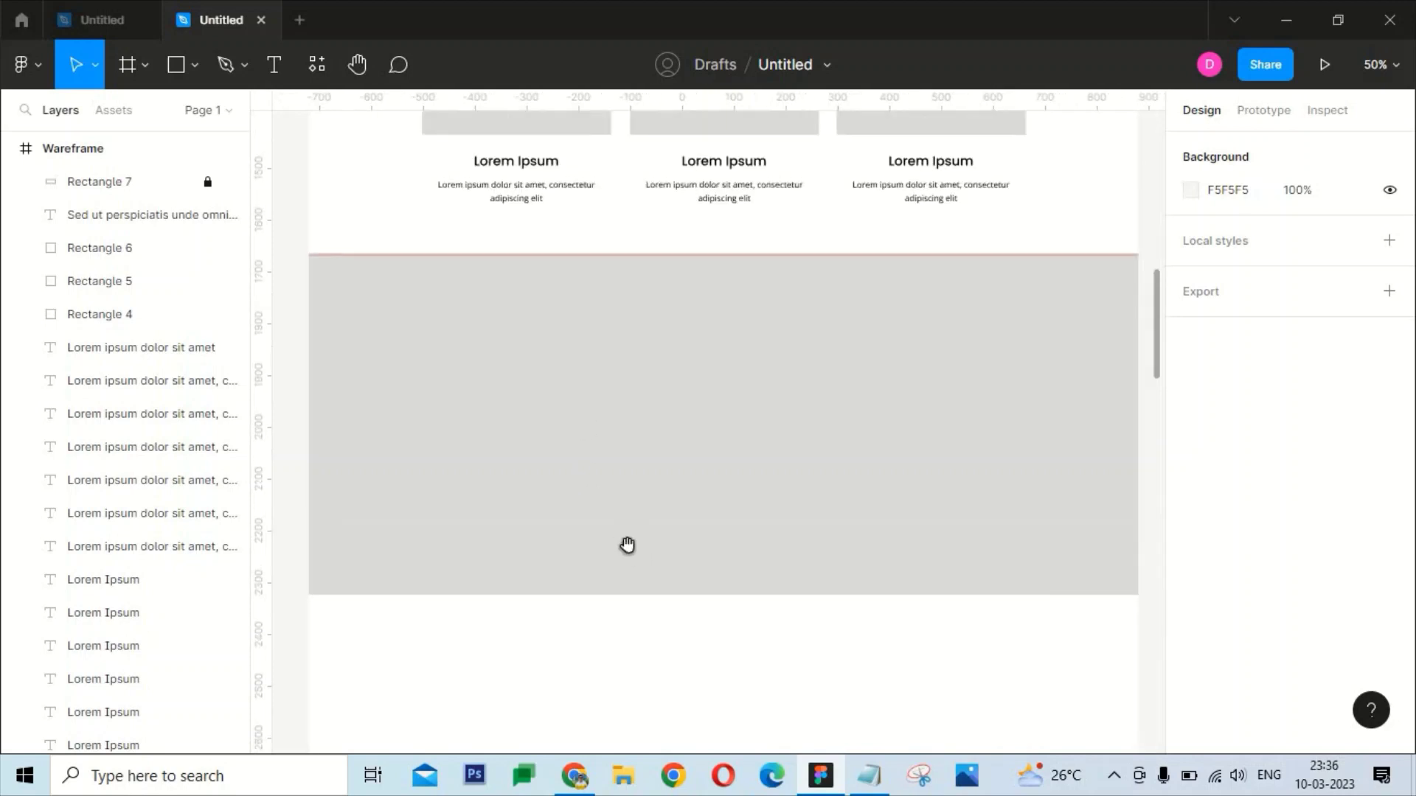
scroll(635, 604, "up", 4)
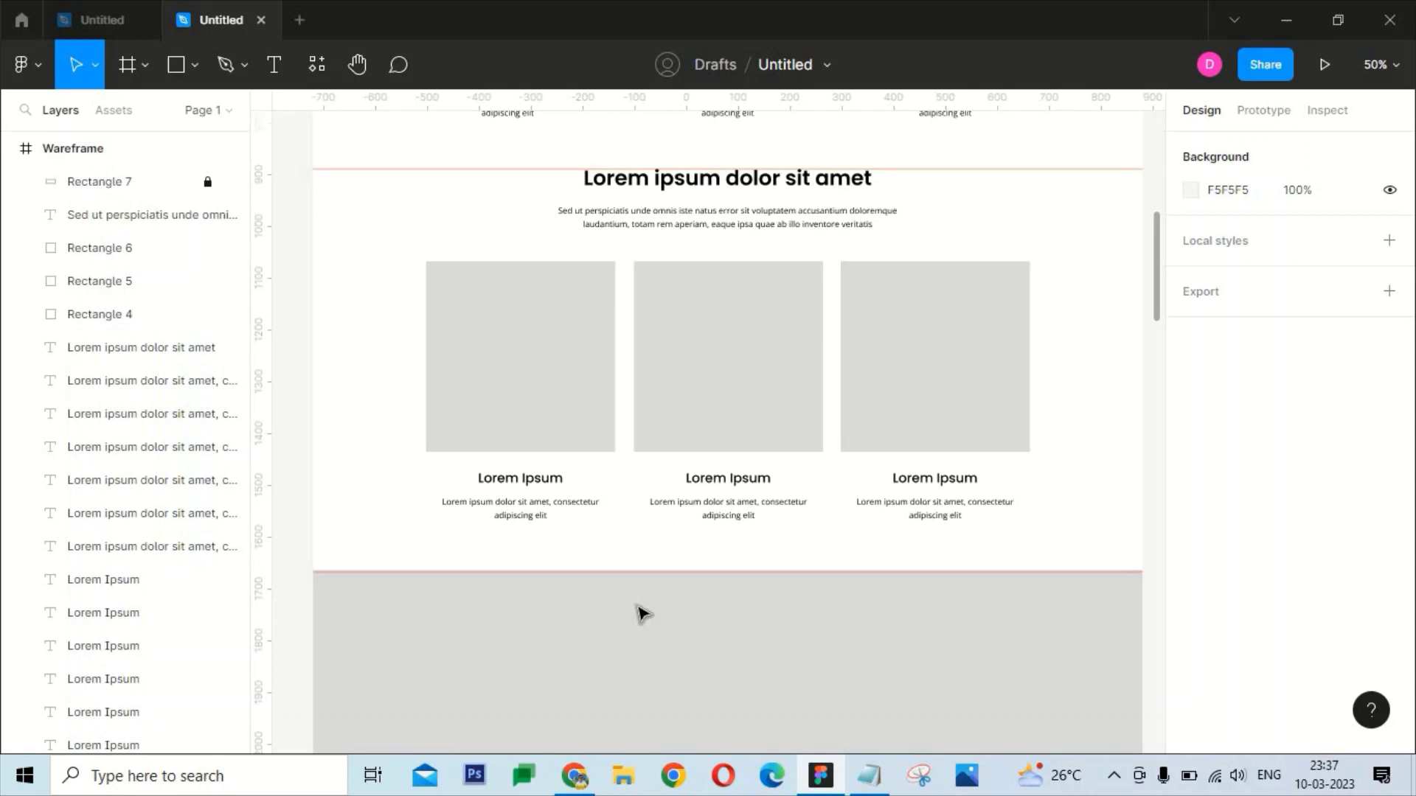
Copy the 'Lorem ipsum dolor sit amet' heading down into the grey band and position it
scroll(594, 564, "up", 2)
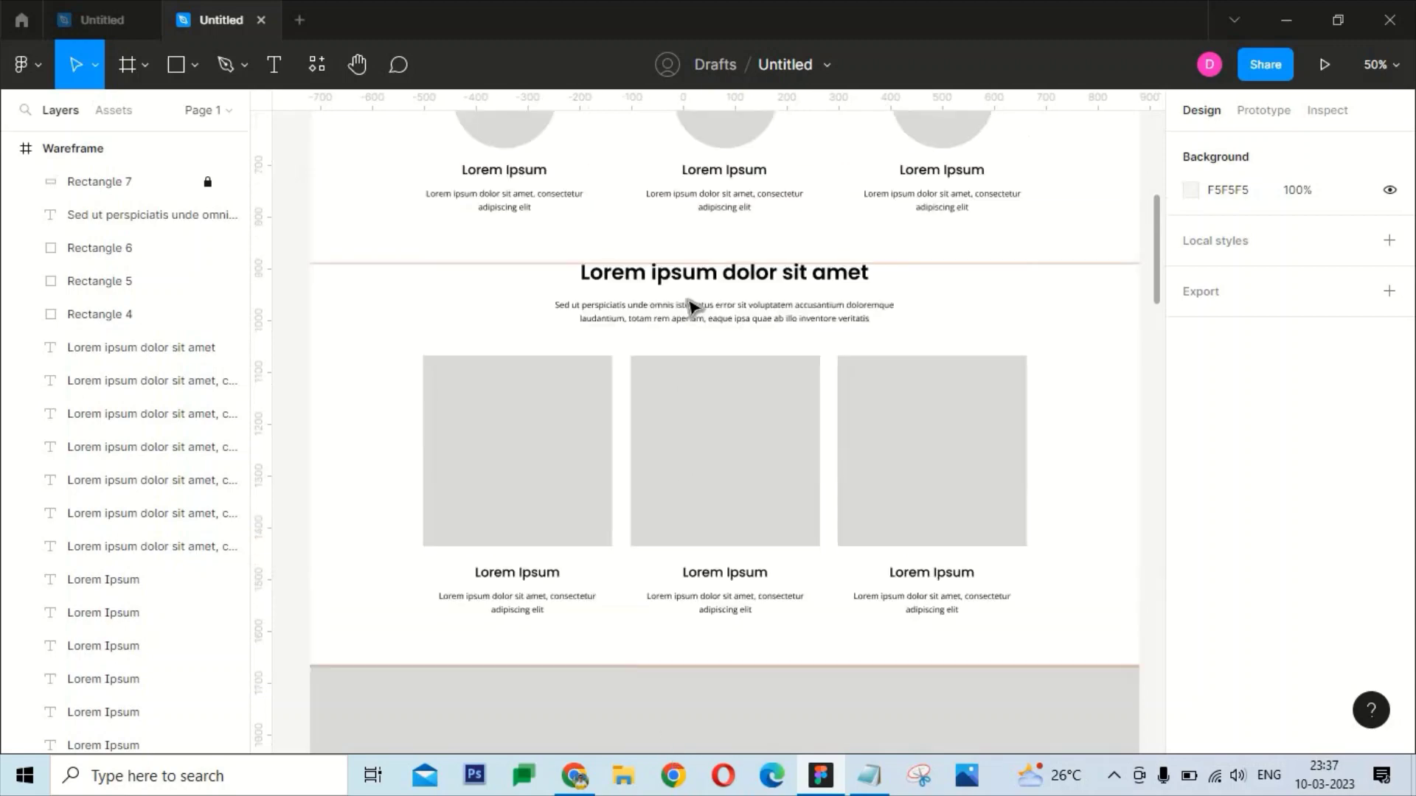
left_click(679, 282)
left_click_drag(682, 287, 659, 740)
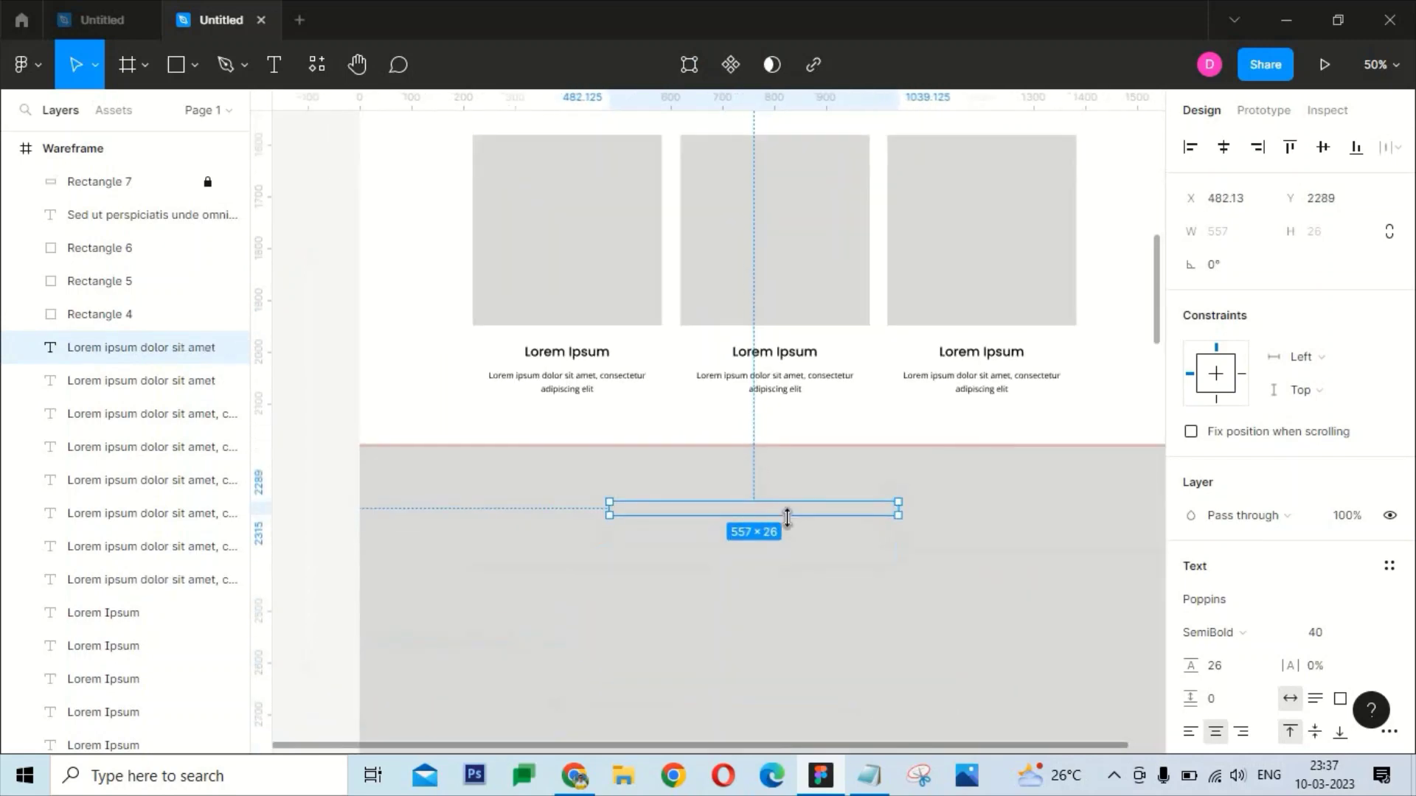
mouse_move(778, 632)
left_mouse_down()
mouse_move(787, 519)
mouse_move(642, 505)
left_mouse_up()
key("ctrl+shift+4")
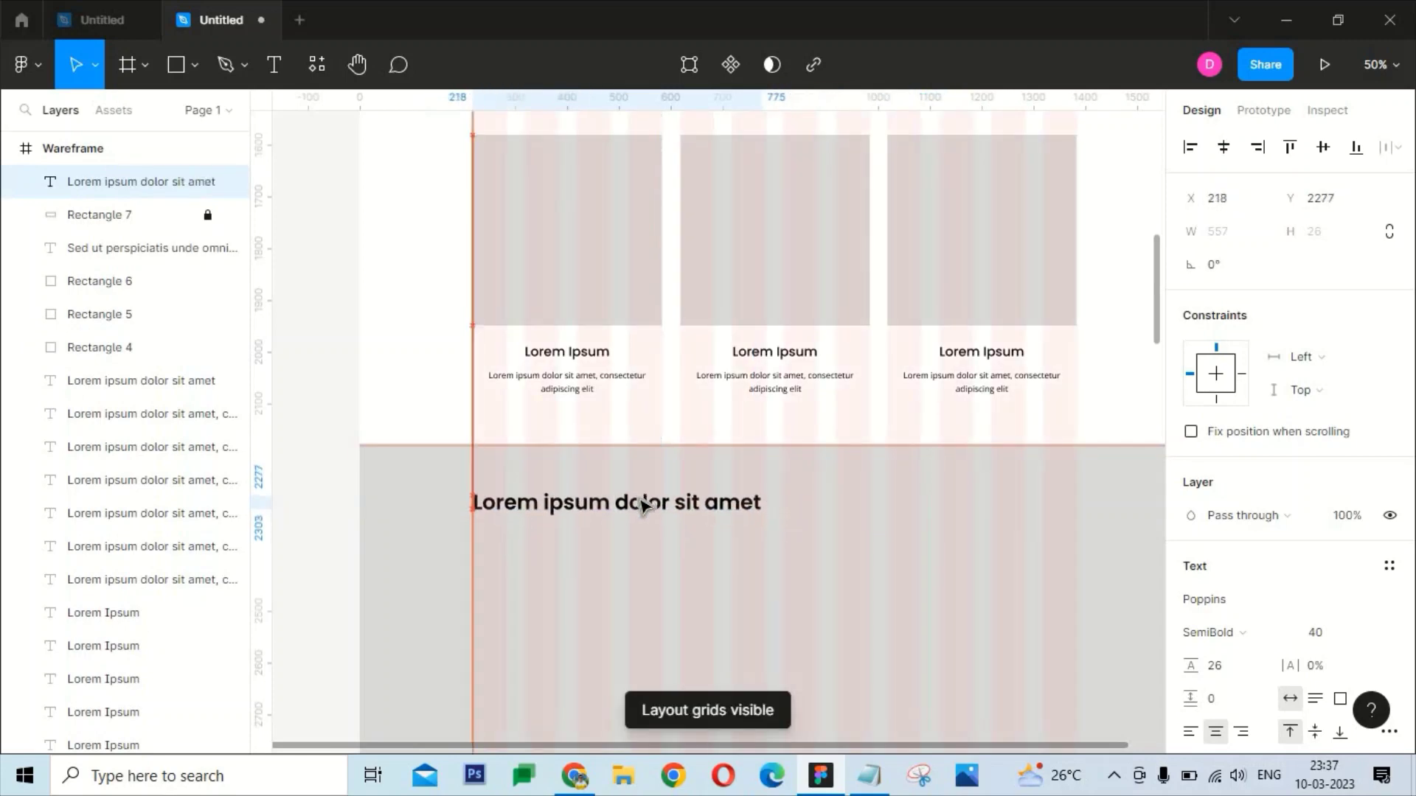
key("shift+Up")
key("shift+Up")
key("shift+Up")
key("shift+Up")
key("shift+Up")
key("shift+Up")
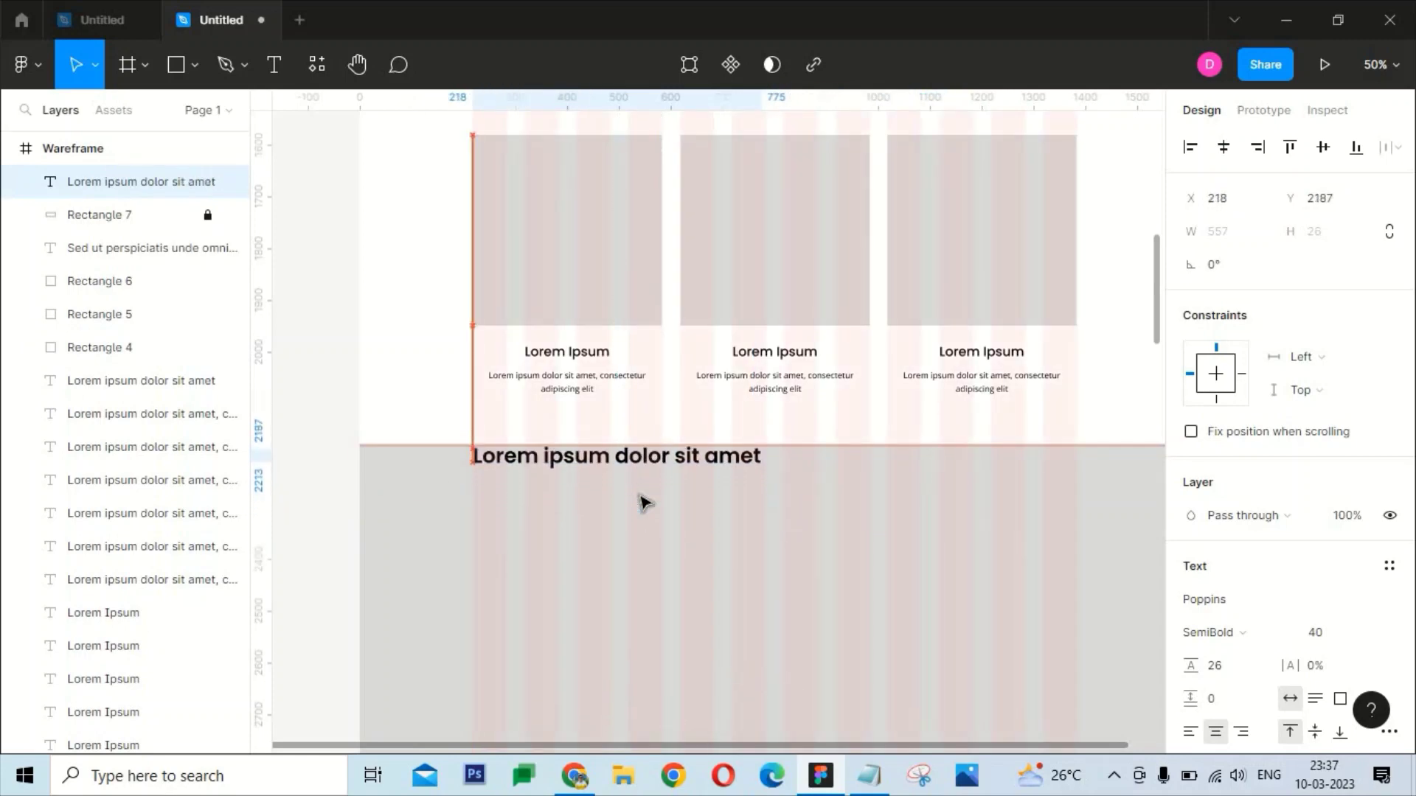
key("shift+Down")
key("shift+Down")
key("shift+Down")
key("shift+Down")
key("shift+Down")
key("shift+Down")
left_click(593, 422)
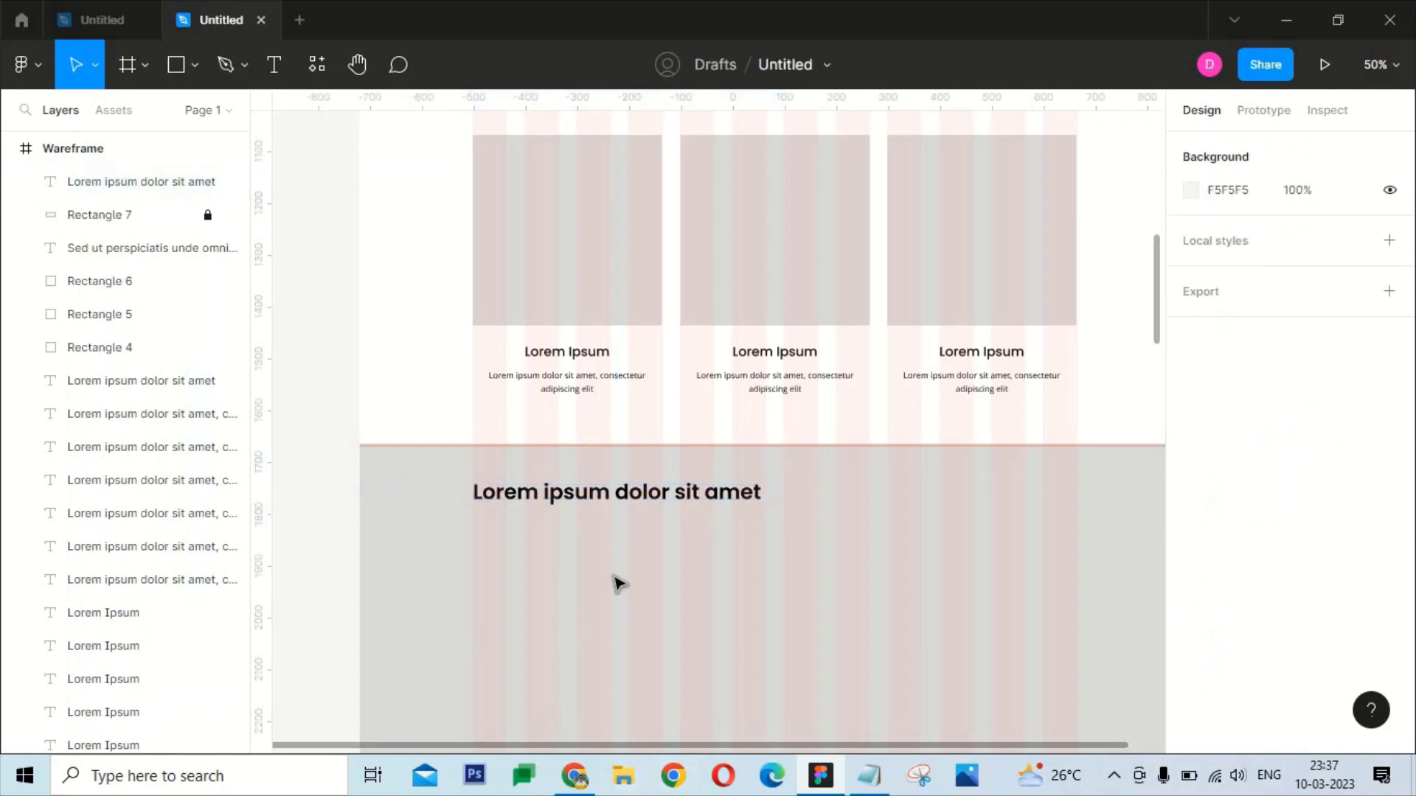
Copy the Sed ut perspiciatis paragraph below that heading, left-aligned and nudged slightly down
scroll(679, 291, "down", 3)
left_click(759, 291)
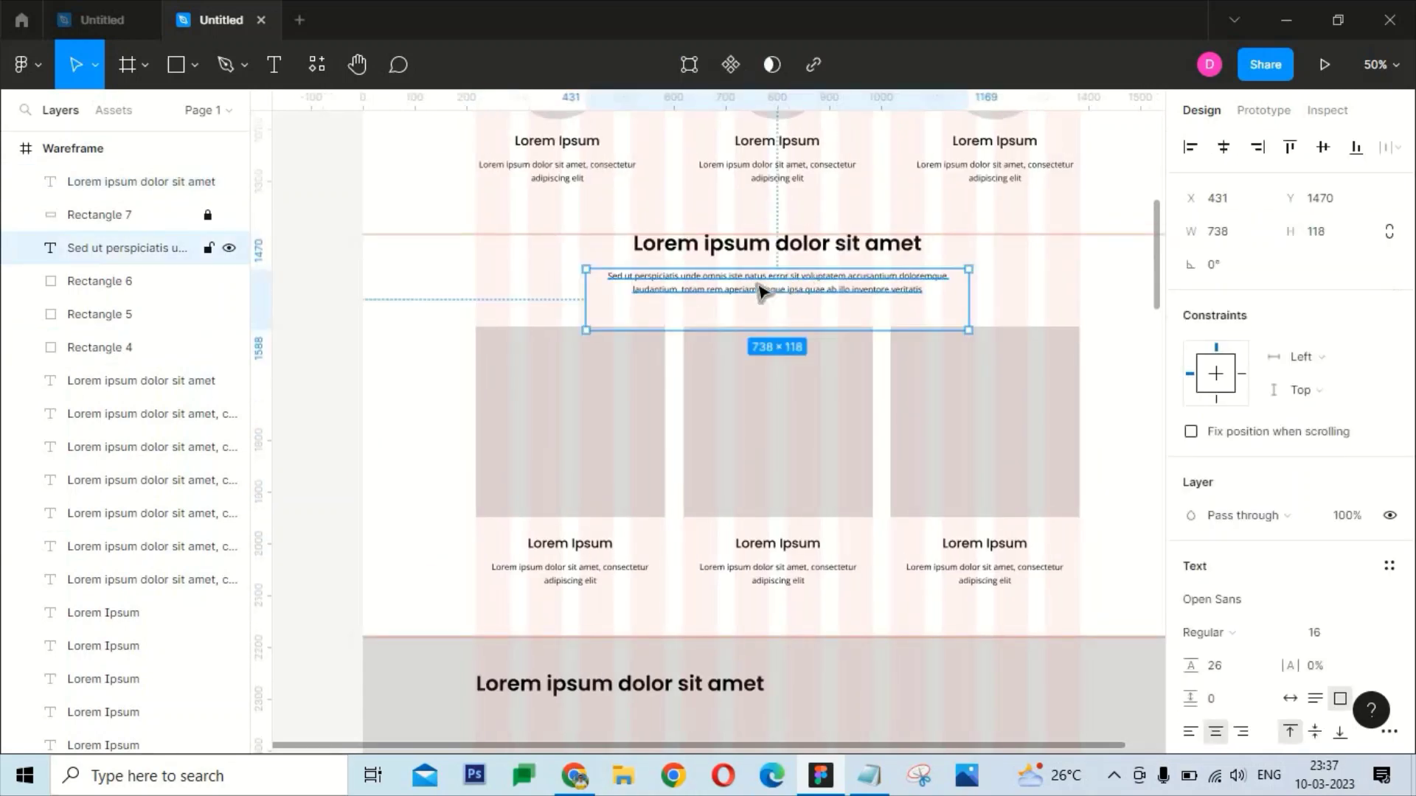
mouse_move(759, 291)
left_mouse_down()
mouse_move(675, 767)
mouse_move(630, 601)
mouse_move(673, 640)
left_mouse_up()
left_click(1190, 732)
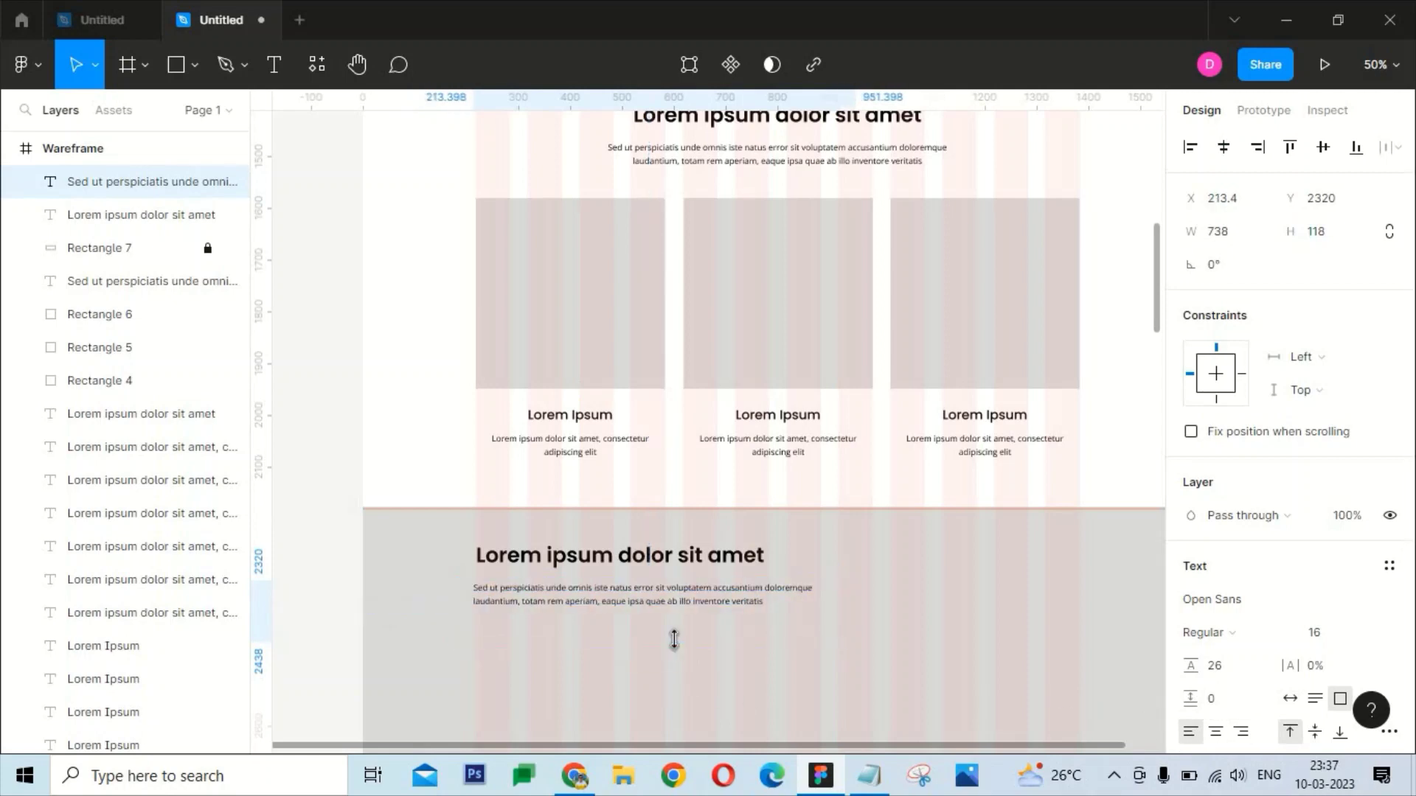
key("shift+Down")
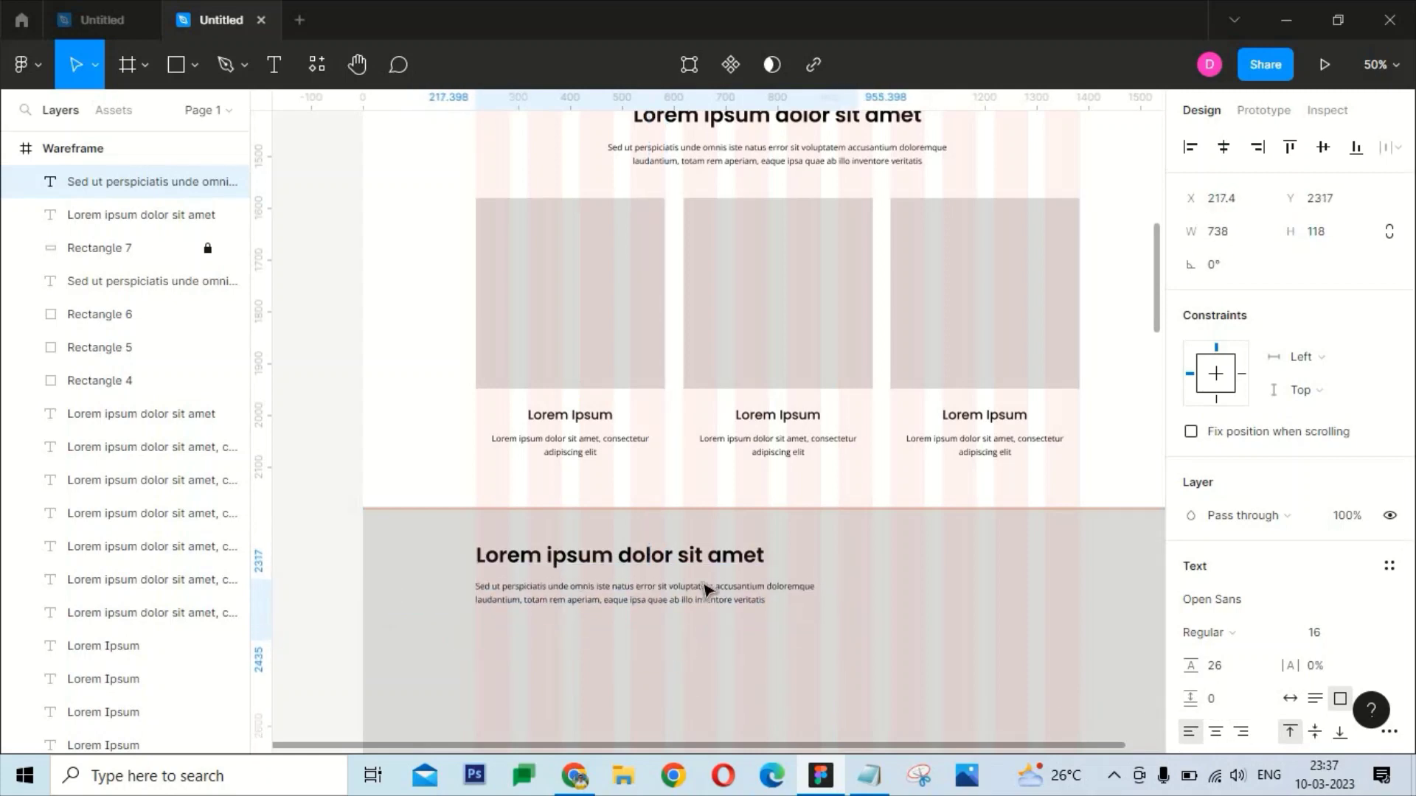
key("Escape")
left_click_drag(671, 417, 691, 278)
Draw a 100×100 circle in the grey band filled with C2B8B8
left_click(195, 65)
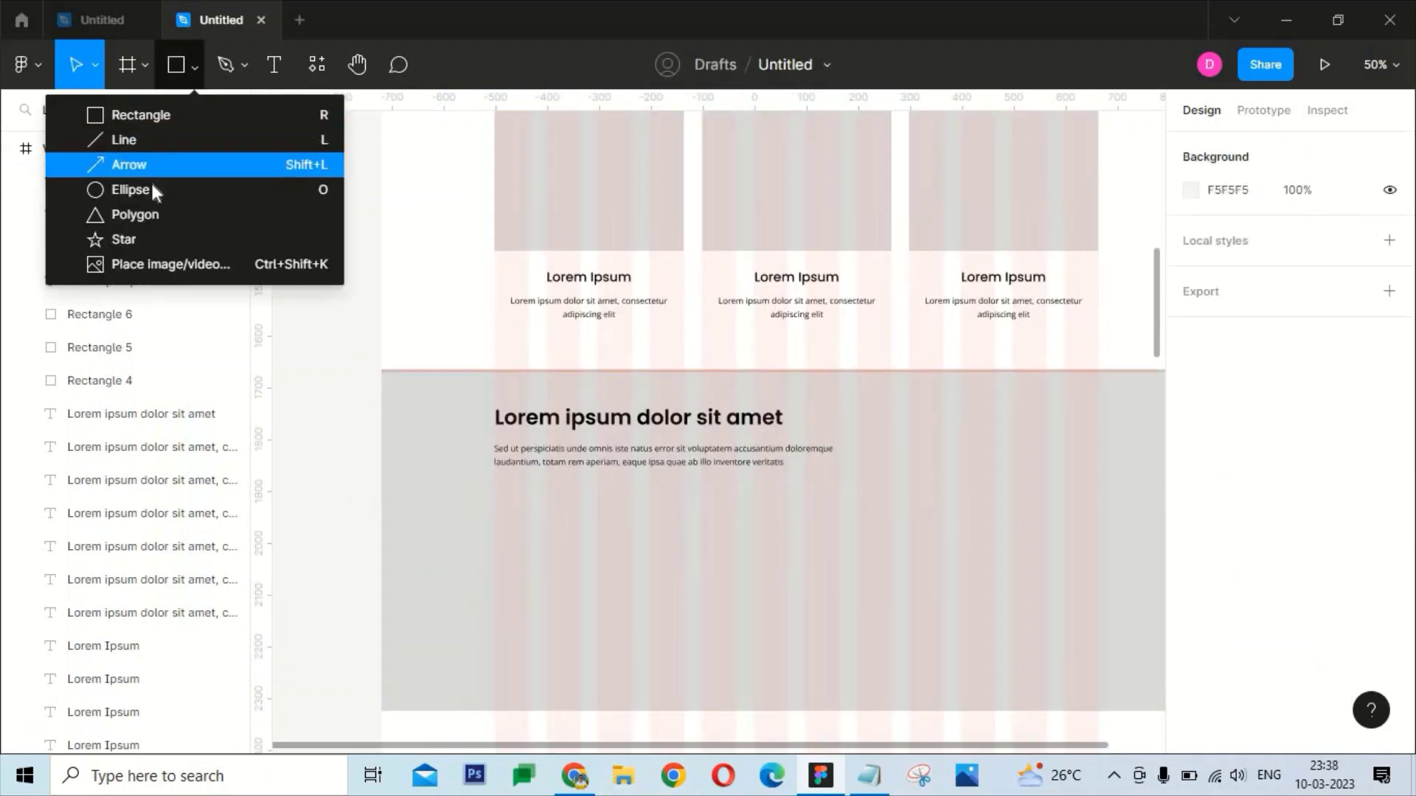
left_click(152, 190)
left_click(546, 531)
left_click(1190, 599)
left_click(1014, 416)
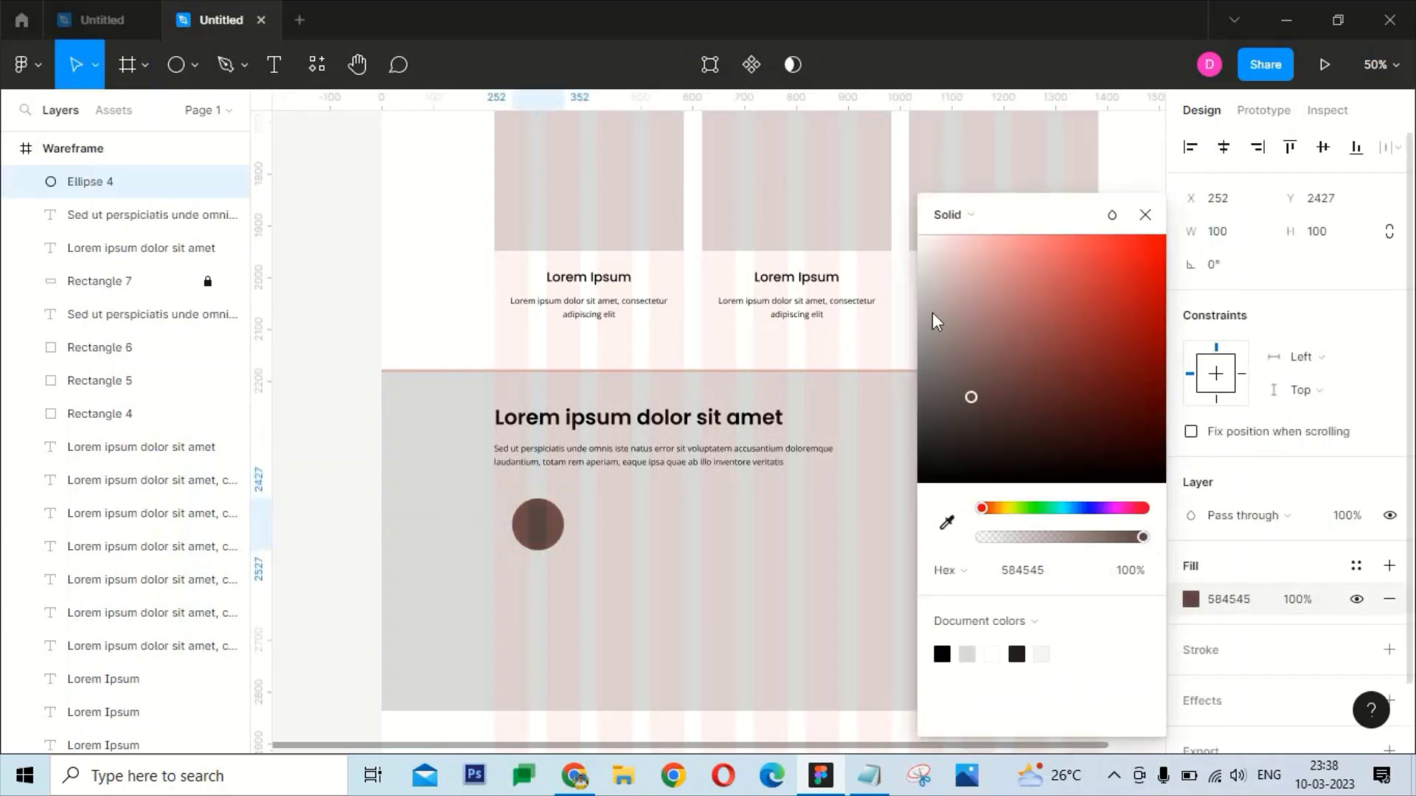
left_click(969, 303)
key("Escape")
key("ctrl+shift+4")
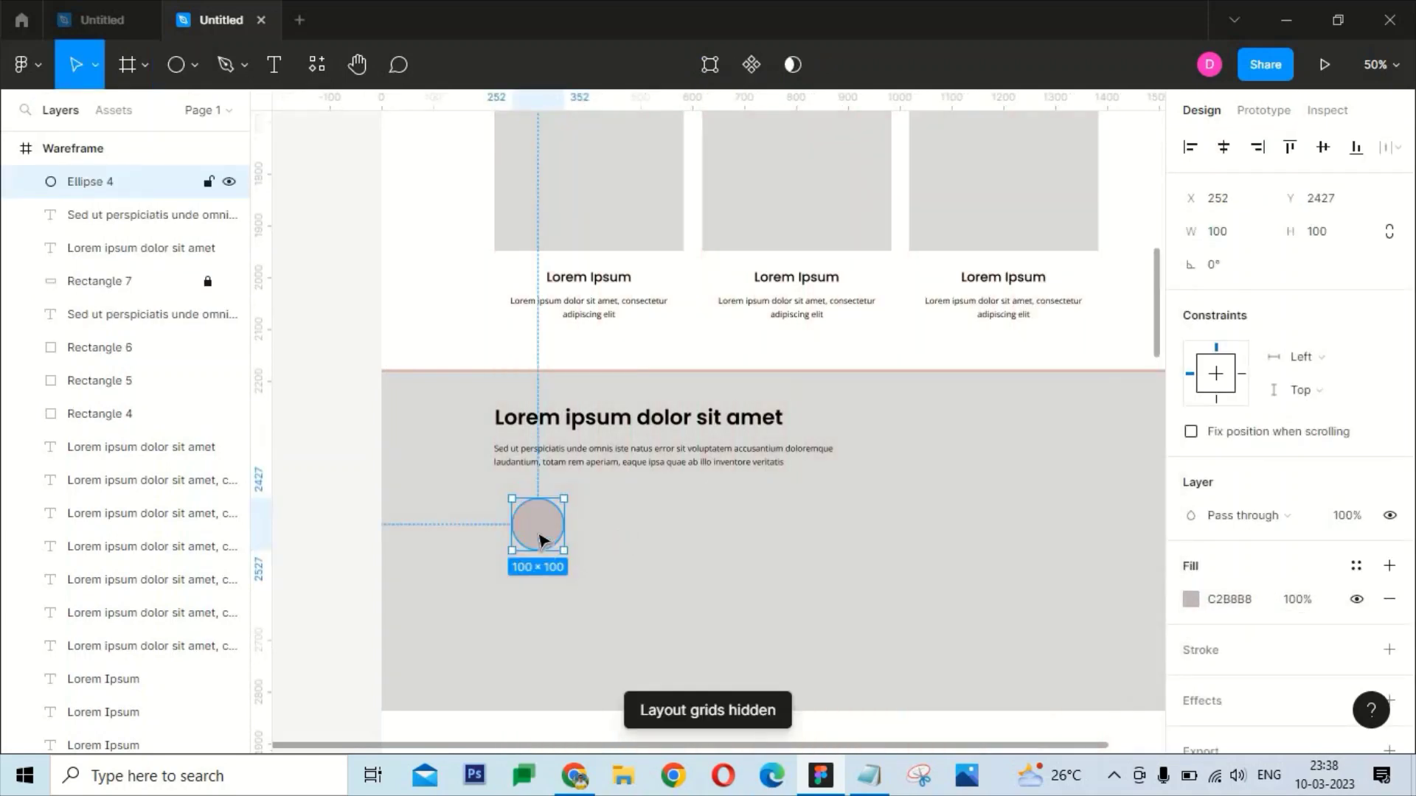
key("ctrl+shift+4")
Place the circle under the band heading and copy a Lorem Ipsum heading and paragraph beside it
left_click_drag(539, 541, 528, 536)
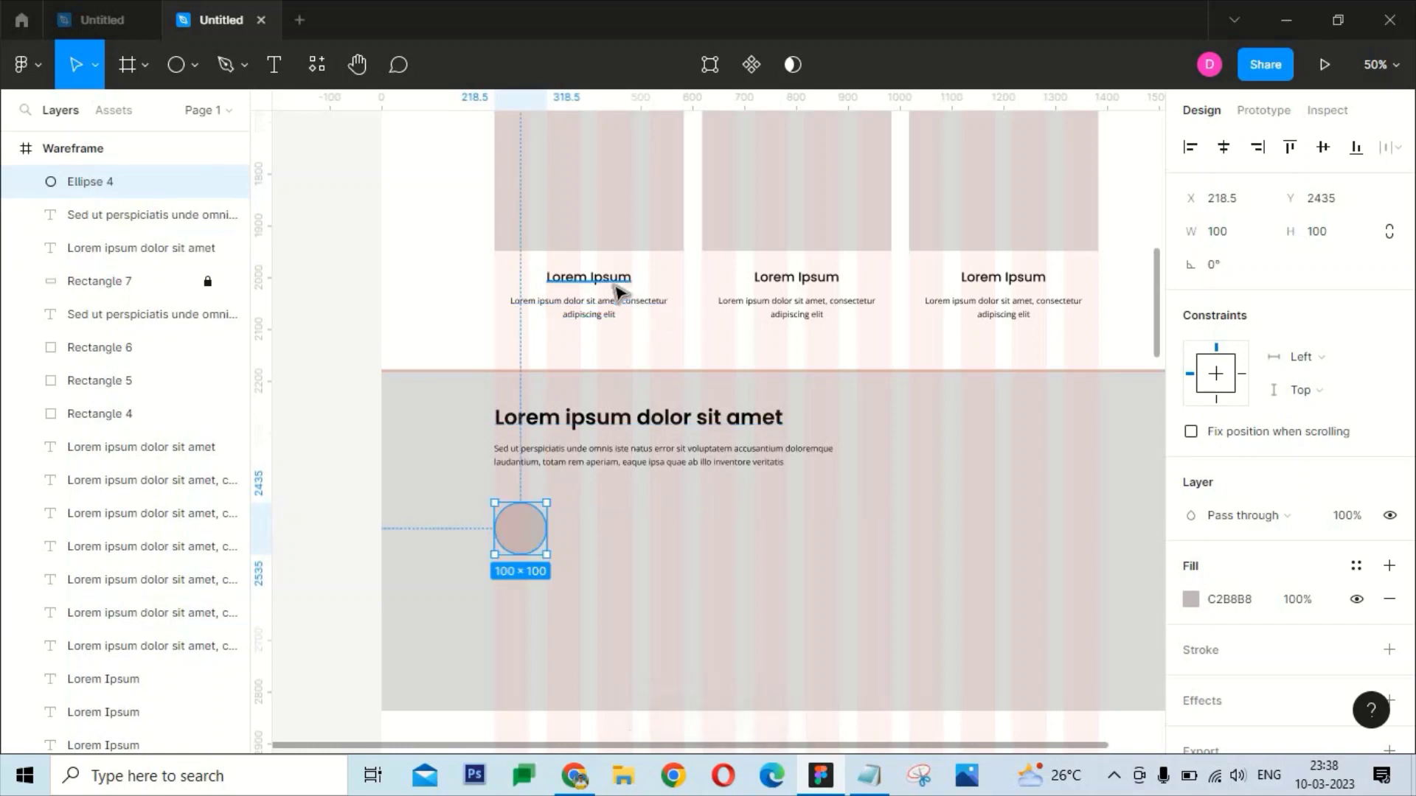
mouse_move(616, 280)
left_mouse_down()
mouse_move(639, 514)
mouse_move(605, 518)
left_mouse_up()
scroll(696, 348, "up", 3)
left_click(734, 269)
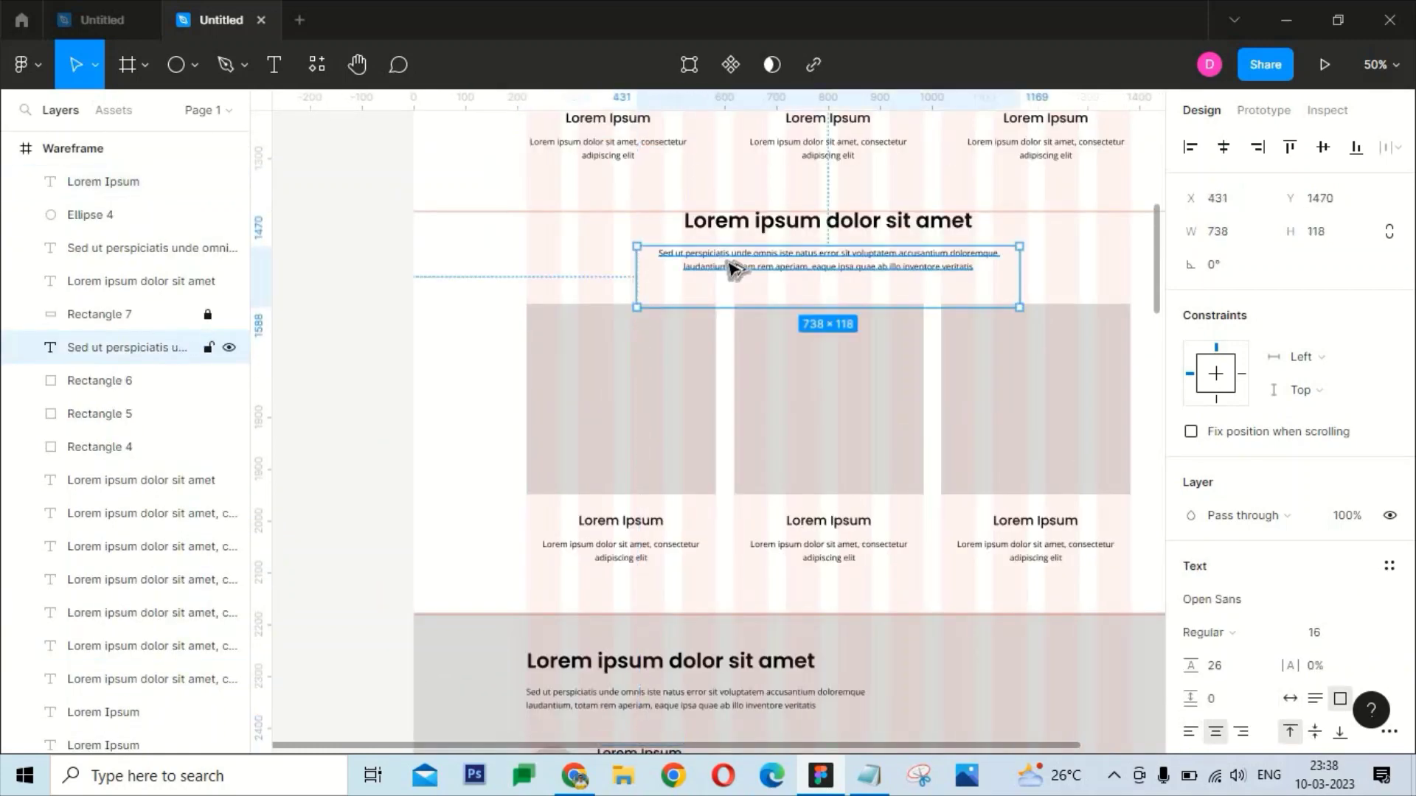
mouse_move(733, 269)
left_mouse_down()
mouse_move(679, 697)
mouse_move(674, 563)
left_mouse_up()
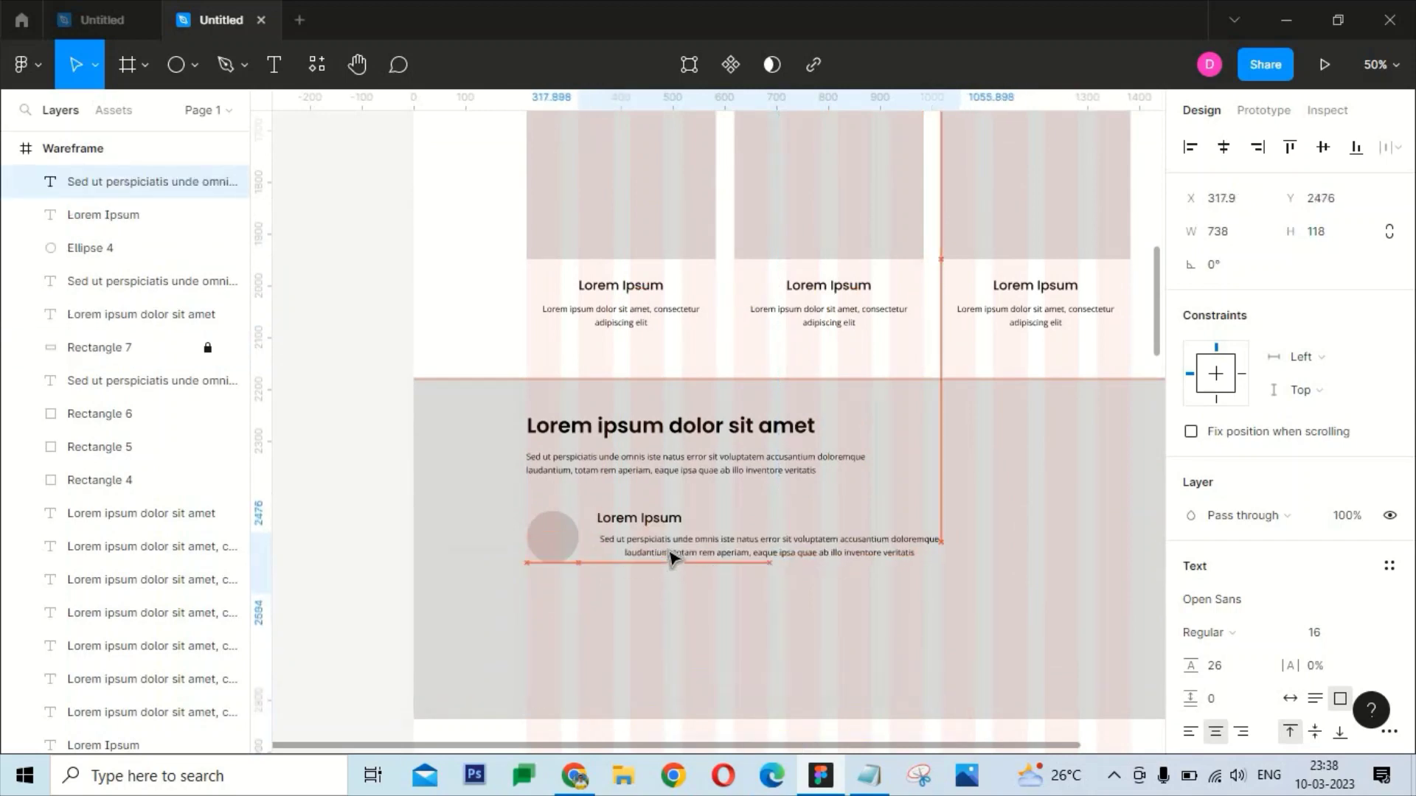
Left-align the copied paragraph, narrow its box and shorten it to two lines
double_click(730, 541)
left_click(1190, 732)
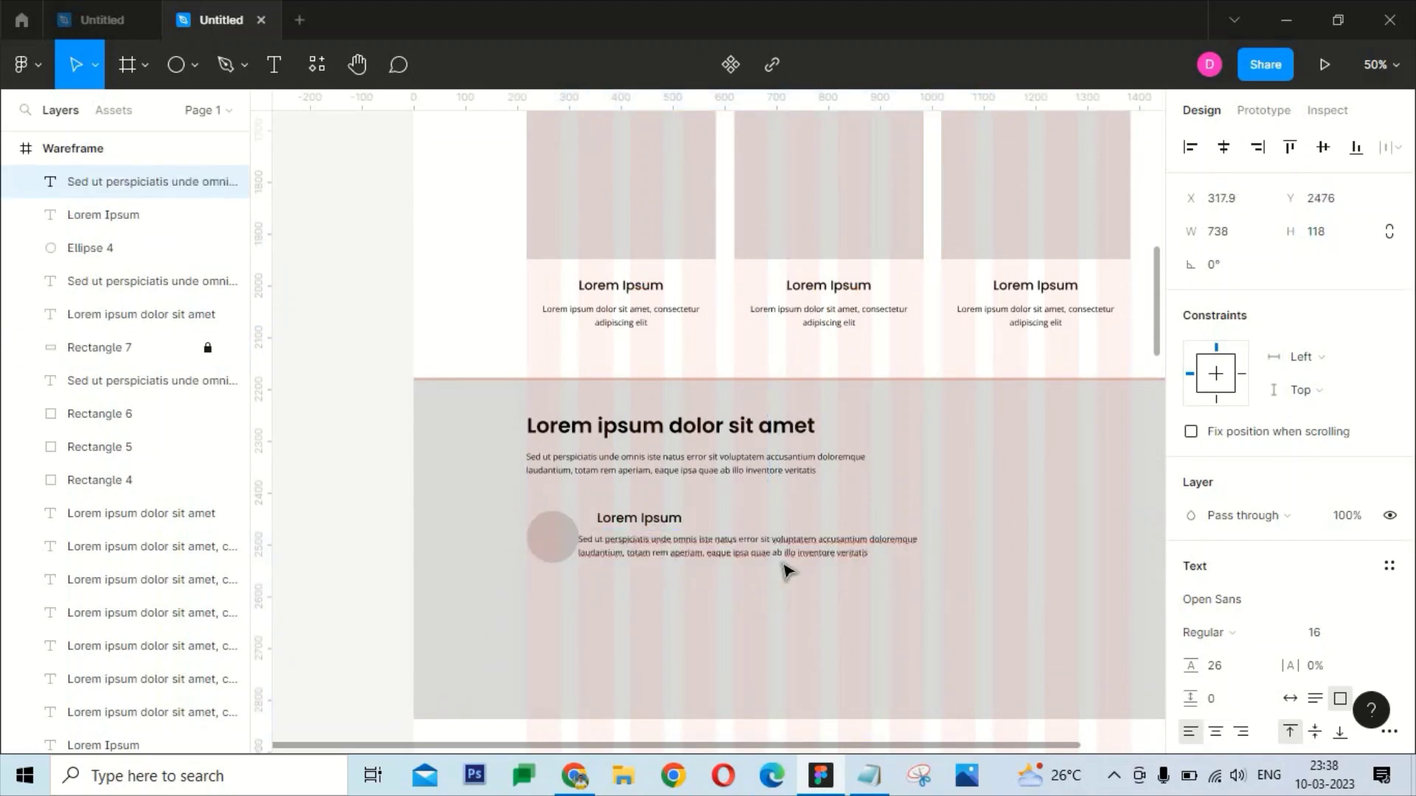
left_click_drag(786, 572, 803, 566)
left_click_drag(979, 557, 748, 565)
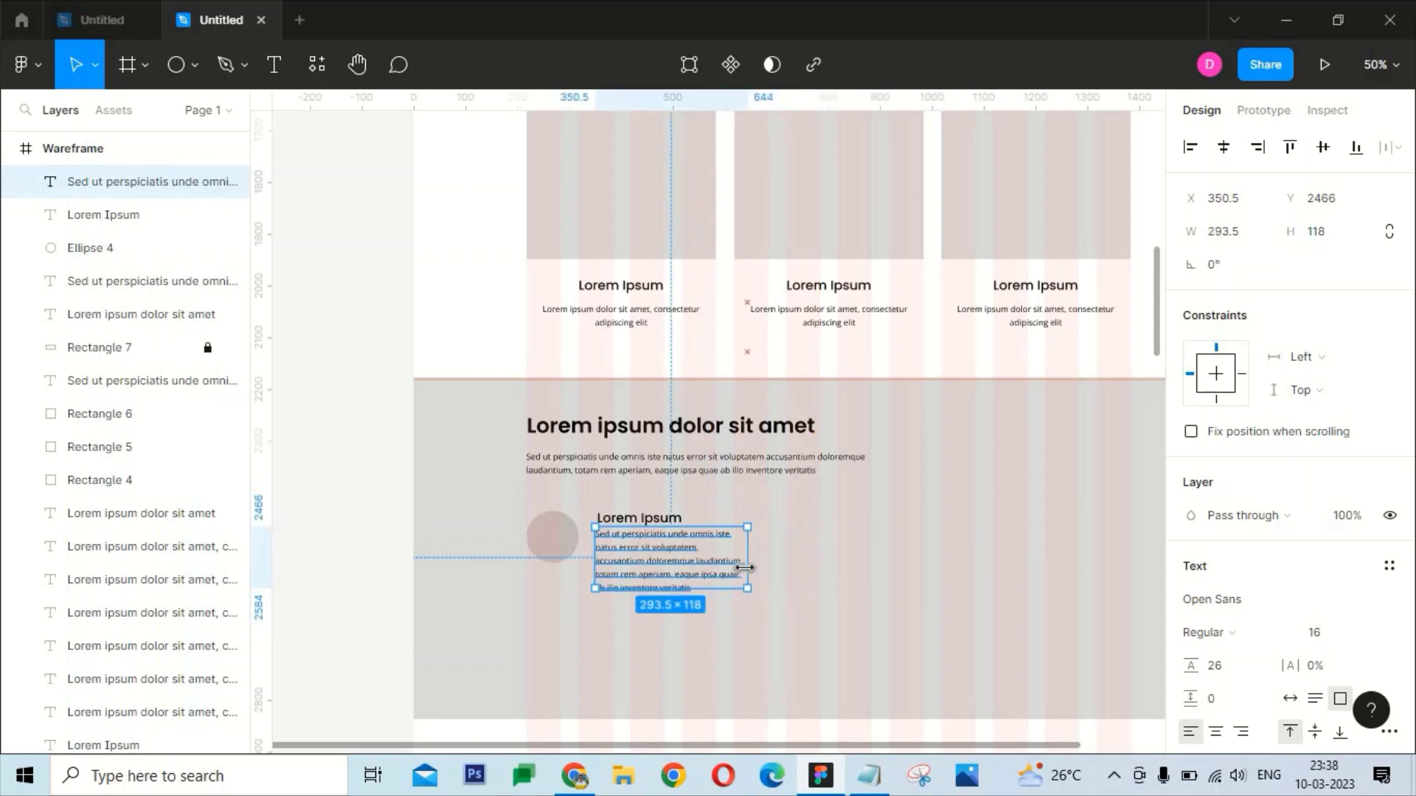
double_click(694, 555)
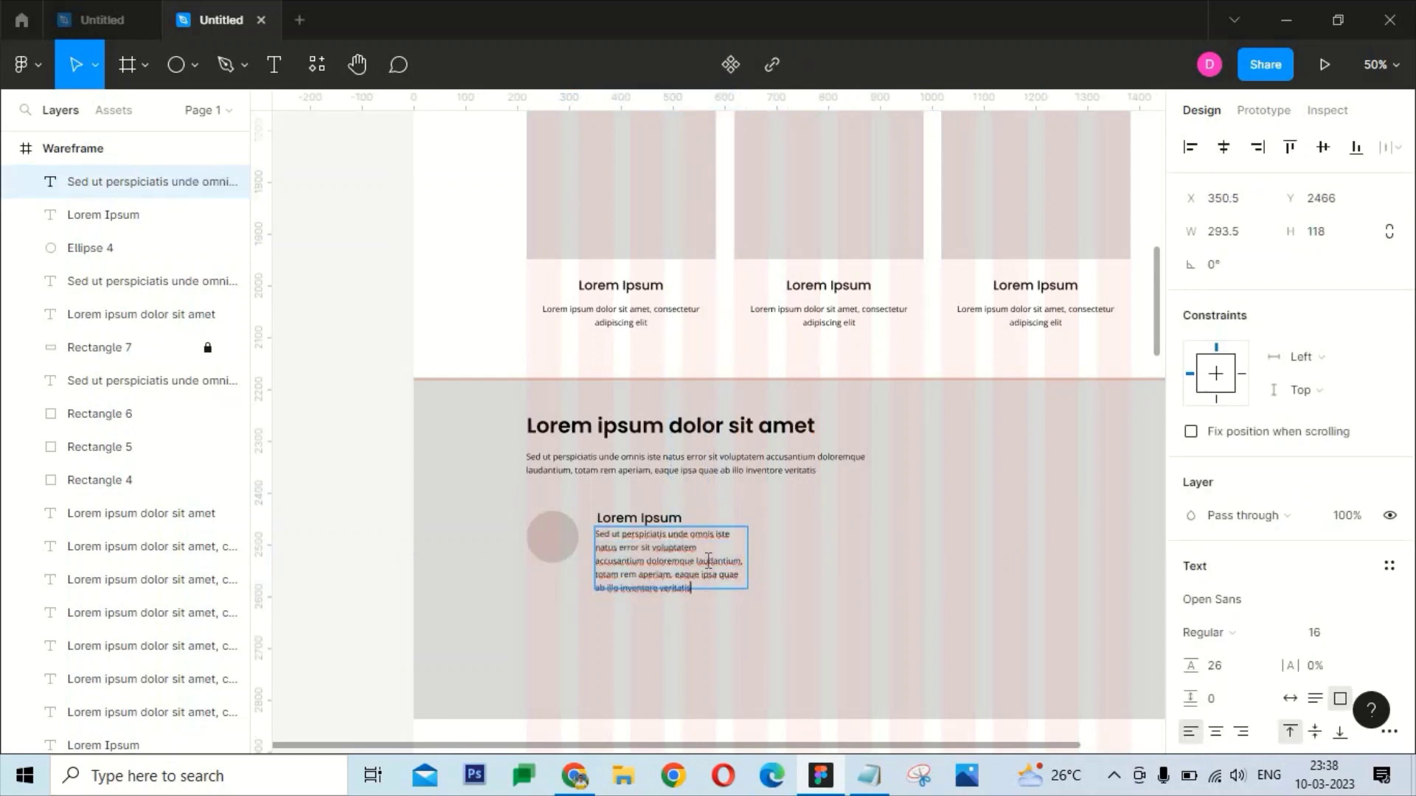
type("Sed ut perspiciatis unde omnis iste natus error sit voluptatem.")
key("Escape")
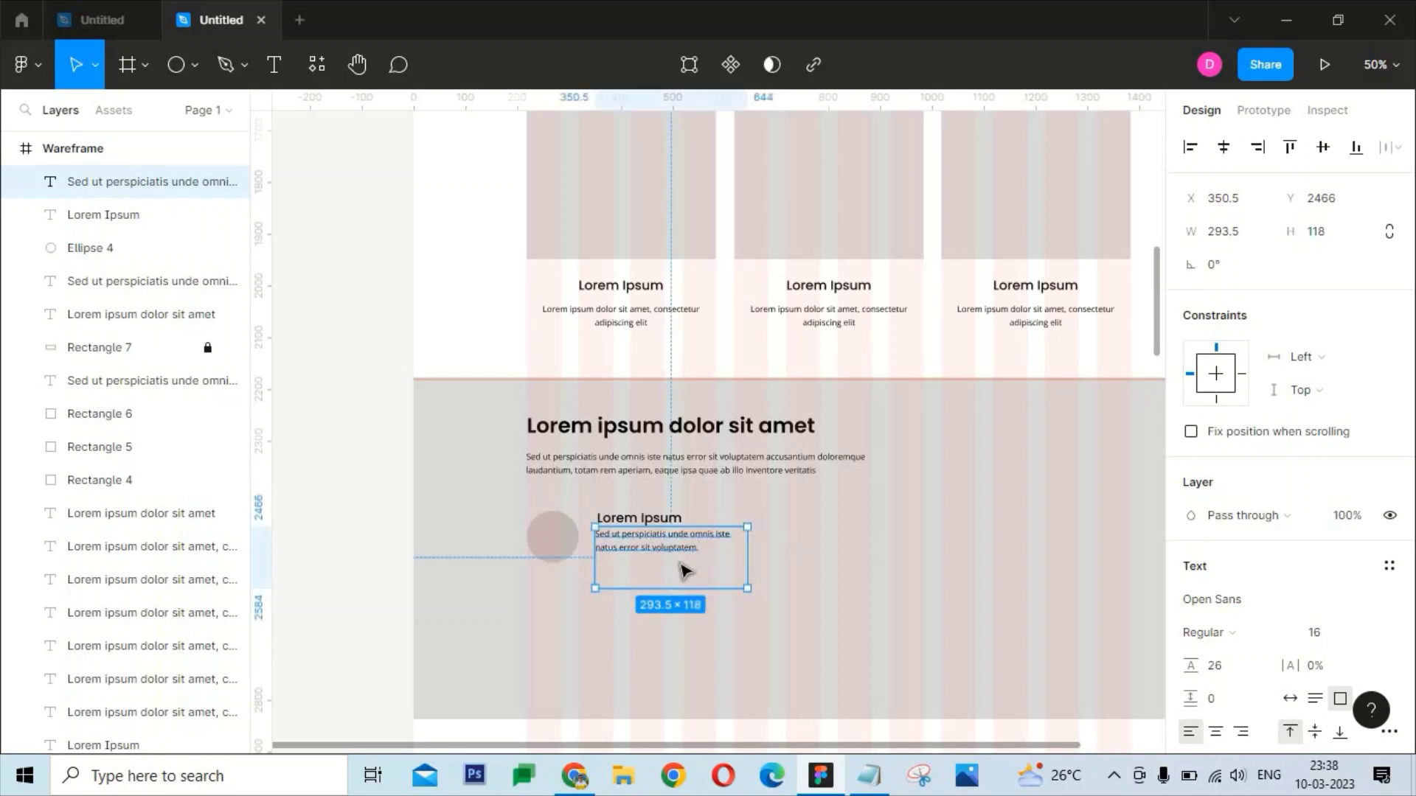
left_click_drag(675, 590, 678, 554)
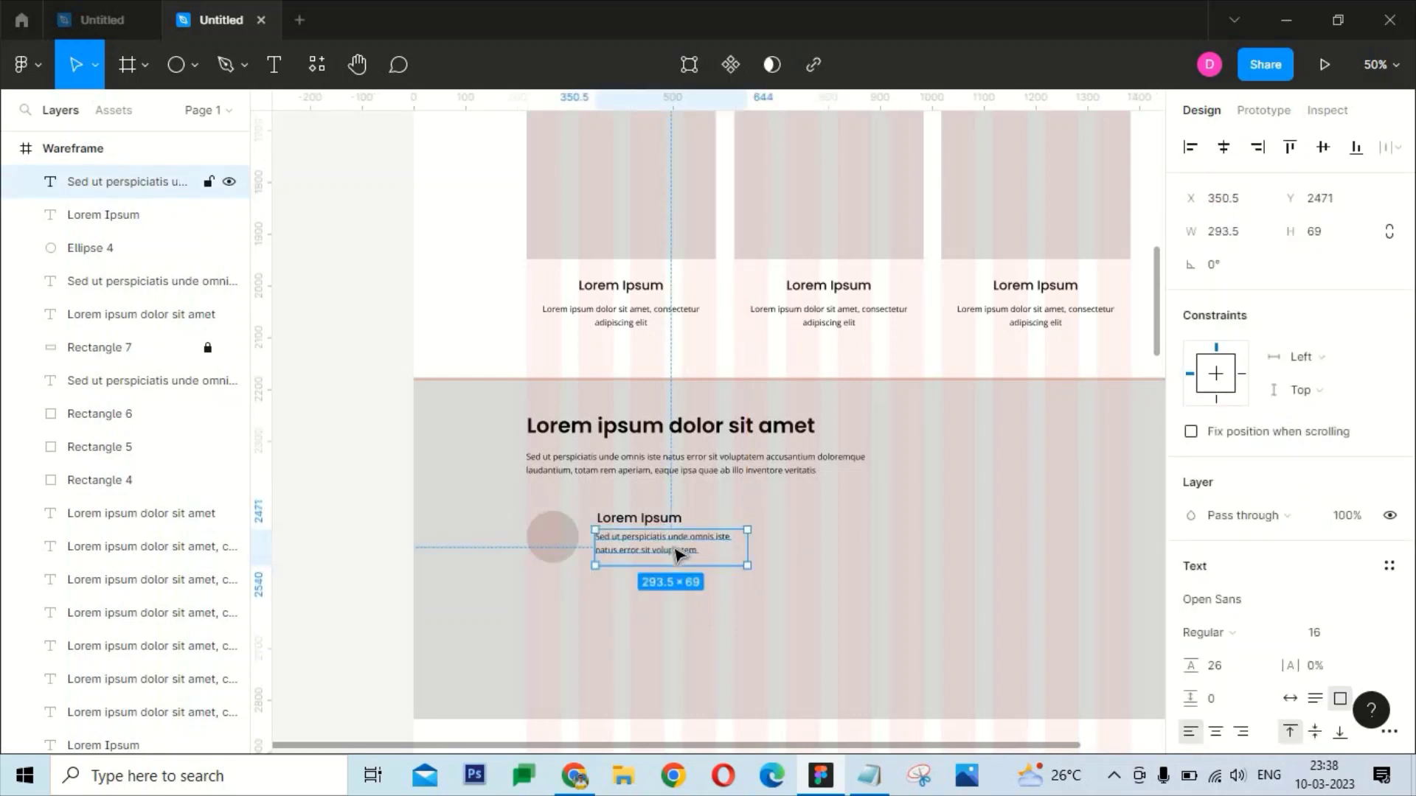
Duplicate the circle, heading and caption item into two rows of three columns
left_click_drag(686, 582, 525, 509)
left_click_drag(588, 555, 585, 635)
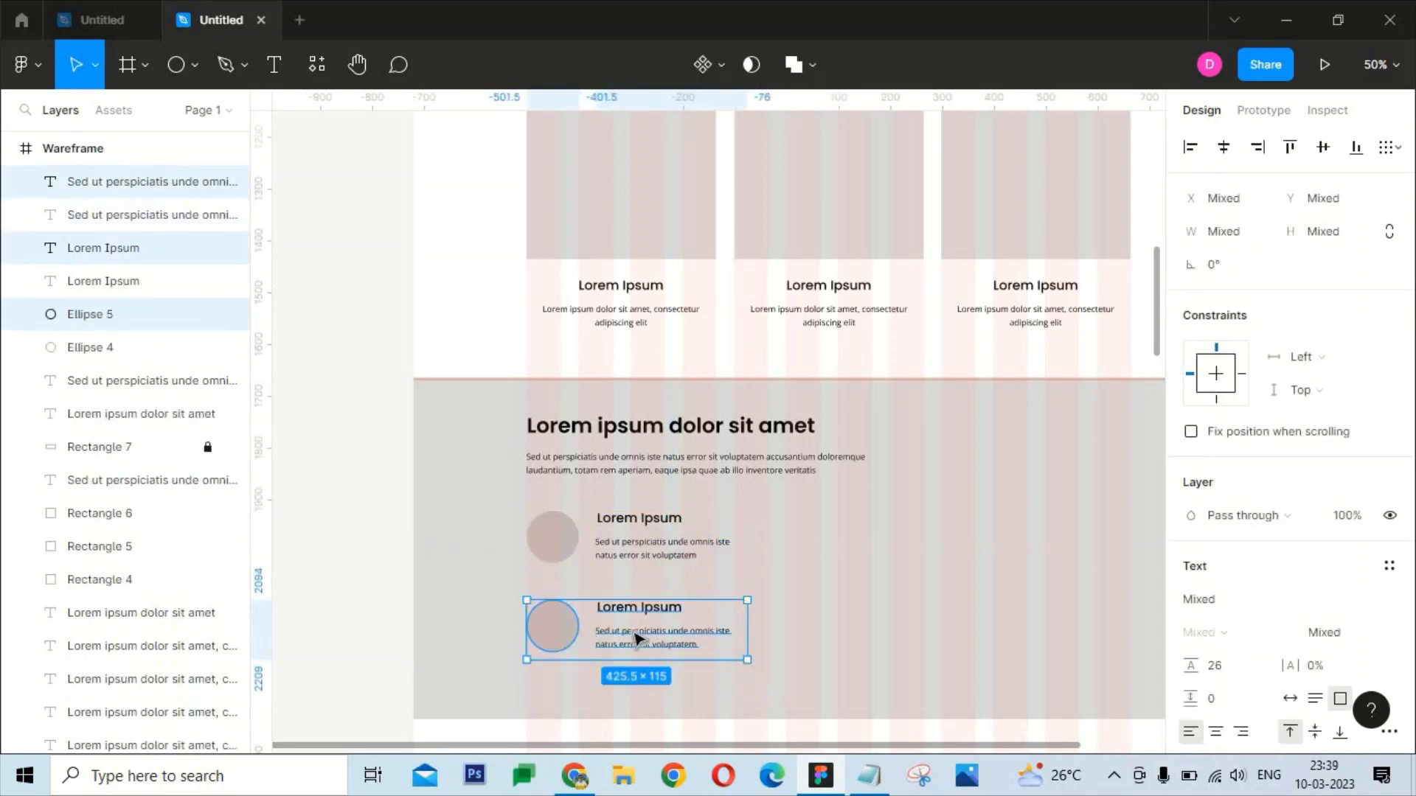
left_click(591, 550, "shift")
mouse_move(591, 550)
left_mouse_down()
mouse_move(829, 519)
mouse_move(812, 515)
left_mouse_up()
mouse_move(964, 528)
left_mouse_down()
mouse_move(1016, 531)
mouse_move(979, 480)
left_mouse_up()
key("Escape")
Shift all six icon items left to sit neatly within the grey band
scroll(1091, 588, "down", 2)
left_click_drag(1136, 598, 469, 441)
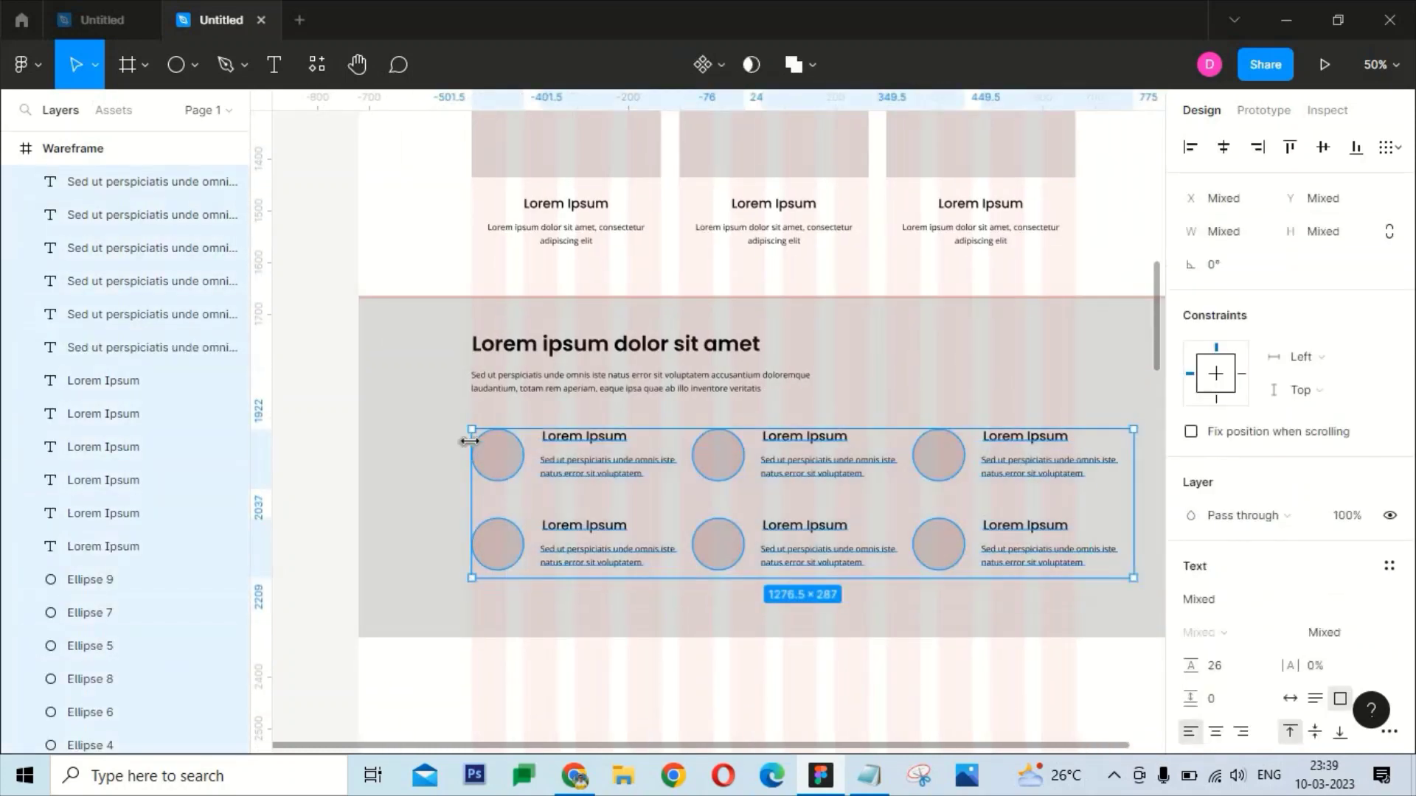
key("shift+Left")
key("shift+Left")
key("shift+Left")
key("shift+Left")
key("shift+Left")
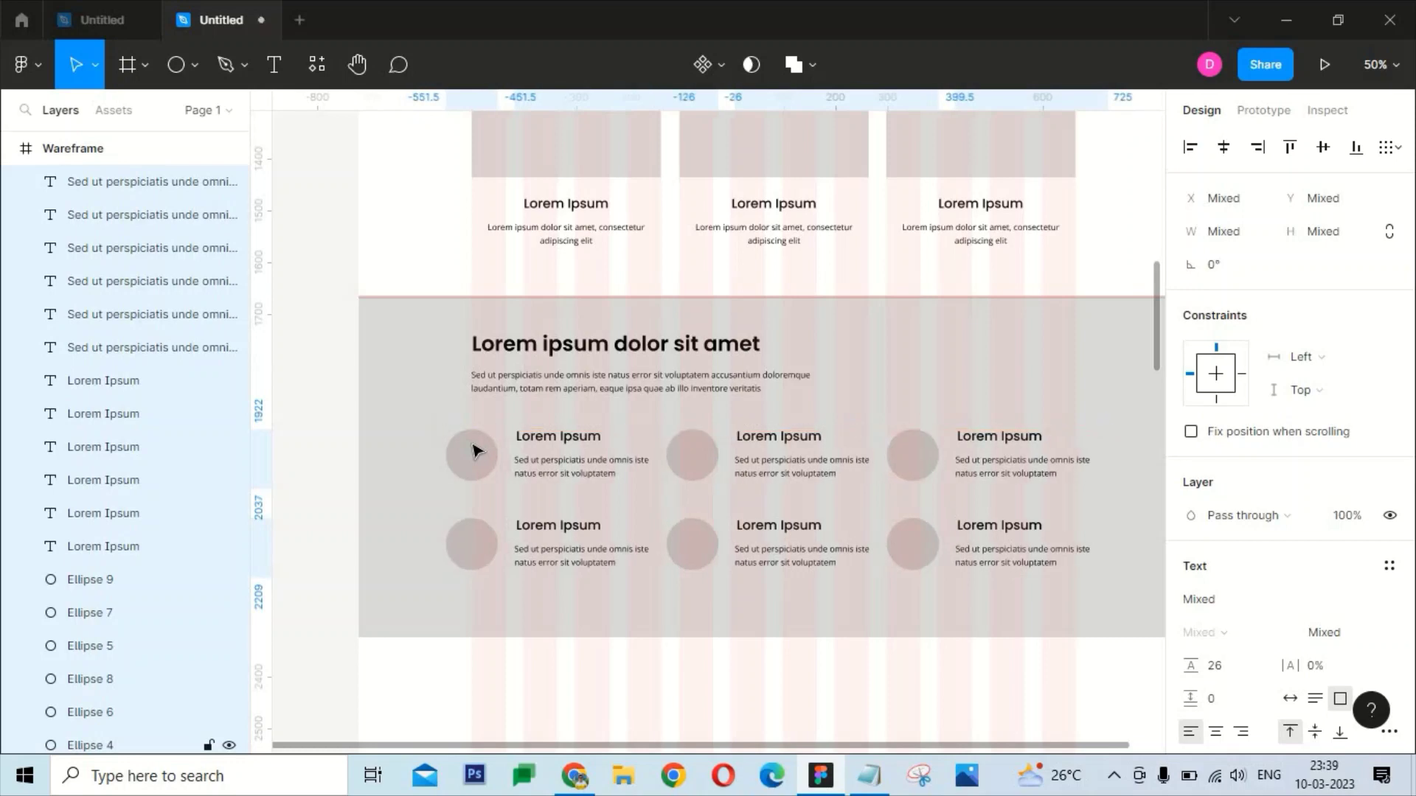
left_click(823, 364)
scroll(683, 285, "down", 2)
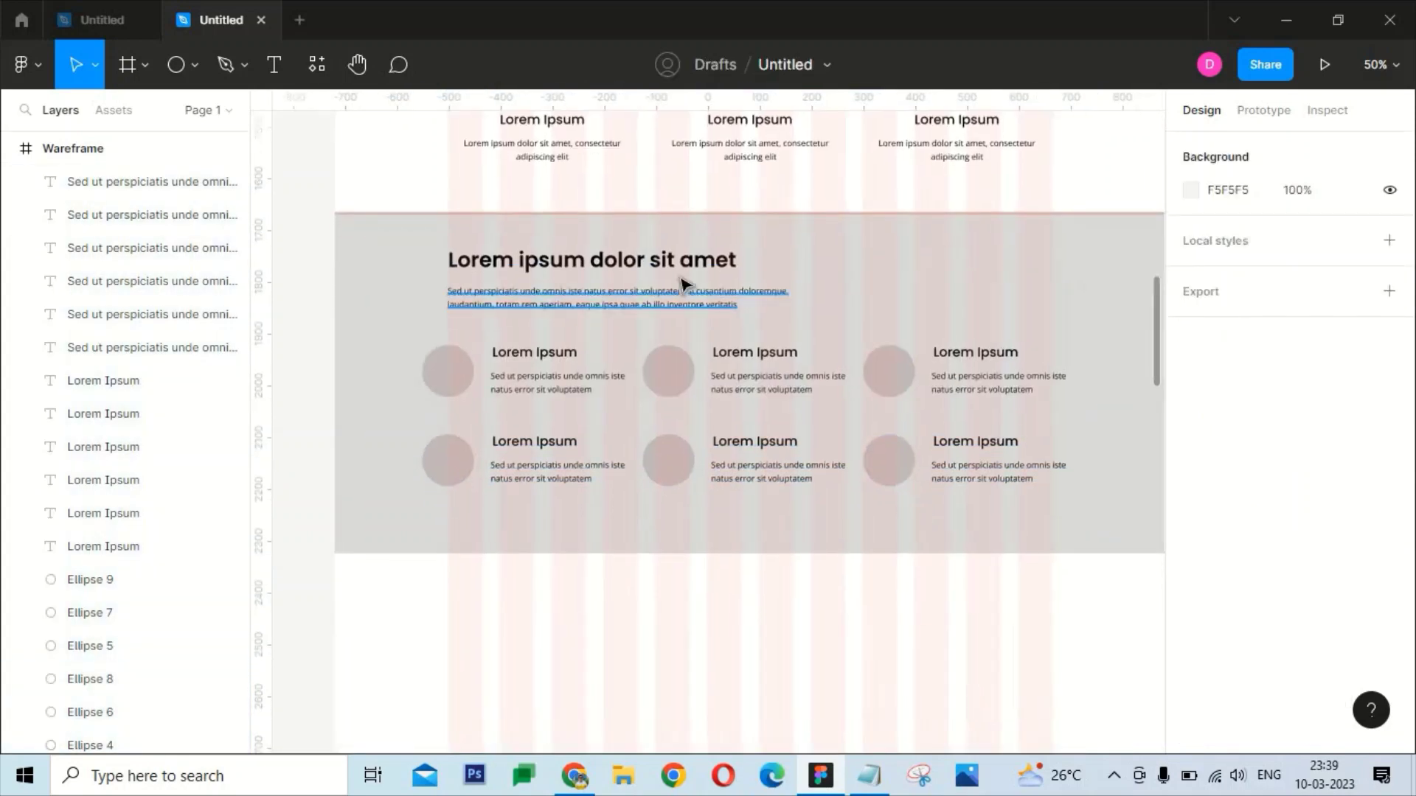
left_click(675, 270)
left_click(839, 251)
Copy the grey band's heading and paragraph down below the band
scroll(910, 402, "down", 2)
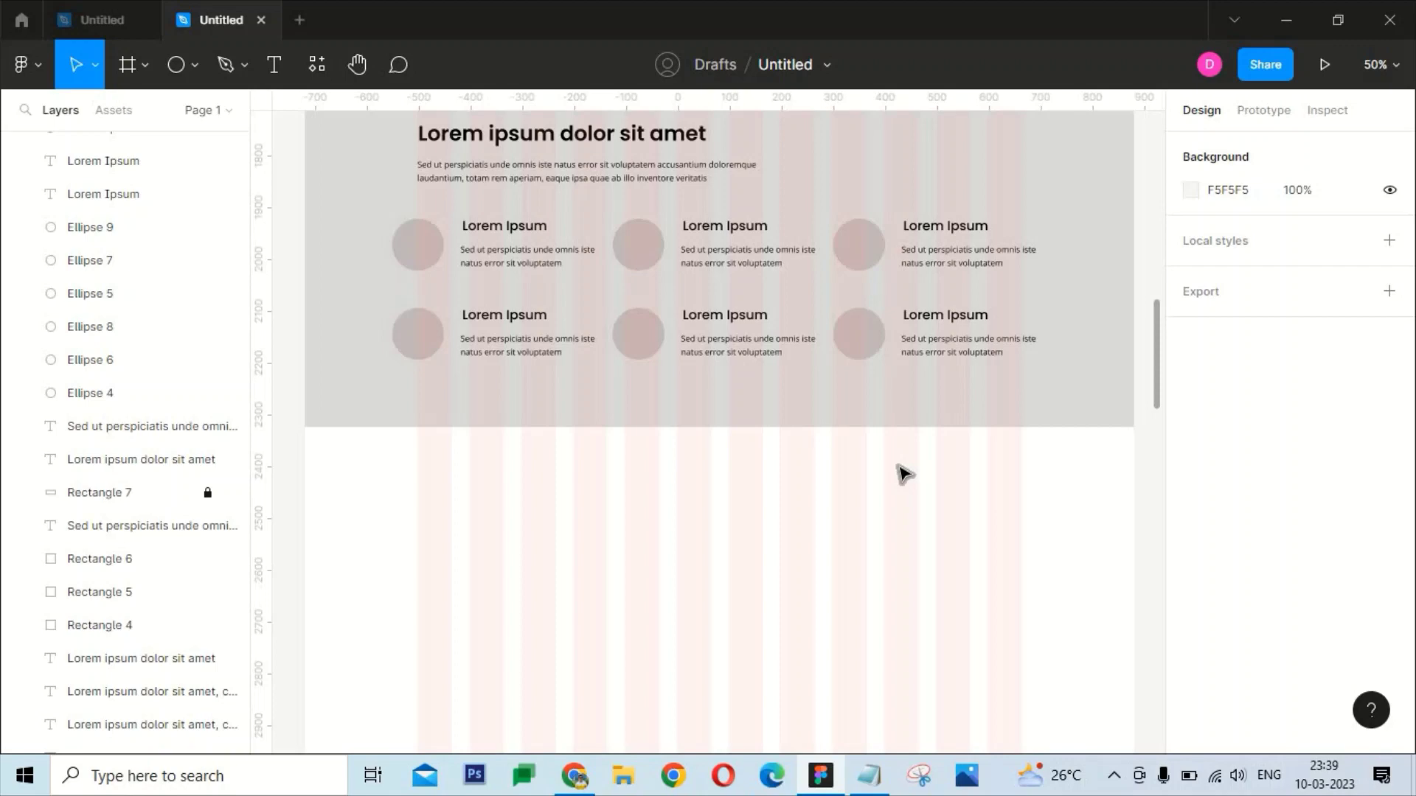
left_click(561, 133)
left_click(587, 177, "shift")
left_click_drag(622, 175, 623, 555)
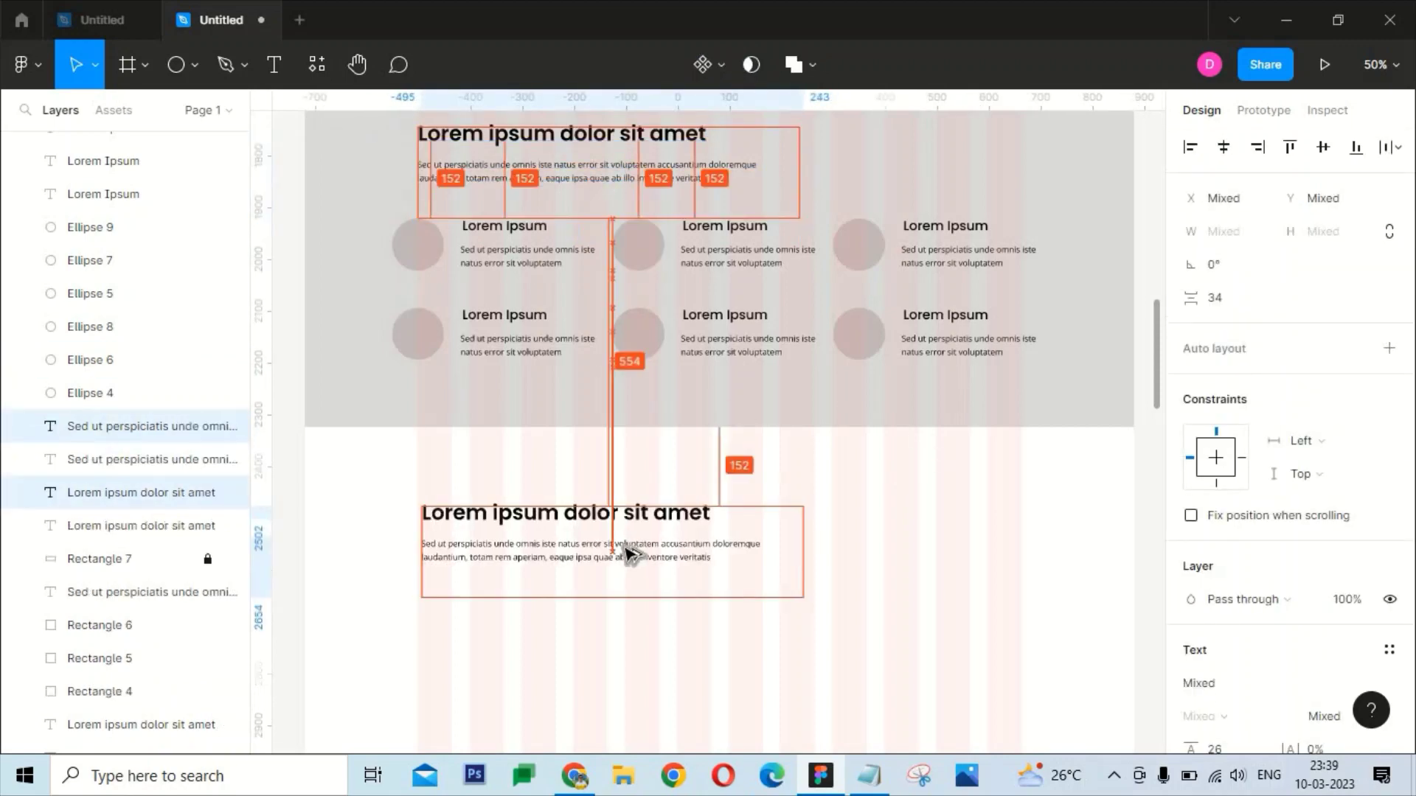
Add a horizontal ruler guide below the grey band, deleting a stray square
left_click(196, 65)
left_click(199, 107)
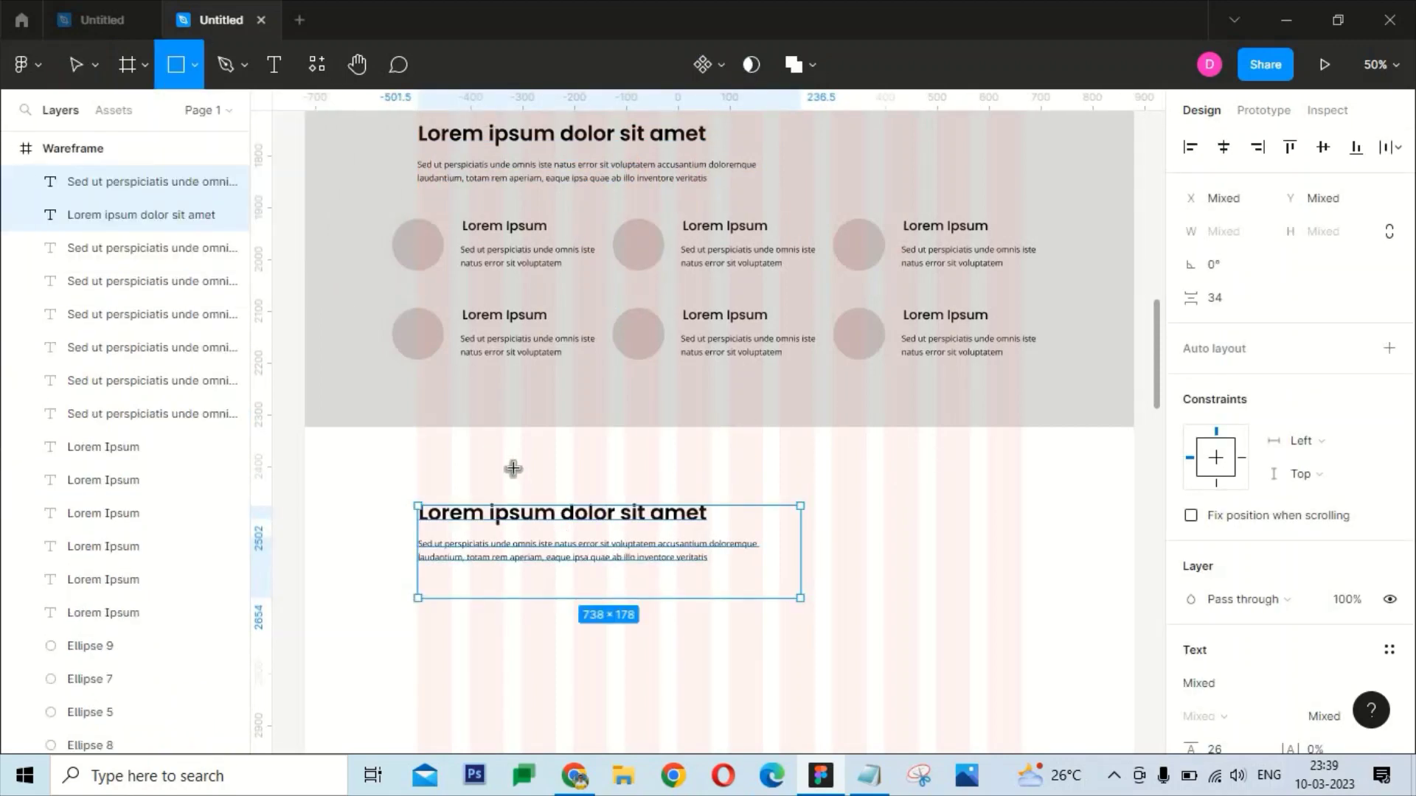
left_click(496, 453)
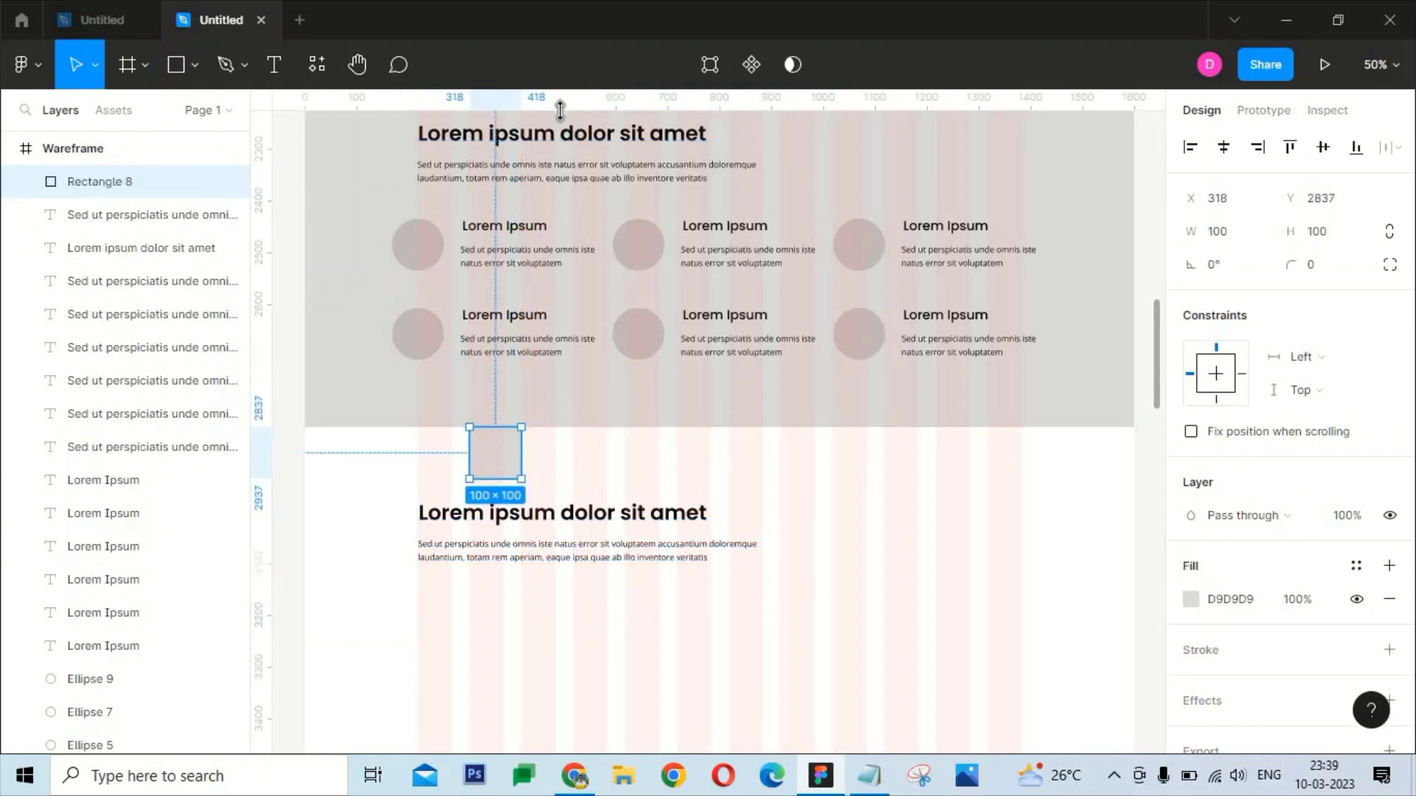
mouse_move(560, 109)
left_mouse_down()
mouse_move(573, 479)
mouse_move(542, 481)
left_mouse_up()
left_click(511, 453)
key("Delete")
left_click(572, 556)
left_click(541, 508, "shift")
key("Escape")
left_click(175, 65)
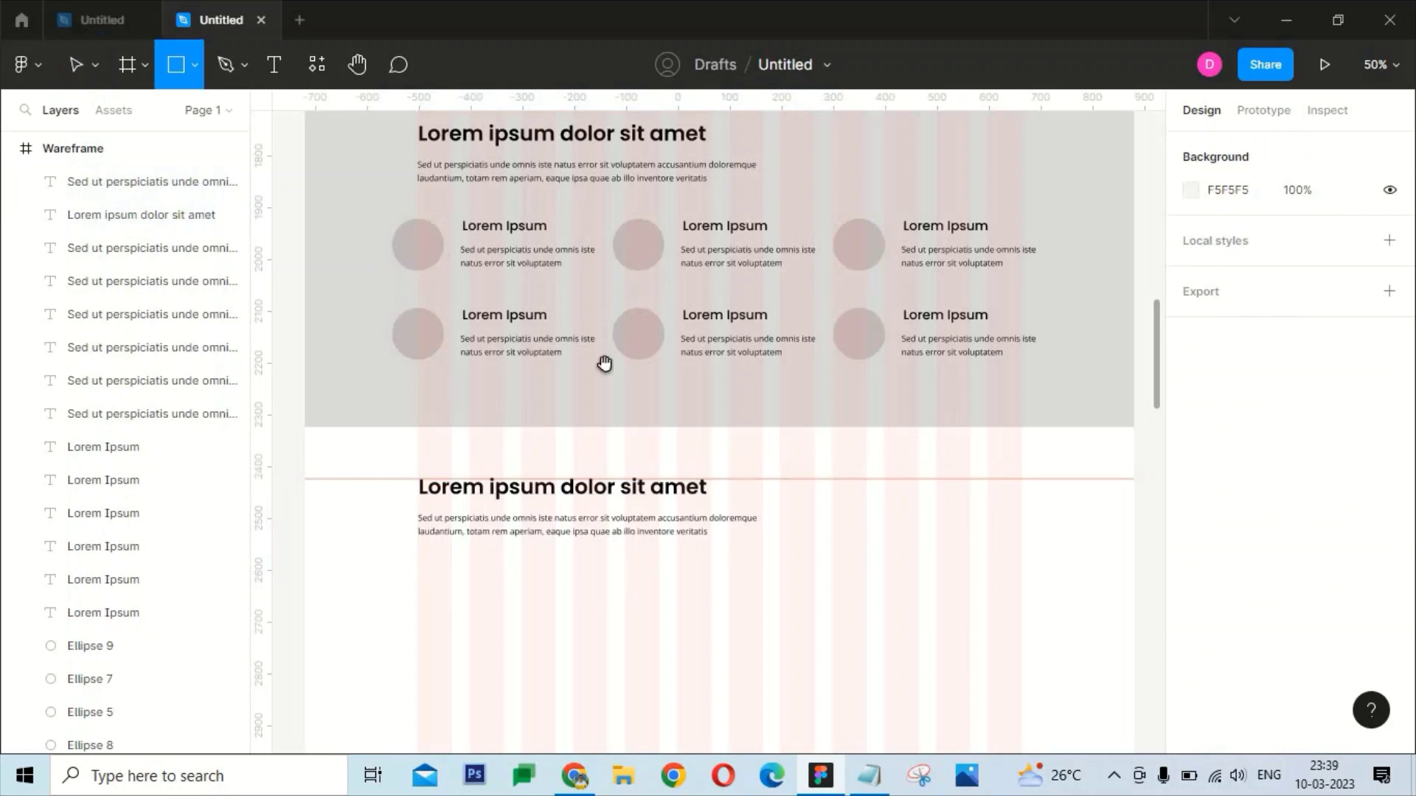
Draw a large grey image block right of the heading and nudge the text down
left_click_drag(604, 363, 525, 97)
left_click_drag(701, 216, 942, 424)
left_click(668, 344)
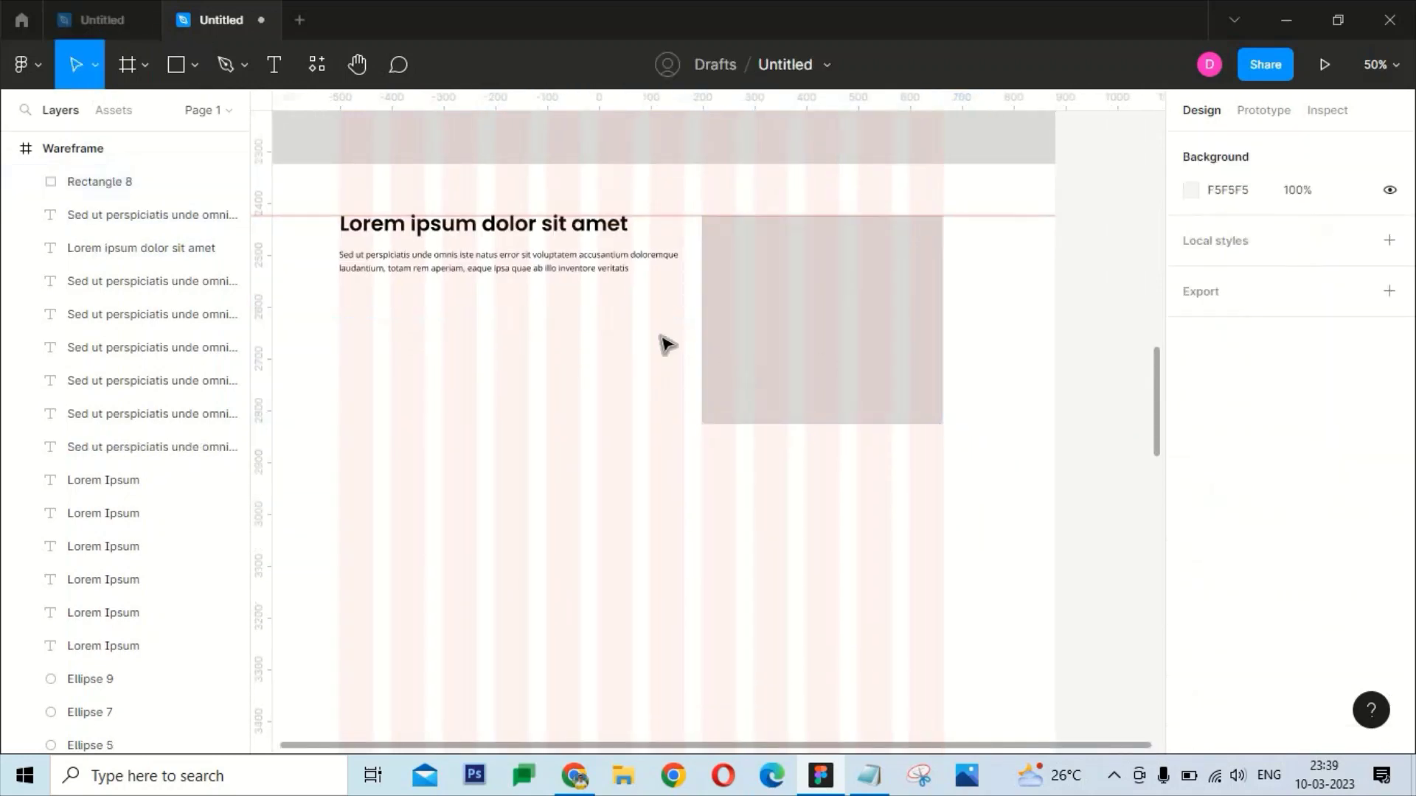
left_click_drag(667, 345, 458, 230)
key("shift+Down")
key("shift+Down")
key("shift+Down")
key("shift+Down")
key("Escape")
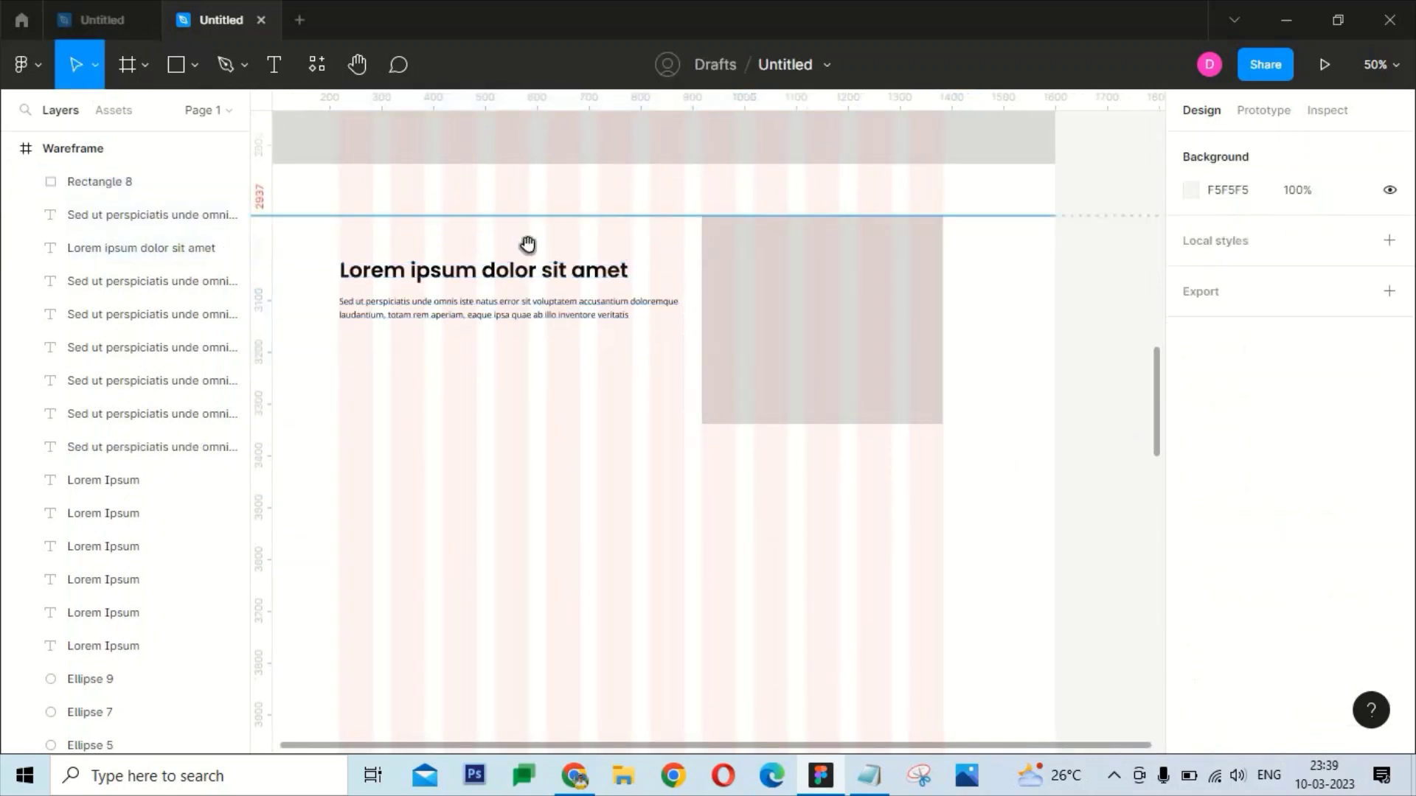
Copy the hero's View More button down beneath the new section's paragraph
scroll(557, 563, "up", 5)
scroll(588, 547, "up", 5)
scroll(516, 442, "up", 5)
left_click(424, 324)
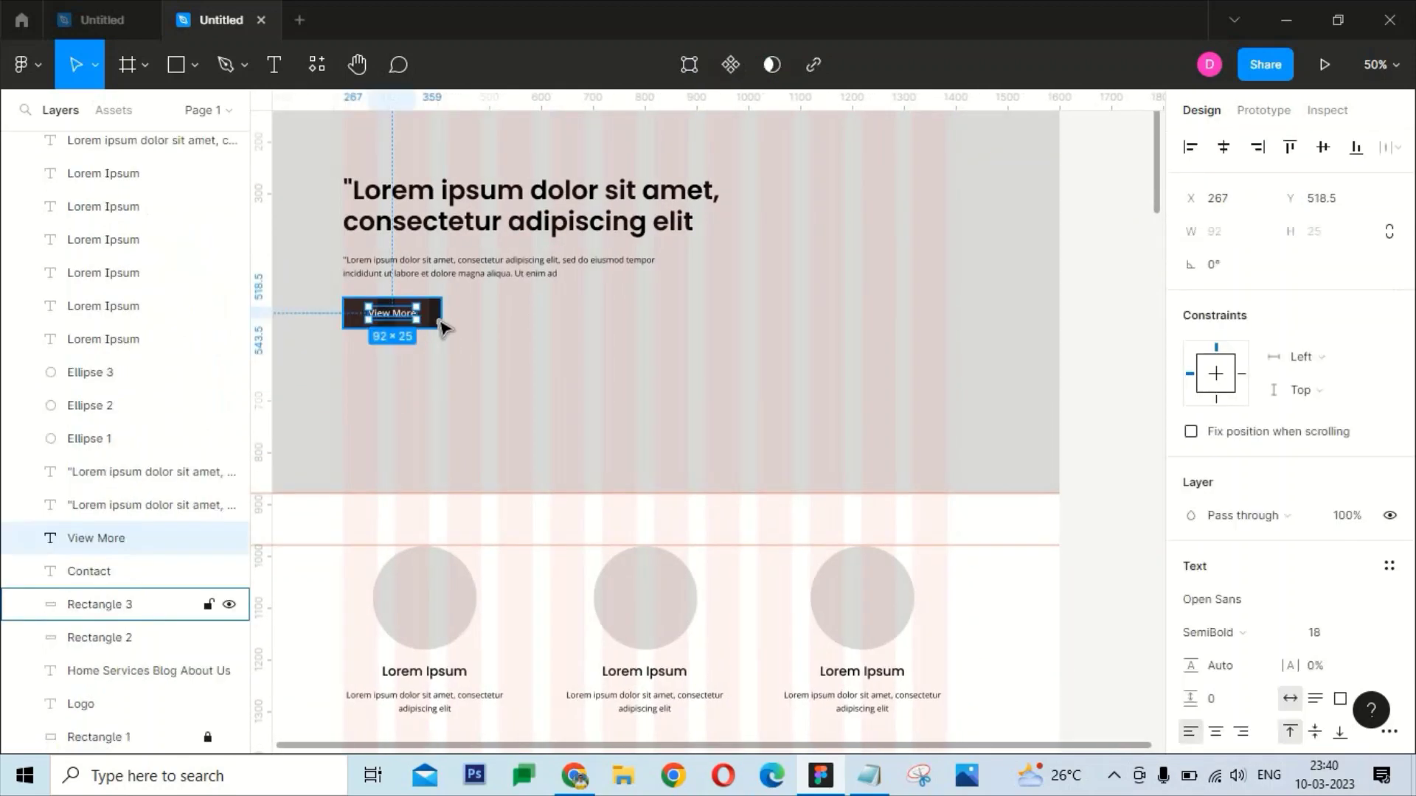
mouse_move(441, 327)
left_mouse_down()
mouse_move(478, 611)
mouse_move(426, 568)
left_mouse_up()
key("shift+Up")
key("shift+Up")
key("shift+Up")
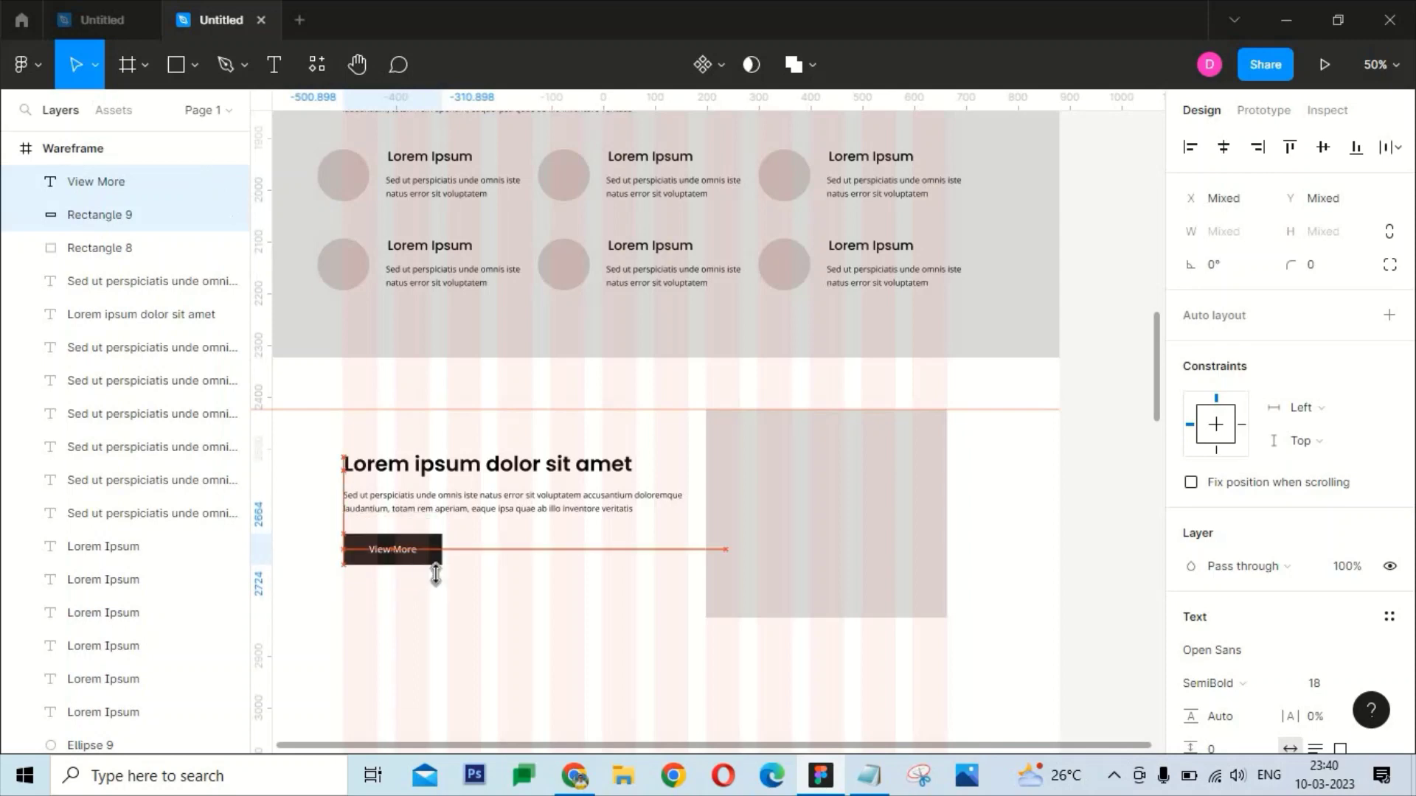
left_click(531, 567)
Make the paragraph wrap to three lines and move the whole text block up slightly
left_click(632, 506)
left_click_drag(684, 501, 618, 484)
left_click(401, 587)
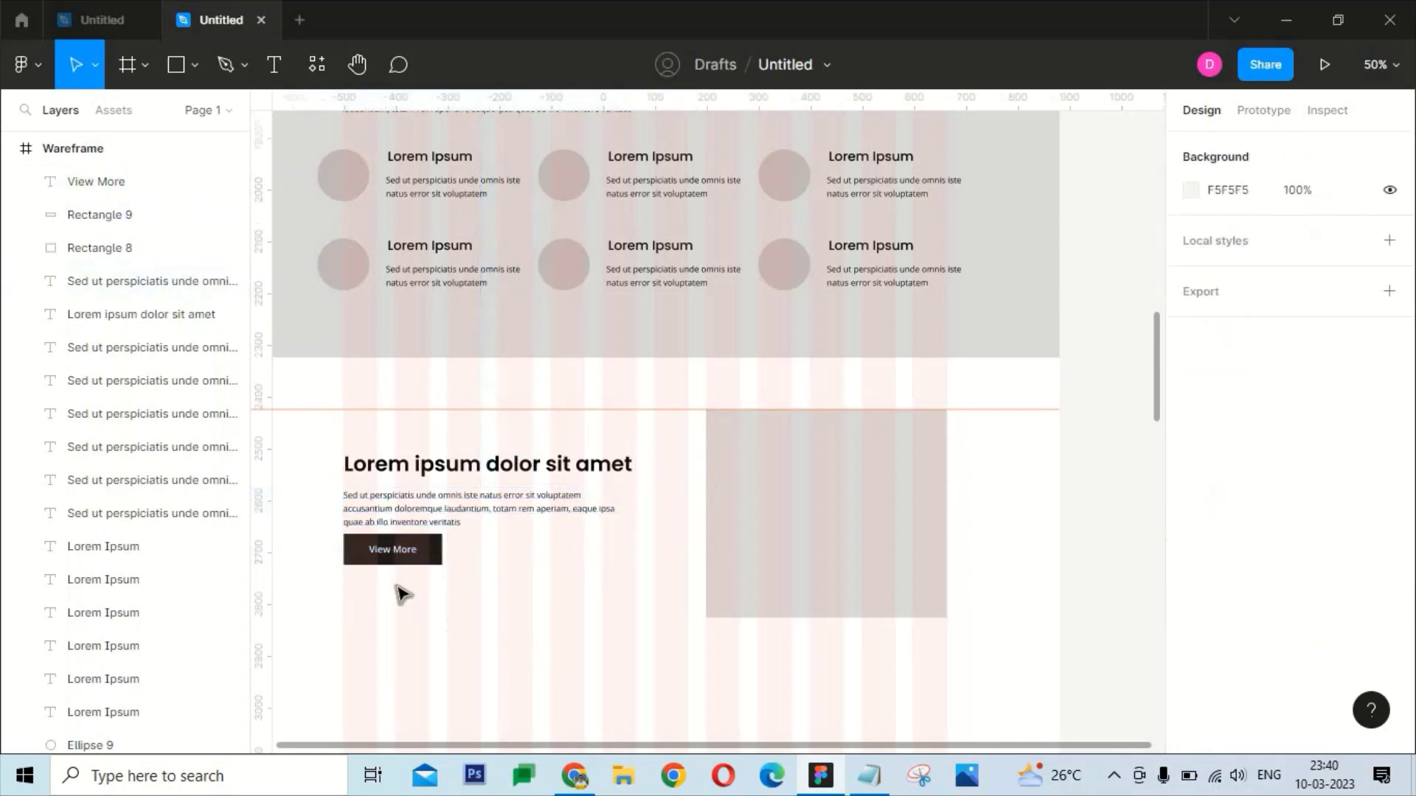
left_click_drag(458, 620, 376, 557)
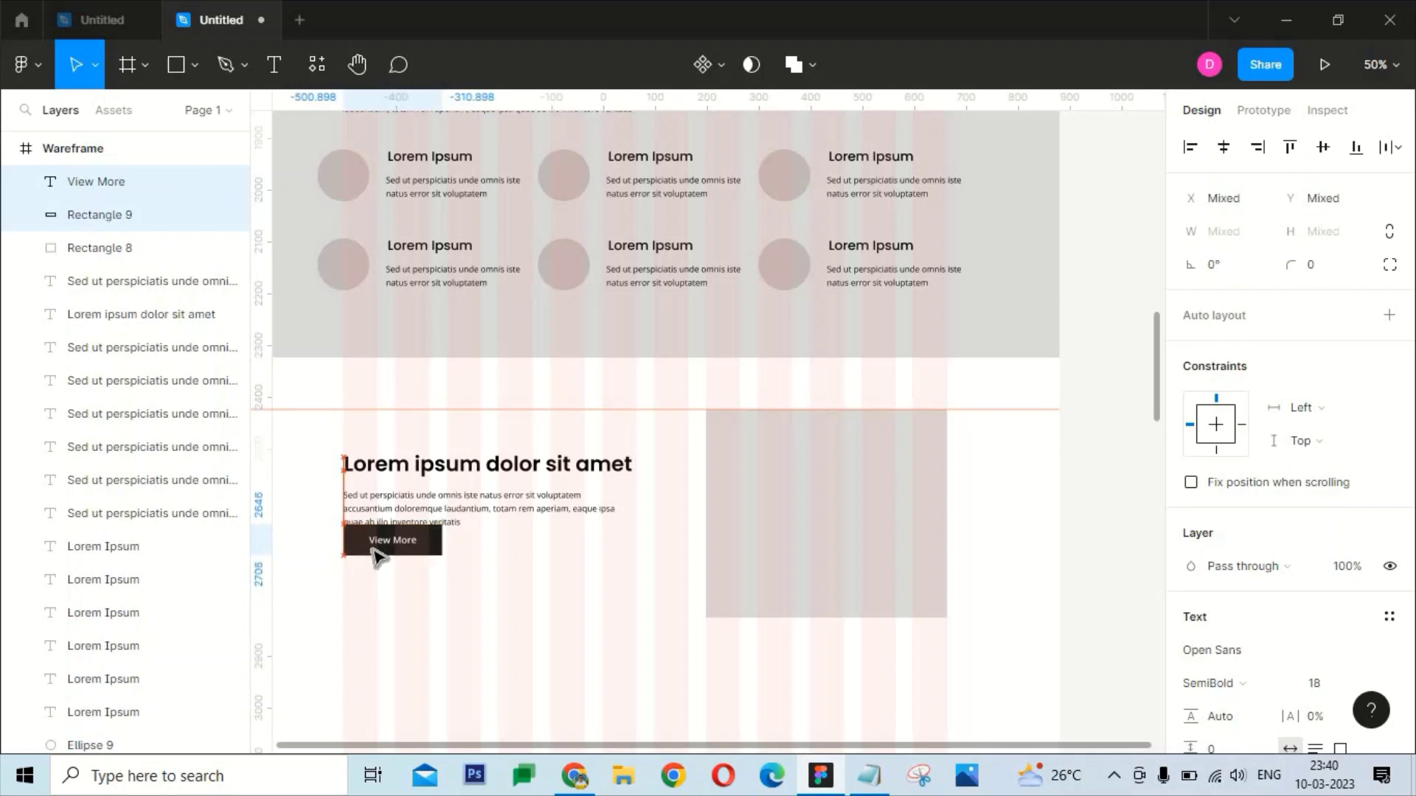
left_click_drag(384, 586, 338, 446)
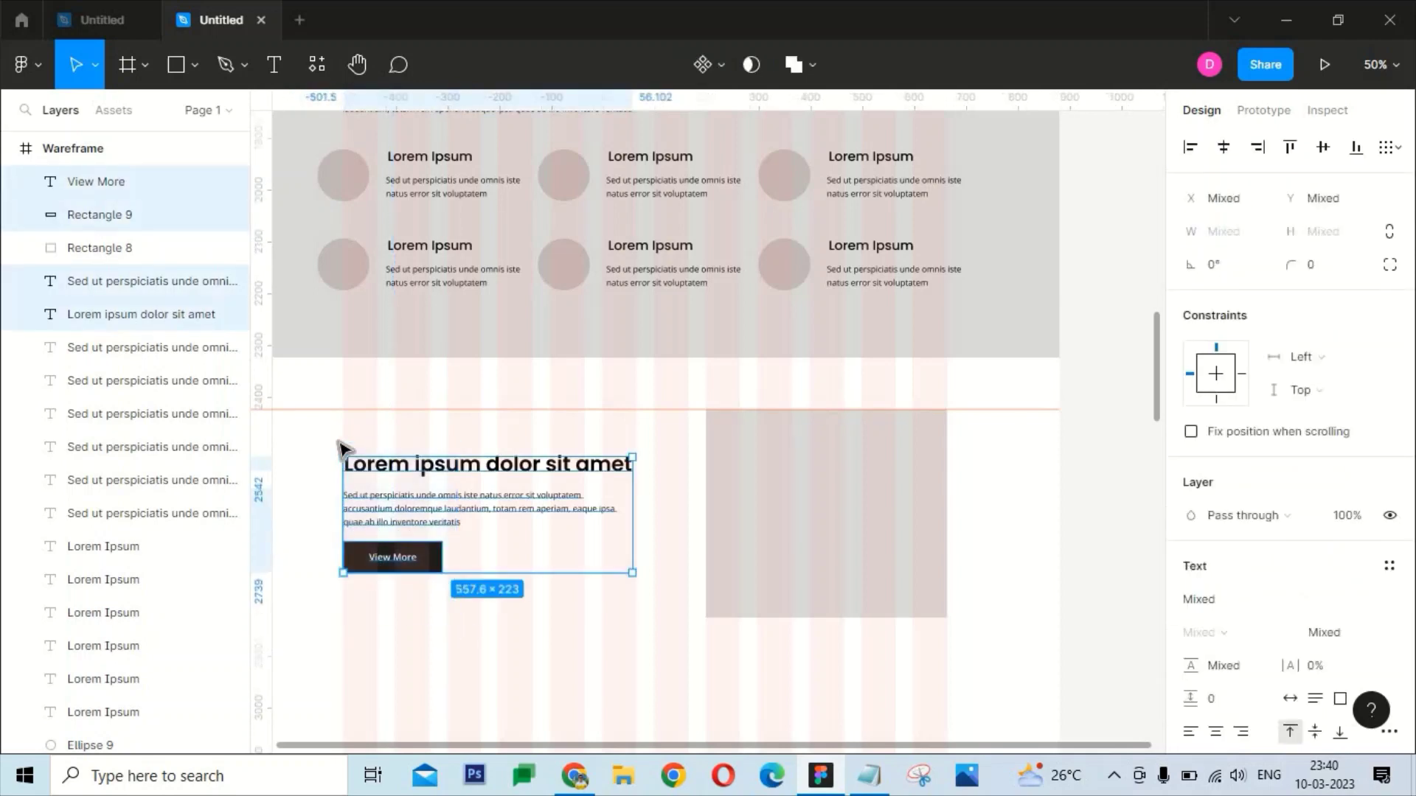
key("shift+Up")
key("shift+Up")
key("shift+Up")
key("minus")
Duplicate the whole text-and-image section and place the copy below it
key("Escape")
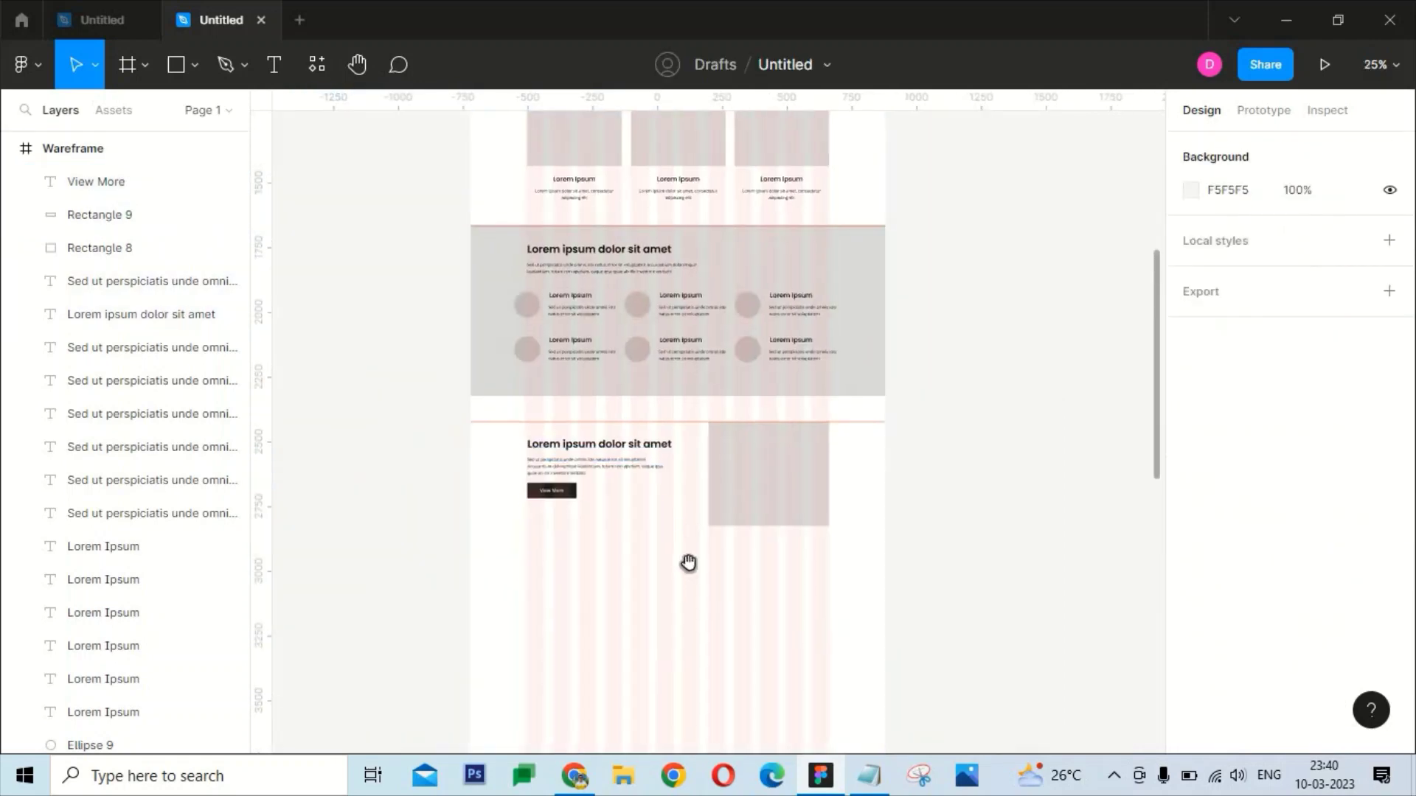
scroll(693, 545, "up", 5)
scroll(702, 522, "down", 1)
key("ctrl+shift+4")
scroll(669, 458, "up", 2)
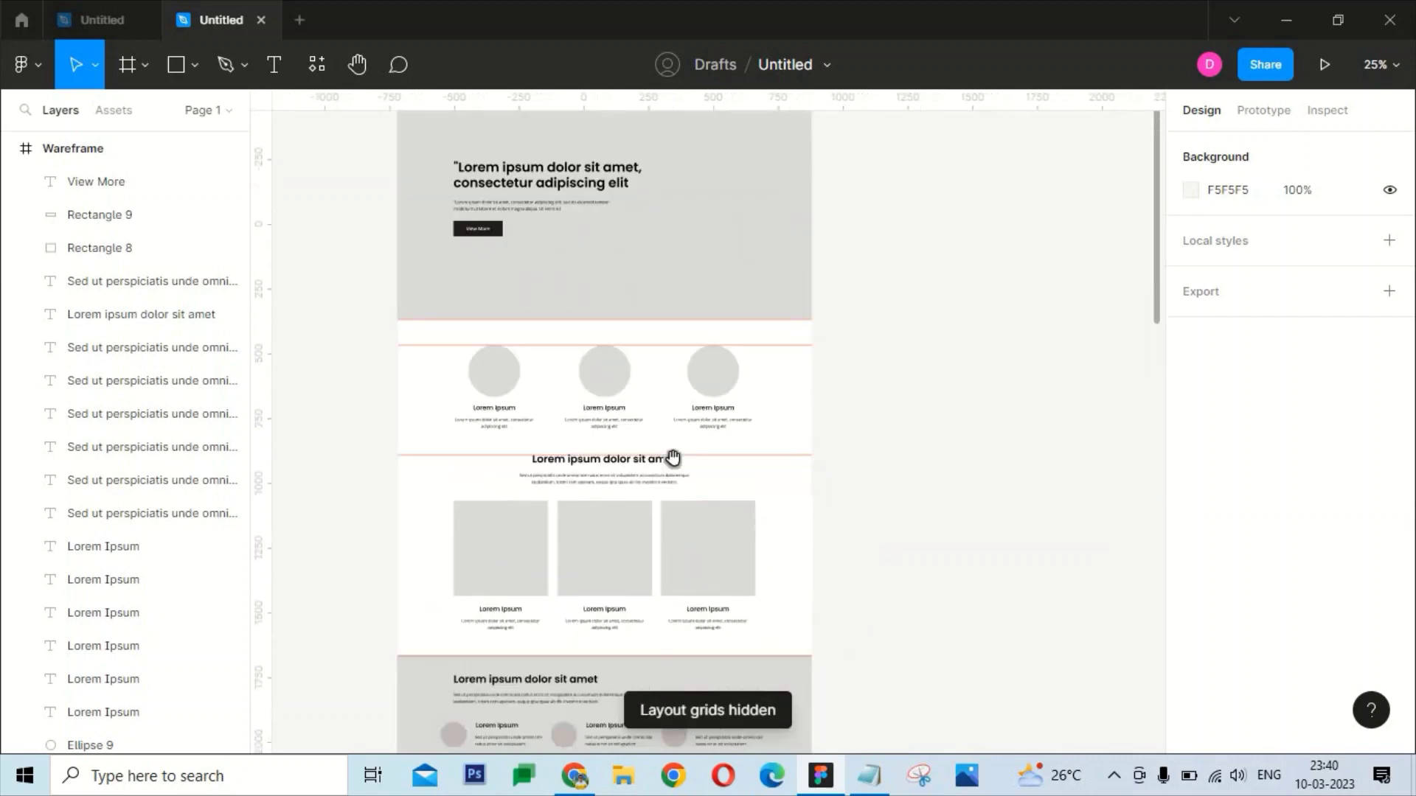
scroll(752, 451, "down", 5)
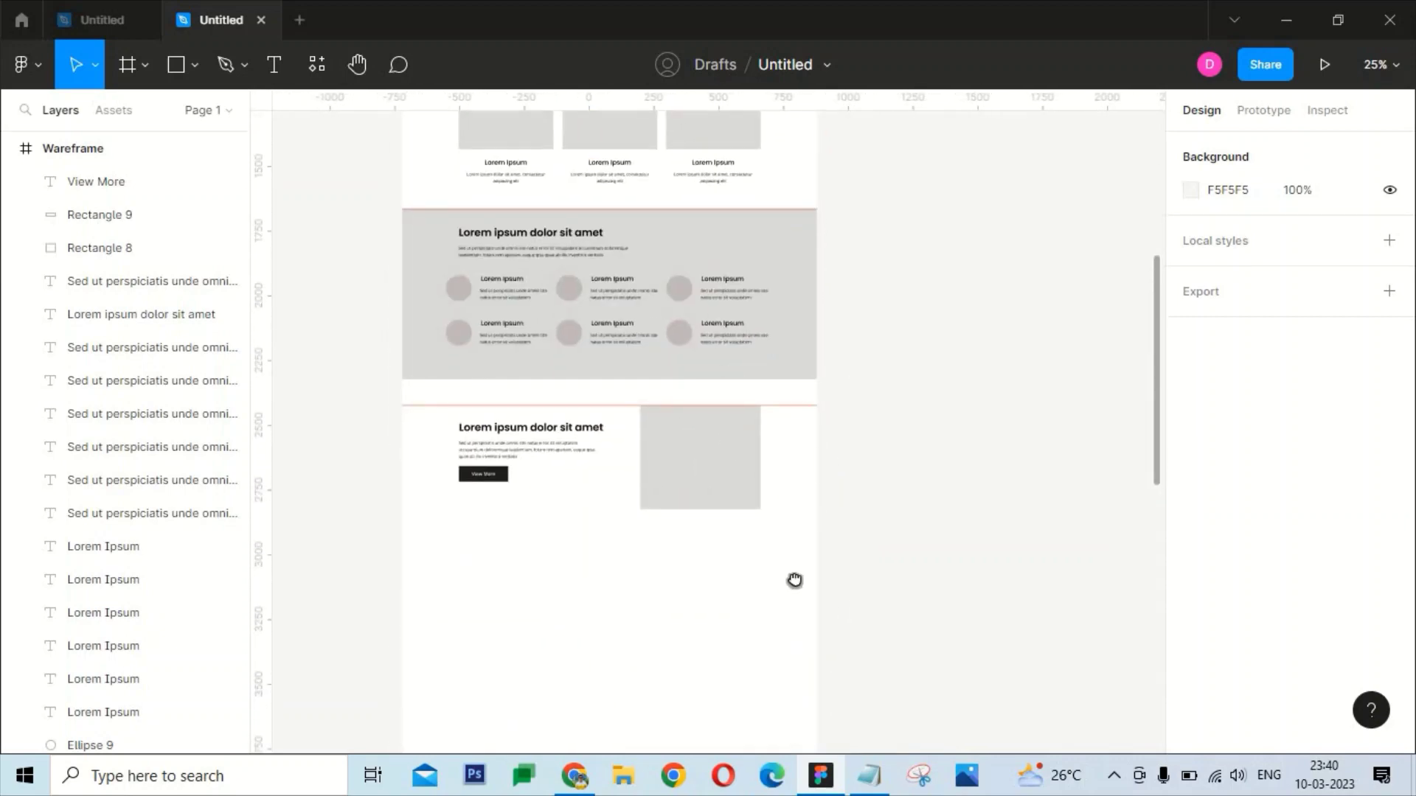
left_click_drag(756, 592, 469, 458)
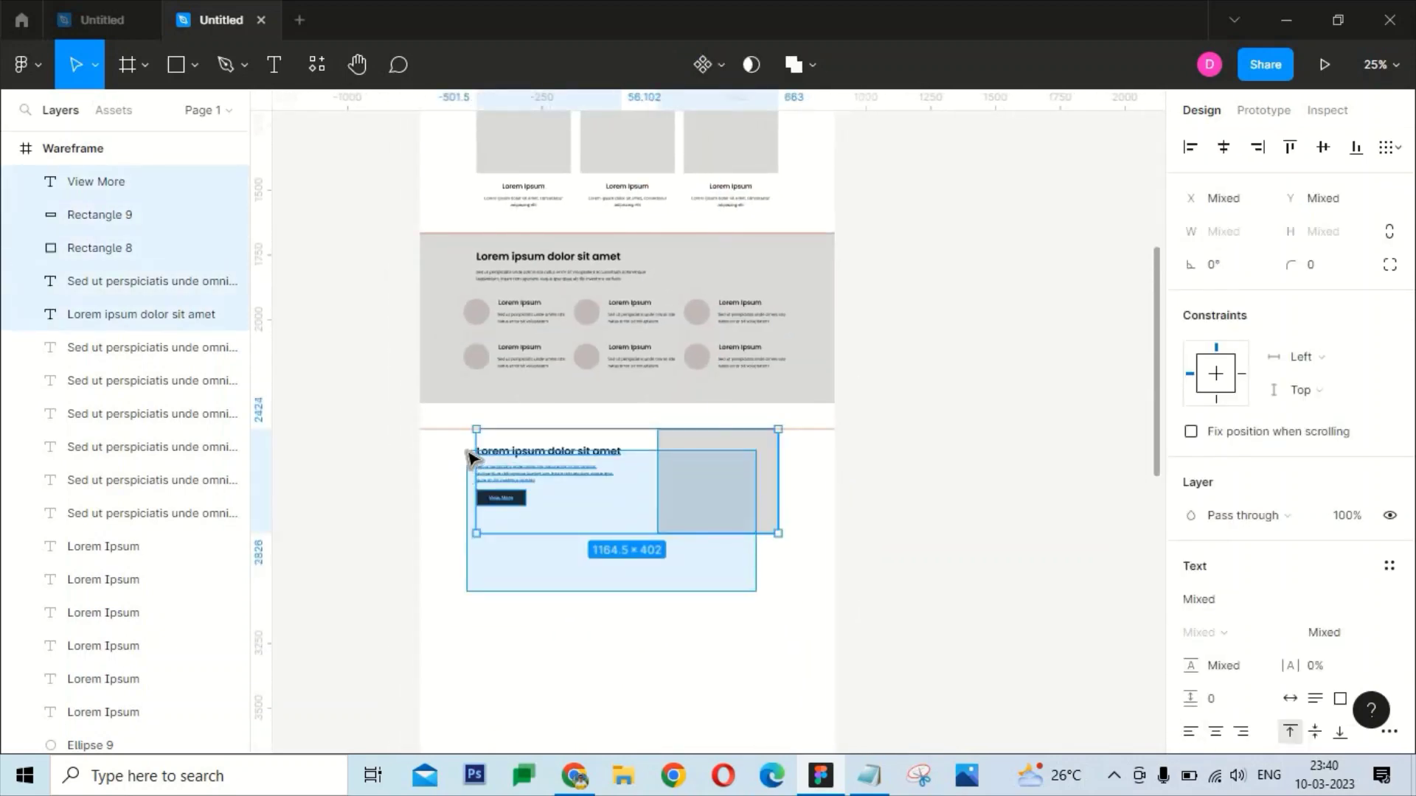
left_click_drag(655, 490, 679, 650)
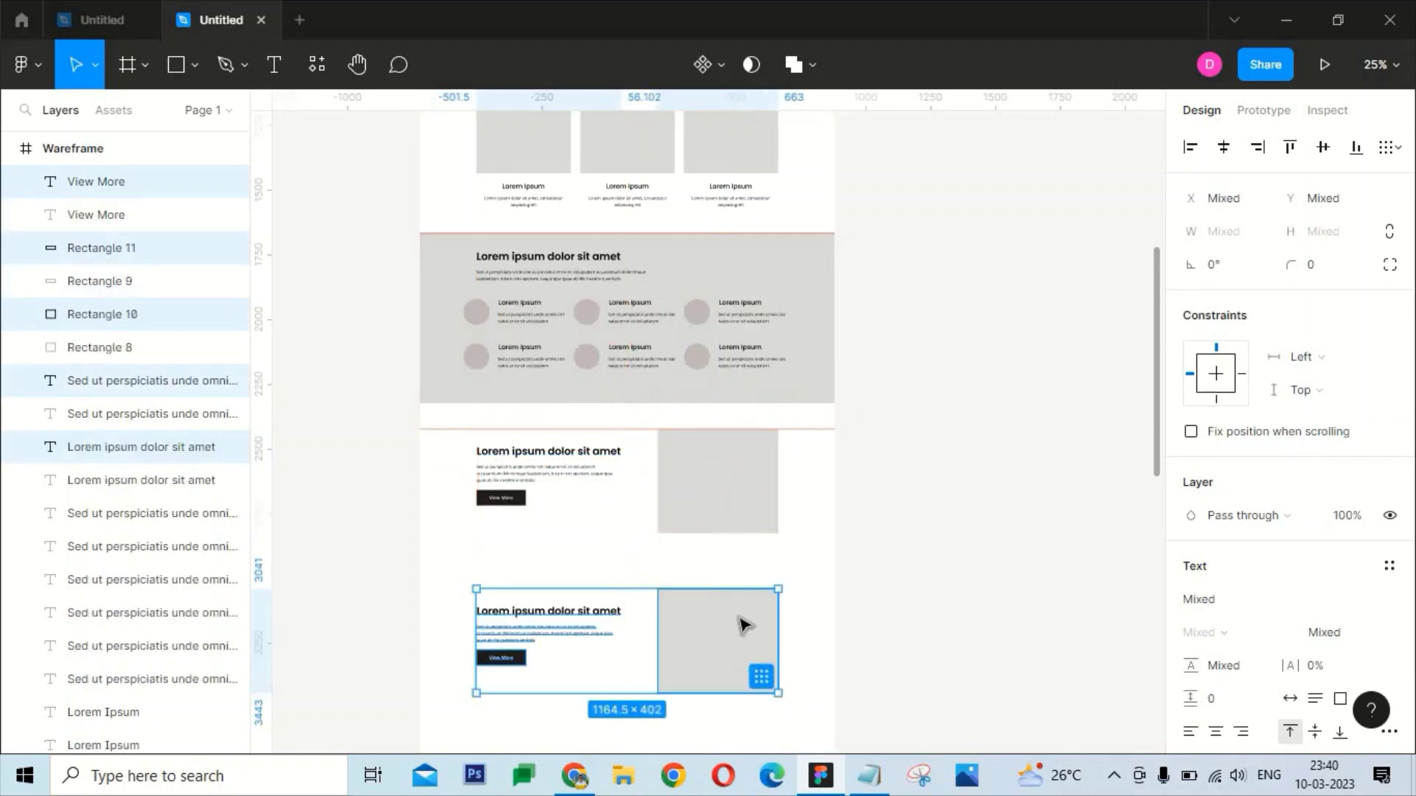
Move the copy's heading, paragraph and View More button to the right side
left_click(702, 638)
scroll(702, 639, "down", 2)
left_click_drag(753, 481, 570, 492)
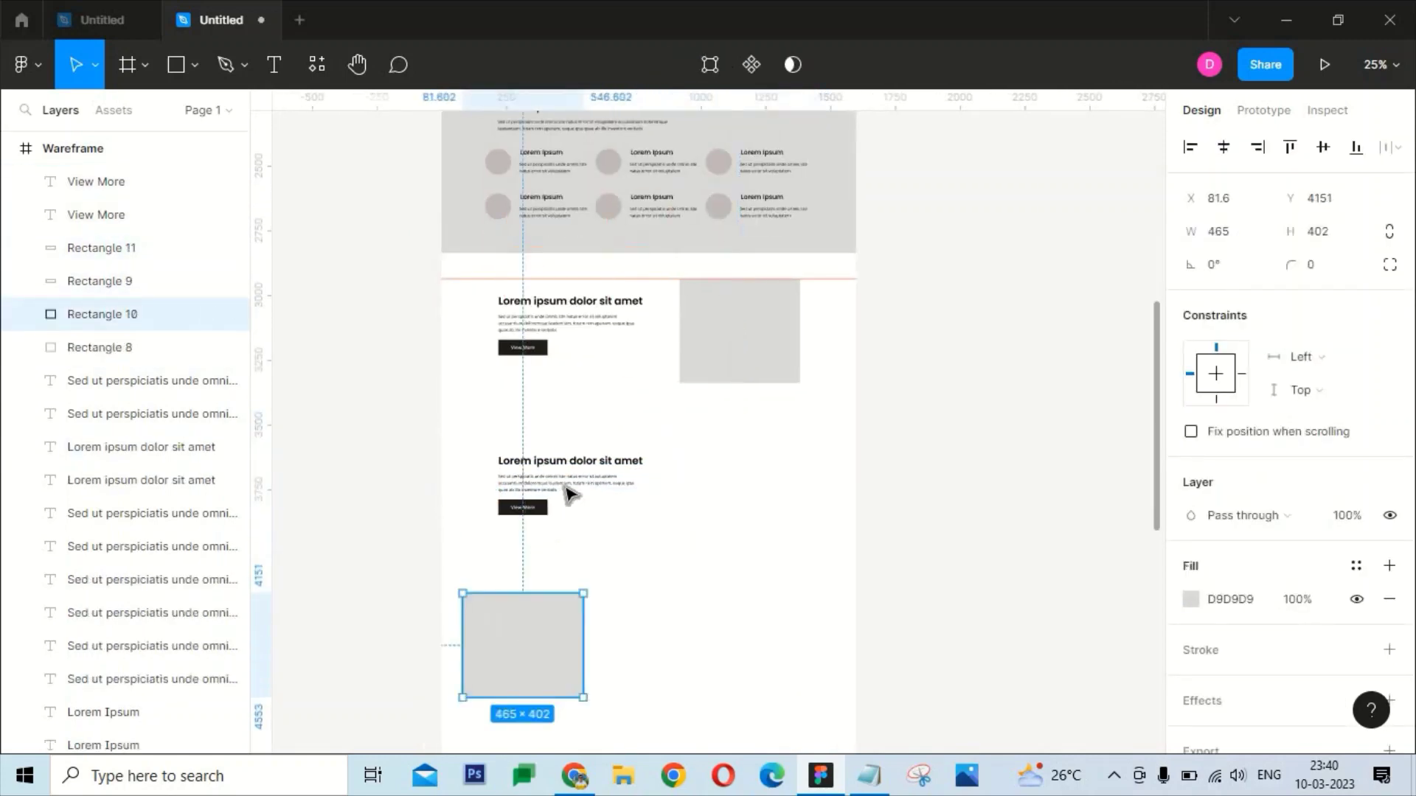
left_click(568, 486)
left_click(569, 463, "shift")
mouse_move(474, 451)
left_mouse_down()
mouse_move(655, 481)
mouse_move(815, 465)
left_mouse_up()
Move the copied grey image block left beside the text and align their tops
key("ctrl+shift+4")
key("Escape")
key("r")
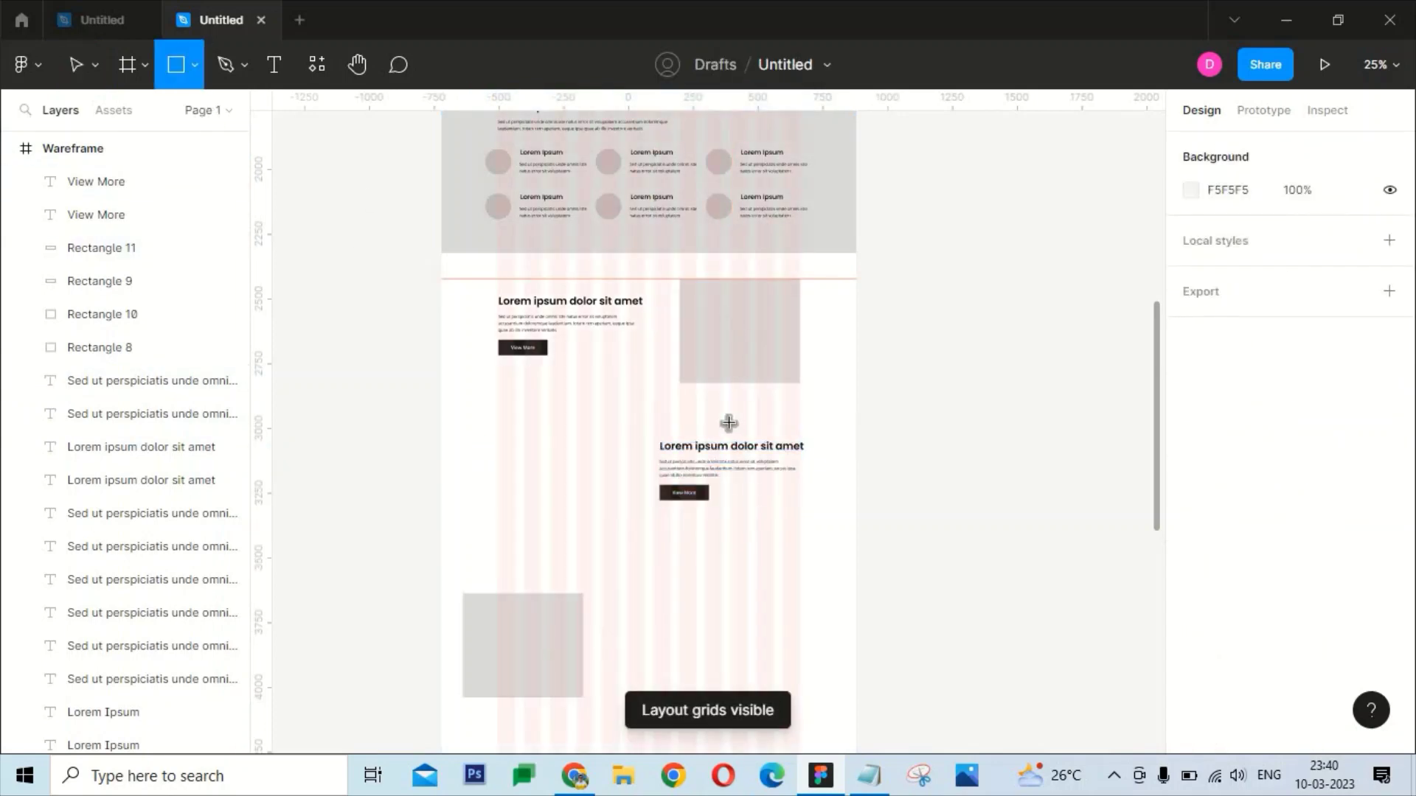
left_click(693, 383)
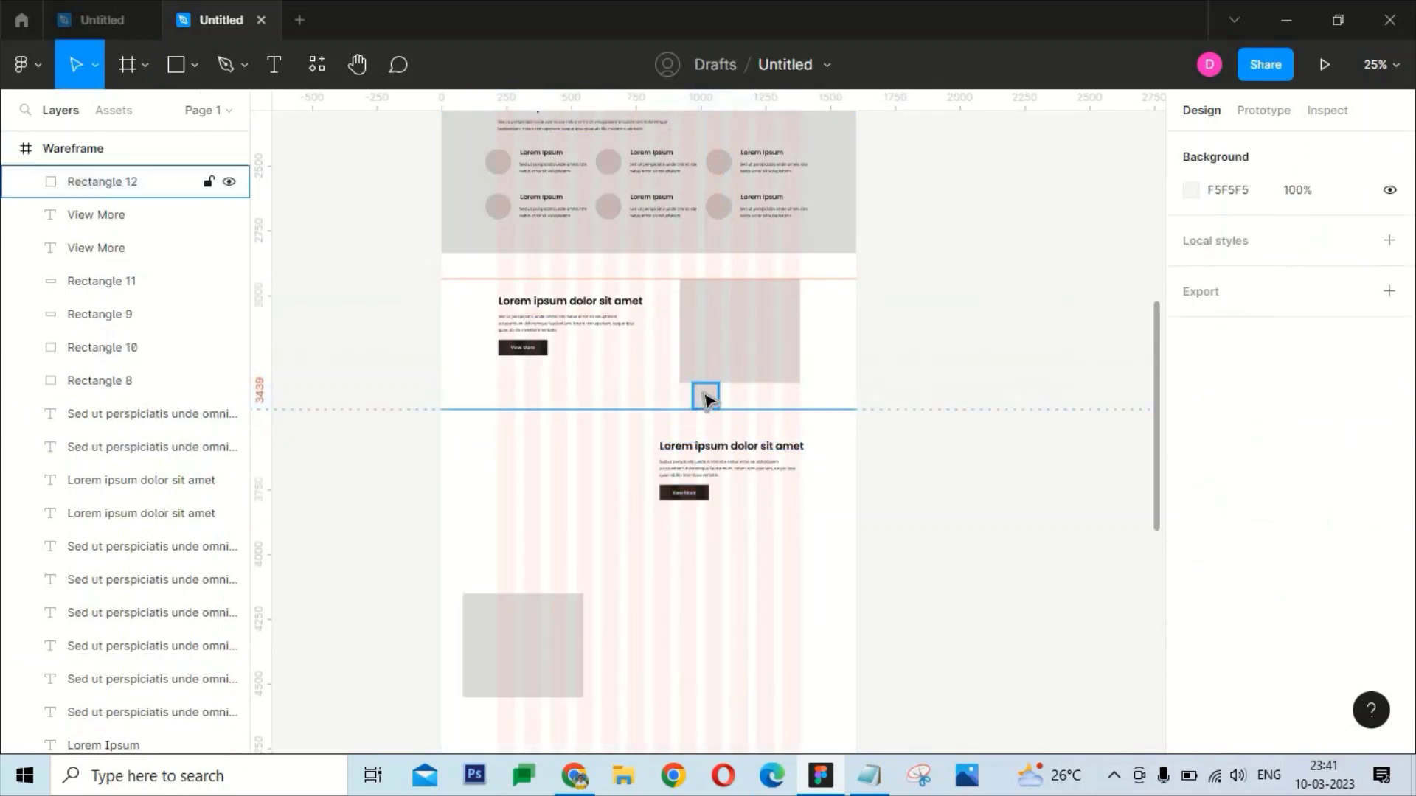
key("ctrl+z")
mouse_move(545, 658)
left_mouse_down()
mouse_move(564, 479)
mouse_move(580, 476)
left_mouse_up()
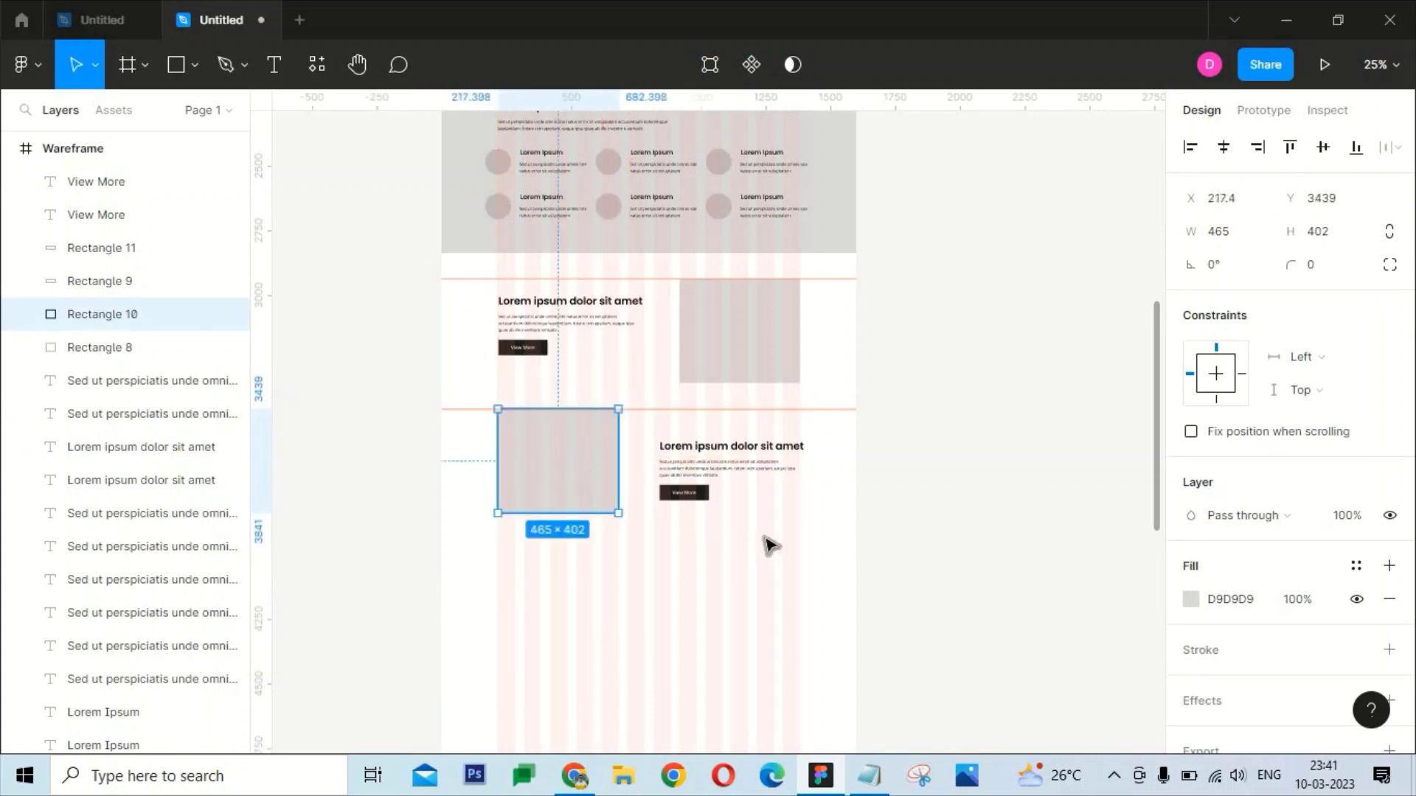
left_click_drag(767, 543, 679, 455)
Draw a grey rectangle below the mirrored section, stretched across the full 1600 frame width
left_click(832, 534)
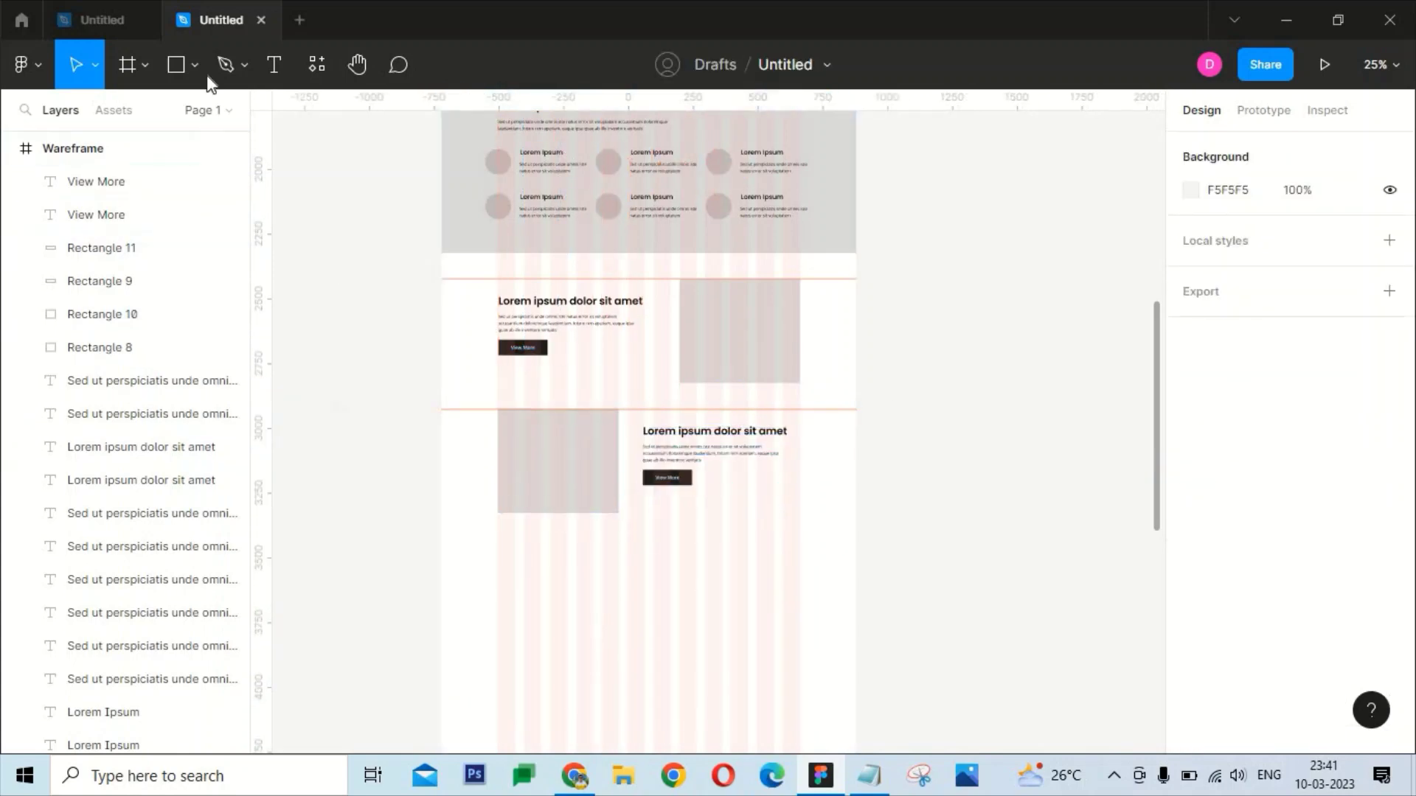
left_click(177, 64)
scroll(399, 284, "down", 3)
left_click(389, 421)
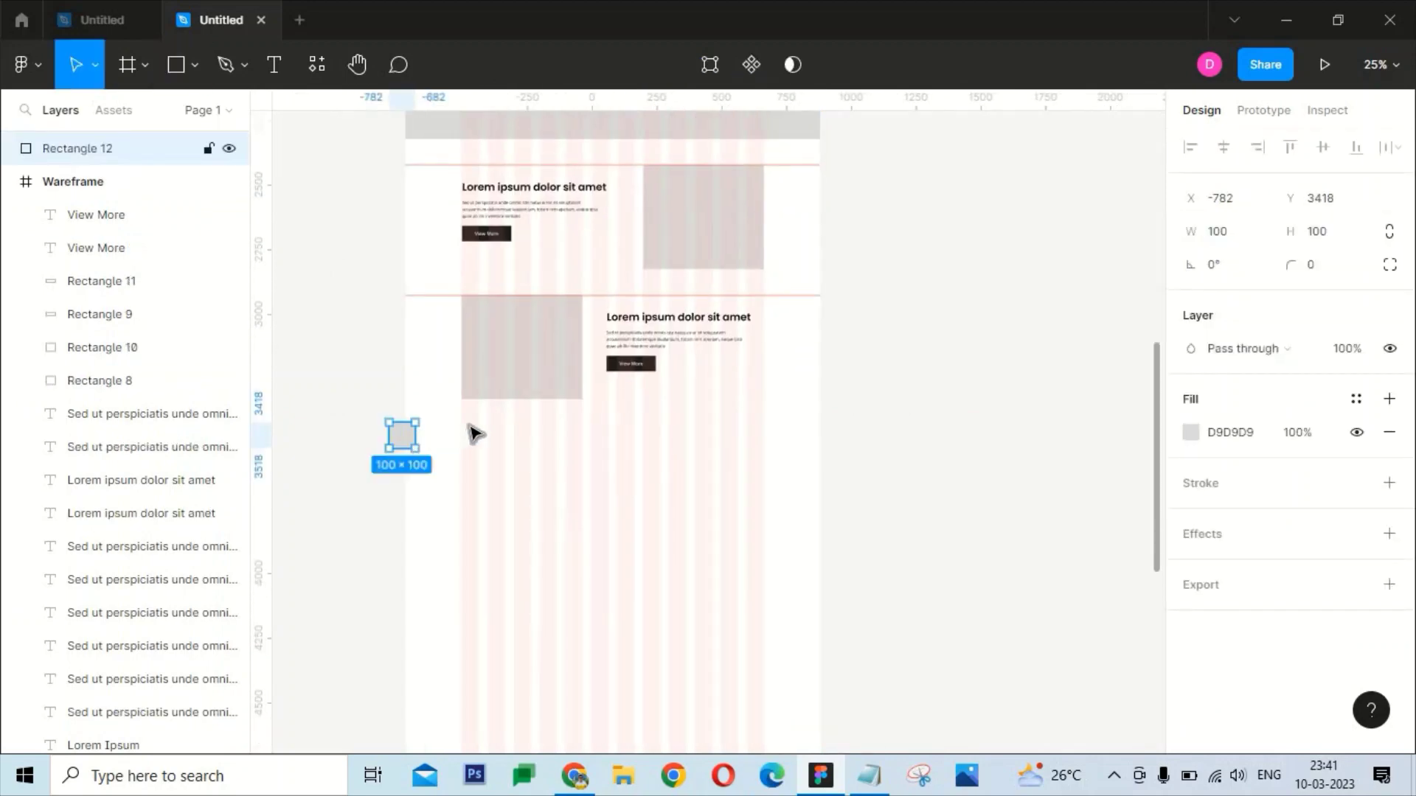
left_click_drag(475, 433, 489, 421)
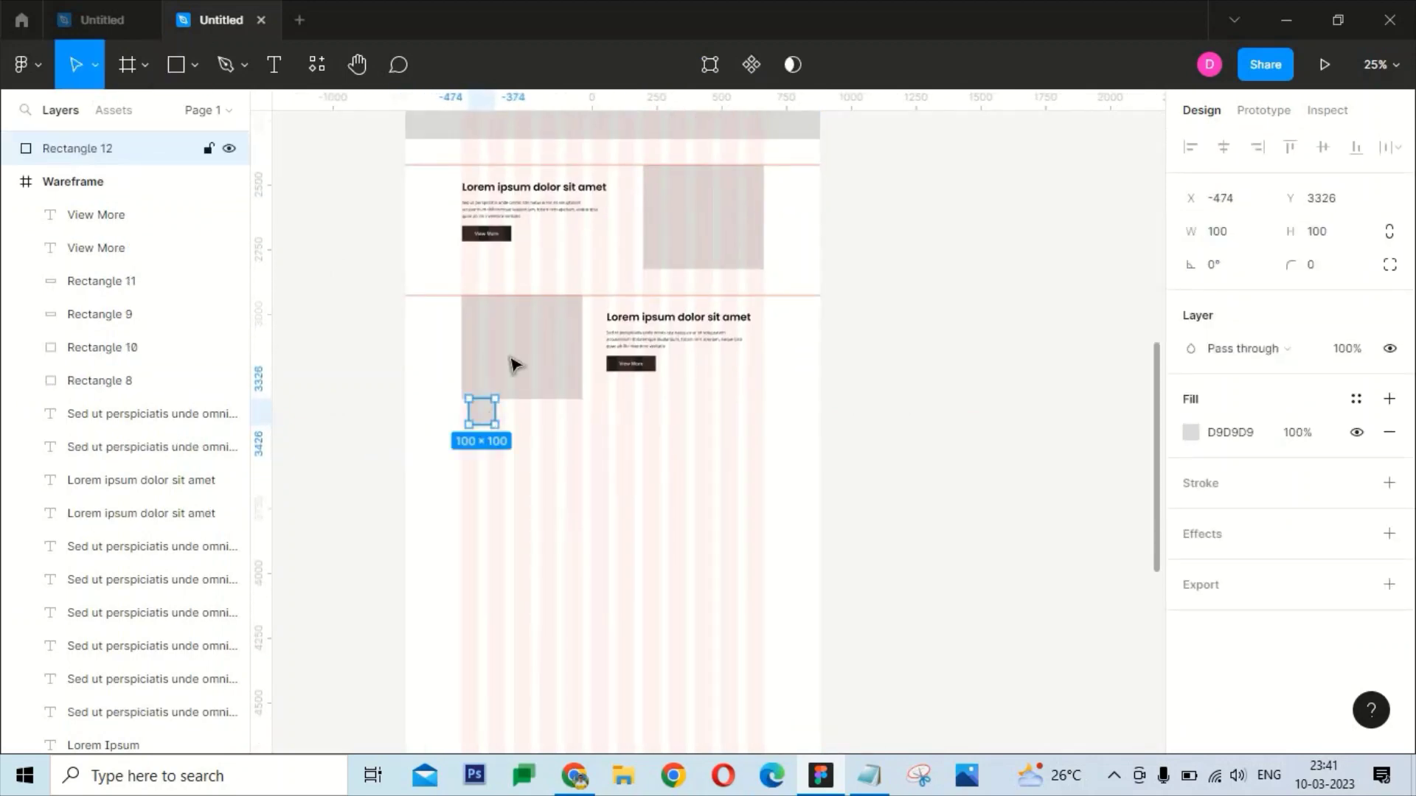
key("shift+r")
key("shift+r")
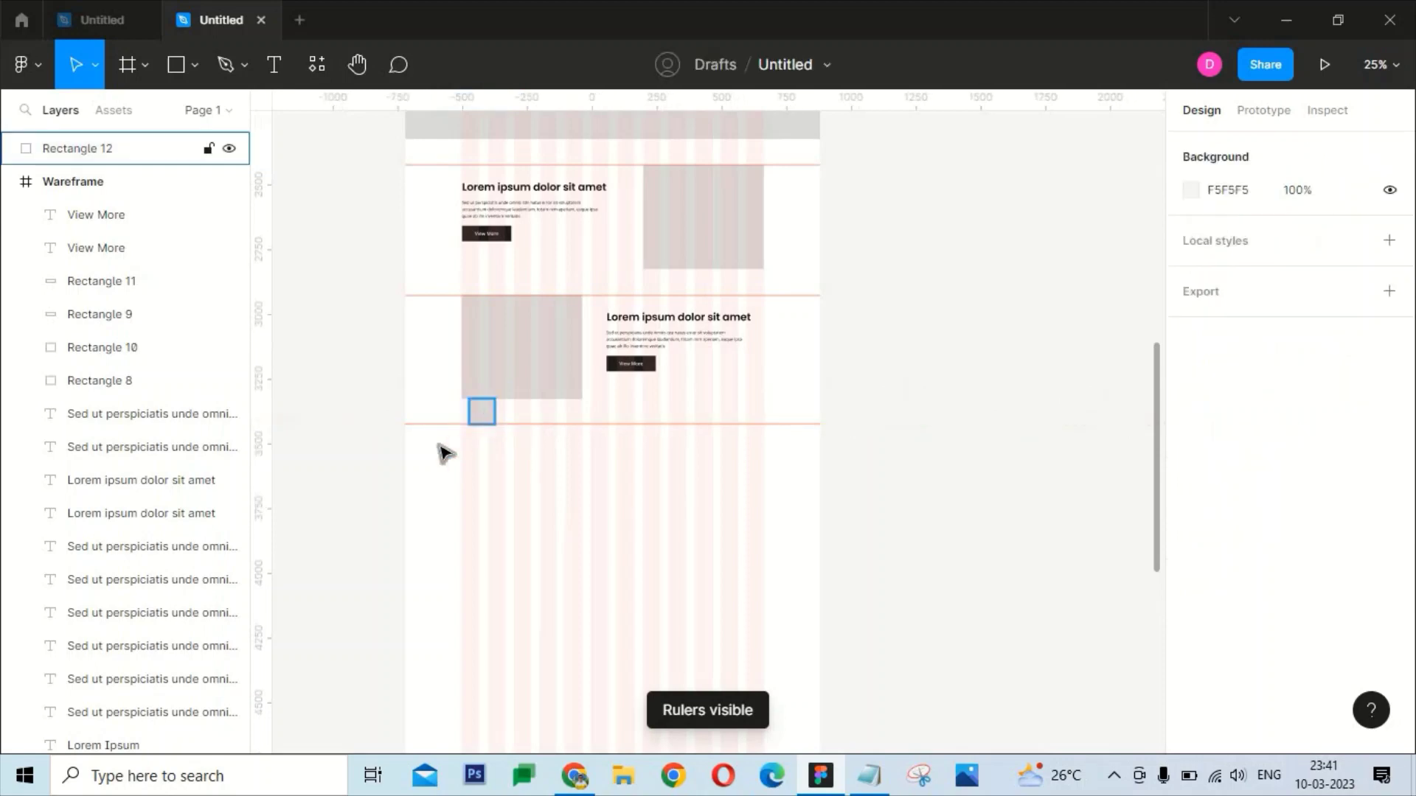
mouse_move(486, 418)
left_mouse_down()
mouse_move(423, 442)
mouse_move(819, 599)
mouse_move(819, 586)
left_mouse_up()
left_click(895, 486)
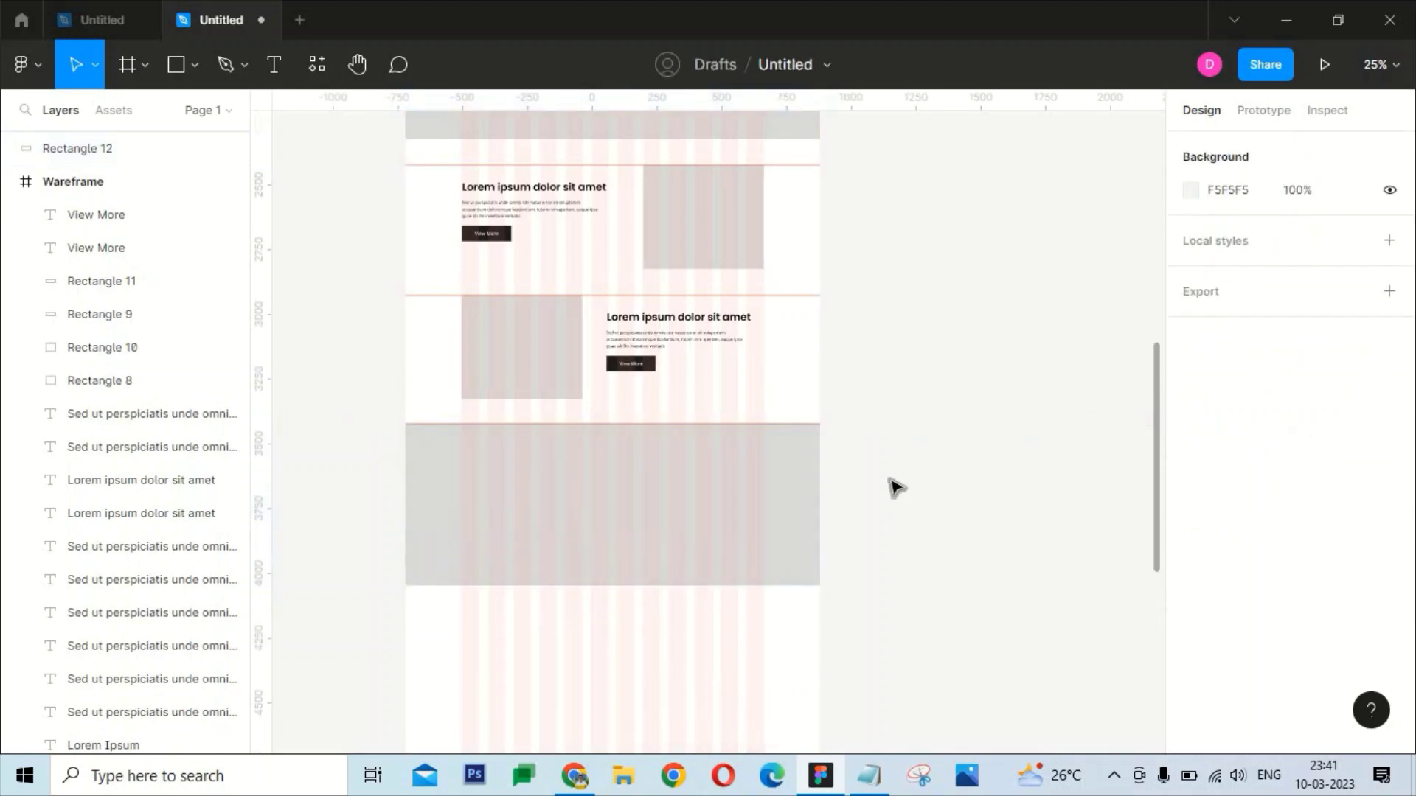
key("ctrl+shift+4")
Add a 'Footer' text label and move it up over the grey band
scroll(809, 357, "up", 5)
scroll(882, 502, "down", 4)
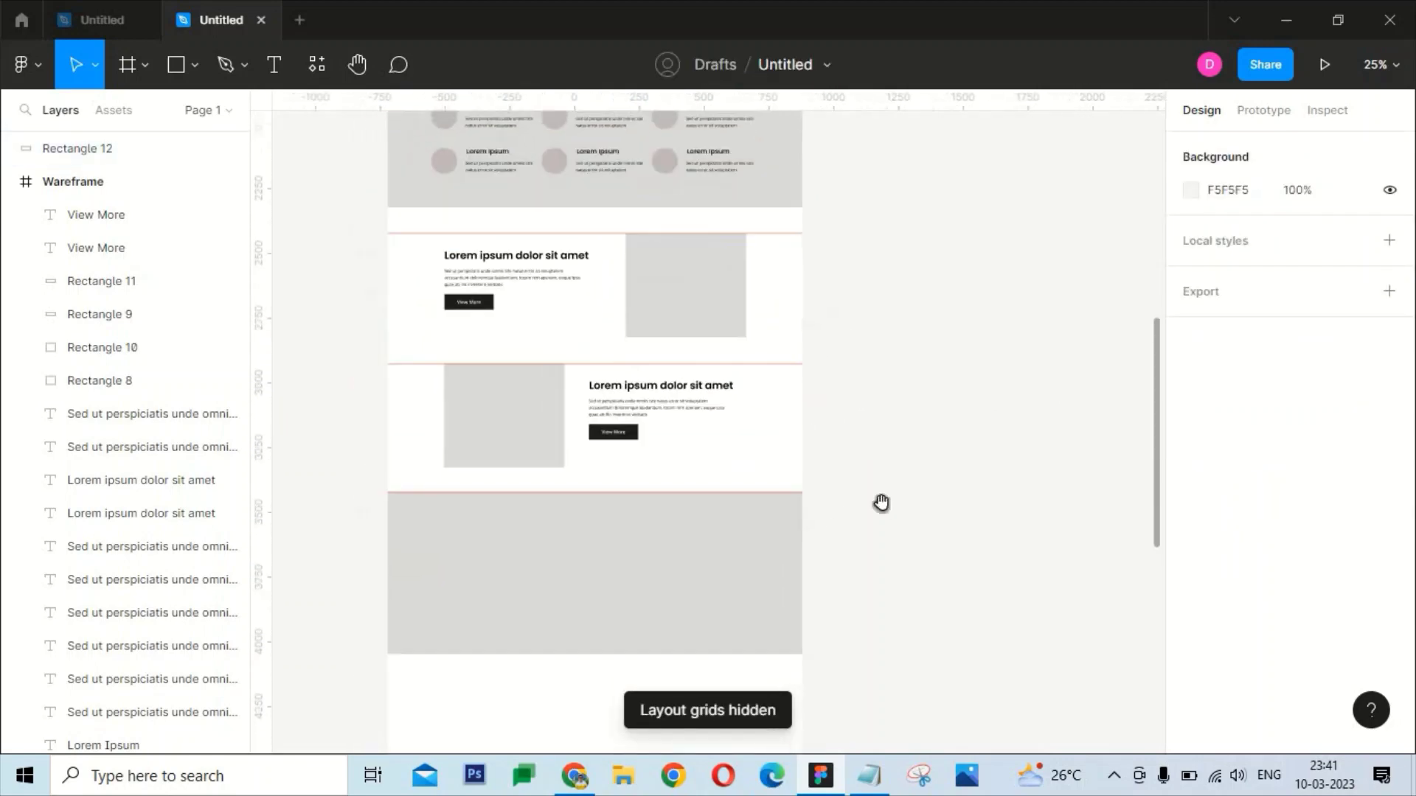
scroll(928, 423, "up", 2)
scroll(878, 502, "up", 5)
scroll(856, 487, "down", 5)
scroll(752, 454, "down", 3)
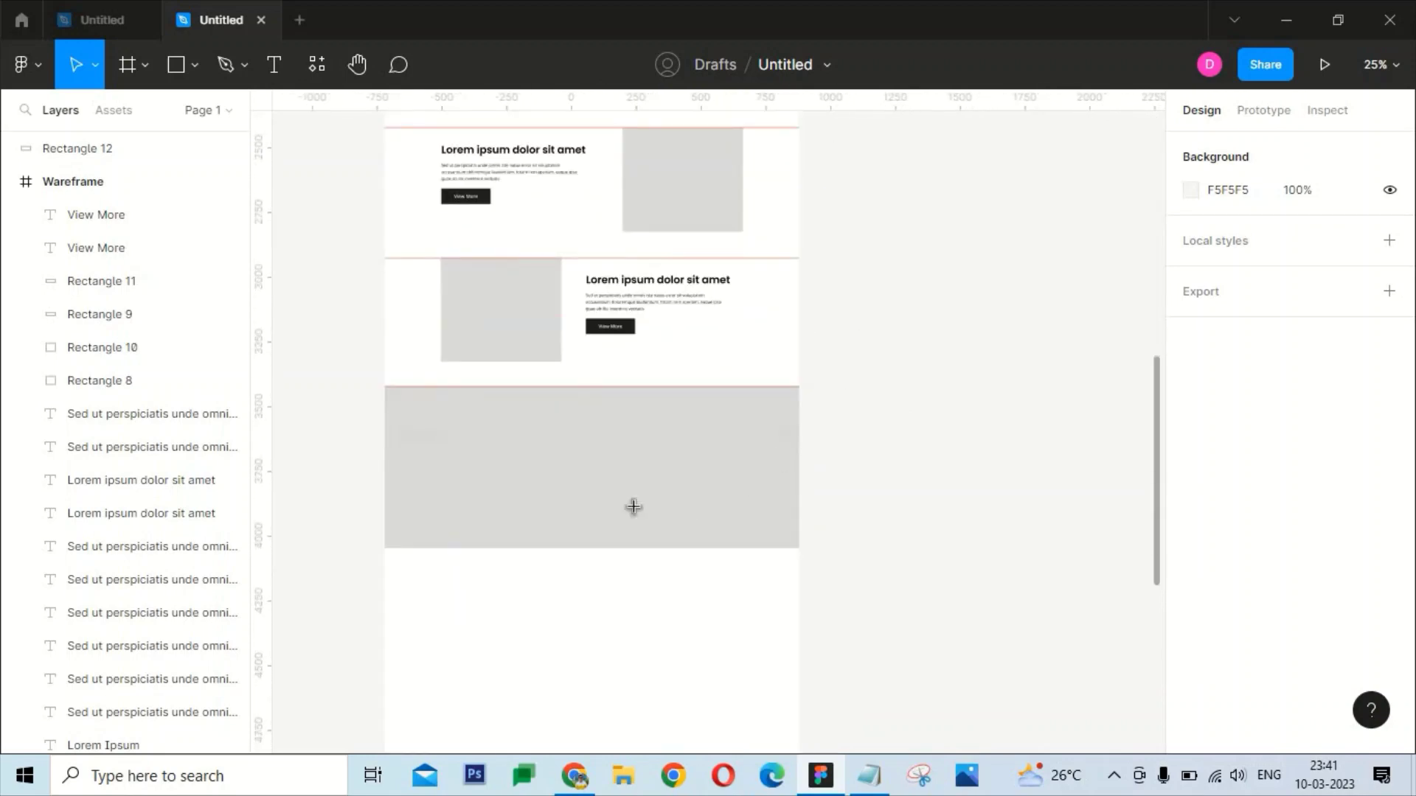
key("t")
key("v")
key("t")
left_click(552, 471)
type("Footer")
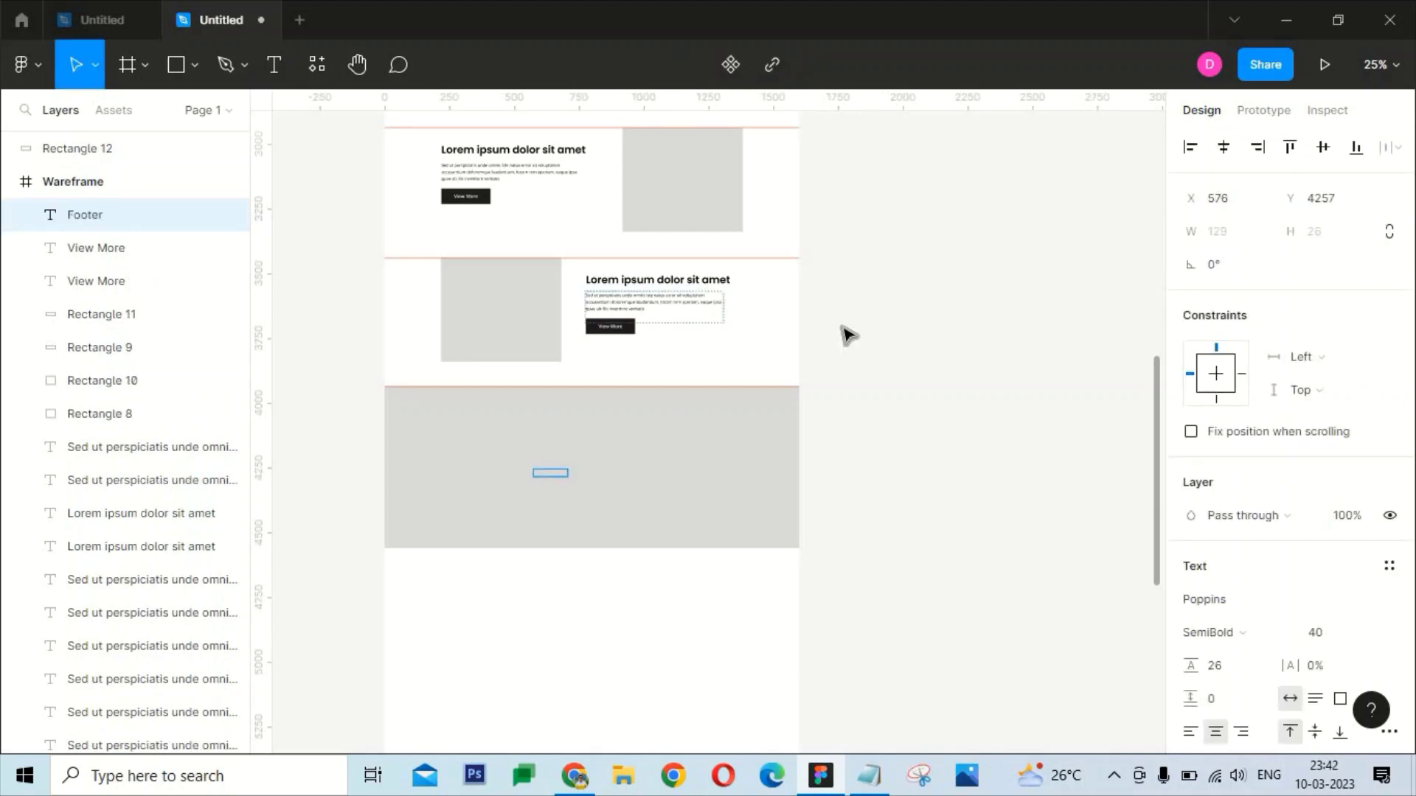
key("Escape")
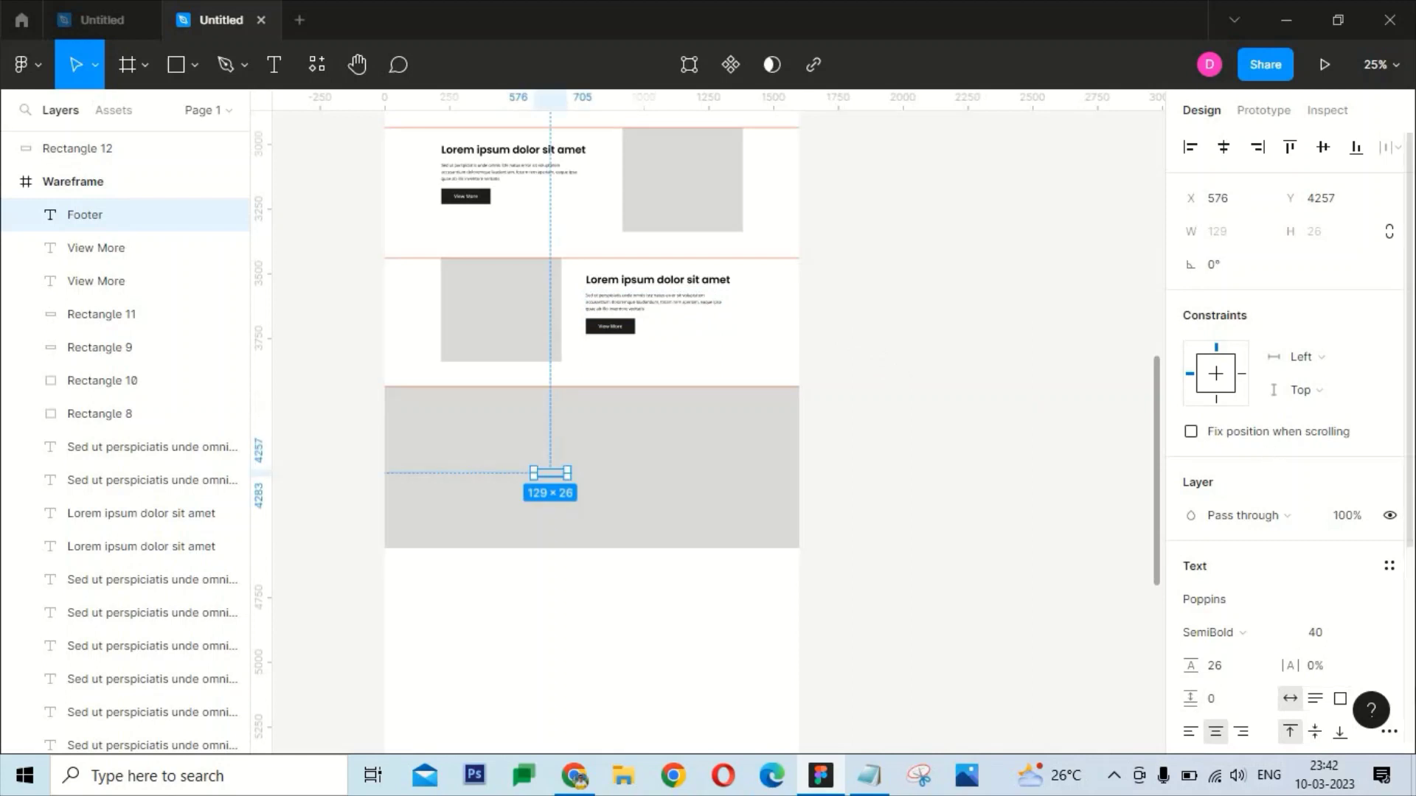
scroll(1174, 533, "down", 5)
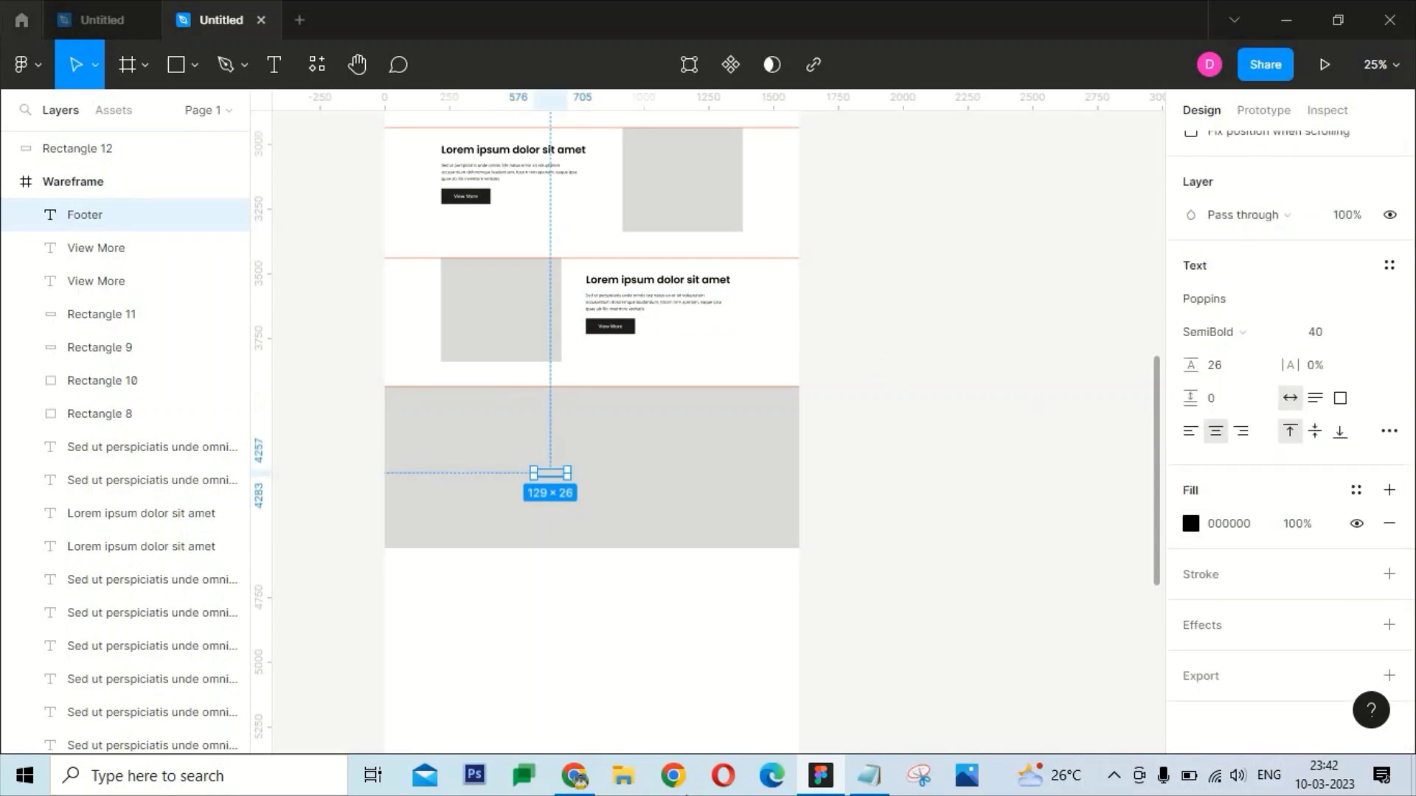
mouse_move(550, 472)
left_mouse_down()
mouse_move(603, 441)
mouse_move(627, 391)
left_mouse_up()
Put the grey footer band inside the Wareframe frame, keeping its 1600 × 322 size
left_click(632, 405)
mouse_move(142, 229)
left_mouse_down()
mouse_move(612, 380)
mouse_move(585, 452)
left_mouse_up()
left_click(620, 373)
left_click(610, 547)
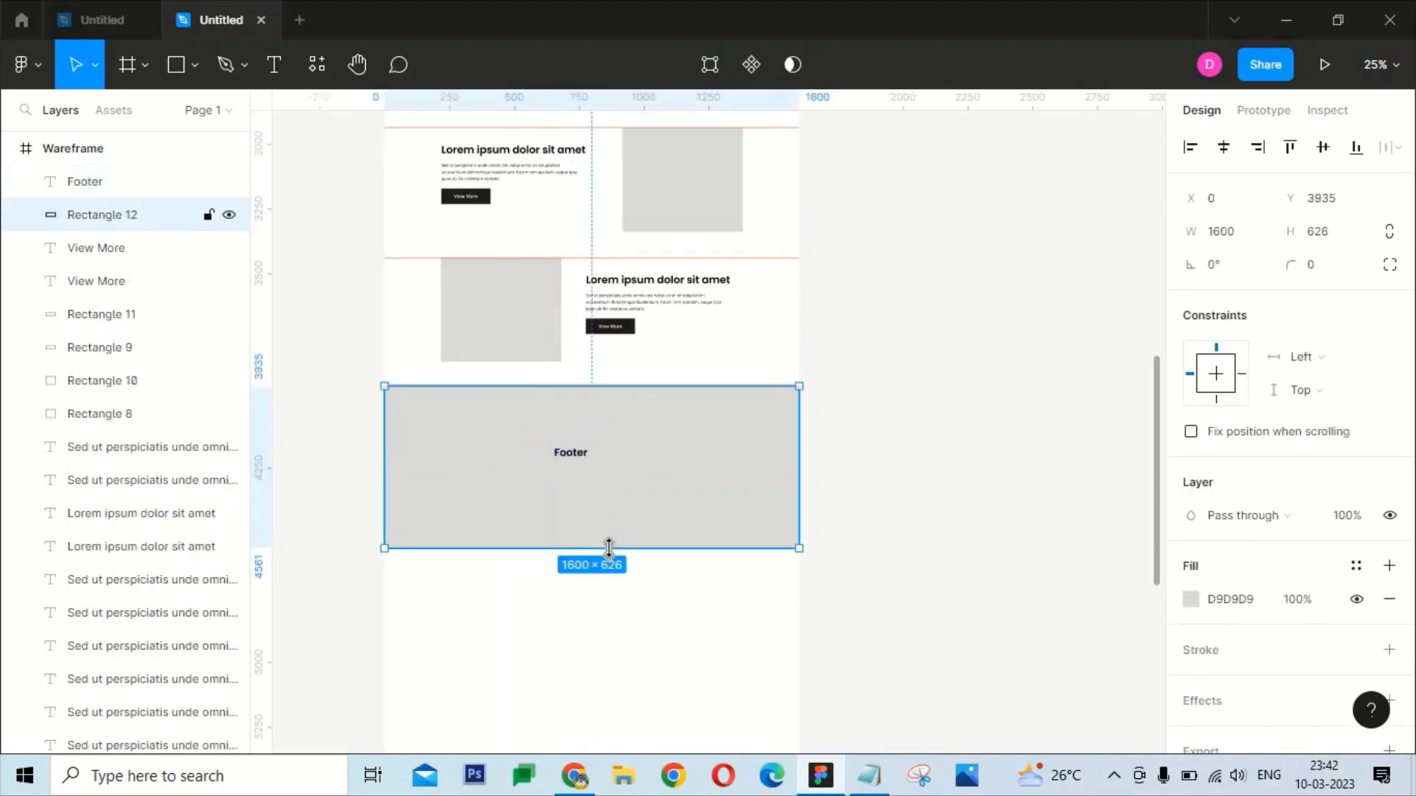
left_click_drag(610, 548, 583, 420)
key("ctrl+z")
Centre the Footer text horizontally and vertically within the grey band
left_click(553, 433)
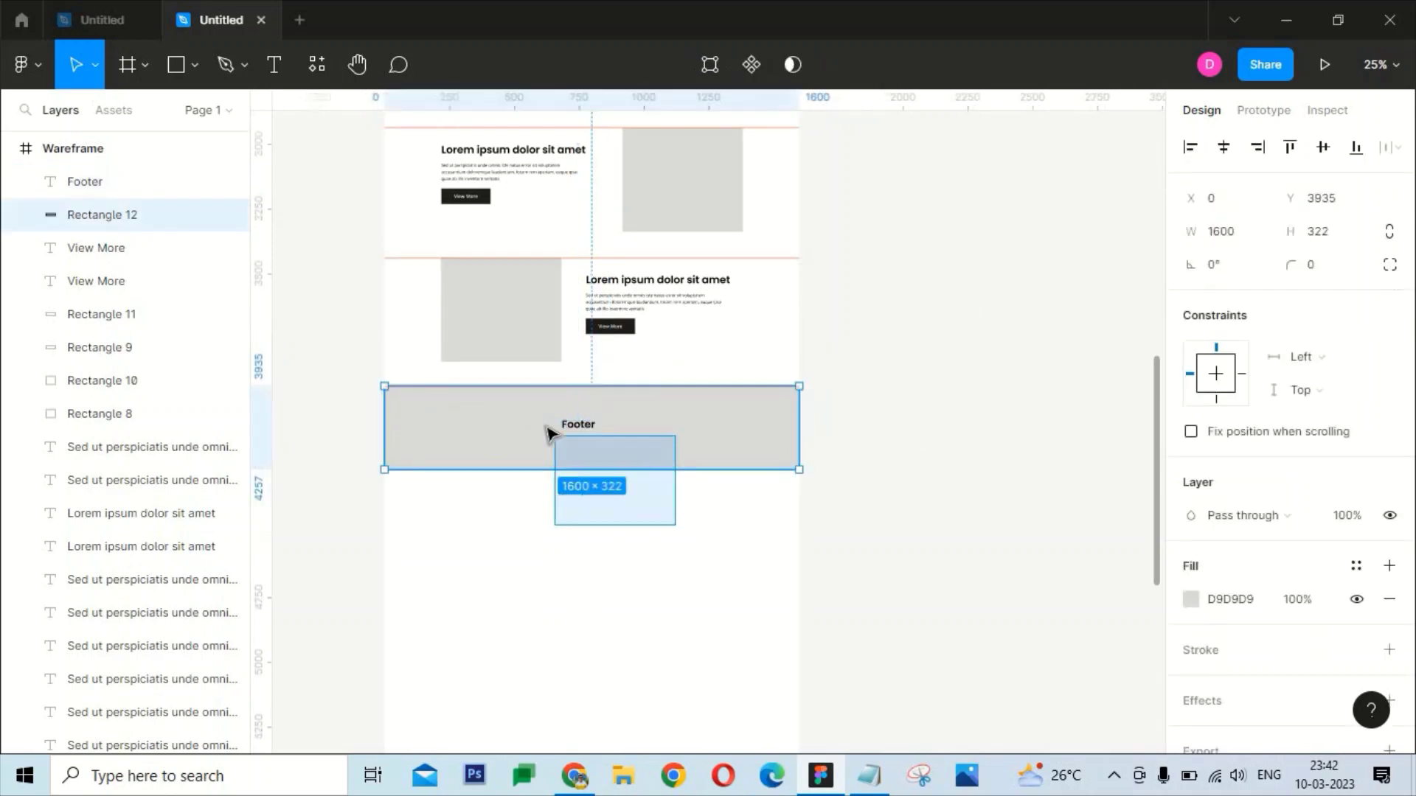
left_click(1224, 147)
left_click(1322, 147)
left_click(978, 415)
Shorten the Wareframe frame to 1600 × 4753 so it ends at the footer
scroll(683, 322, "down", 3)
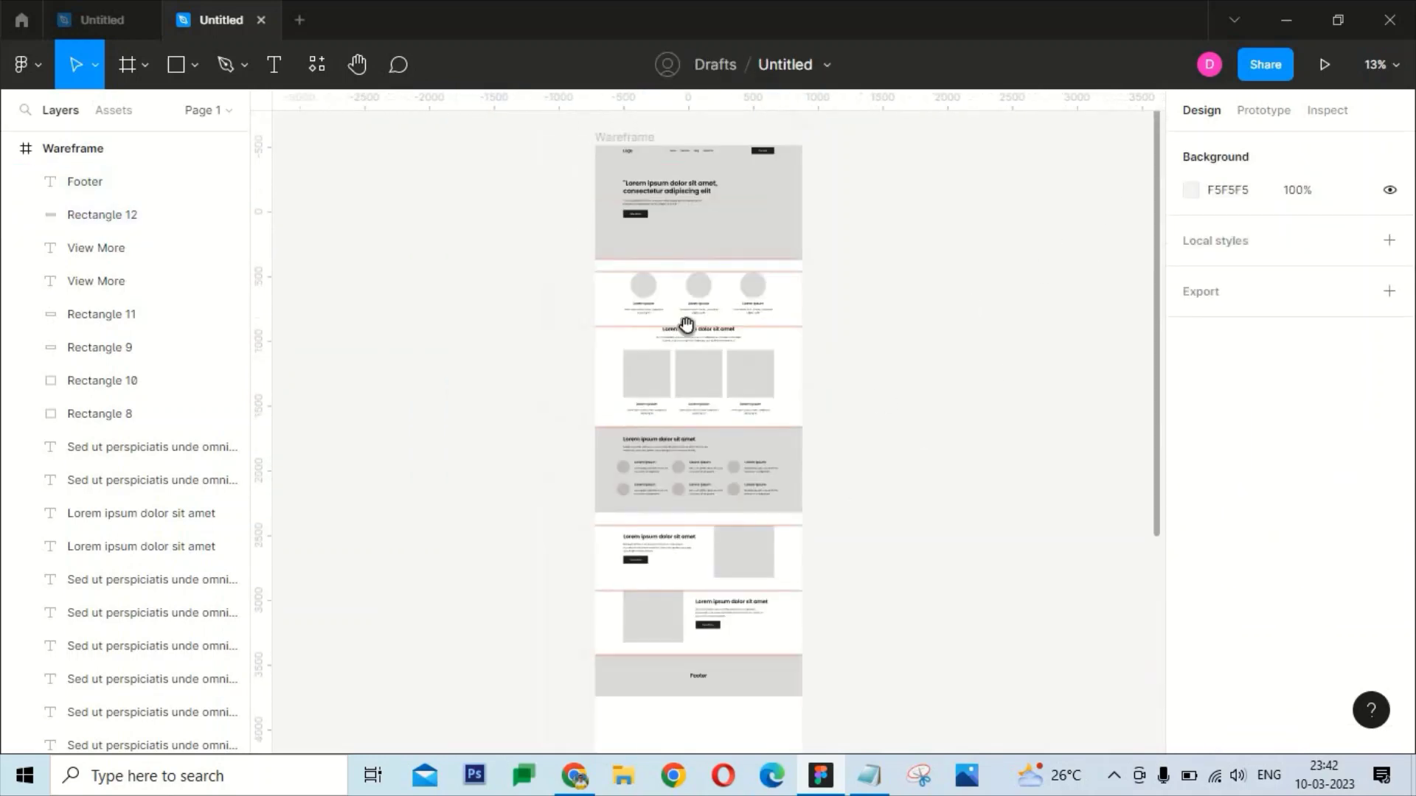
scroll(635, 325, "up", 2)
left_click(635, 325)
scroll(679, 480, "down", 5)
scroll(679, 493, "down", 2)
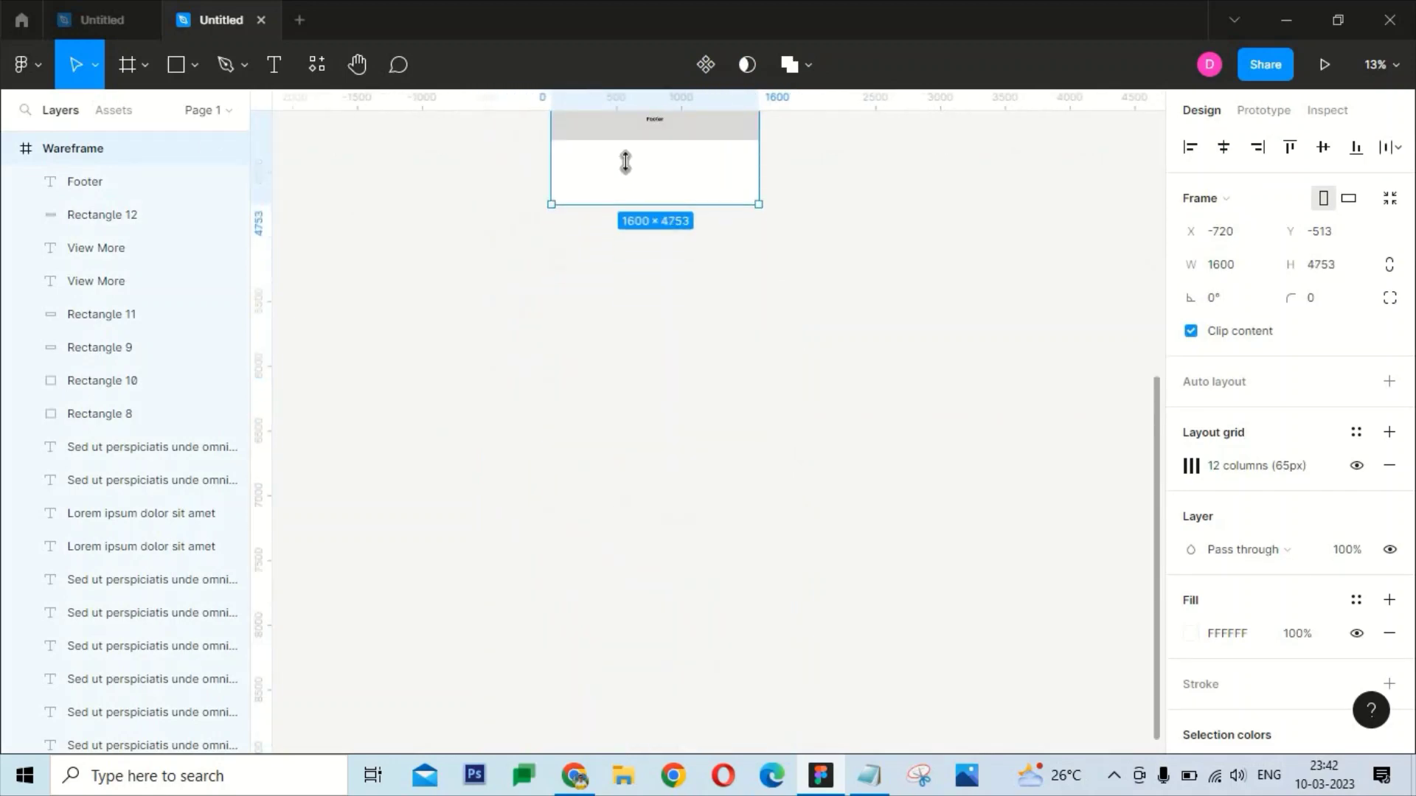
left_click_drag(680, 492, 679, 136)
scroll(848, 357, "up", 5)
left_click(817, 441)
Hide the rulers, review the finished wireframe, and bring the Notepad notes to the front
scroll(826, 472, "up", 5)
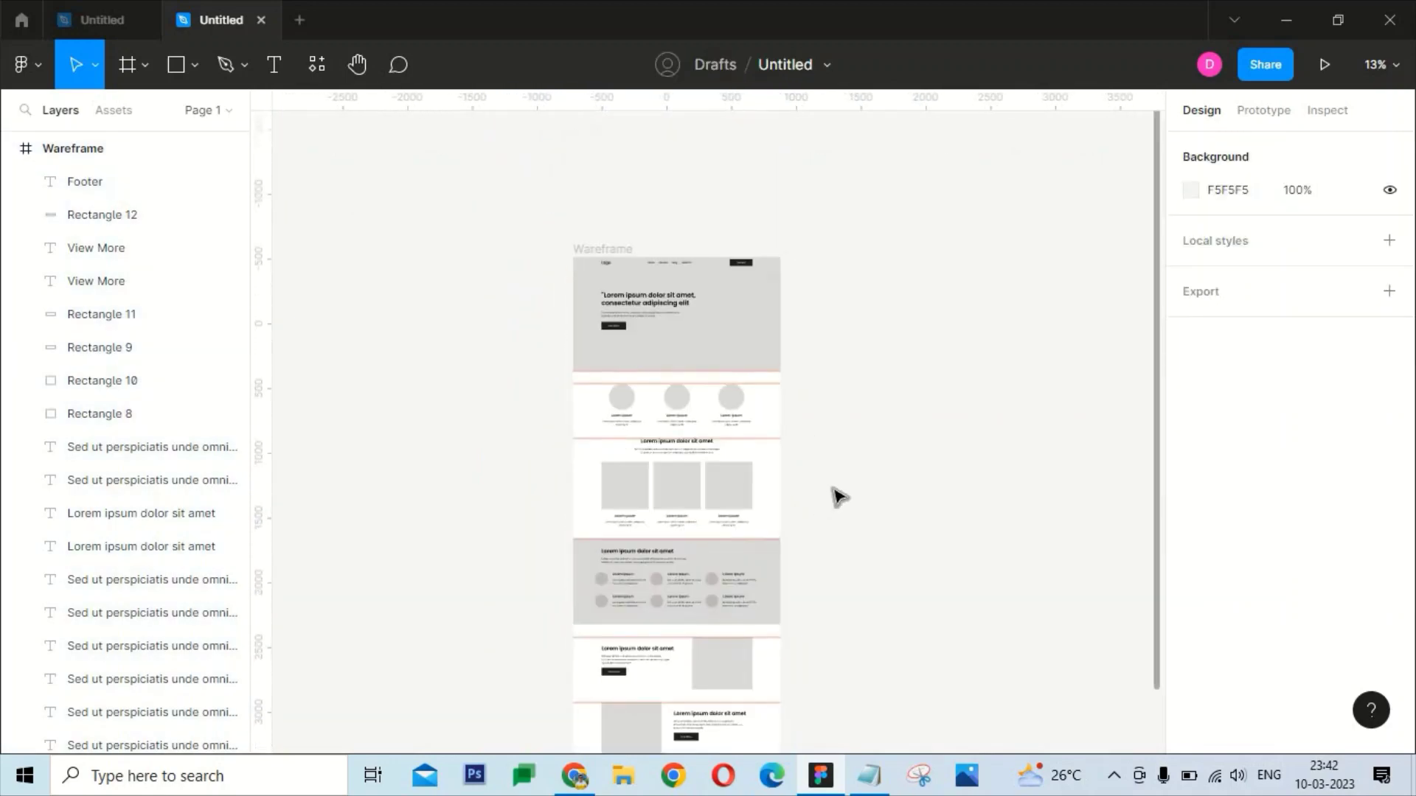
key("ctrl+plus")
key("shift+r")
scroll(756, 537, "up", 2)
scroll(756, 537, "down", 5)
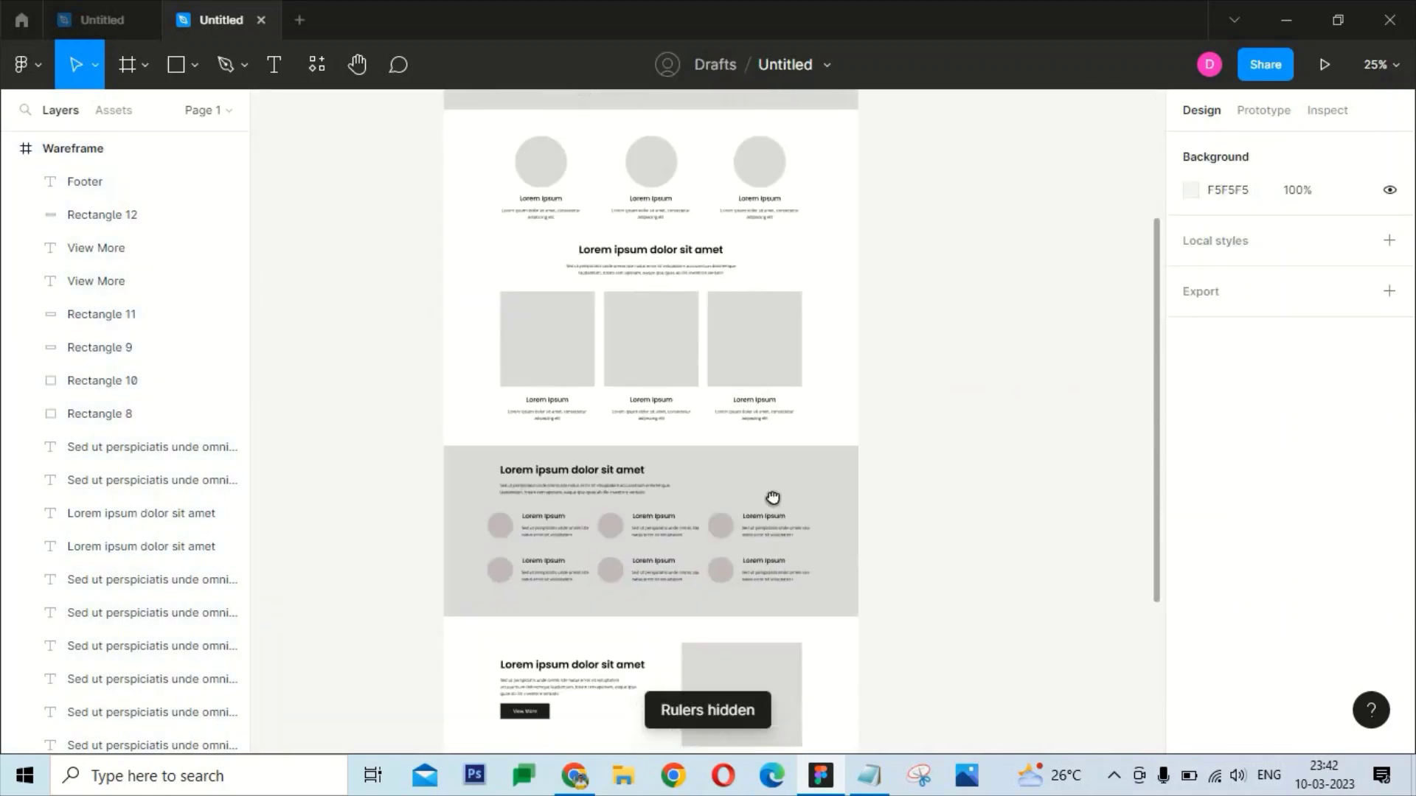
scroll(771, 500, "down", 5)
scroll(762, 383, "up", 6)
scroll(749, 585, "up", 2)
scroll(788, 350, "down", 5)
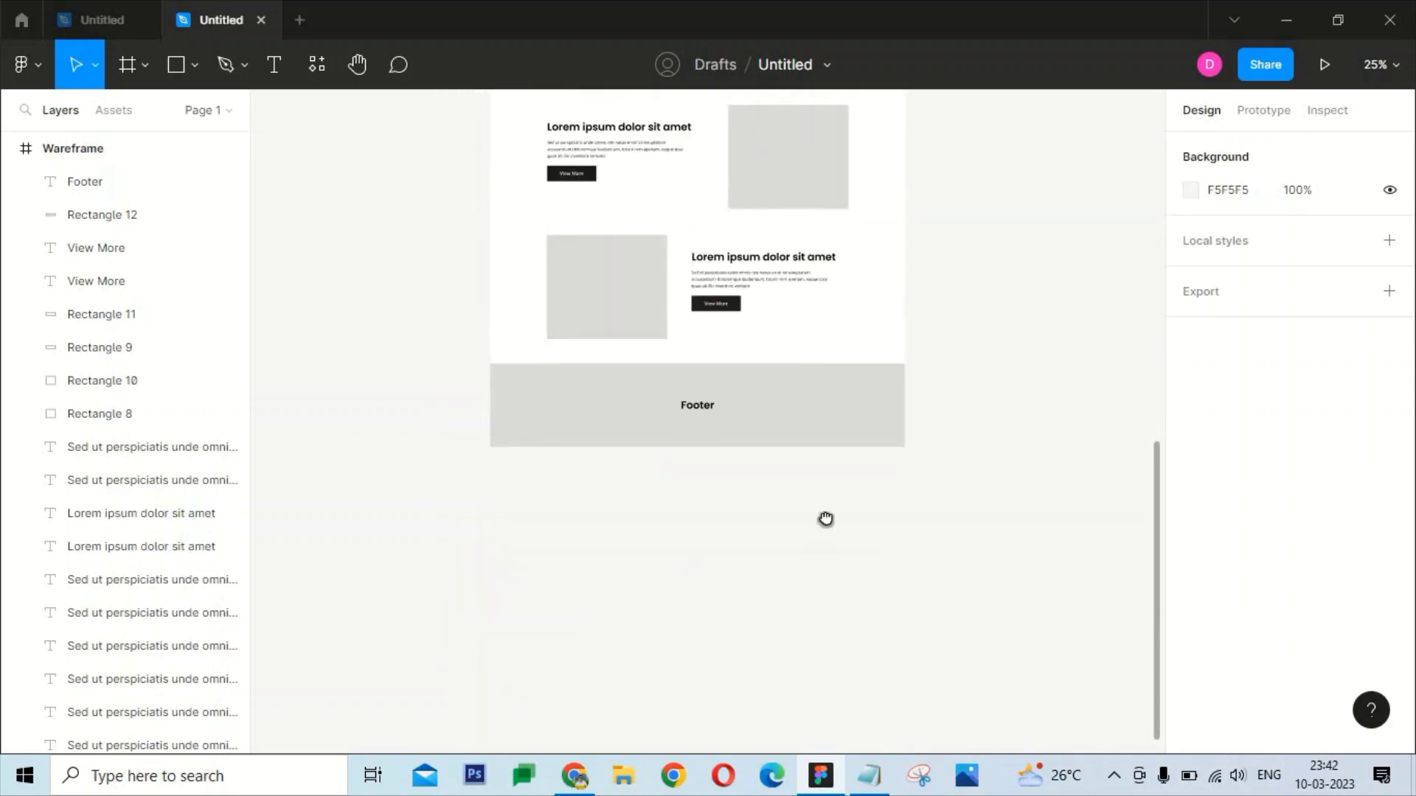
scroll(807, 375, "up", 4)
scroll(793, 506, "up", 3)
scroll(790, 443, "down", 5)
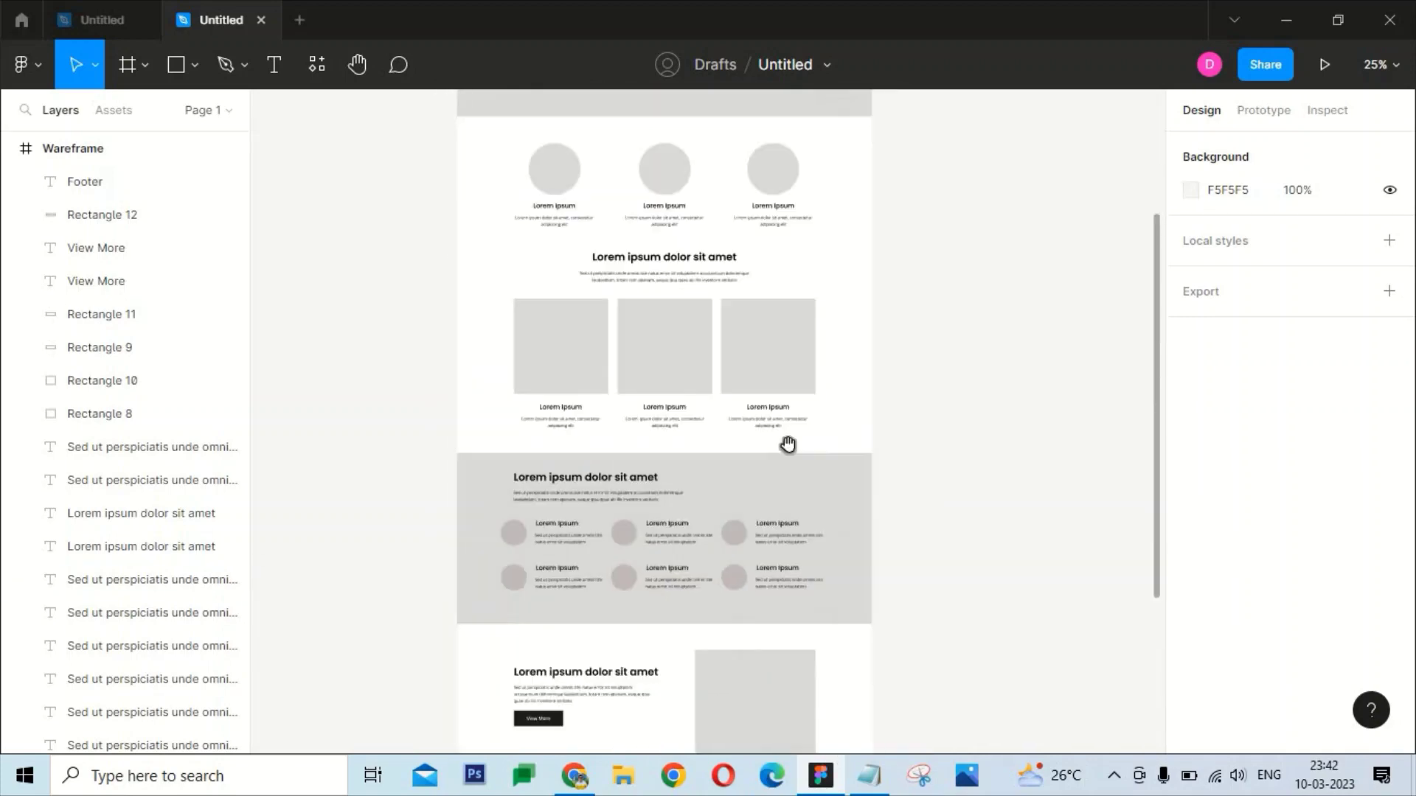
scroll(811, 567, "down", 5)
left_click(869, 775)
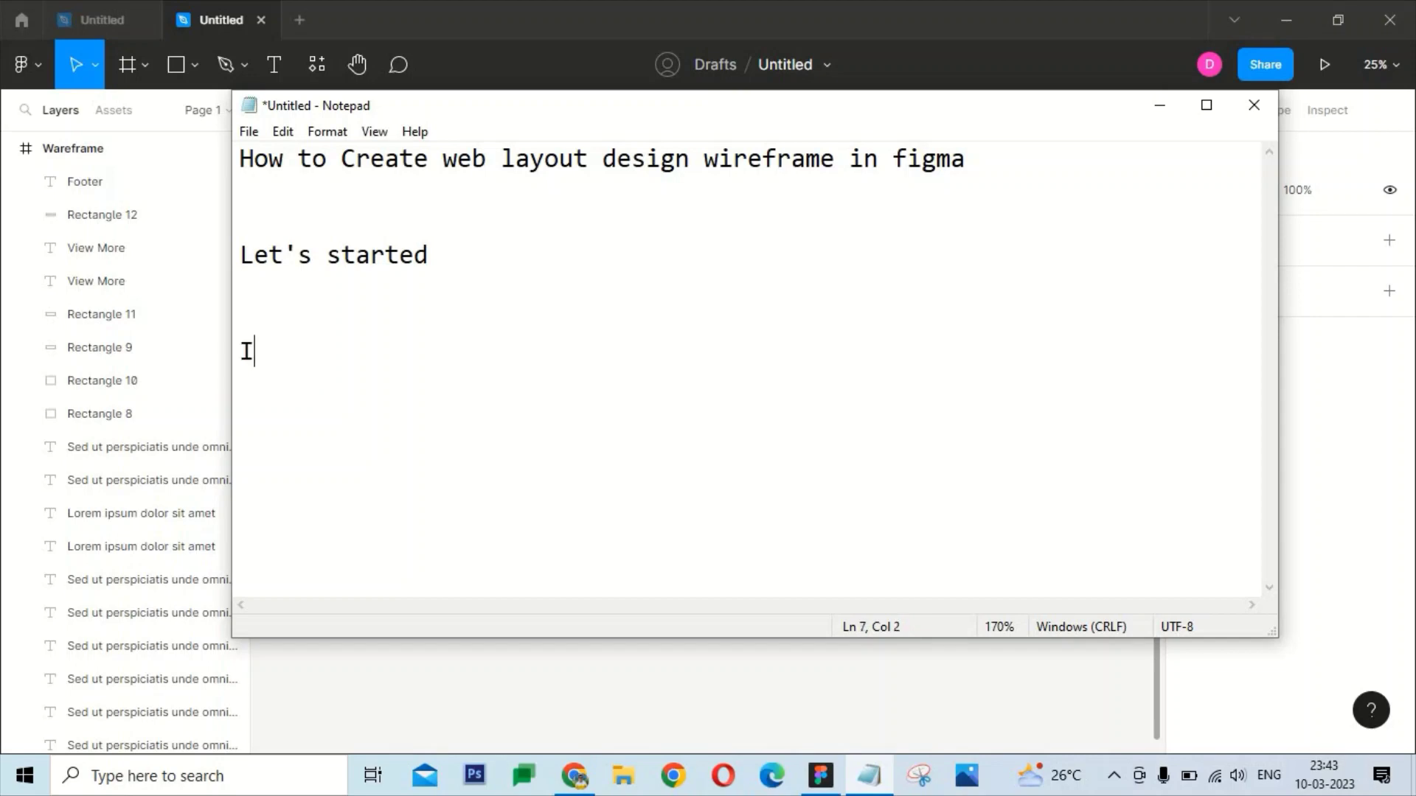